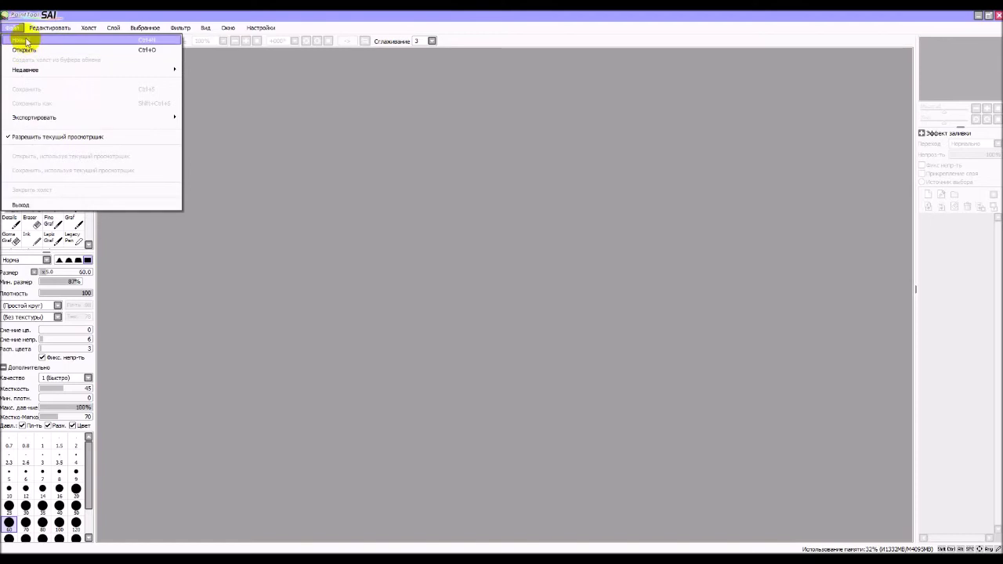
Open the existing drawing "эльфийка часть 1.sai" from the desktop.
{"action": "left_click", "coordinate": [34, 50]}
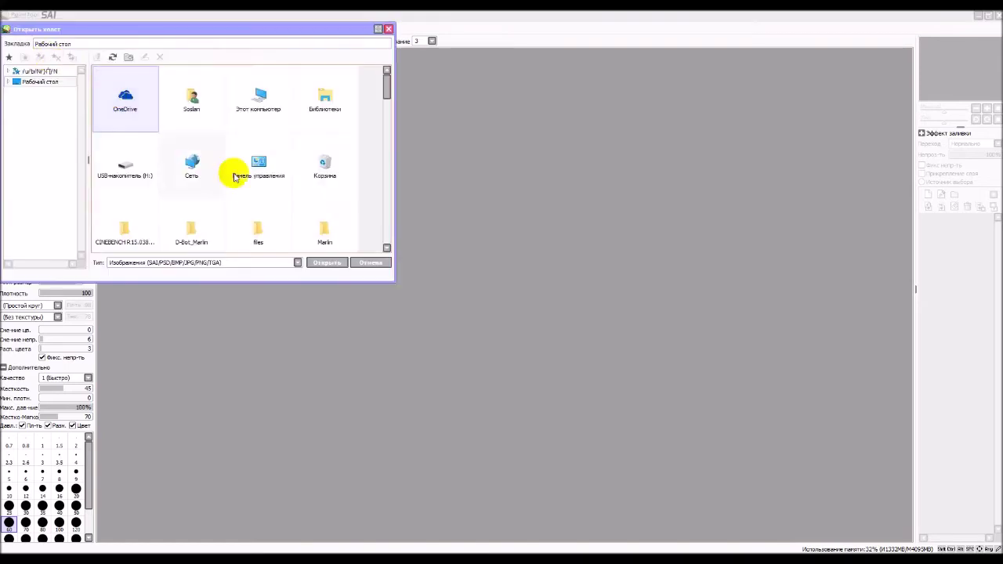
{"action": "left_click_drag", "start_coordinate": [387, 85], "coordinate": [387, 228]}
{"action": "left_click", "coordinate": [148, 186]}
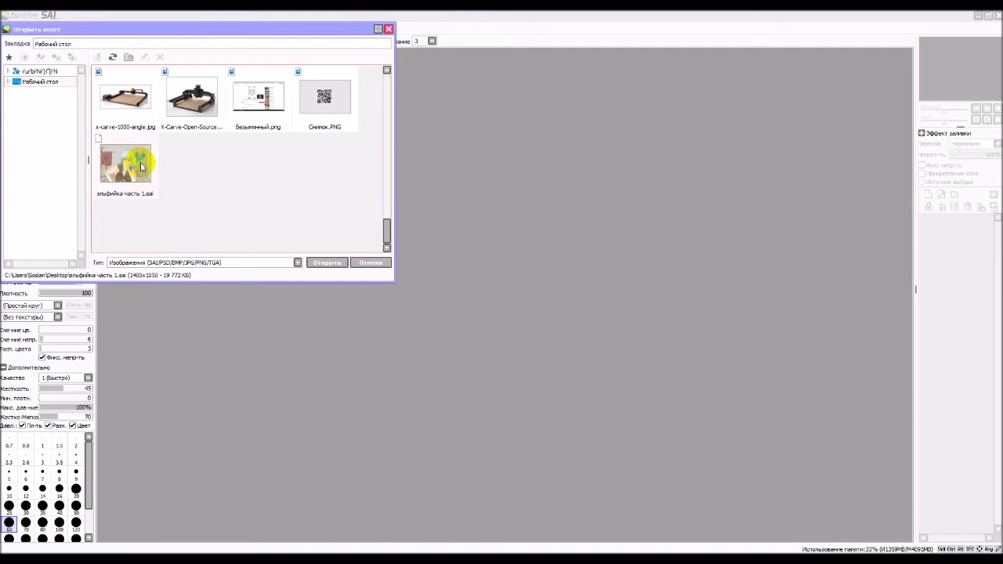
{"action": "left_click", "coordinate": [329, 264]}
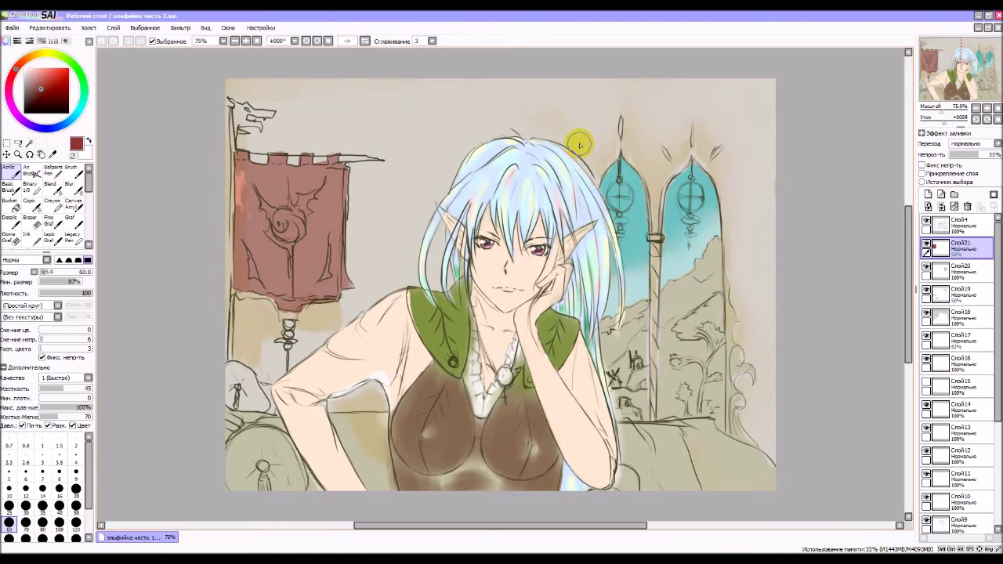
{"action": "mouse_move", "coordinate": [562, 152]}
{"action": "left_mouse_down"}
{"action": "mouse_move", "coordinate": [527, 165]}
{"action": "mouse_move", "coordinate": [537, 210]}
{"action": "mouse_move", "coordinate": [544, 161]}
{"action": "left_mouse_up"}
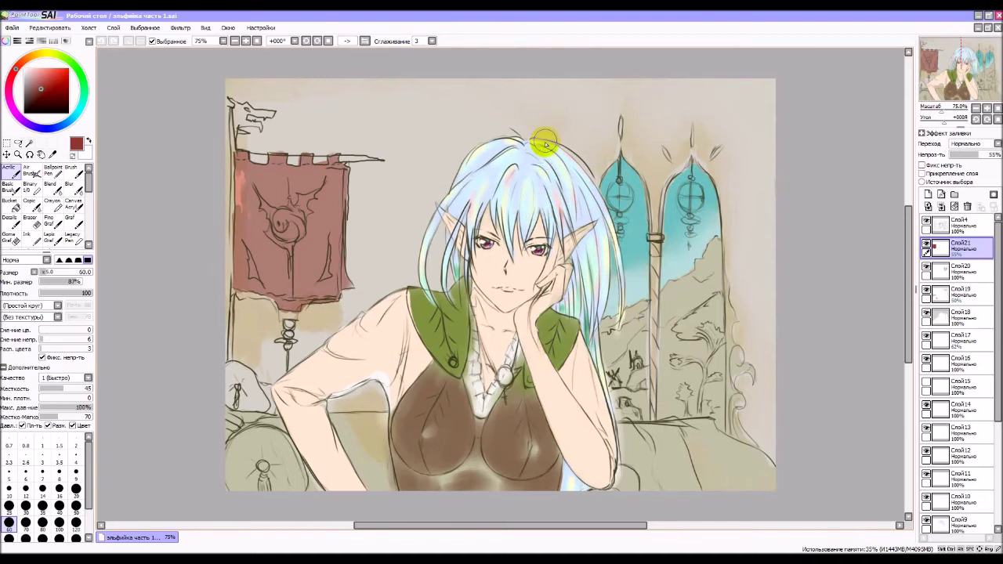
{"action": "left_click", "coordinate": [473, 433]}
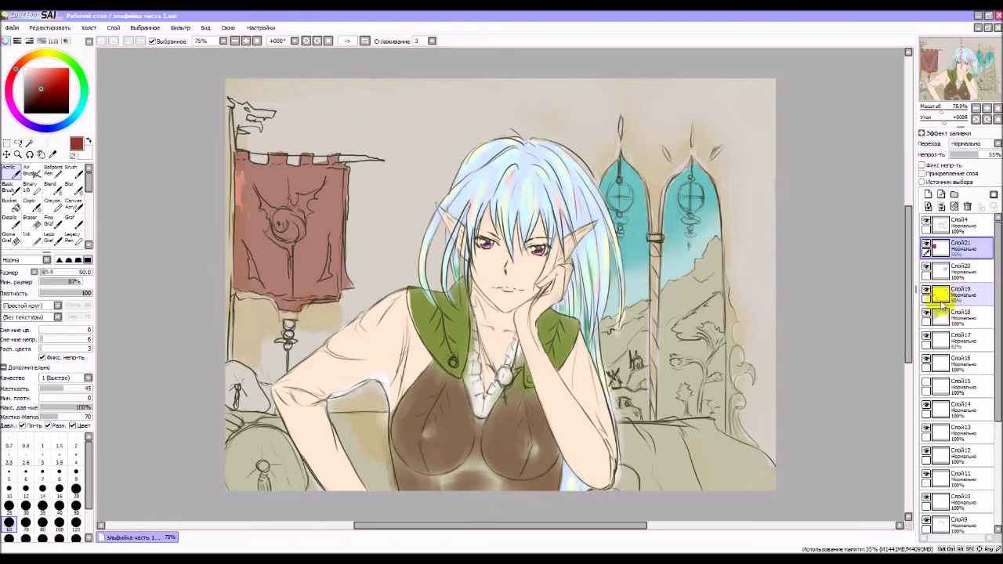
Check what layers Слой19 and Слой7 contain by hiding each one and showing it again.
{"action": "left_click", "coordinate": [927, 292]}
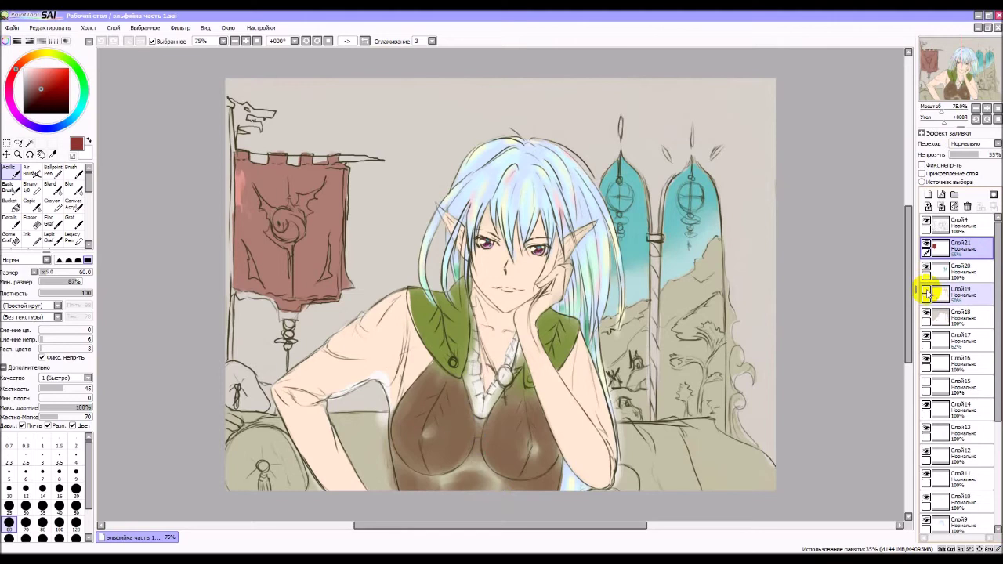
{"action": "left_click", "coordinate": [926, 292]}
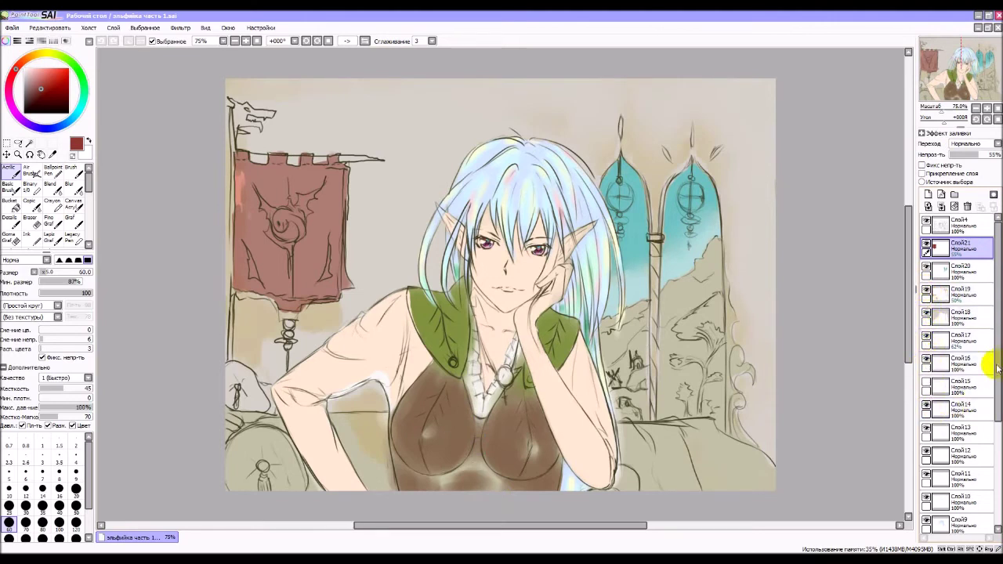
{"action": "left_click_drag", "start_coordinate": [997, 364], "coordinate": [998, 436]}
{"action": "left_click", "coordinate": [927, 439]}
{"action": "left_click", "coordinate": [926, 439]}
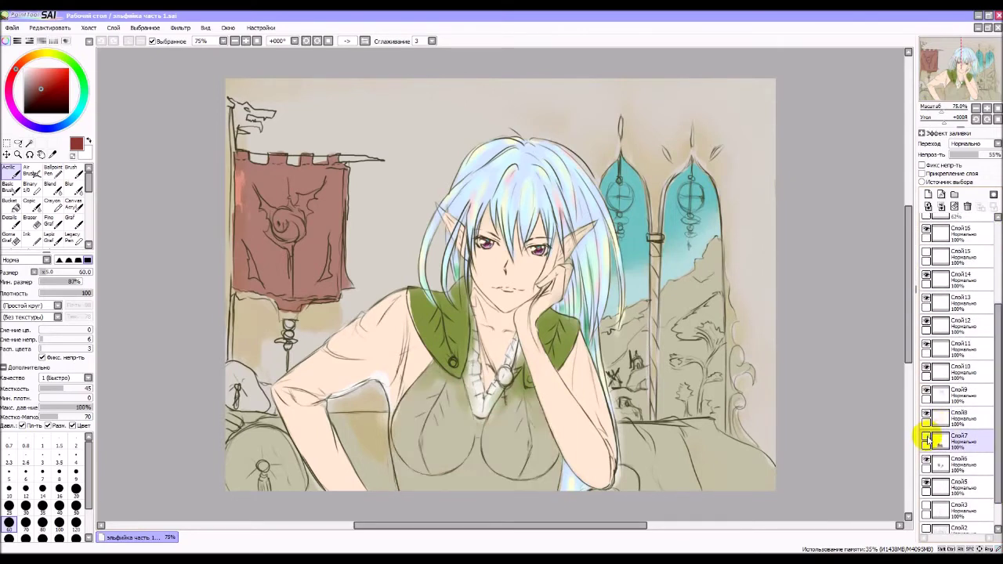
{"action": "left_click", "coordinate": [927, 439]}
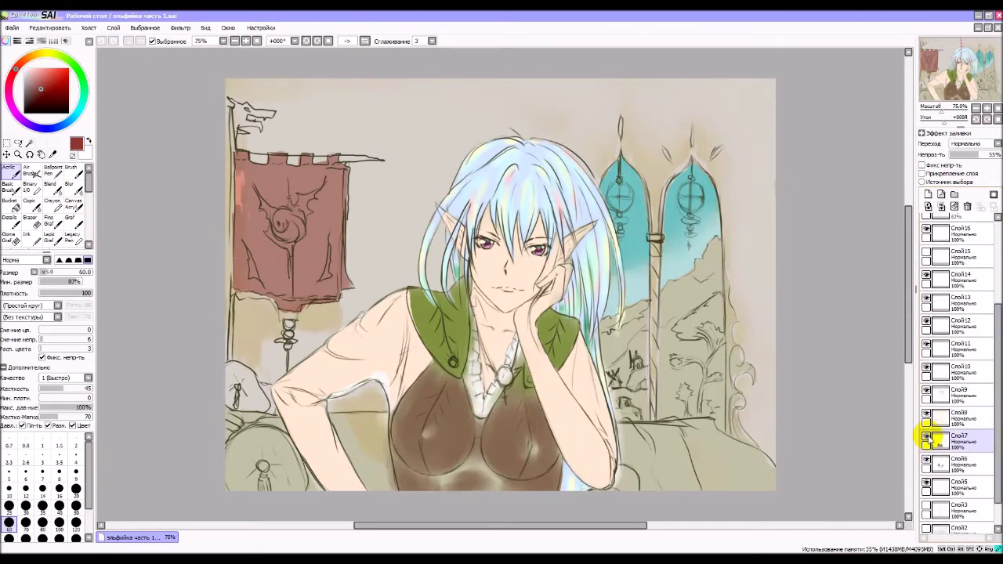
On layer Слой7, paint dark red shading along the bodice's lower and outer areas and beside the collar with the Acrylic brush at size 60.
{"action": "left_click", "coordinate": [972, 443]}
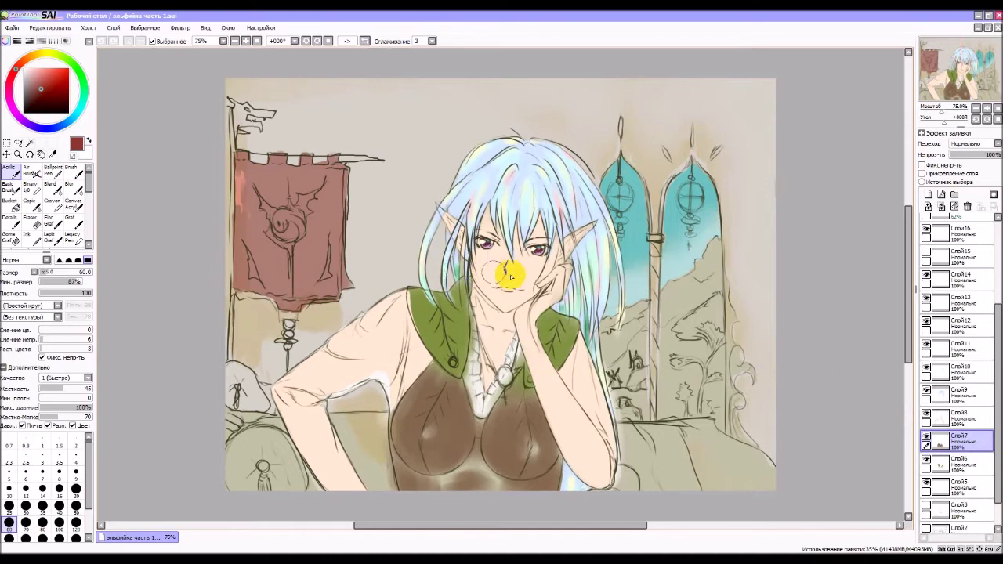
{"action": "left_click", "coordinate": [555, 333]}
{"action": "scroll", "coordinate": [522, 357], "scroll_direction": "up", "scroll_amount": 1}
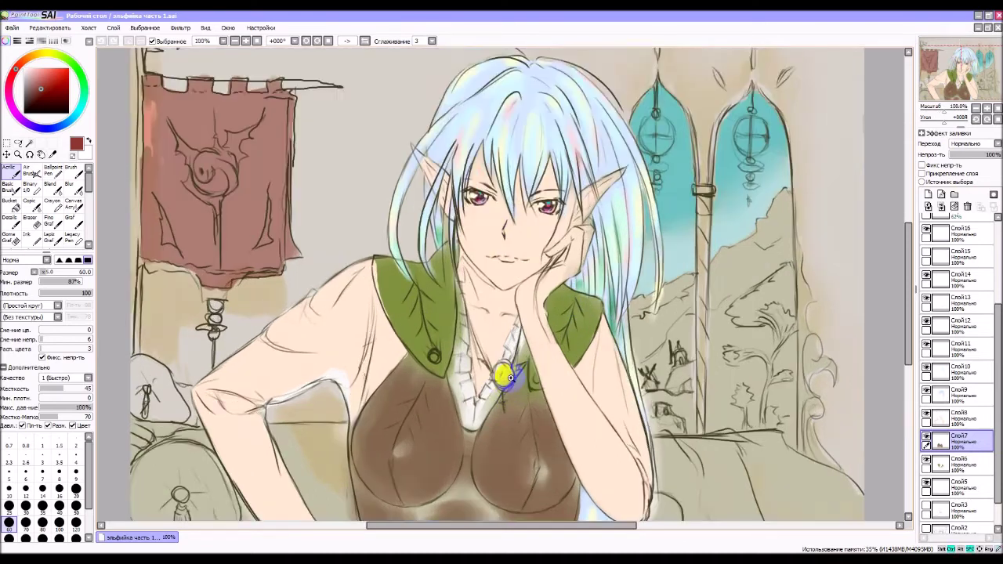
{"action": "left_click_drag", "start_coordinate": [508, 418], "coordinate": [497, 381]}
{"action": "scroll", "coordinate": [502, 385], "scroll_direction": "up", "scroll_amount": 1}
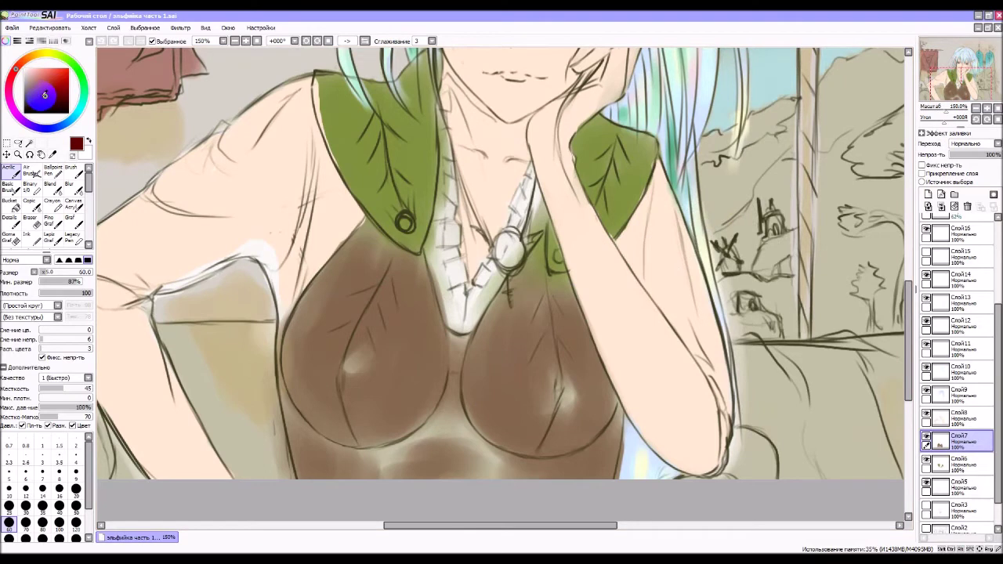
{"action": "left_click", "coordinate": [339, 392]}
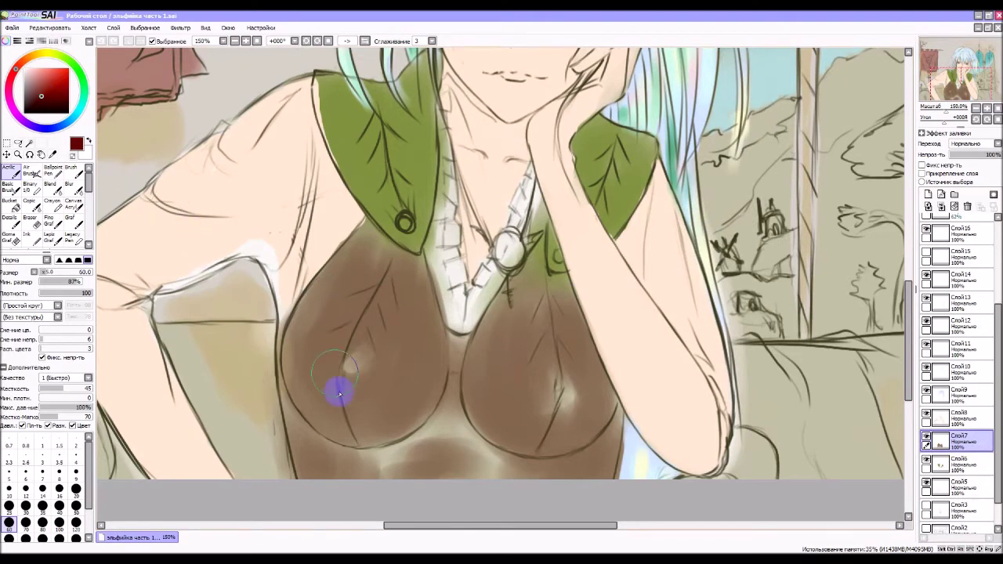
{"action": "mouse_move", "coordinate": [328, 379]}
{"action": "left_mouse_down"}
{"action": "mouse_move", "coordinate": [287, 363]}
{"action": "mouse_move", "coordinate": [306, 399]}
{"action": "mouse_move", "coordinate": [285, 355]}
{"action": "mouse_move", "coordinate": [311, 413]}
{"action": "mouse_move", "coordinate": [383, 426]}
{"action": "mouse_move", "coordinate": [352, 432]}
{"action": "mouse_move", "coordinate": [395, 422]}
{"action": "mouse_move", "coordinate": [366, 432]}
{"action": "mouse_move", "coordinate": [418, 400]}
{"action": "mouse_move", "coordinate": [437, 362]}
{"action": "mouse_move", "coordinate": [416, 405]}
{"action": "mouse_move", "coordinate": [348, 444]}
{"action": "mouse_move", "coordinate": [308, 325]}
{"action": "mouse_move", "coordinate": [295, 349]}
{"action": "mouse_move", "coordinate": [294, 428]}
{"action": "mouse_move", "coordinate": [322, 462]}
{"action": "mouse_move", "coordinate": [291, 411]}
{"action": "mouse_move", "coordinate": [321, 452]}
{"action": "mouse_move", "coordinate": [369, 473]}
{"action": "left_mouse_up"}
{"action": "mouse_move", "coordinate": [529, 463]}
{"action": "left_mouse_down"}
{"action": "mouse_move", "coordinate": [595, 461]}
{"action": "mouse_move", "coordinate": [599, 449]}
{"action": "mouse_move", "coordinate": [540, 473]}
{"action": "mouse_move", "coordinate": [588, 445]}
{"action": "mouse_move", "coordinate": [604, 421]}
{"action": "mouse_move", "coordinate": [550, 444]}
{"action": "mouse_move", "coordinate": [469, 404]}
{"action": "mouse_move", "coordinate": [469, 368]}
{"action": "mouse_move", "coordinate": [497, 439]}
{"action": "mouse_move", "coordinate": [544, 451]}
{"action": "mouse_move", "coordinate": [499, 428]}
{"action": "mouse_move", "coordinate": [594, 436]}
{"action": "mouse_move", "coordinate": [522, 420]}
{"action": "mouse_move", "coordinate": [512, 407]}
{"action": "mouse_move", "coordinate": [600, 413]}
{"action": "mouse_move", "coordinate": [605, 399]}
{"action": "mouse_move", "coordinate": [597, 411]}
{"action": "mouse_move", "coordinate": [587, 326]}
{"action": "mouse_move", "coordinate": [574, 315]}
{"action": "mouse_move", "coordinate": [615, 428]}
{"action": "mouse_move", "coordinate": [574, 297]}
{"action": "mouse_move", "coordinate": [615, 429]}
{"action": "mouse_move", "coordinate": [572, 294]}
{"action": "mouse_move", "coordinate": [614, 429]}
{"action": "mouse_move", "coordinate": [603, 476]}
{"action": "mouse_move", "coordinate": [606, 416]}
{"action": "mouse_move", "coordinate": [580, 472]}
{"action": "mouse_move", "coordinate": [602, 428]}
{"action": "mouse_move", "coordinate": [594, 419]}
{"action": "mouse_move", "coordinate": [548, 454]}
{"action": "mouse_move", "coordinate": [595, 387]}
{"action": "mouse_move", "coordinate": [579, 423]}
{"action": "mouse_move", "coordinate": [615, 422]}
{"action": "mouse_move", "coordinate": [586, 453]}
{"action": "mouse_move", "coordinate": [602, 438]}
{"action": "mouse_move", "coordinate": [598, 448]}
{"action": "mouse_move", "coordinate": [613, 446]}
{"action": "mouse_move", "coordinate": [607, 466]}
{"action": "mouse_move", "coordinate": [558, 473]}
{"action": "mouse_move", "coordinate": [578, 461]}
{"action": "mouse_move", "coordinate": [553, 462]}
{"action": "mouse_move", "coordinate": [544, 472]}
{"action": "mouse_move", "coordinate": [567, 460]}
{"action": "mouse_move", "coordinate": [544, 457]}
{"action": "mouse_move", "coordinate": [569, 467]}
{"action": "left_mouse_up"}
{"action": "mouse_move", "coordinate": [296, 348]}
{"action": "left_mouse_down"}
{"action": "mouse_move", "coordinate": [291, 396]}
{"action": "mouse_move", "coordinate": [293, 341]}
{"action": "mouse_move", "coordinate": [287, 382]}
{"action": "mouse_move", "coordinate": [313, 381]}
{"action": "left_mouse_up"}
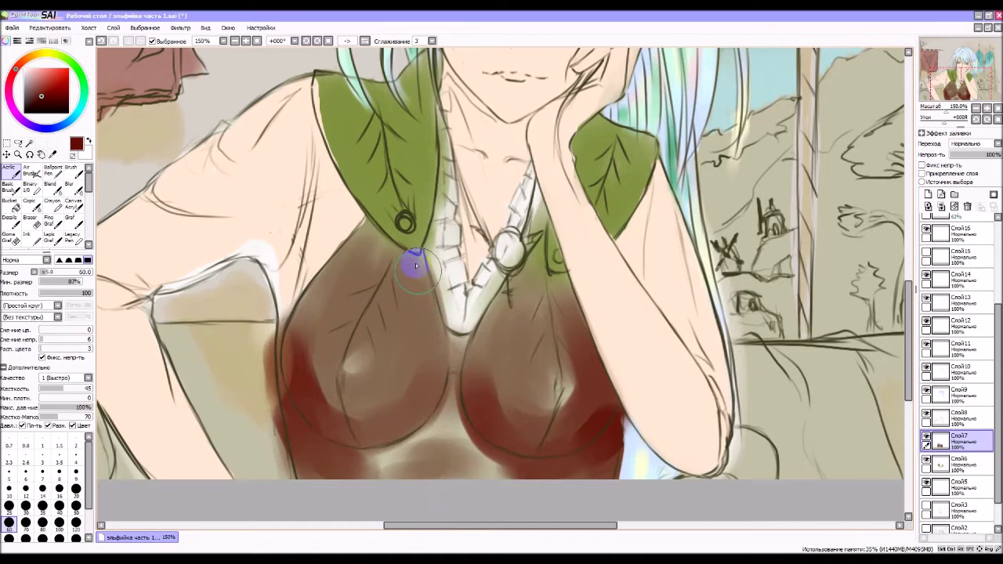
{"action": "mouse_move", "coordinate": [417, 267]}
{"action": "left_mouse_down"}
{"action": "mouse_move", "coordinate": [370, 229]}
{"action": "mouse_move", "coordinate": [421, 281]}
{"action": "mouse_move", "coordinate": [375, 233]}
{"action": "mouse_move", "coordinate": [414, 273]}
{"action": "mouse_move", "coordinate": [411, 265]}
{"action": "mouse_move", "coordinate": [445, 369]}
{"action": "mouse_move", "coordinate": [400, 256]}
{"action": "mouse_move", "coordinate": [428, 298]}
{"action": "mouse_move", "coordinate": [426, 275]}
{"action": "mouse_move", "coordinate": [446, 409]}
{"action": "mouse_move", "coordinate": [479, 377]}
{"action": "mouse_move", "coordinate": [509, 282]}
{"action": "mouse_move", "coordinate": [494, 327]}
{"action": "mouse_move", "coordinate": [532, 258]}
{"action": "mouse_move", "coordinate": [492, 354]}
{"action": "mouse_move", "coordinate": [541, 264]}
{"action": "mouse_move", "coordinate": [507, 323]}
{"action": "mouse_move", "coordinate": [535, 246]}
{"action": "mouse_move", "coordinate": [472, 370]}
{"action": "mouse_move", "coordinate": [496, 305]}
{"action": "mouse_move", "coordinate": [447, 349]}
{"action": "mouse_move", "coordinate": [445, 331]}
{"action": "mouse_move", "coordinate": [435, 426]}
{"action": "mouse_move", "coordinate": [444, 383]}
{"action": "mouse_move", "coordinate": [418, 442]}
{"action": "mouse_move", "coordinate": [430, 423]}
{"action": "mouse_move", "coordinate": [352, 460]}
{"action": "mouse_move", "coordinate": [387, 455]}
{"action": "mouse_move", "coordinate": [408, 445]}
{"action": "mouse_move", "coordinate": [302, 466]}
{"action": "left_mouse_up"}
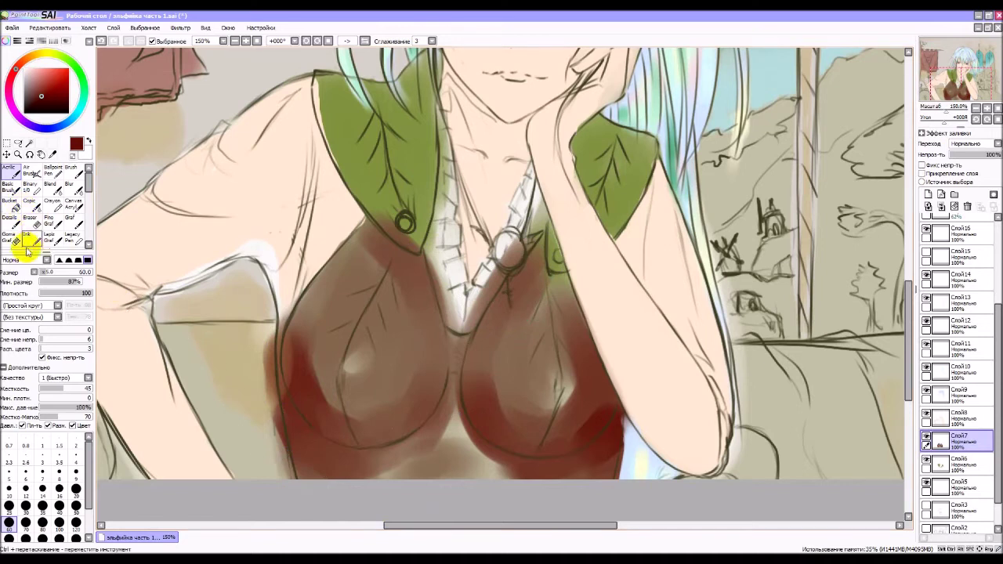
Erase the dark red paint spilling past the bodice's side outlines with the Eraser at size 20.
{"action": "left_click", "coordinate": [29, 221]}
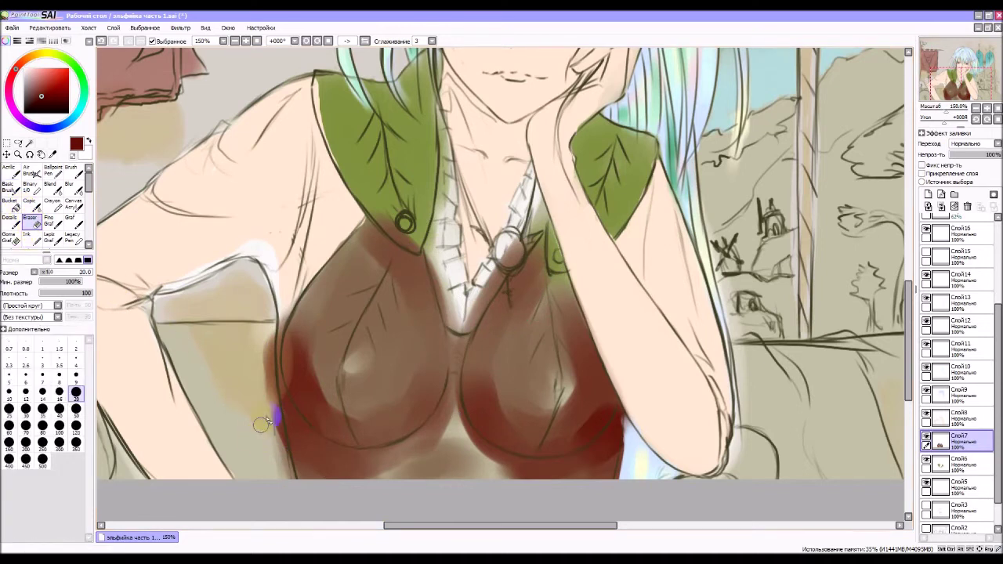
{"action": "left_click_drag", "start_coordinate": [275, 419], "coordinate": [282, 444]}
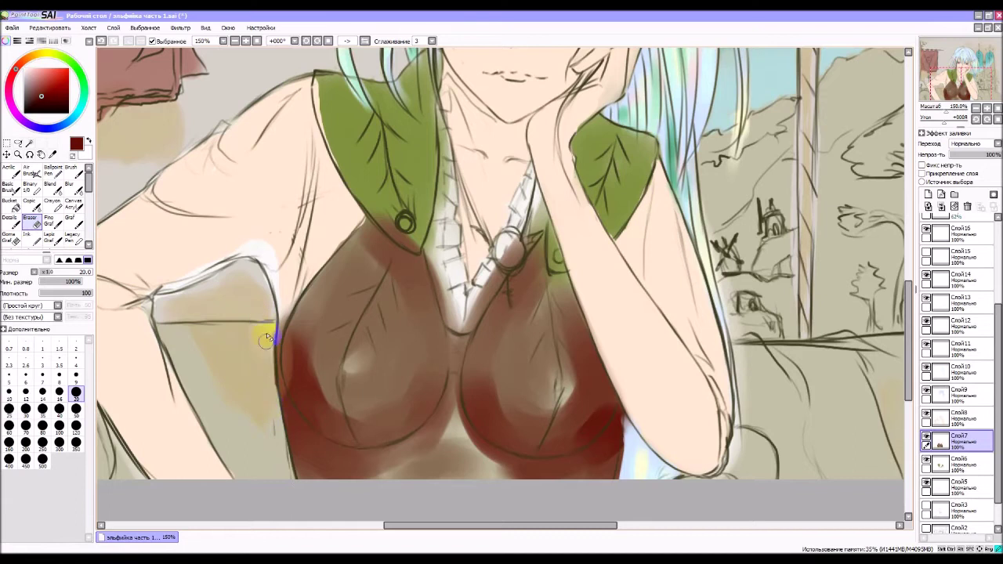
{"action": "left_click_drag", "start_coordinate": [466, 266], "coordinate": [453, 254]}
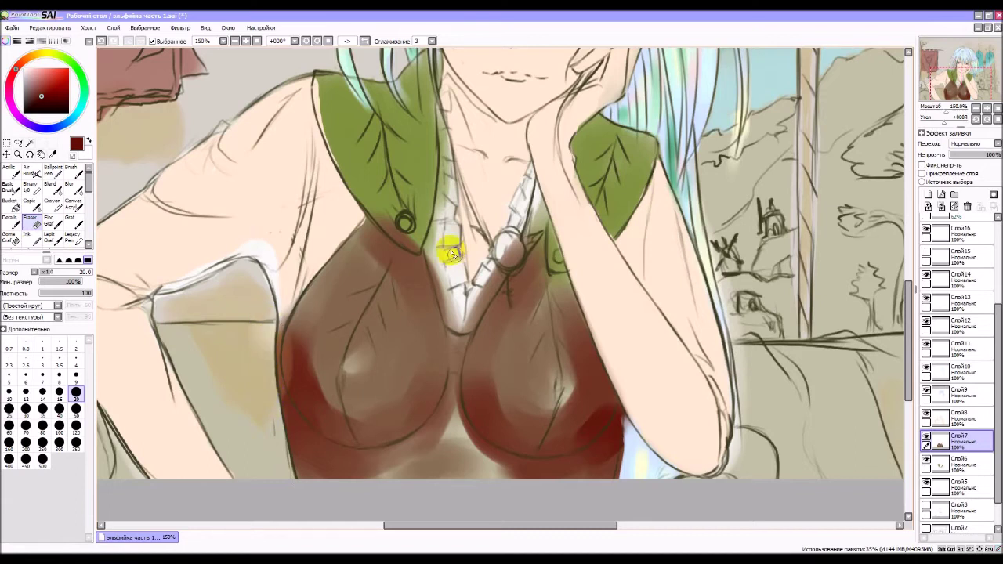
{"action": "mouse_move", "coordinate": [600, 447]}
{"action": "left_mouse_down"}
{"action": "mouse_move", "coordinate": [627, 468]}
{"action": "mouse_move", "coordinate": [624, 483]}
{"action": "mouse_move", "coordinate": [632, 409]}
{"action": "mouse_move", "coordinate": [628, 468]}
{"action": "left_mouse_up"}
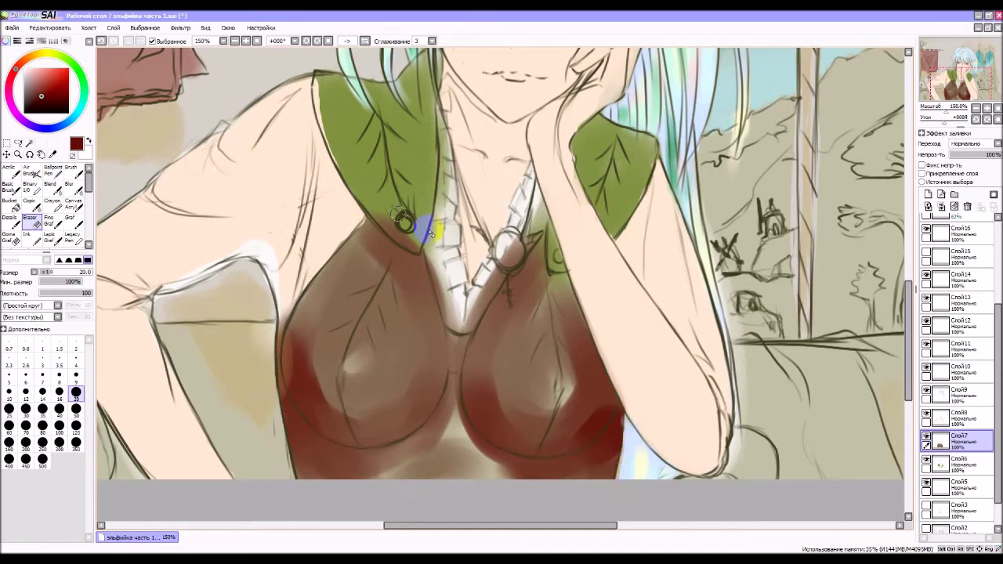
{"action": "mouse_move", "coordinate": [461, 323]}
{"action": "left_mouse_down"}
{"action": "mouse_move", "coordinate": [447, 264]}
{"action": "mouse_move", "coordinate": [453, 321]}
{"action": "mouse_move", "coordinate": [439, 281]}
{"action": "mouse_move", "coordinate": [448, 300]}
{"action": "mouse_move", "coordinate": [439, 269]}
{"action": "mouse_move", "coordinate": [450, 310]}
{"action": "left_mouse_up"}
Clean the red paint off the white neckline trim and the round pendant with the Goma Graf eraser at size 14.
{"action": "left_click", "coordinate": [11, 237]}
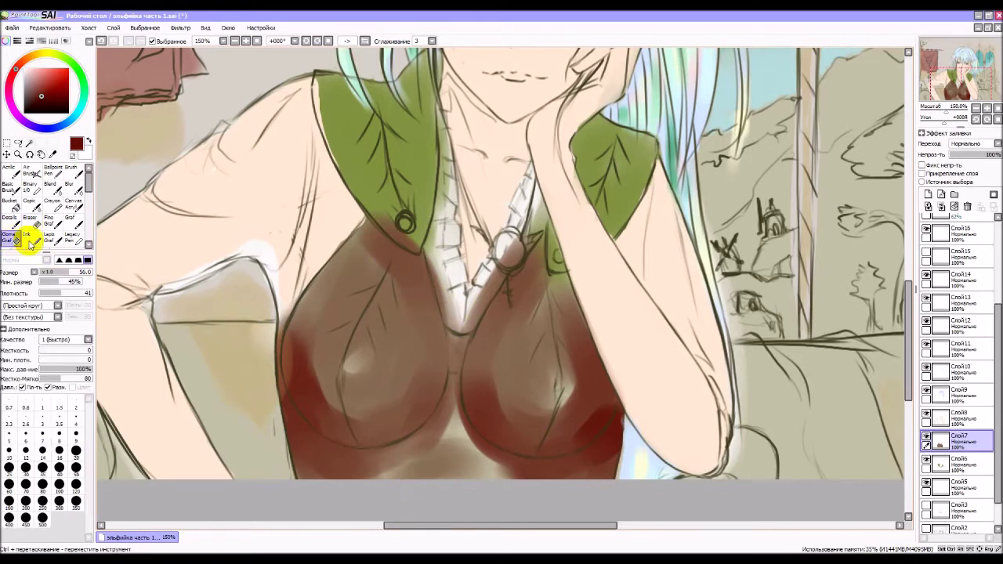
{"action": "left_click", "coordinate": [42, 453]}
{"action": "mouse_move", "coordinate": [429, 263]}
{"action": "left_mouse_down"}
{"action": "mouse_move", "coordinate": [441, 267]}
{"action": "mouse_move", "coordinate": [449, 318]}
{"action": "left_mouse_up"}
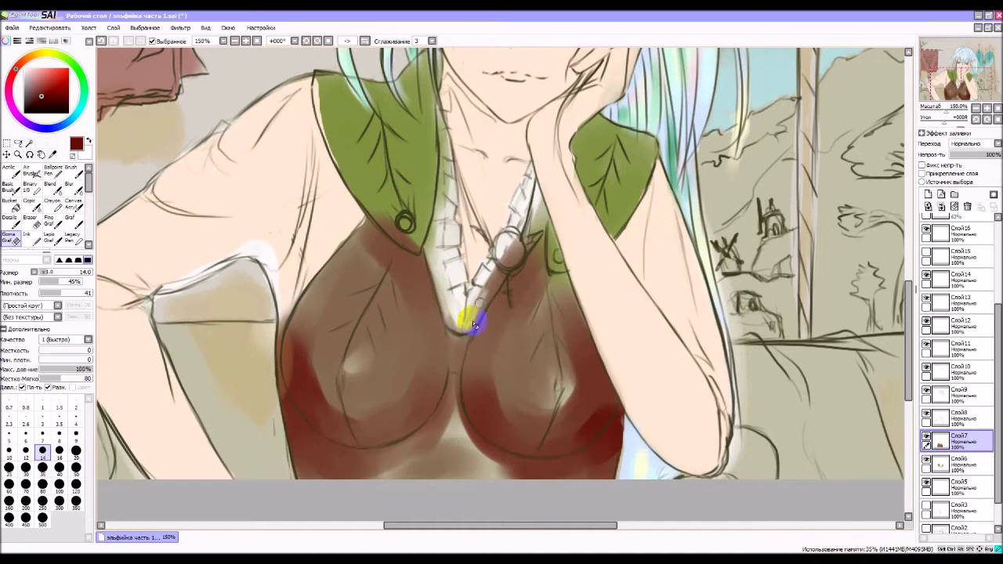
{"action": "mouse_move", "coordinate": [484, 291]}
{"action": "left_mouse_down"}
{"action": "mouse_move", "coordinate": [465, 323]}
{"action": "mouse_move", "coordinate": [495, 271]}
{"action": "mouse_move", "coordinate": [487, 302]}
{"action": "mouse_move", "coordinate": [506, 275]}
{"action": "left_mouse_up"}
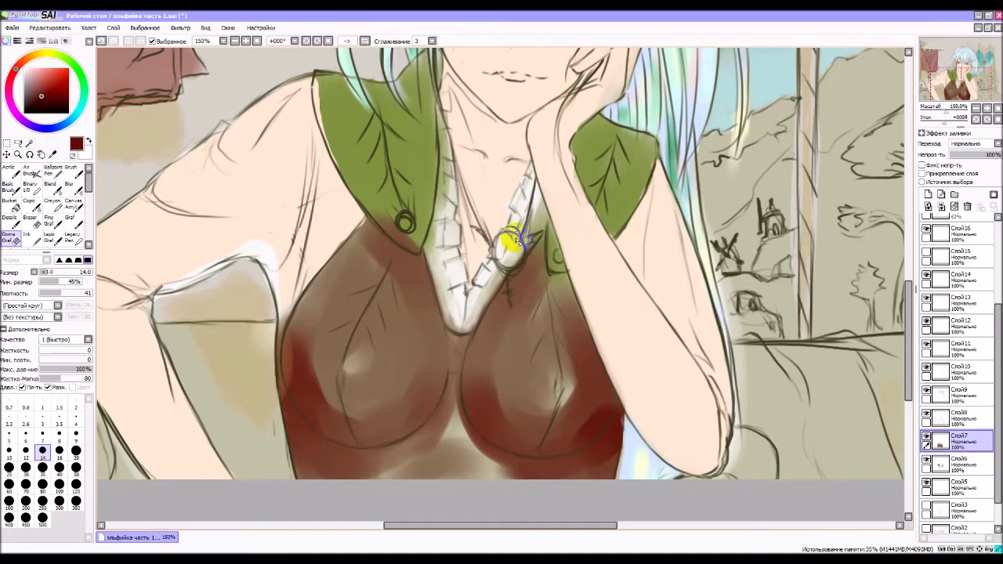
{"action": "mouse_move", "coordinate": [515, 241]}
{"action": "left_mouse_down"}
{"action": "mouse_move", "coordinate": [486, 269]}
{"action": "mouse_move", "coordinate": [449, 229]}
{"action": "left_mouse_up"}
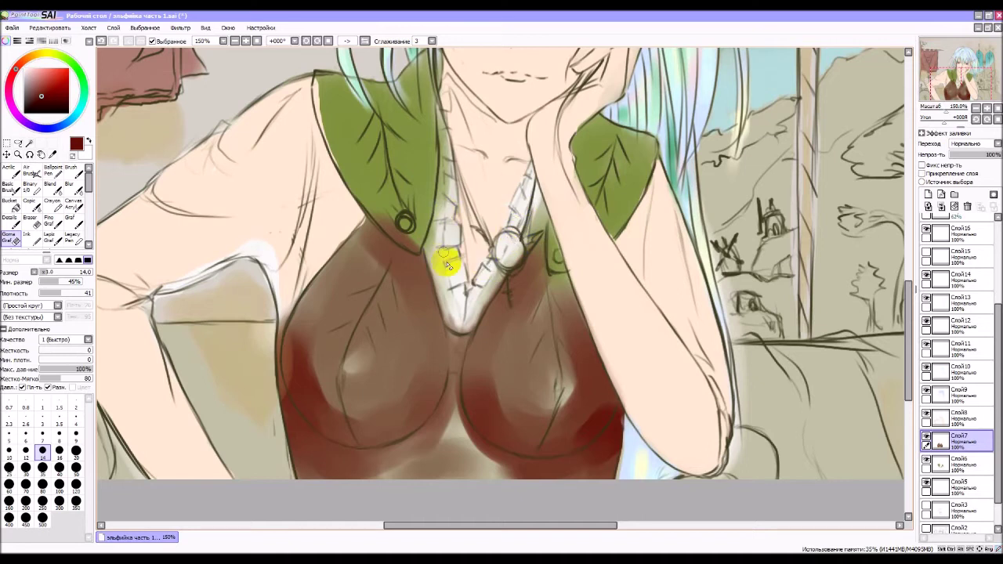
{"action": "mouse_move", "coordinate": [580, 384]}
{"action": "left_mouse_down"}
{"action": "mouse_move", "coordinate": [594, 392]}
{"action": "mouse_move", "coordinate": [634, 379]}
{"action": "mouse_move", "coordinate": [561, 438]}
{"action": "left_mouse_up"}
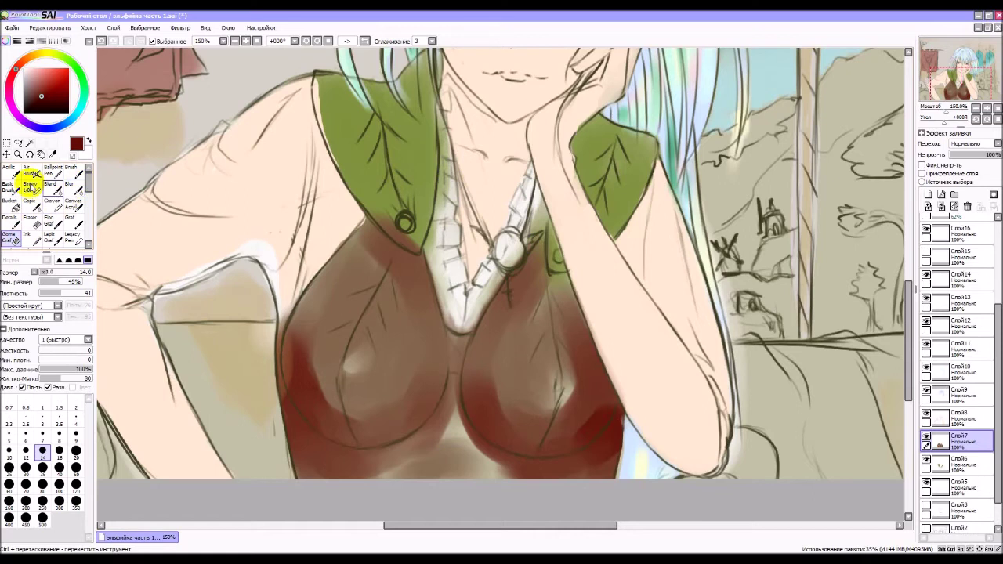
Deepen the dark red shading under the bust and across the bodice's lower part with the Acrylic brush at size 60.
{"action": "left_click", "coordinate": [14, 172]}
{"action": "mouse_move", "coordinate": [379, 419]}
{"action": "left_mouse_down"}
{"action": "mouse_move", "coordinate": [400, 441]}
{"action": "mouse_move", "coordinate": [463, 406]}
{"action": "mouse_move", "coordinate": [453, 456]}
{"action": "mouse_move", "coordinate": [449, 420]}
{"action": "mouse_move", "coordinate": [446, 465]}
{"action": "mouse_move", "coordinate": [445, 413]}
{"action": "mouse_move", "coordinate": [453, 443]}
{"action": "mouse_move", "coordinate": [487, 475]}
{"action": "mouse_move", "coordinate": [468, 454]}
{"action": "left_mouse_up"}
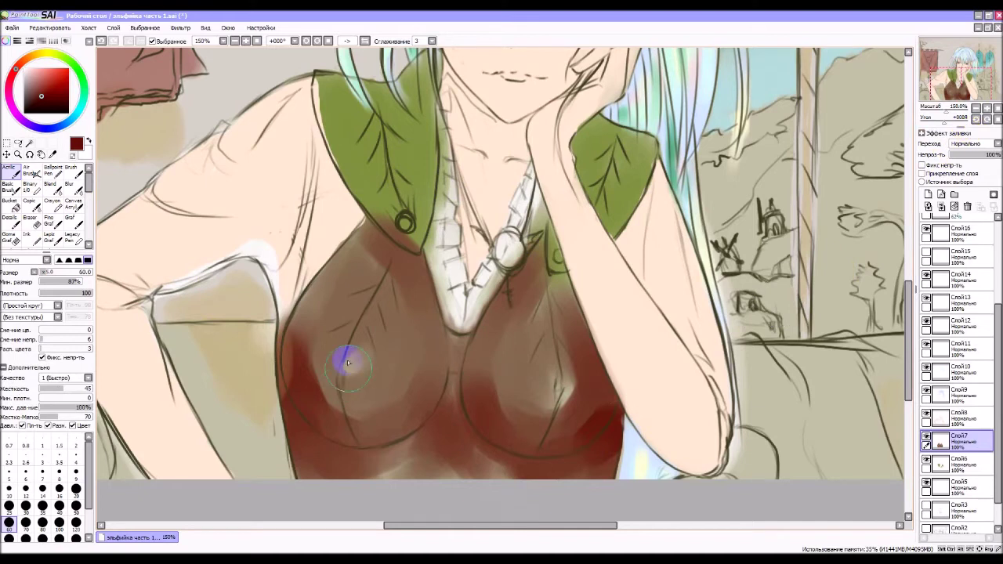
{"action": "mouse_move", "coordinate": [346, 389]}
{"action": "left_mouse_down"}
{"action": "mouse_move", "coordinate": [384, 411]}
{"action": "mouse_move", "coordinate": [338, 388]}
{"action": "mouse_move", "coordinate": [360, 418]}
{"action": "mouse_move", "coordinate": [328, 394]}
{"action": "mouse_move", "coordinate": [352, 418]}
{"action": "mouse_move", "coordinate": [301, 392]}
{"action": "mouse_move", "coordinate": [341, 430]}
{"action": "mouse_move", "coordinate": [392, 420]}
{"action": "mouse_move", "coordinate": [362, 407]}
{"action": "mouse_move", "coordinate": [394, 415]}
{"action": "mouse_move", "coordinate": [388, 396]}
{"action": "mouse_move", "coordinate": [359, 410]}
{"action": "mouse_move", "coordinate": [355, 426]}
{"action": "mouse_move", "coordinate": [414, 409]}
{"action": "mouse_move", "coordinate": [371, 435]}
{"action": "mouse_move", "coordinate": [285, 418]}
{"action": "mouse_move", "coordinate": [285, 391]}
{"action": "mouse_move", "coordinate": [302, 415]}
{"action": "mouse_move", "coordinate": [455, 406]}
{"action": "left_mouse_up"}
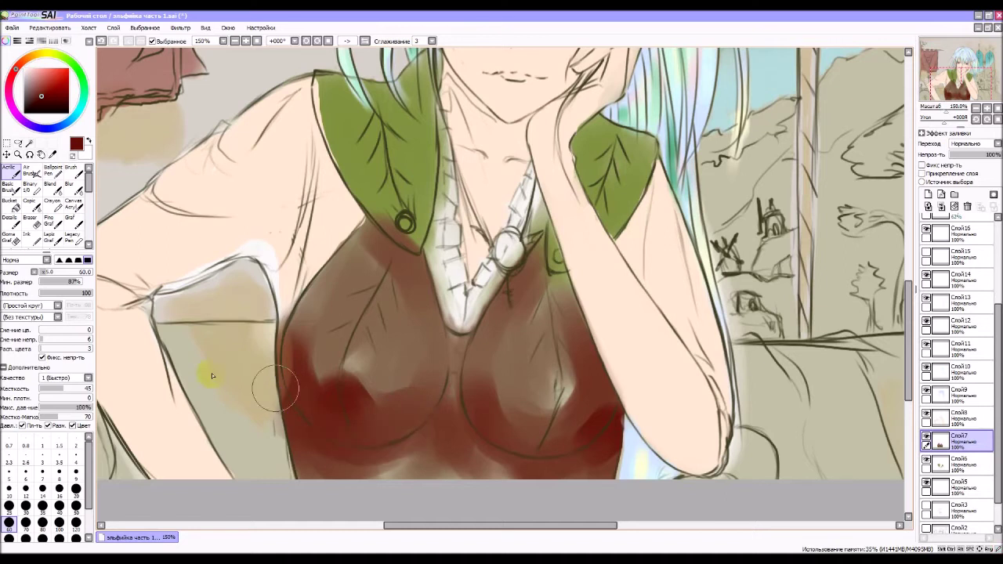
Lighten soft curved highlights on both sides of the bodice's bust with the Goma Graf eraser at size 30.
{"action": "left_click", "coordinate": [15, 241]}
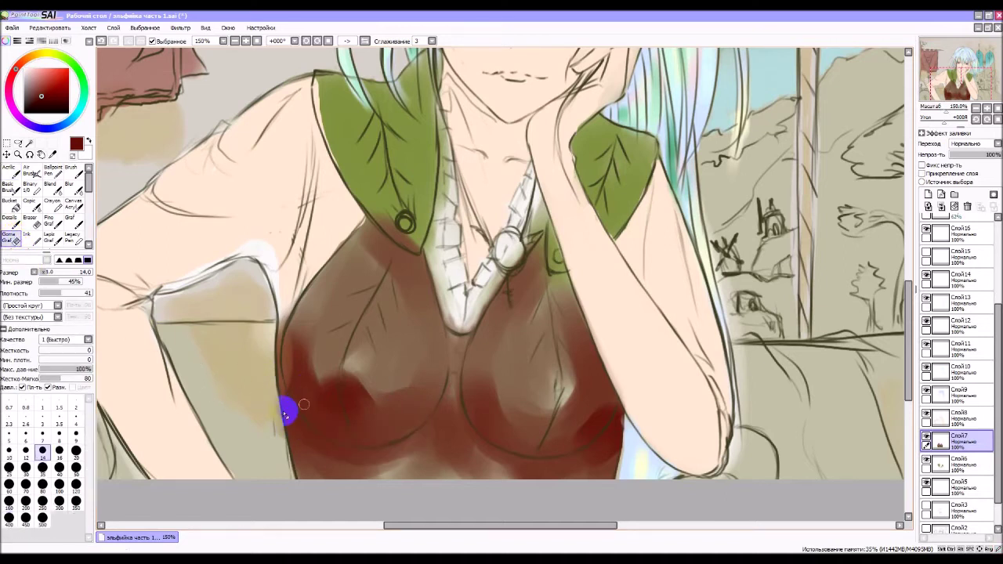
{"action": "left_click", "coordinate": [59, 450]}
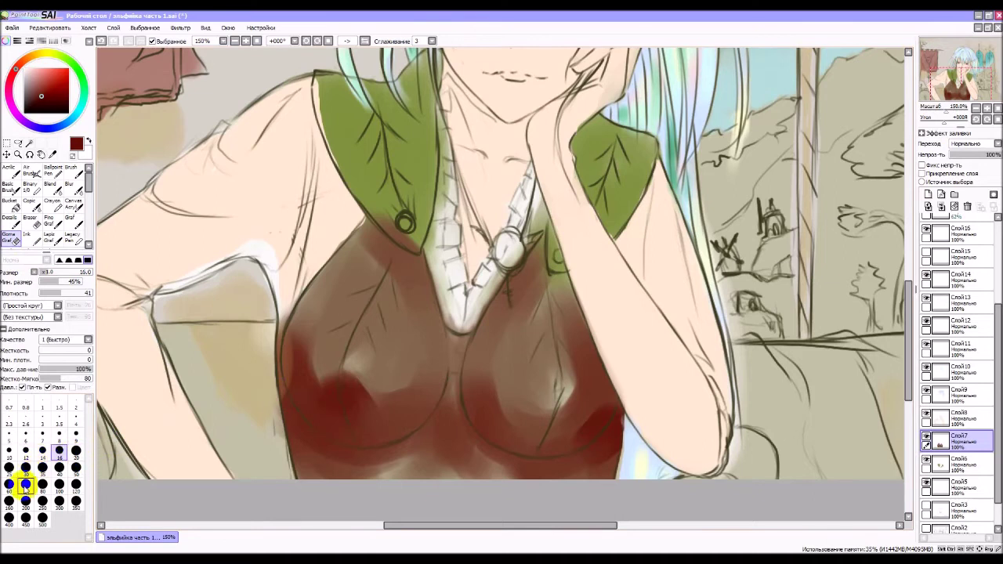
{"action": "left_click", "coordinate": [9, 468]}
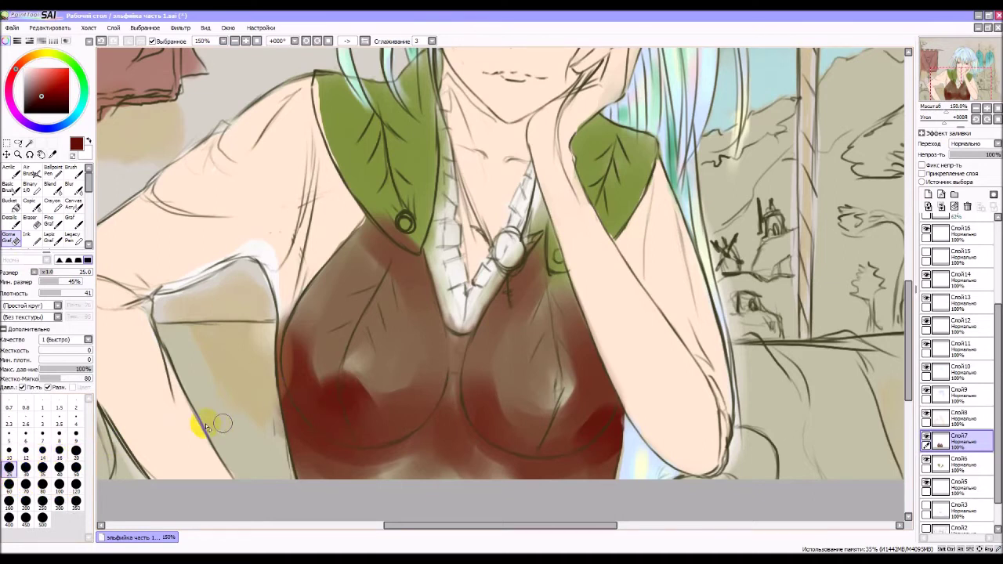
{"action": "left_click", "coordinate": [26, 468]}
{"action": "mouse_move", "coordinate": [328, 384]}
{"action": "left_mouse_down"}
{"action": "mouse_move", "coordinate": [298, 393]}
{"action": "mouse_move", "coordinate": [295, 382]}
{"action": "mouse_move", "coordinate": [332, 424]}
{"action": "mouse_move", "coordinate": [297, 388]}
{"action": "mouse_move", "coordinate": [345, 421]}
{"action": "mouse_move", "coordinate": [336, 393]}
{"action": "mouse_move", "coordinate": [370, 434]}
{"action": "mouse_move", "coordinate": [299, 400]}
{"action": "mouse_move", "coordinate": [334, 436]}
{"action": "mouse_move", "coordinate": [304, 406]}
{"action": "mouse_move", "coordinate": [322, 427]}
{"action": "mouse_move", "coordinate": [360, 438]}
{"action": "mouse_move", "coordinate": [336, 439]}
{"action": "mouse_move", "coordinate": [390, 448]}
{"action": "mouse_move", "coordinate": [351, 440]}
{"action": "mouse_move", "coordinate": [405, 431]}
{"action": "mouse_move", "coordinate": [420, 419]}
{"action": "mouse_move", "coordinate": [393, 424]}
{"action": "mouse_move", "coordinate": [457, 383]}
{"action": "mouse_move", "coordinate": [419, 426]}
{"action": "mouse_move", "coordinate": [442, 362]}
{"action": "mouse_move", "coordinate": [430, 398]}
{"action": "mouse_move", "coordinate": [438, 339]}
{"action": "mouse_move", "coordinate": [420, 416]}
{"action": "mouse_move", "coordinate": [435, 384]}
{"action": "mouse_move", "coordinate": [407, 438]}
{"action": "mouse_move", "coordinate": [435, 375]}
{"action": "mouse_move", "coordinate": [392, 424]}
{"action": "mouse_move", "coordinate": [377, 338]}
{"action": "mouse_move", "coordinate": [345, 375]}
{"action": "mouse_move", "coordinate": [370, 307]}
{"action": "mouse_move", "coordinate": [343, 379]}
{"action": "mouse_move", "coordinate": [368, 325]}
{"action": "left_mouse_up"}
{"action": "mouse_move", "coordinate": [347, 362]}
{"action": "left_mouse_down"}
{"action": "mouse_move", "coordinate": [370, 317]}
{"action": "mouse_move", "coordinate": [345, 372]}
{"action": "mouse_move", "coordinate": [393, 307]}
{"action": "mouse_move", "coordinate": [516, 350]}
{"action": "left_mouse_up"}
{"action": "mouse_move", "coordinate": [579, 392]}
{"action": "left_mouse_down"}
{"action": "mouse_move", "coordinate": [579, 352]}
{"action": "mouse_move", "coordinate": [576, 388]}
{"action": "mouse_move", "coordinate": [558, 313]}
{"action": "left_mouse_up"}
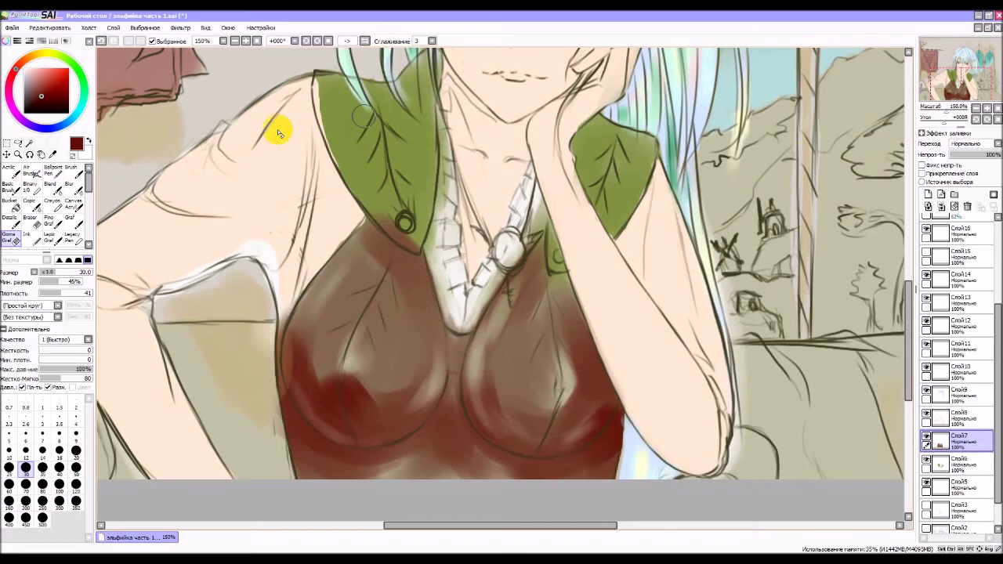
Examine the bodice's shading and highlights close up and within the whole picture.
{"action": "left_click", "coordinate": [235, 41]}
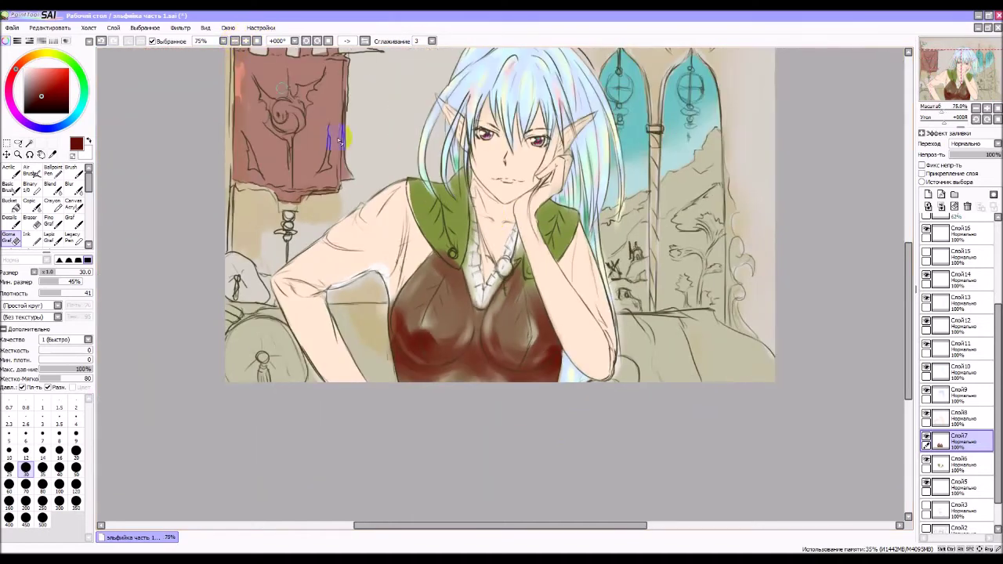
{"action": "mouse_move", "coordinate": [513, 336]}
{"action": "left_mouse_down"}
{"action": "mouse_move", "coordinate": [423, 341]}
{"action": "mouse_move", "coordinate": [450, 345]}
{"action": "mouse_move", "coordinate": [426, 280]}
{"action": "left_mouse_up"}
{"action": "scroll", "coordinate": [424, 341], "scroll_direction": "up", "scroll_amount": 4}
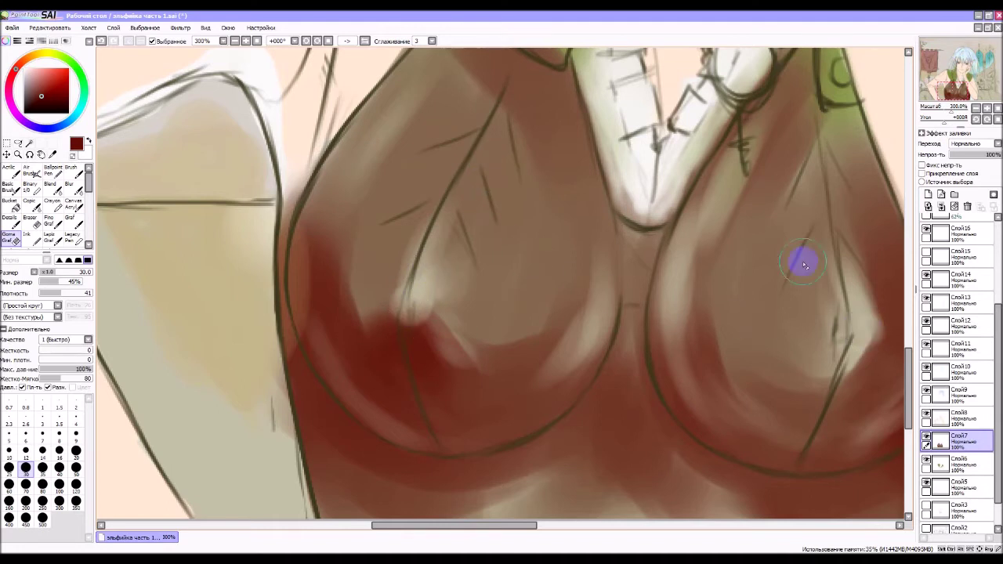
{"action": "left_click", "coordinate": [234, 41]}
{"action": "left_click", "coordinate": [233, 41]}
{"action": "left_click", "coordinate": [234, 43]}
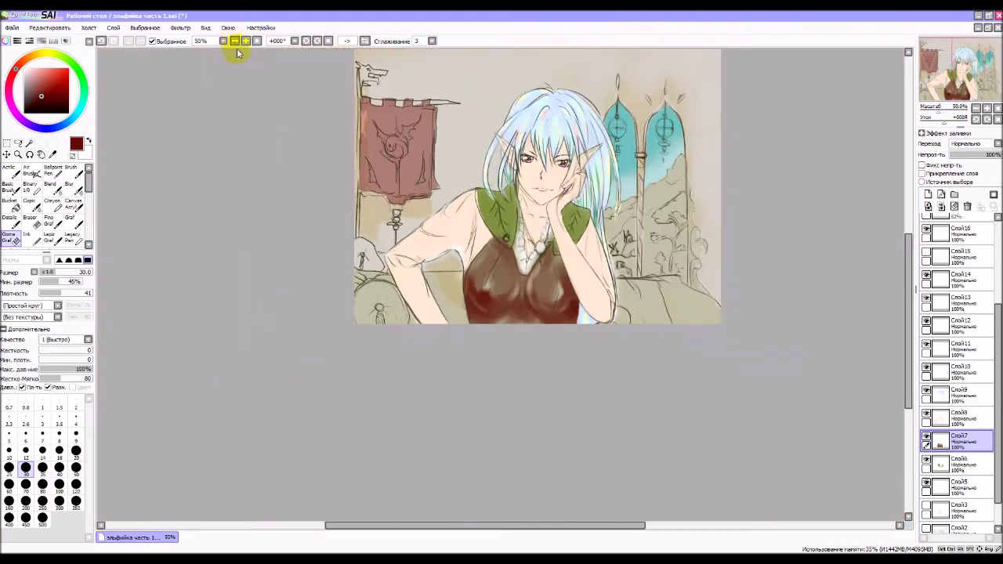
{"action": "scroll", "coordinate": [484, 279], "scroll_direction": "up", "scroll_amount": 2}
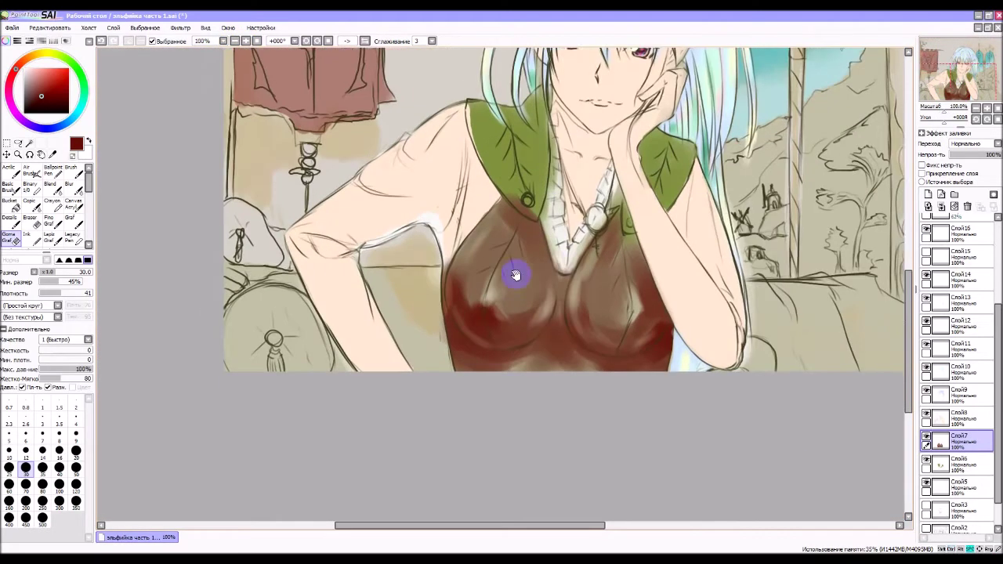
{"action": "left_click_drag", "start_coordinate": [548, 273], "coordinate": [481, 287]}
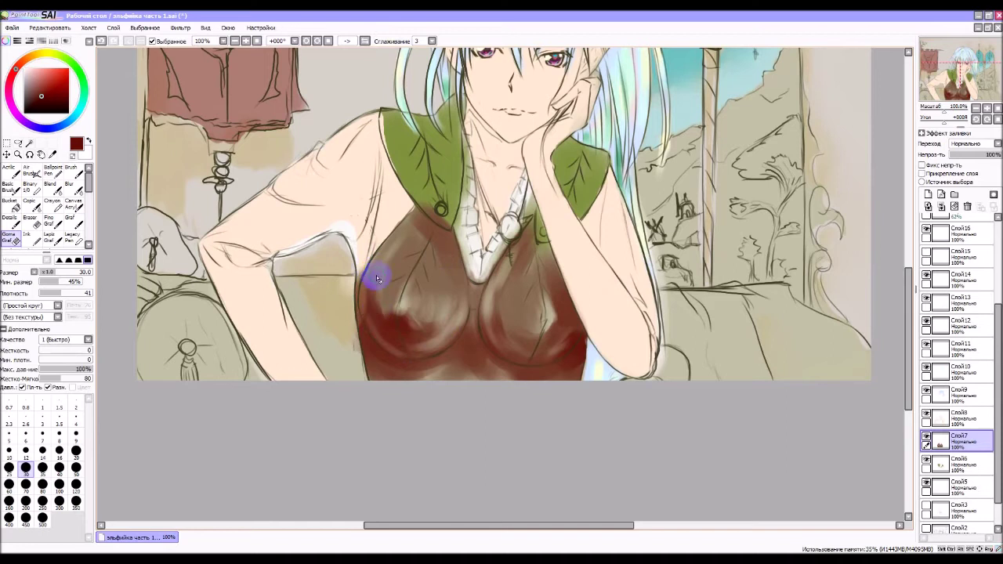
Soften the shading on the bodice's upper part beside the green collar with the Goma Graf eraser at size 30.
{"action": "left_click_drag", "start_coordinate": [392, 239], "coordinate": [414, 231]}
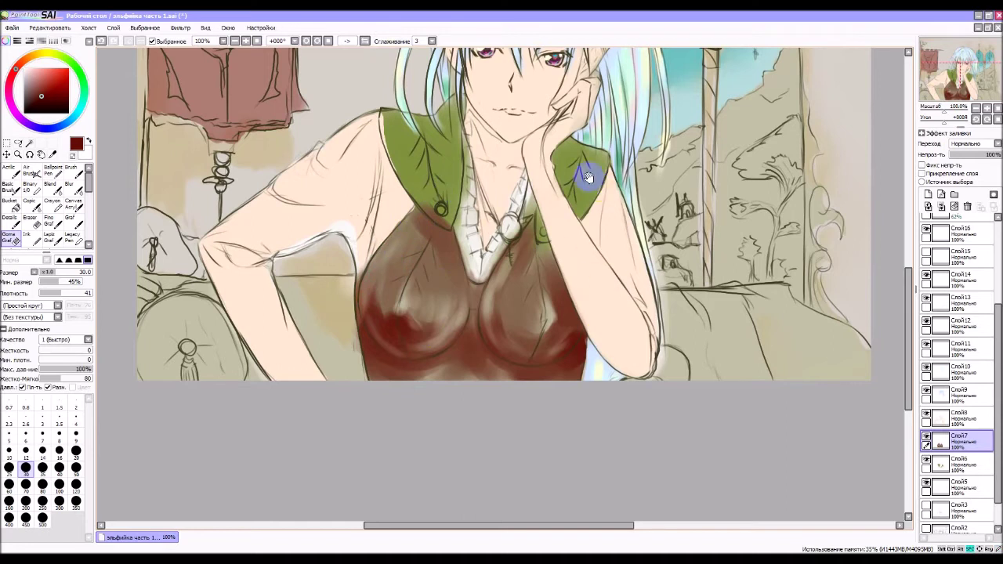
{"action": "scroll", "coordinate": [570, 191], "scroll_direction": "up", "scroll_amount": 2}
{"action": "scroll", "coordinate": [570, 191], "scroll_direction": "up", "scroll_amount": 5}
{"action": "scroll", "coordinate": [541, 212], "scroll_direction": "right", "scroll_amount": 3}
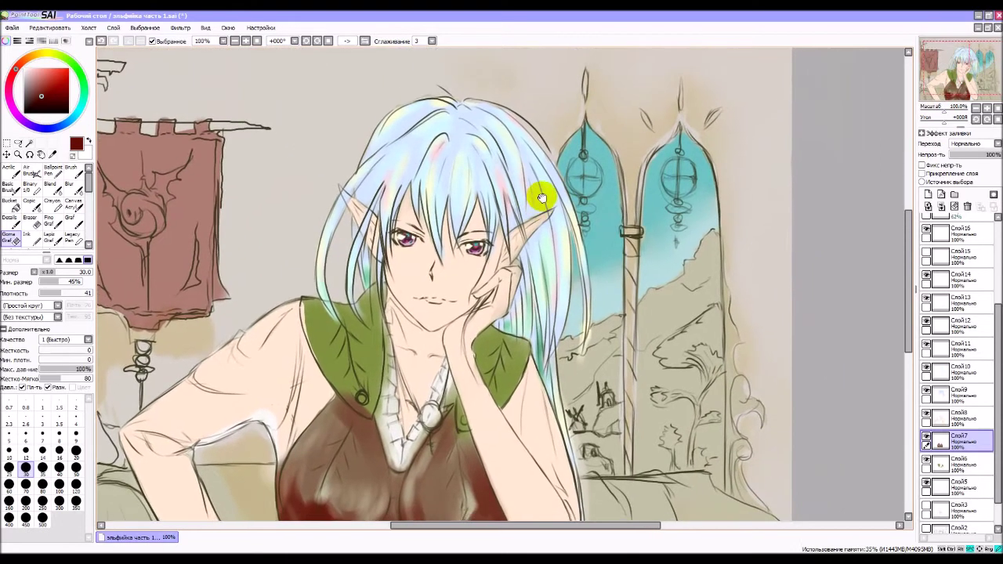
{"action": "mouse_move", "coordinate": [592, 103]}
{"action": "left_mouse_down"}
{"action": "mouse_move", "coordinate": [607, 139]}
{"action": "mouse_move", "coordinate": [651, 165]}
{"action": "left_mouse_up"}
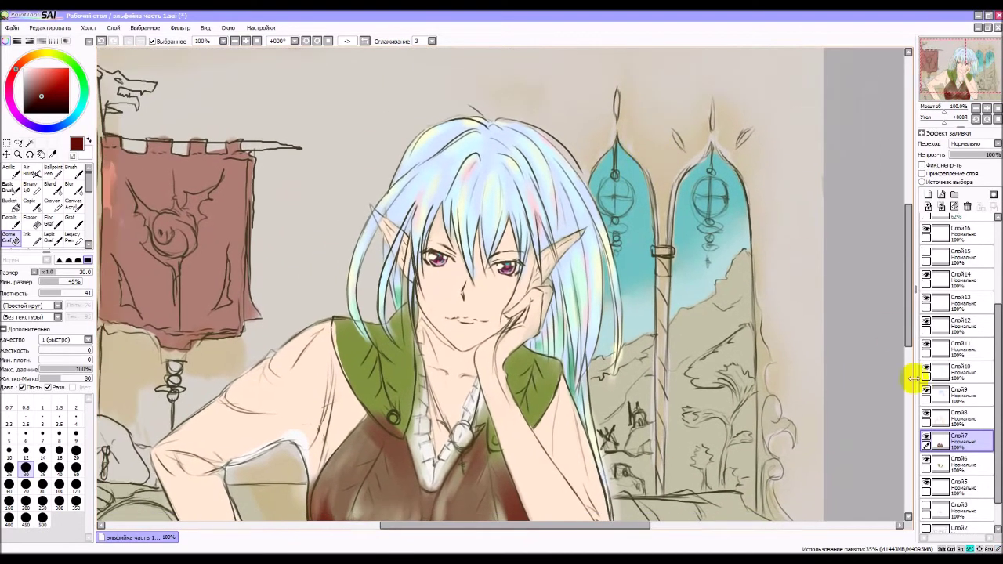
Shade both sides of the green collar on layer Слой6 in dark green with the Acrylic brush at size 60.
{"action": "left_click", "coordinate": [927, 463]}
{"action": "left_click", "coordinate": [928, 463]}
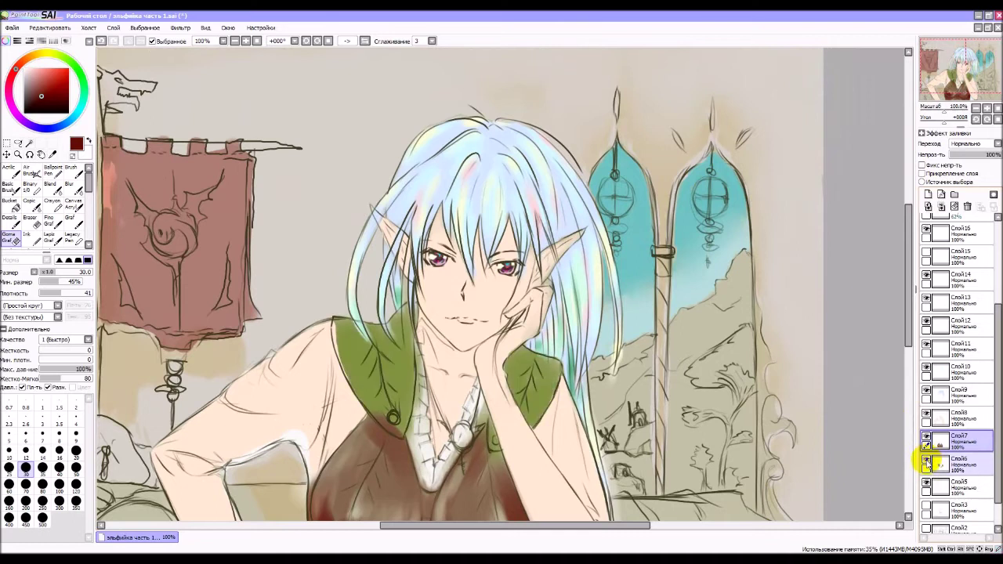
{"action": "left_click", "coordinate": [927, 462]}
{"action": "left_click", "coordinate": [927, 462]}
{"action": "left_click", "coordinate": [964, 463]}
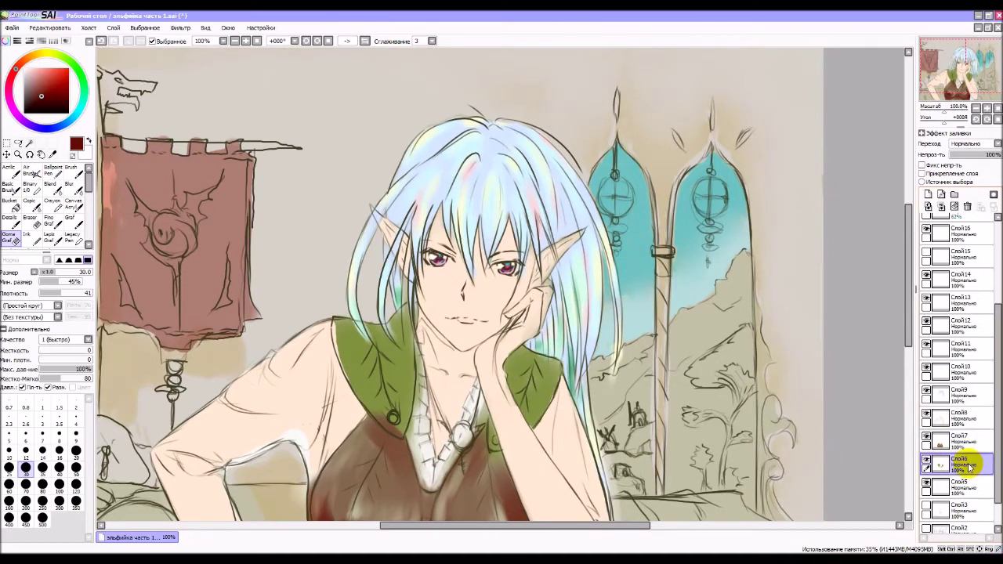
{"action": "left_click", "coordinate": [358, 352], "text": "alt"}
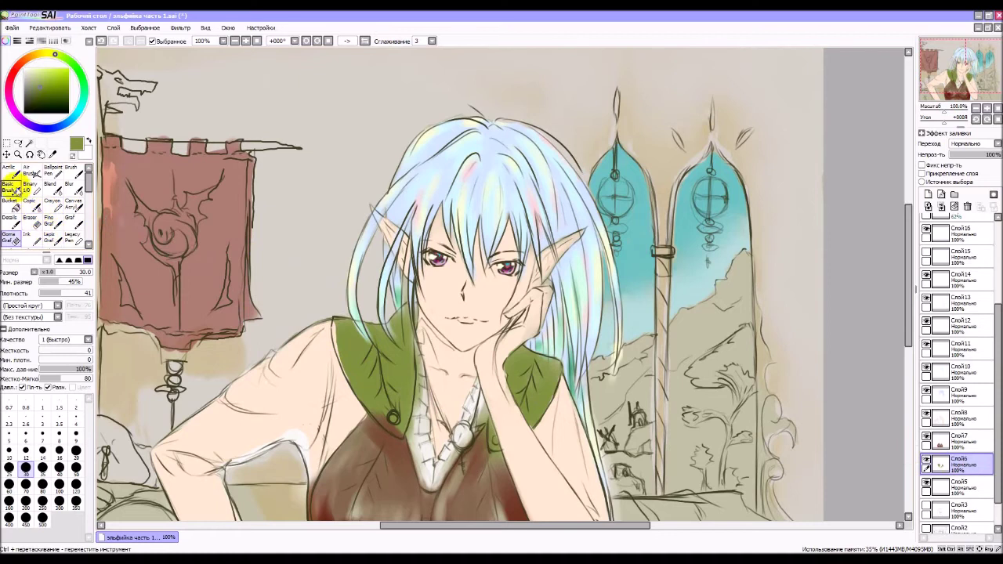
{"action": "left_click", "coordinate": [14, 174]}
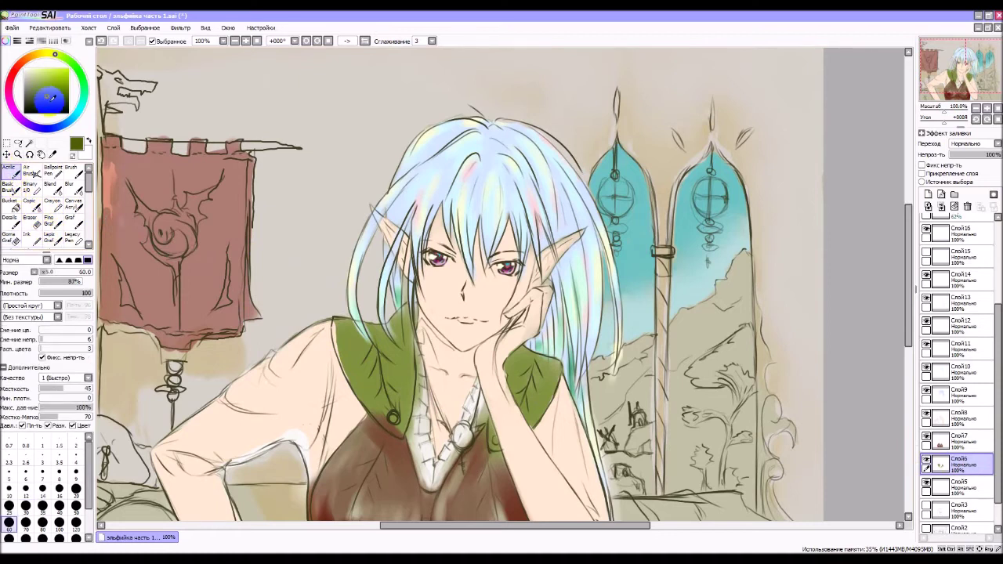
{"action": "left_click", "coordinate": [49, 101]}
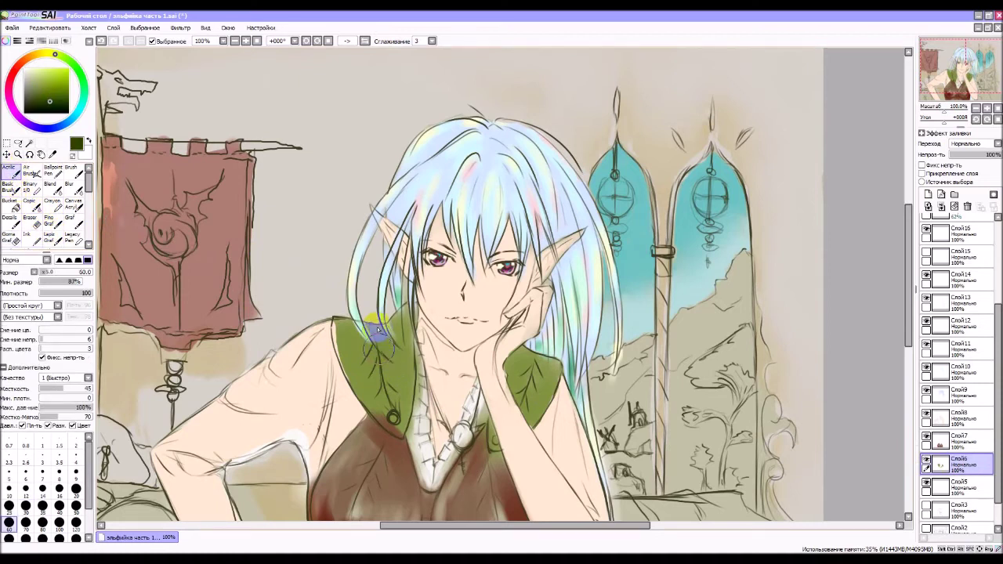
{"action": "mouse_move", "coordinate": [378, 331]}
{"action": "left_mouse_down"}
{"action": "mouse_move", "coordinate": [385, 364]}
{"action": "mouse_move", "coordinate": [395, 323]}
{"action": "mouse_move", "coordinate": [383, 360]}
{"action": "mouse_move", "coordinate": [364, 336]}
{"action": "mouse_move", "coordinate": [380, 340]}
{"action": "mouse_move", "coordinate": [388, 358]}
{"action": "mouse_move", "coordinate": [385, 342]}
{"action": "mouse_move", "coordinate": [393, 409]}
{"action": "mouse_move", "coordinate": [373, 358]}
{"action": "mouse_move", "coordinate": [343, 331]}
{"action": "mouse_move", "coordinate": [359, 388]}
{"action": "mouse_move", "coordinate": [342, 344]}
{"action": "mouse_move", "coordinate": [379, 421]}
{"action": "mouse_move", "coordinate": [415, 333]}
{"action": "mouse_move", "coordinate": [409, 319]}
{"action": "mouse_move", "coordinate": [409, 363]}
{"action": "mouse_move", "coordinate": [406, 314]}
{"action": "mouse_move", "coordinate": [396, 353]}
{"action": "left_mouse_up"}
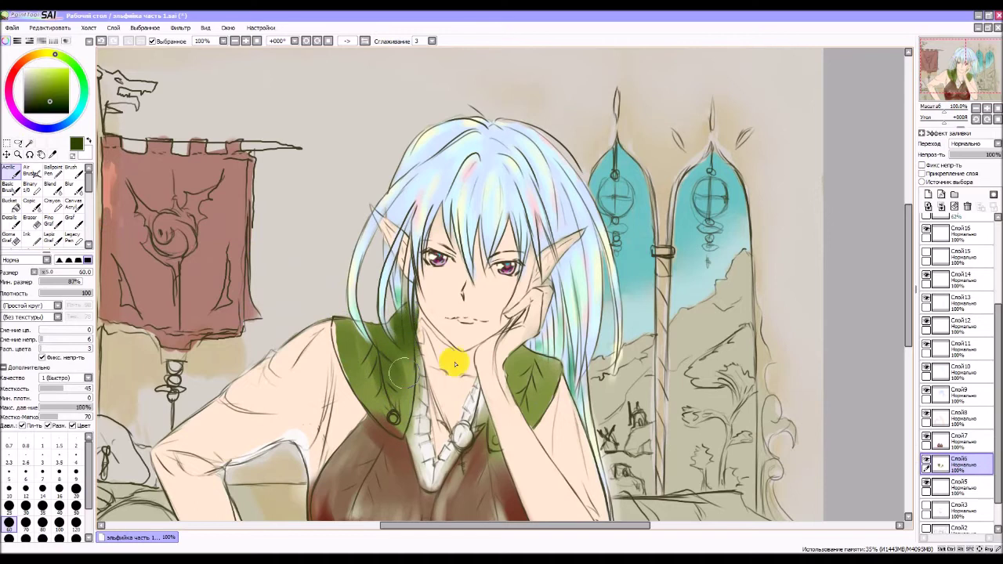
{"action": "mouse_move", "coordinate": [533, 351]}
{"action": "left_mouse_down"}
{"action": "mouse_move", "coordinate": [522, 353]}
{"action": "mouse_move", "coordinate": [530, 409]}
{"action": "mouse_move", "coordinate": [533, 366]}
{"action": "mouse_move", "coordinate": [520, 415]}
{"action": "mouse_move", "coordinate": [520, 363]}
{"action": "mouse_move", "coordinate": [498, 392]}
{"action": "left_mouse_up"}
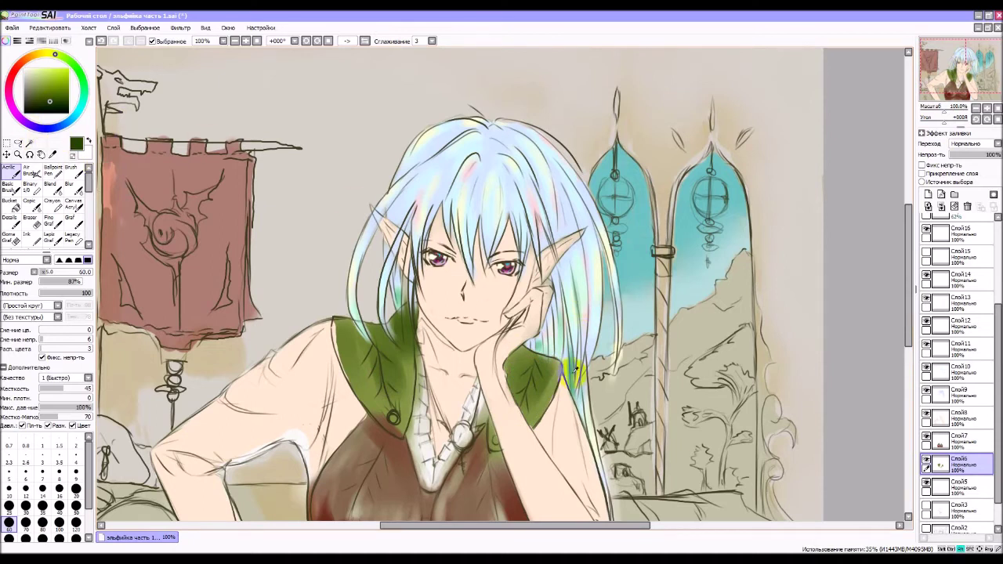
Add teal-green strokes to both sides of the collar with the Acrylic brush at size 14.
{"action": "left_click", "coordinate": [84, 91]}
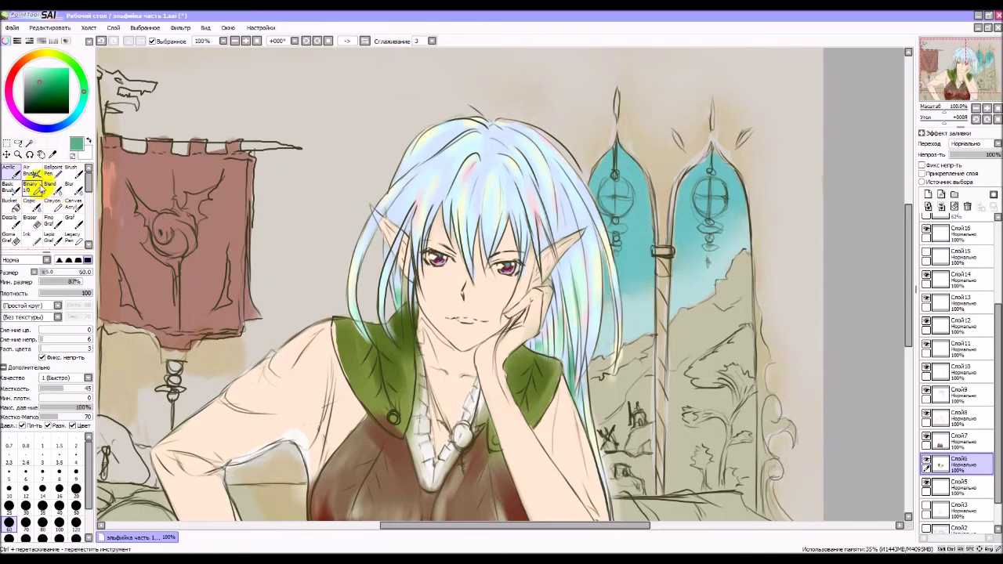
{"action": "left_click", "coordinate": [42, 489]}
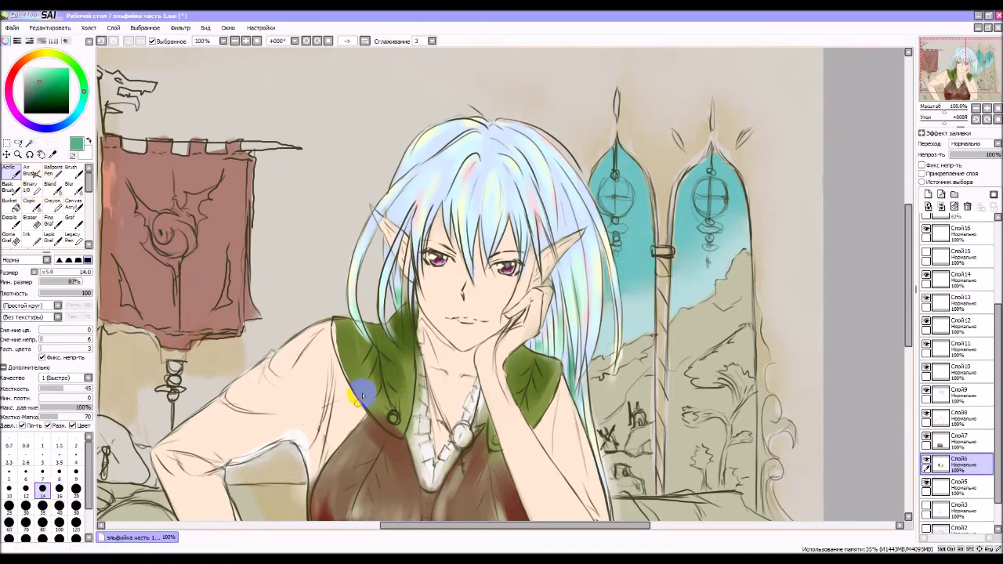
{"action": "mouse_move", "coordinate": [363, 396]}
{"action": "left_mouse_down"}
{"action": "mouse_move", "coordinate": [338, 323]}
{"action": "mouse_move", "coordinate": [344, 347]}
{"action": "mouse_move", "coordinate": [348, 323]}
{"action": "mouse_move", "coordinate": [368, 349]}
{"action": "mouse_move", "coordinate": [347, 325]}
{"action": "mouse_move", "coordinate": [360, 359]}
{"action": "mouse_move", "coordinate": [351, 322]}
{"action": "mouse_move", "coordinate": [381, 370]}
{"action": "mouse_move", "coordinate": [369, 343]}
{"action": "mouse_move", "coordinate": [354, 340]}
{"action": "mouse_move", "coordinate": [359, 385]}
{"action": "mouse_move", "coordinate": [372, 351]}
{"action": "mouse_move", "coordinate": [361, 376]}
{"action": "mouse_move", "coordinate": [381, 407]}
{"action": "mouse_move", "coordinate": [355, 371]}
{"action": "mouse_move", "coordinate": [380, 412]}
{"action": "mouse_move", "coordinate": [359, 385]}
{"action": "mouse_move", "coordinate": [374, 396]}
{"action": "mouse_move", "coordinate": [374, 375]}
{"action": "mouse_move", "coordinate": [363, 385]}
{"action": "mouse_move", "coordinate": [356, 373]}
{"action": "mouse_move", "coordinate": [376, 414]}
{"action": "mouse_move", "coordinate": [353, 376]}
{"action": "mouse_move", "coordinate": [397, 400]}
{"action": "mouse_move", "coordinate": [410, 361]}
{"action": "mouse_move", "coordinate": [411, 384]}
{"action": "mouse_move", "coordinate": [409, 358]}
{"action": "mouse_move", "coordinate": [402, 426]}
{"action": "mouse_move", "coordinate": [406, 319]}
{"action": "mouse_move", "coordinate": [408, 343]}
{"action": "mouse_move", "coordinate": [408, 322]}
{"action": "mouse_move", "coordinate": [389, 350]}
{"action": "mouse_move", "coordinate": [382, 335]}
{"action": "mouse_move", "coordinate": [397, 392]}
{"action": "left_mouse_up"}
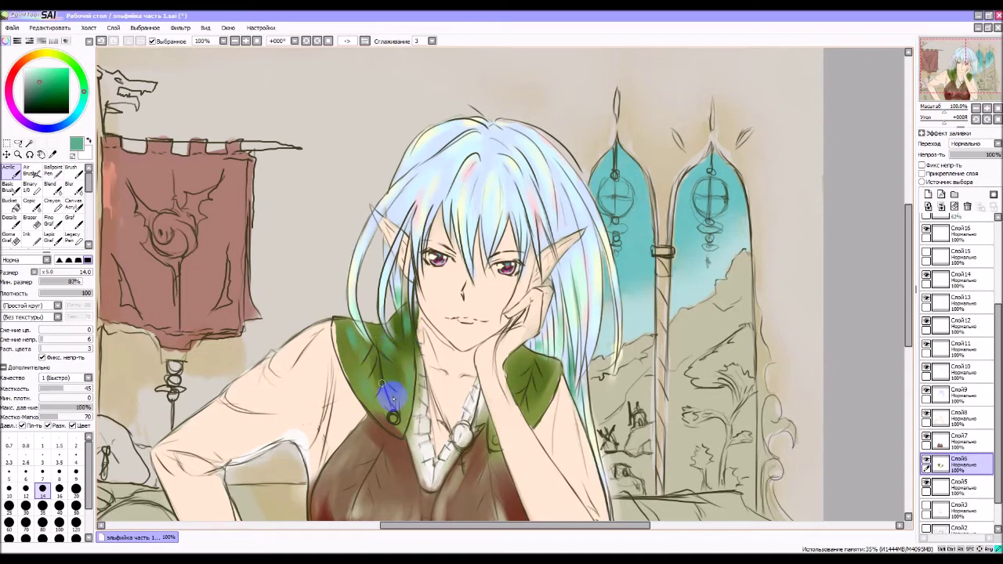
{"action": "mouse_move", "coordinate": [566, 370]}
{"action": "left_mouse_down"}
{"action": "mouse_move", "coordinate": [543, 364]}
{"action": "mouse_move", "coordinate": [557, 376]}
{"action": "mouse_move", "coordinate": [555, 365]}
{"action": "mouse_move", "coordinate": [552, 396]}
{"action": "mouse_move", "coordinate": [537, 401]}
{"action": "mouse_move", "coordinate": [526, 359]}
{"action": "mouse_move", "coordinate": [520, 376]}
{"action": "mouse_move", "coordinate": [520, 359]}
{"action": "mouse_move", "coordinate": [516, 369]}
{"action": "mouse_move", "coordinate": [533, 416]}
{"action": "mouse_move", "coordinate": [535, 381]}
{"action": "mouse_move", "coordinate": [532, 422]}
{"action": "mouse_move", "coordinate": [546, 403]}
{"action": "mouse_move", "coordinate": [532, 426]}
{"action": "mouse_move", "coordinate": [548, 396]}
{"action": "mouse_move", "coordinate": [528, 428]}
{"action": "mouse_move", "coordinate": [555, 384]}
{"action": "mouse_move", "coordinate": [531, 414]}
{"action": "mouse_move", "coordinate": [547, 386]}
{"action": "left_mouse_up"}
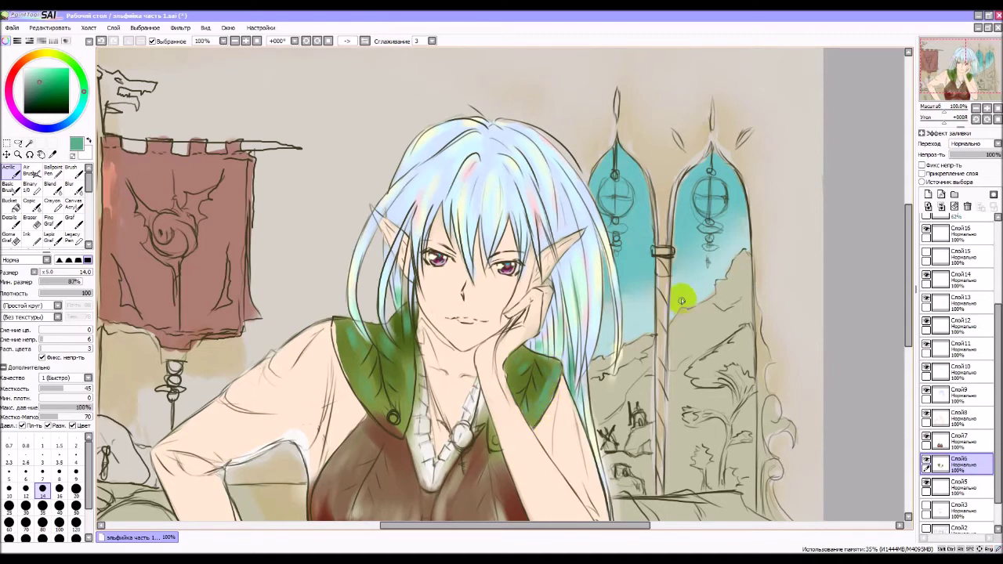
Paint ochre accents over both sides of the green collar with the Acrylic brush at size 14.
{"action": "left_click", "coordinate": [16, 73]}
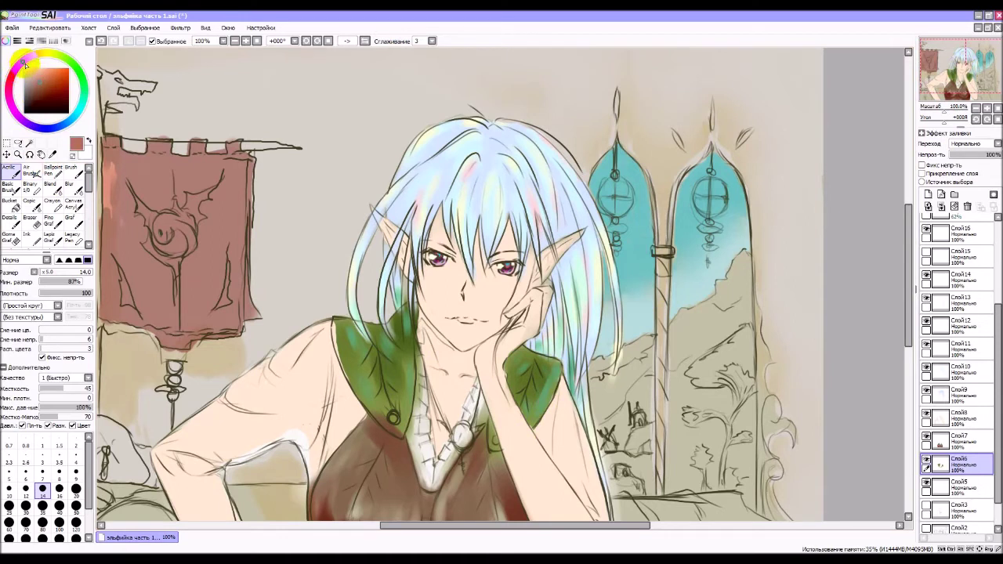
{"action": "left_click", "coordinate": [36, 56]}
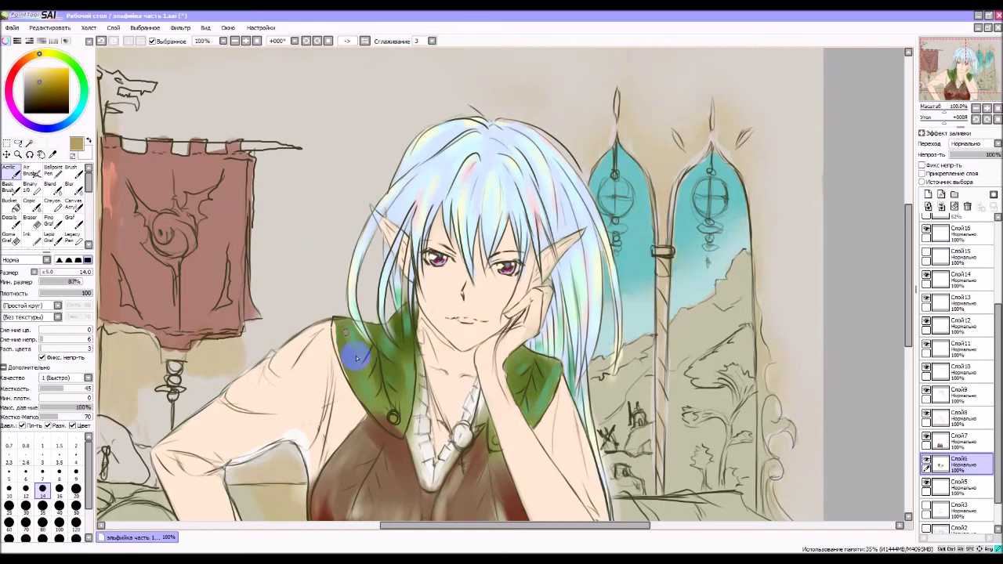
{"action": "mouse_move", "coordinate": [335, 343]}
{"action": "left_mouse_down"}
{"action": "mouse_move", "coordinate": [361, 358]}
{"action": "mouse_move", "coordinate": [436, 337]}
{"action": "mouse_move", "coordinate": [402, 335]}
{"action": "left_mouse_up"}
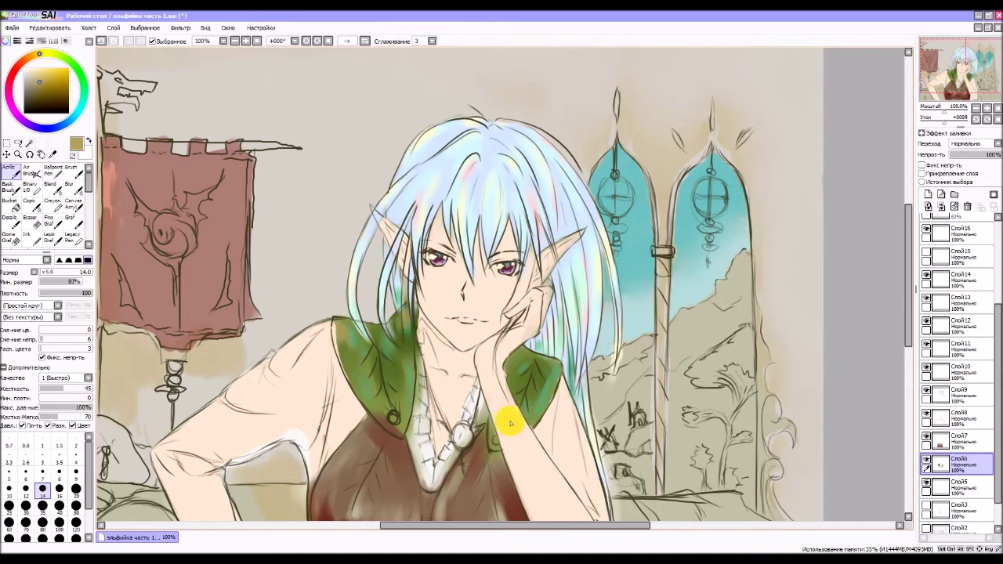
{"action": "mouse_move", "coordinate": [517, 357]}
{"action": "left_mouse_down"}
{"action": "mouse_move", "coordinate": [510, 365]}
{"action": "mouse_move", "coordinate": [529, 421]}
{"action": "mouse_move", "coordinate": [511, 384]}
{"action": "mouse_move", "coordinate": [517, 372]}
{"action": "left_mouse_up"}
{"action": "left_click", "coordinate": [637, 416]}
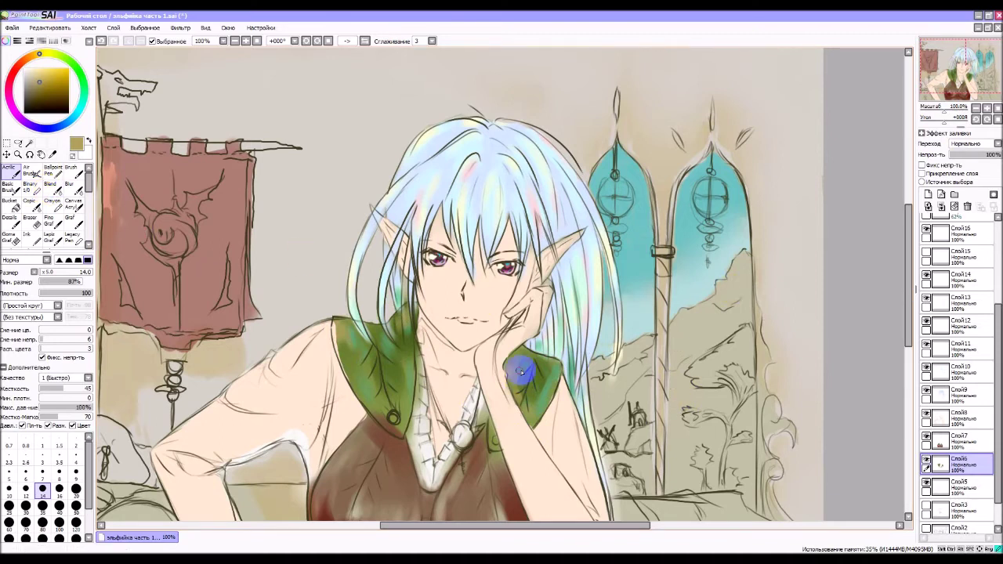
{"action": "mouse_move", "coordinate": [520, 375]}
{"action": "left_mouse_down"}
{"action": "mouse_move", "coordinate": [540, 415]}
{"action": "mouse_move", "coordinate": [537, 369]}
{"action": "left_mouse_up"}
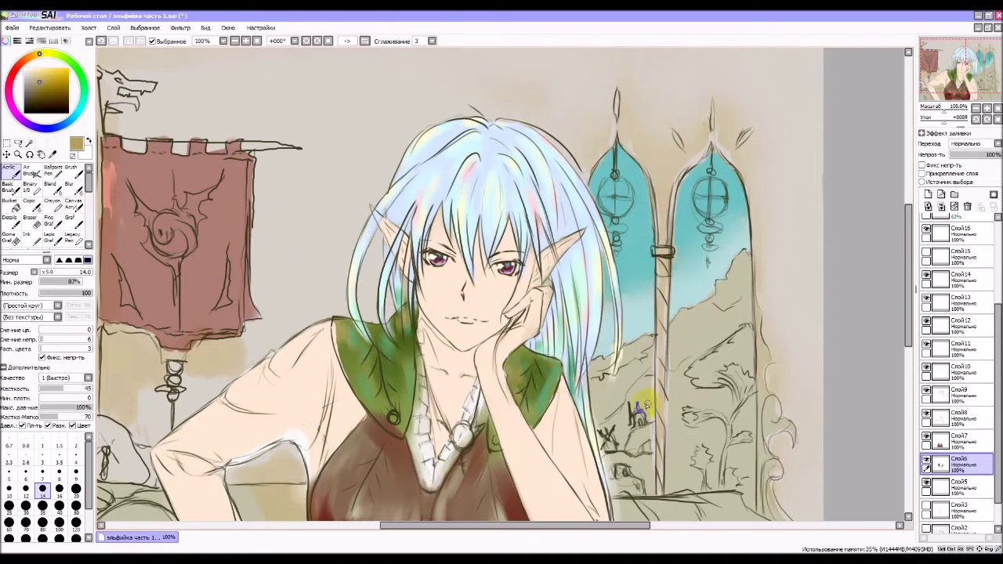
Erase the brown bodice paint overlapping the green collar on layer Слой7 with the Goma Graf eraser at size 30.
{"action": "left_click", "coordinate": [960, 439]}
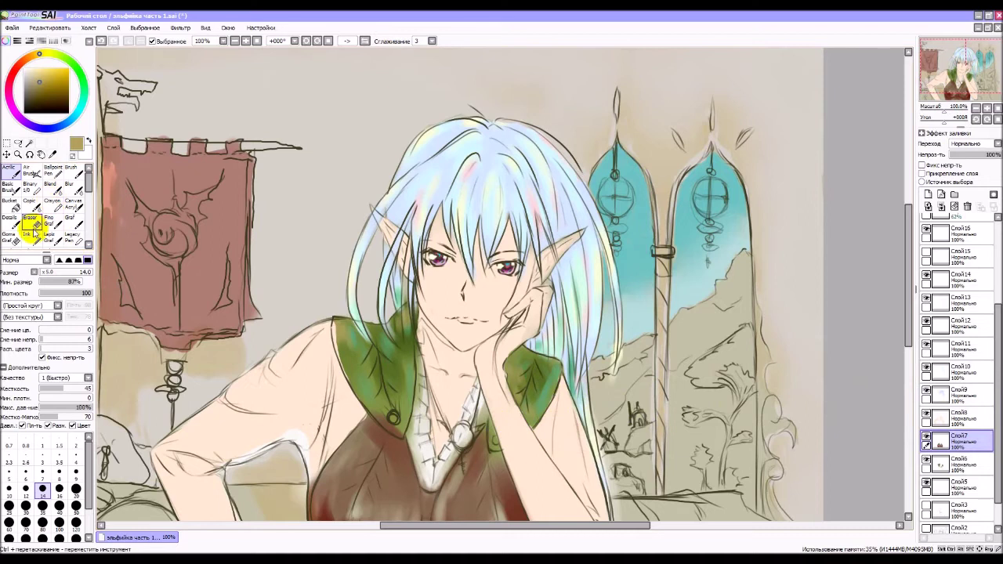
{"action": "left_click", "coordinate": [11, 236]}
{"action": "mouse_move", "coordinate": [384, 415]}
{"action": "left_mouse_down"}
{"action": "mouse_move", "coordinate": [402, 438]}
{"action": "mouse_move", "coordinate": [372, 404]}
{"action": "mouse_move", "coordinate": [358, 352]}
{"action": "left_mouse_up"}
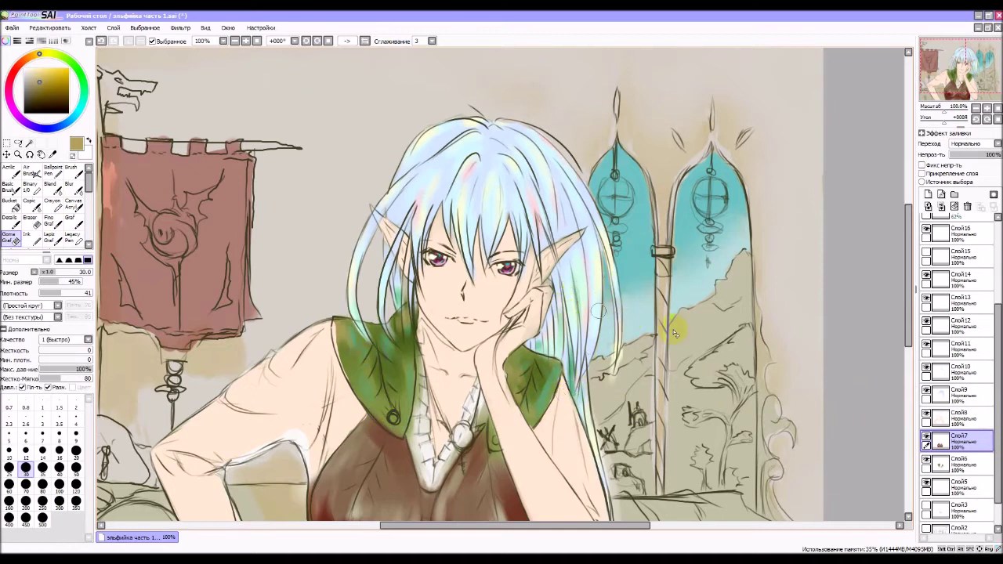
Clean the green collar paint off the white neckline trim on layer Слой6 with the Goma Graf eraser at size 30.
{"action": "left_click", "coordinate": [960, 465]}
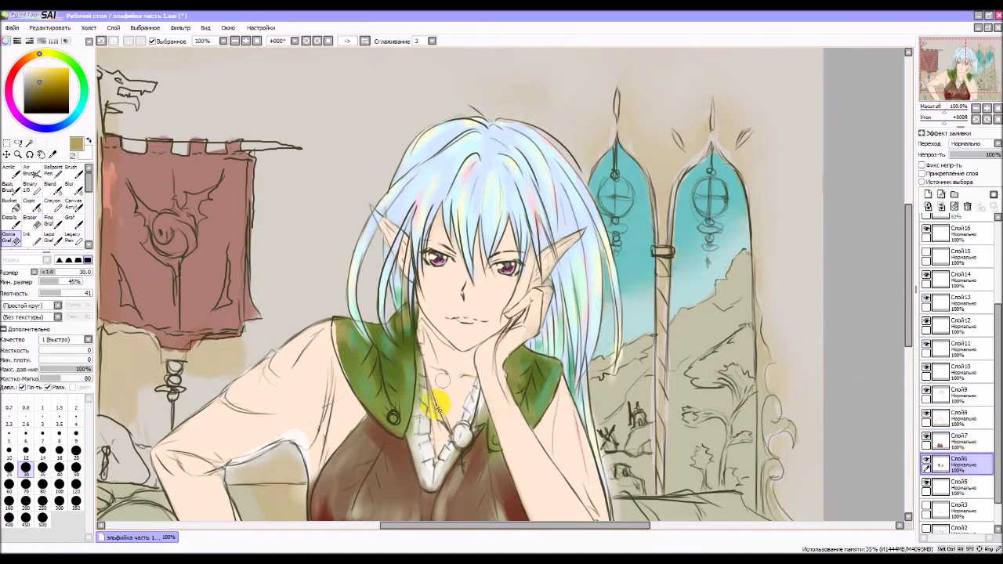
{"action": "left_click_drag", "start_coordinate": [412, 418], "coordinate": [418, 436]}
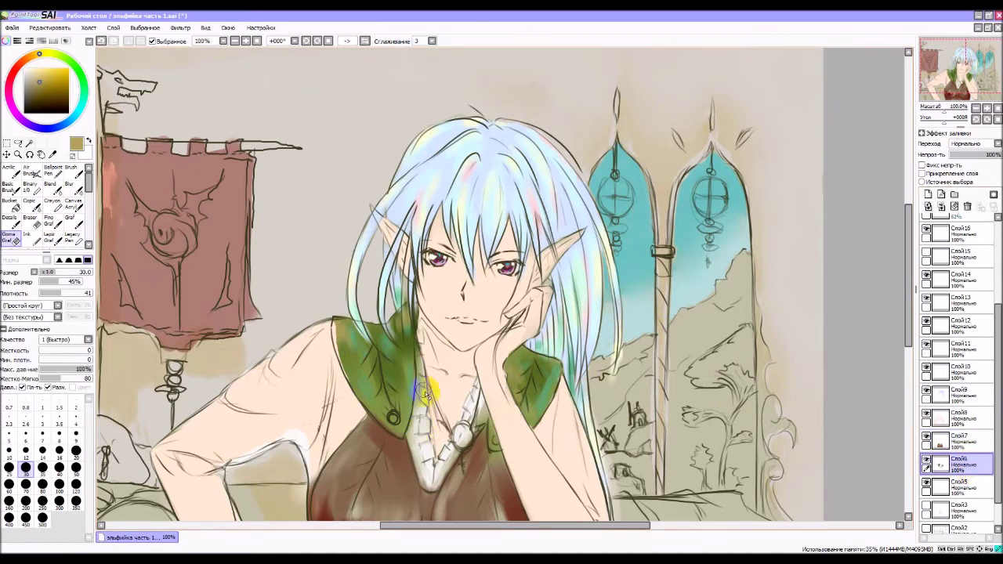
{"action": "mouse_move", "coordinate": [421, 362]}
{"action": "left_mouse_down"}
{"action": "mouse_move", "coordinate": [427, 433]}
{"action": "mouse_move", "coordinate": [501, 458]}
{"action": "mouse_move", "coordinate": [487, 430]}
{"action": "left_mouse_up"}
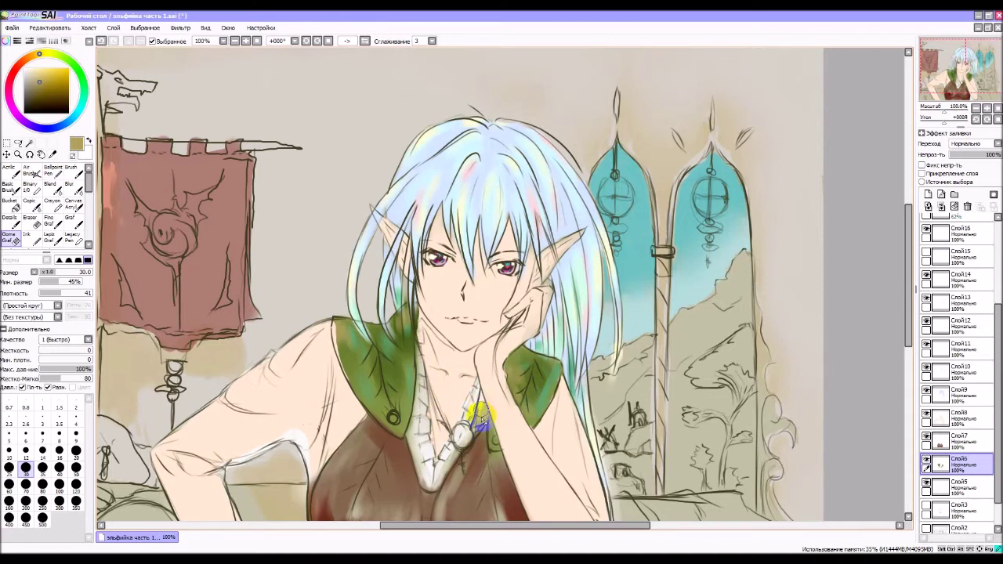
{"action": "left_click_drag", "start_coordinate": [482, 421], "coordinate": [478, 409]}
{"action": "left_click_drag", "start_coordinate": [475, 427], "coordinate": [481, 403]}
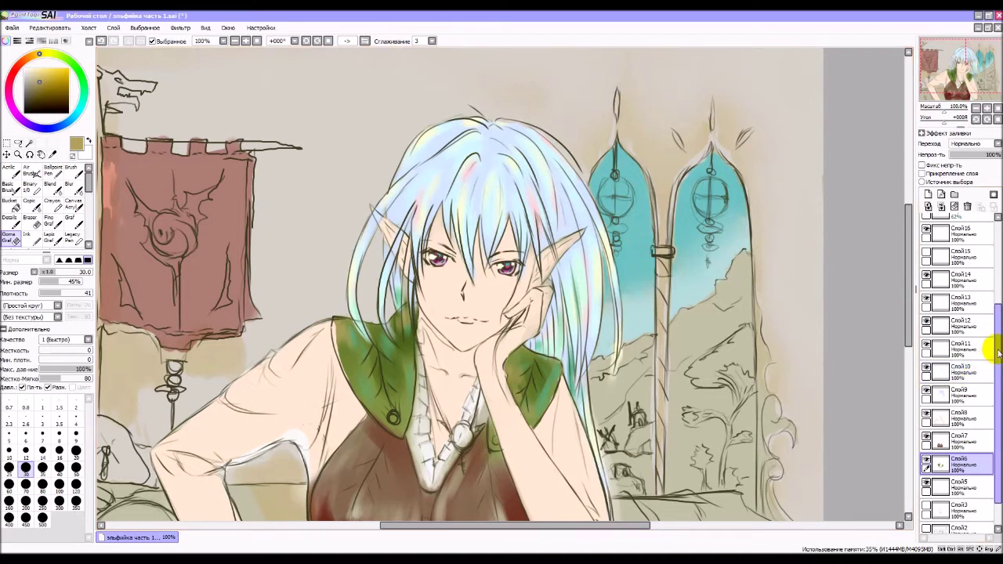
Add a new layer above Слой9 and paint blue shadows into the hair beside the raised hand with the Acrylic brush at size 70.
{"action": "left_click", "coordinate": [972, 396]}
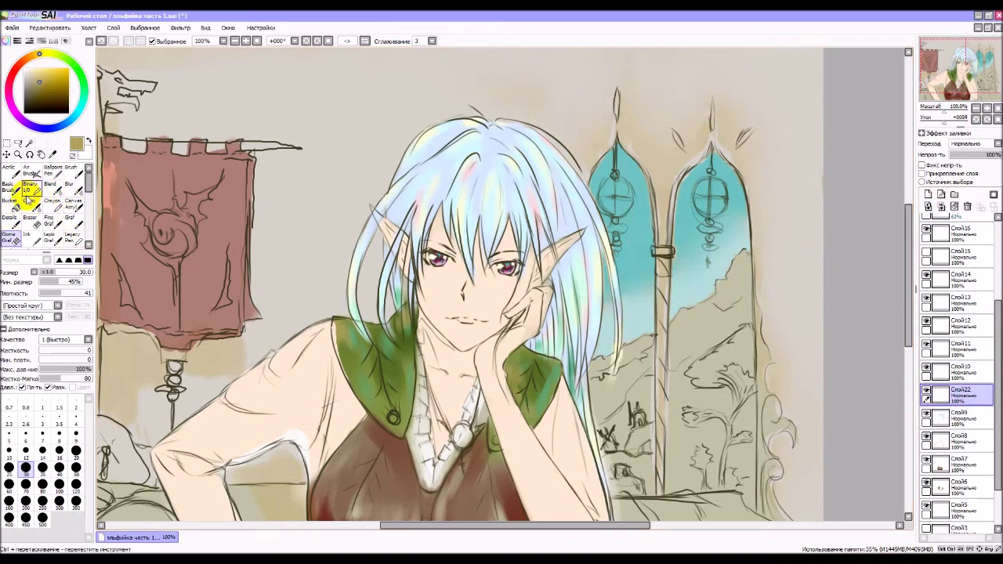
{"action": "left_click_drag", "start_coordinate": [78, 116], "coordinate": [55, 126]}
{"action": "left_click", "coordinate": [54, 88]}
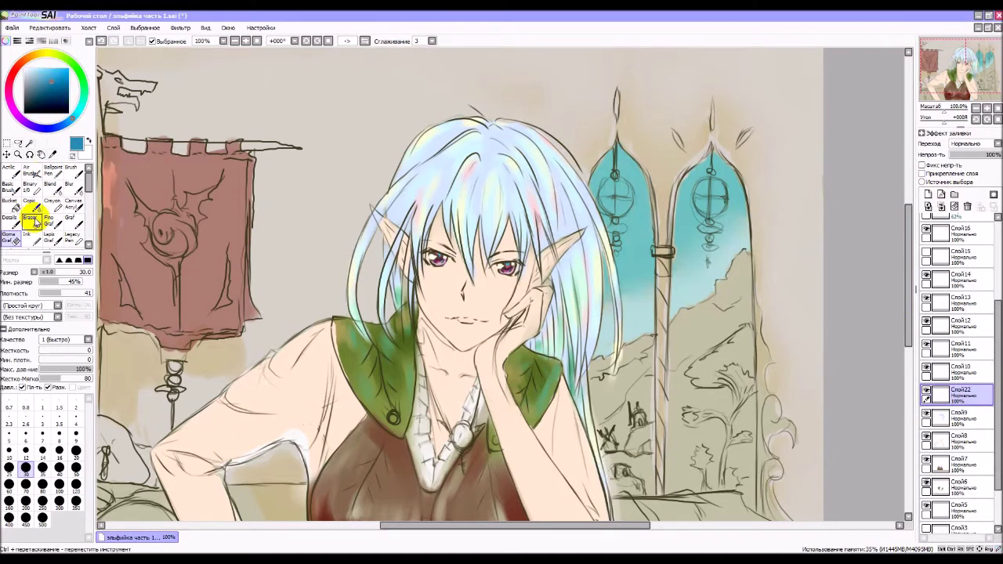
{"action": "left_click", "coordinate": [13, 172]}
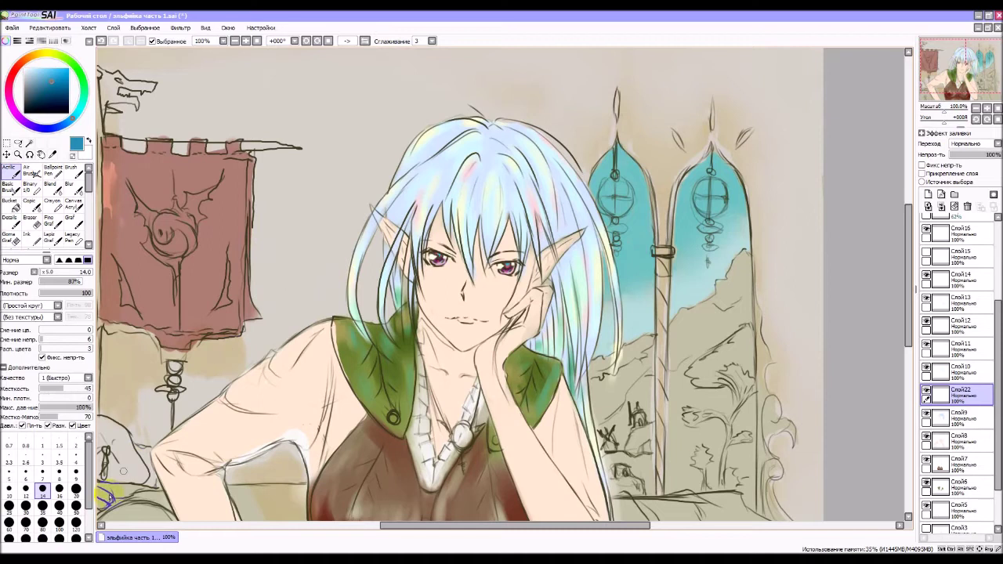
{"action": "left_click", "coordinate": [26, 521]}
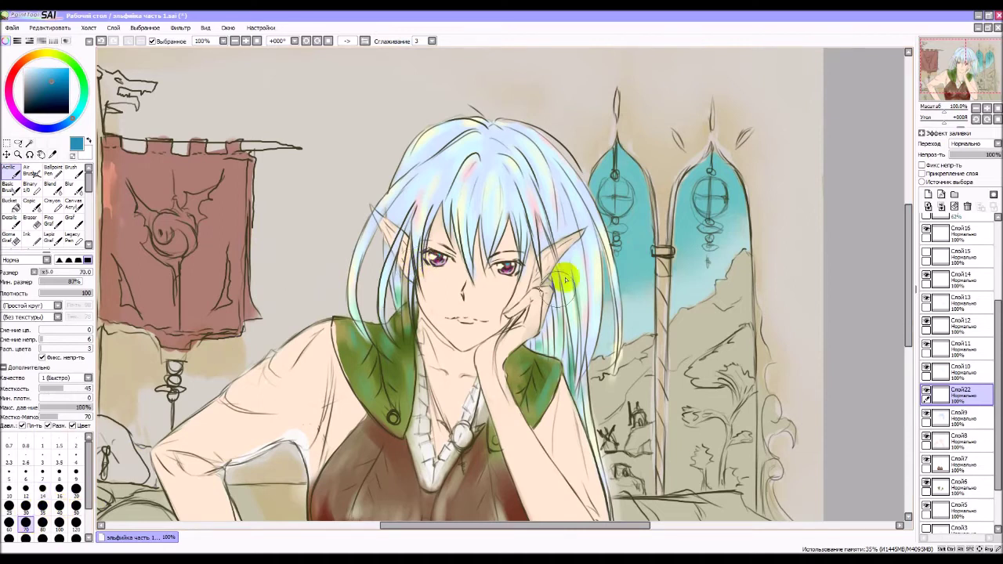
{"action": "mouse_move", "coordinate": [576, 284]}
{"action": "left_mouse_down"}
{"action": "mouse_move", "coordinate": [566, 371]}
{"action": "mouse_move", "coordinate": [581, 271]}
{"action": "mouse_move", "coordinate": [560, 344]}
{"action": "mouse_move", "coordinate": [570, 300]}
{"action": "mouse_move", "coordinate": [559, 335]}
{"action": "mouse_move", "coordinate": [562, 272]}
{"action": "mouse_move", "coordinate": [539, 366]}
{"action": "mouse_move", "coordinate": [567, 280]}
{"action": "mouse_move", "coordinate": [564, 357]}
{"action": "mouse_move", "coordinate": [574, 256]}
{"action": "mouse_move", "coordinate": [586, 316]}
{"action": "mouse_move", "coordinate": [588, 232]}
{"action": "mouse_move", "coordinate": [600, 335]}
{"action": "mouse_move", "coordinate": [582, 282]}
{"action": "left_mouse_up"}
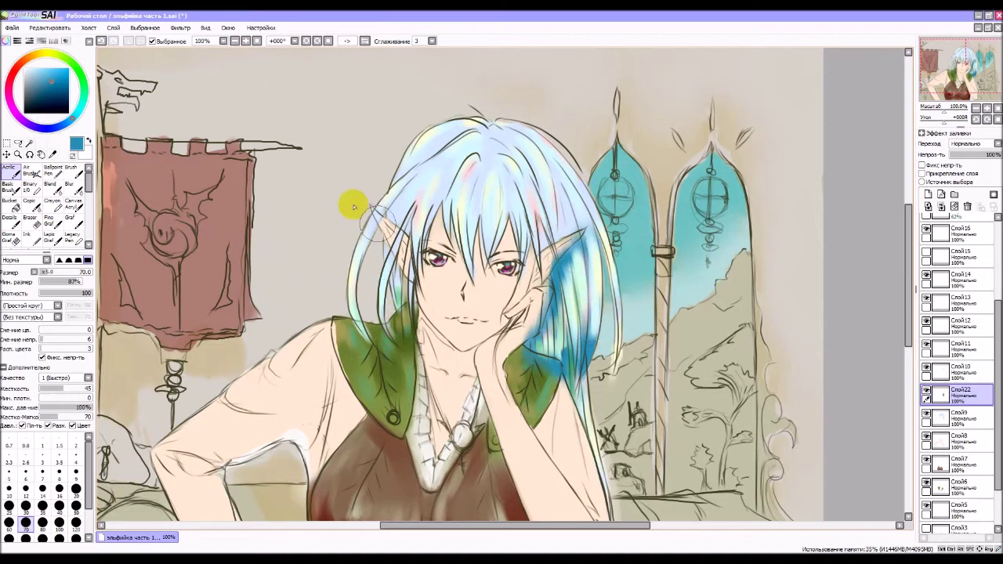
Paint blue shadows through the hair's side strands, crown and fringe with the Acrylic brush at size 70.
{"action": "mouse_move", "coordinate": [393, 267]}
{"action": "left_mouse_down"}
{"action": "mouse_move", "coordinate": [386, 337]}
{"action": "mouse_move", "coordinate": [384, 267]}
{"action": "mouse_move", "coordinate": [388, 329]}
{"action": "left_mouse_up"}
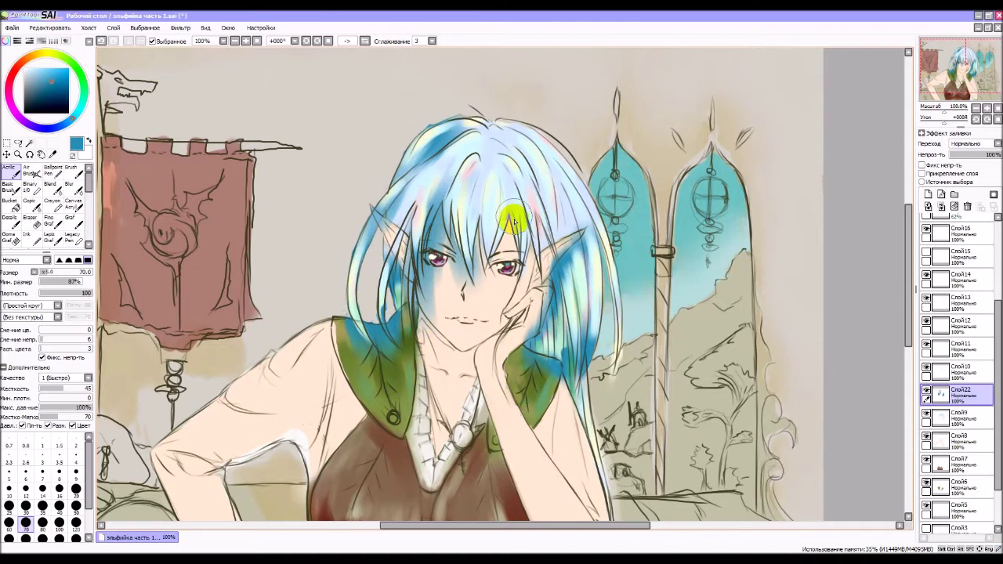
{"action": "left_click_drag", "start_coordinate": [513, 221], "coordinate": [535, 312]}
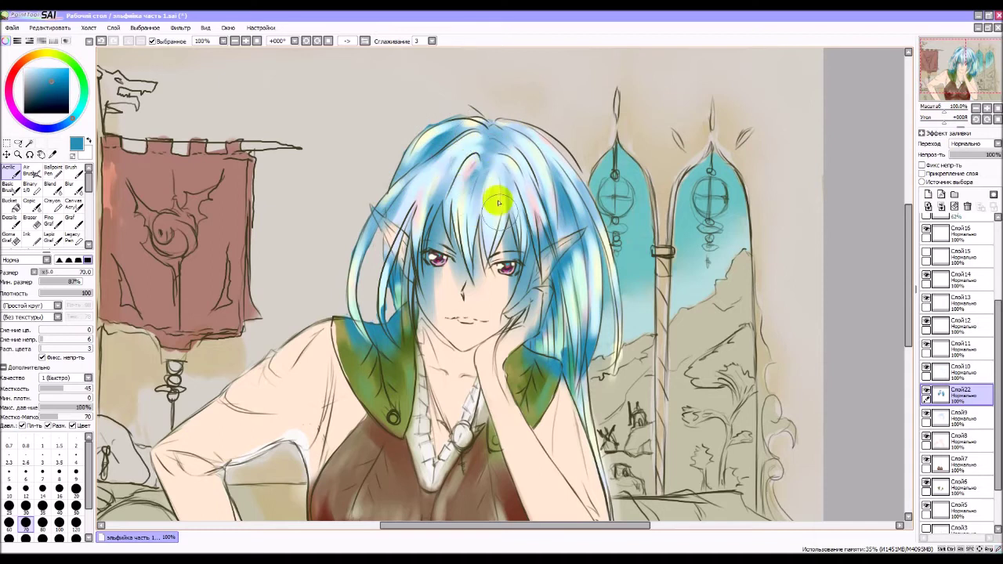
{"action": "left_click_drag", "start_coordinate": [497, 200], "coordinate": [505, 252]}
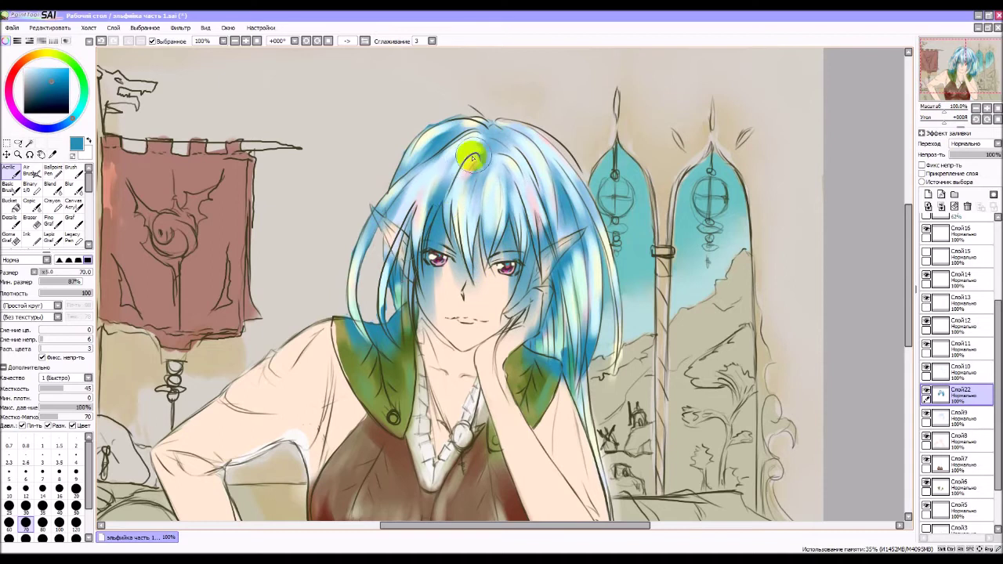
{"action": "left_click", "coordinate": [392, 233]}
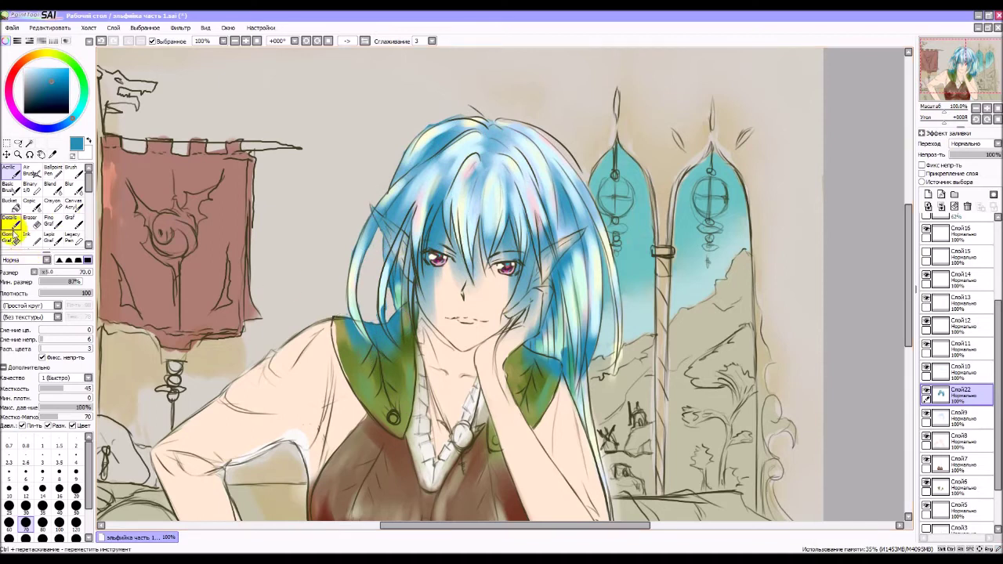
Erase the blue hair shadow overlapping the green collar beneath the side strands on layer Слой22 with the Goma Graf eraser at size 30.
{"action": "left_click", "coordinate": [11, 237]}
{"action": "mouse_move", "coordinate": [345, 328]}
{"action": "left_mouse_down"}
{"action": "mouse_move", "coordinate": [370, 373]}
{"action": "mouse_move", "coordinate": [335, 307]}
{"action": "left_mouse_up"}
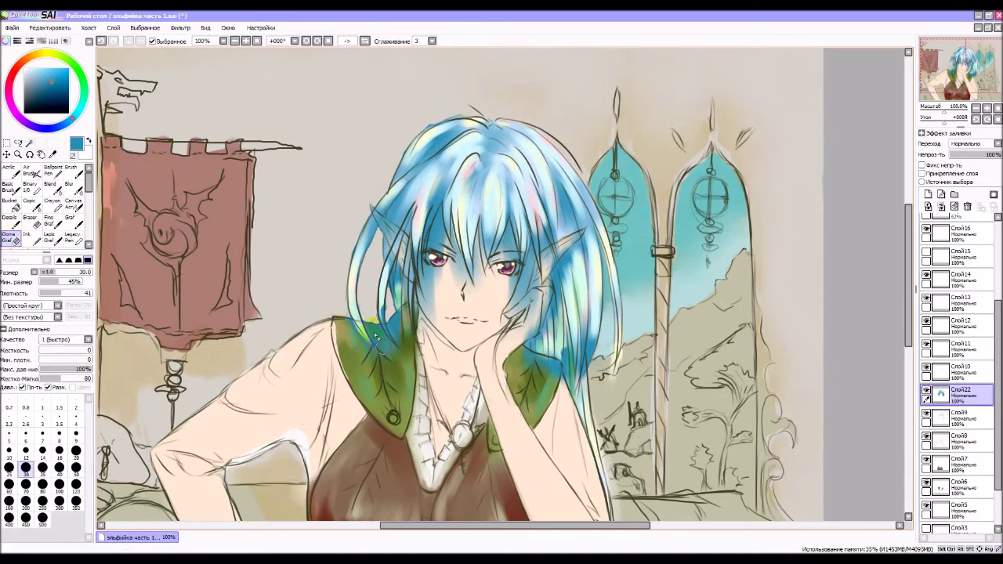
{"action": "mouse_move", "coordinate": [377, 344]}
{"action": "left_mouse_down"}
{"action": "mouse_move", "coordinate": [398, 366]}
{"action": "mouse_move", "coordinate": [367, 309]}
{"action": "mouse_move", "coordinate": [410, 370]}
{"action": "mouse_move", "coordinate": [372, 326]}
{"action": "mouse_move", "coordinate": [389, 349]}
{"action": "left_mouse_up"}
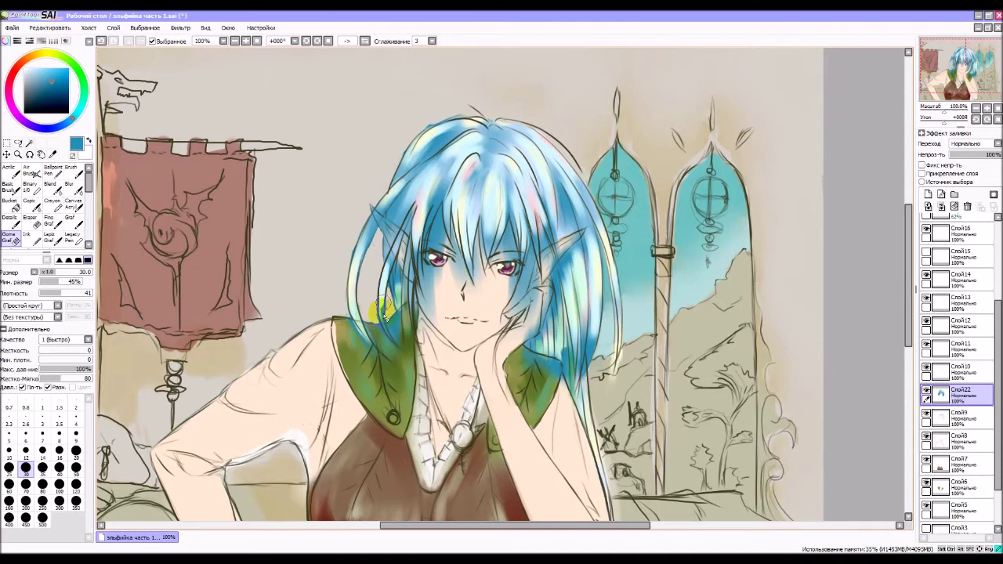
{"action": "mouse_move", "coordinate": [385, 312]}
{"action": "left_mouse_down"}
{"action": "mouse_move", "coordinate": [414, 364]}
{"action": "mouse_move", "coordinate": [392, 326]}
{"action": "mouse_move", "coordinate": [408, 368]}
{"action": "mouse_move", "coordinate": [367, 324]}
{"action": "mouse_move", "coordinate": [395, 370]}
{"action": "mouse_move", "coordinate": [377, 336]}
{"action": "mouse_move", "coordinate": [407, 363]}
{"action": "mouse_move", "coordinate": [392, 328]}
{"action": "mouse_move", "coordinate": [408, 330]}
{"action": "mouse_move", "coordinate": [403, 297]}
{"action": "mouse_move", "coordinate": [422, 351]}
{"action": "left_mouse_up"}
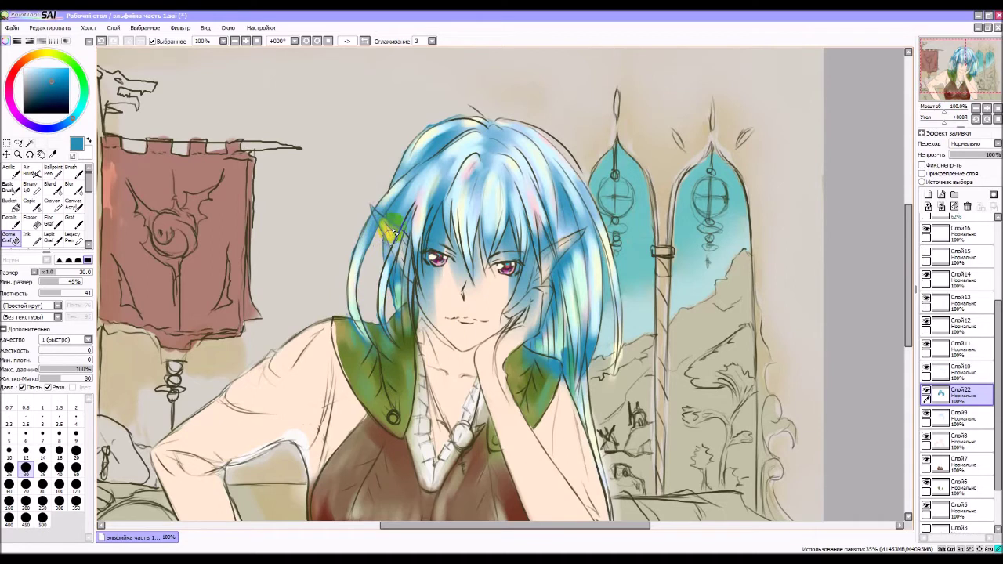
Clean the blue shadow off both elf ears, the cheek and the raised hand with the Goma Graf eraser.
{"action": "mouse_move", "coordinate": [392, 251]}
{"action": "left_mouse_down"}
{"action": "mouse_move", "coordinate": [398, 217]}
{"action": "mouse_move", "coordinate": [384, 266]}
{"action": "mouse_move", "coordinate": [399, 213]}
{"action": "mouse_move", "coordinate": [386, 276]}
{"action": "mouse_move", "coordinate": [390, 225]}
{"action": "mouse_move", "coordinate": [398, 229]}
{"action": "mouse_move", "coordinate": [391, 246]}
{"action": "mouse_move", "coordinate": [463, 268]}
{"action": "mouse_move", "coordinate": [441, 305]}
{"action": "mouse_move", "coordinate": [435, 281]}
{"action": "mouse_move", "coordinate": [445, 332]}
{"action": "mouse_move", "coordinate": [428, 273]}
{"action": "mouse_move", "coordinate": [431, 317]}
{"action": "mouse_move", "coordinate": [437, 238]}
{"action": "mouse_move", "coordinate": [438, 325]}
{"action": "mouse_move", "coordinate": [438, 270]}
{"action": "mouse_move", "coordinate": [448, 281]}
{"action": "mouse_move", "coordinate": [449, 270]}
{"action": "mouse_move", "coordinate": [472, 319]}
{"action": "mouse_move", "coordinate": [449, 245]}
{"action": "mouse_move", "coordinate": [495, 347]}
{"action": "mouse_move", "coordinate": [502, 267]}
{"action": "mouse_move", "coordinate": [477, 251]}
{"action": "mouse_move", "coordinate": [495, 345]}
{"action": "mouse_move", "coordinate": [480, 251]}
{"action": "mouse_move", "coordinate": [447, 247]}
{"action": "mouse_move", "coordinate": [437, 221]}
{"action": "mouse_move", "coordinate": [439, 235]}
{"action": "mouse_move", "coordinate": [444, 188]}
{"action": "mouse_move", "coordinate": [436, 248]}
{"action": "mouse_move", "coordinate": [469, 164]}
{"action": "mouse_move", "coordinate": [513, 268]}
{"action": "mouse_move", "coordinate": [519, 263]}
{"action": "mouse_move", "coordinate": [499, 295]}
{"action": "mouse_move", "coordinate": [506, 262]}
{"action": "mouse_move", "coordinate": [518, 264]}
{"action": "mouse_move", "coordinate": [510, 243]}
{"action": "mouse_move", "coordinate": [495, 331]}
{"action": "mouse_move", "coordinate": [526, 274]}
{"action": "mouse_move", "coordinate": [486, 337]}
{"action": "mouse_move", "coordinate": [520, 319]}
{"action": "mouse_move", "coordinate": [533, 363]}
{"action": "left_mouse_up"}
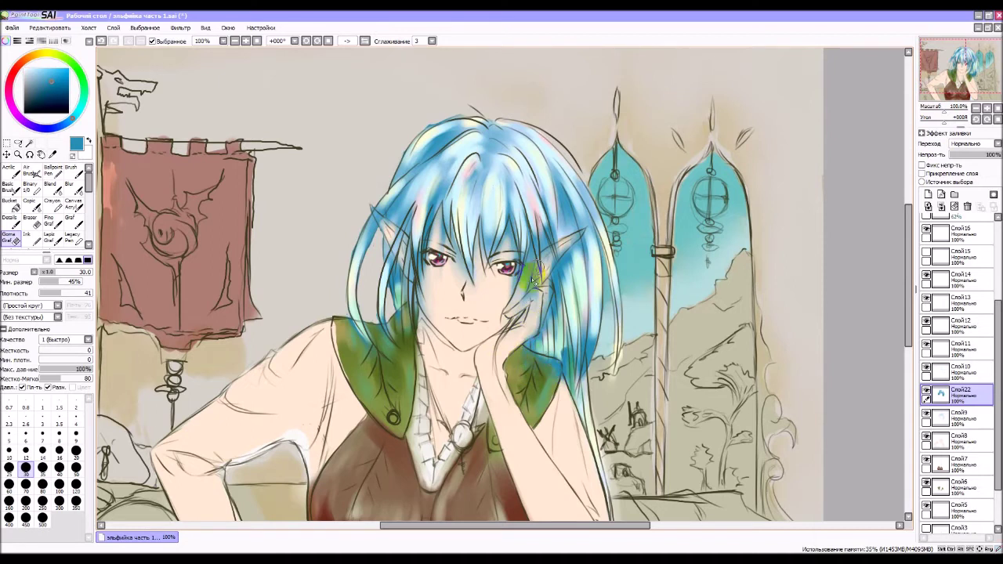
{"action": "mouse_move", "coordinate": [533, 274]}
{"action": "left_mouse_down"}
{"action": "mouse_move", "coordinate": [535, 327]}
{"action": "mouse_move", "coordinate": [516, 346]}
{"action": "mouse_move", "coordinate": [536, 299]}
{"action": "mouse_move", "coordinate": [520, 304]}
{"action": "mouse_move", "coordinate": [535, 305]}
{"action": "mouse_move", "coordinate": [521, 343]}
{"action": "mouse_move", "coordinate": [531, 328]}
{"action": "mouse_move", "coordinate": [481, 372]}
{"action": "left_mouse_up"}
{"action": "left_click", "coordinate": [938, 235]}
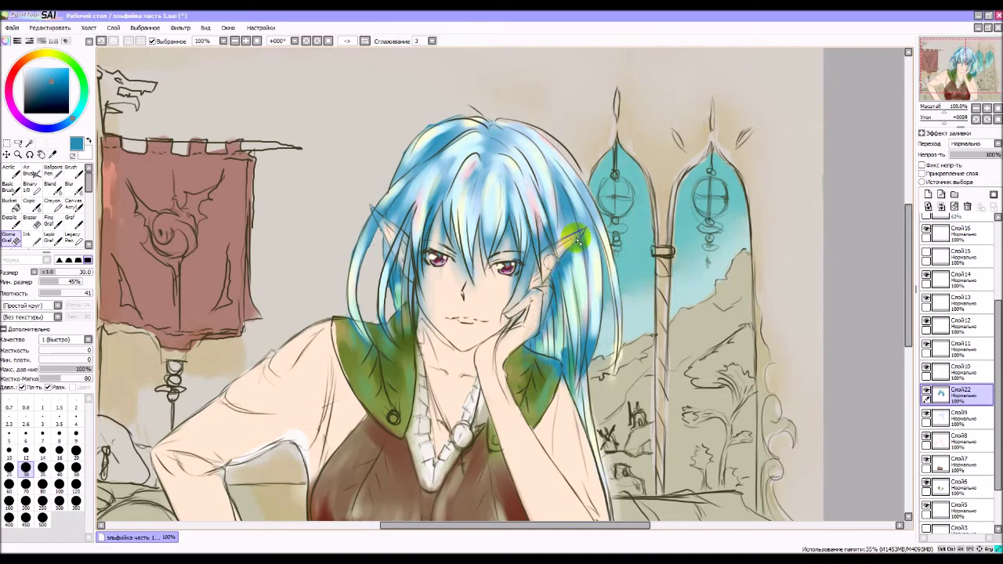
{"action": "left_click_drag", "start_coordinate": [569, 247], "coordinate": [578, 237]}
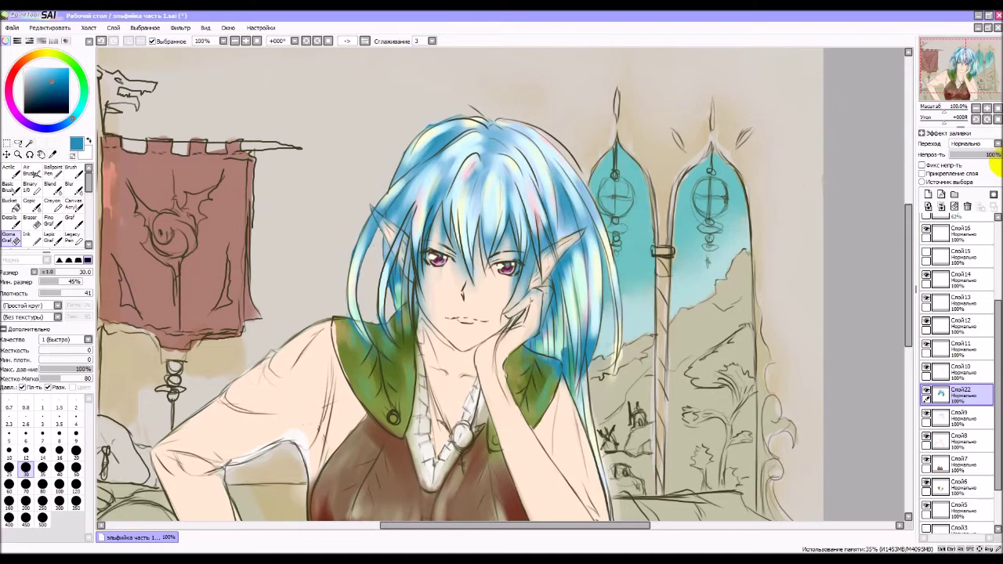
Try the Умножение, Экран, Наложение and Сложение blending modes on layer Слой22.
{"action": "left_click", "coordinate": [998, 144]}
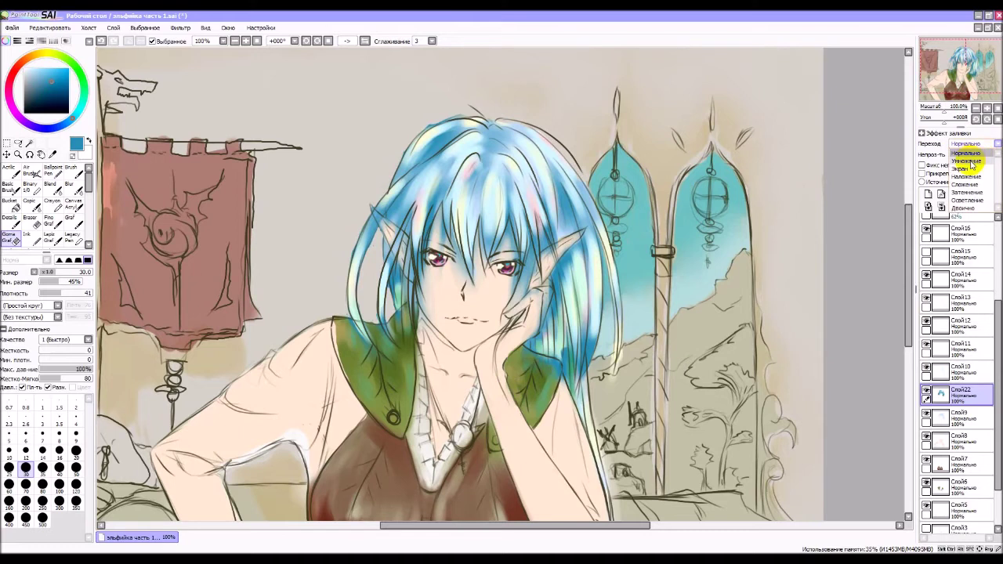
{"action": "left_click", "coordinate": [969, 161]}
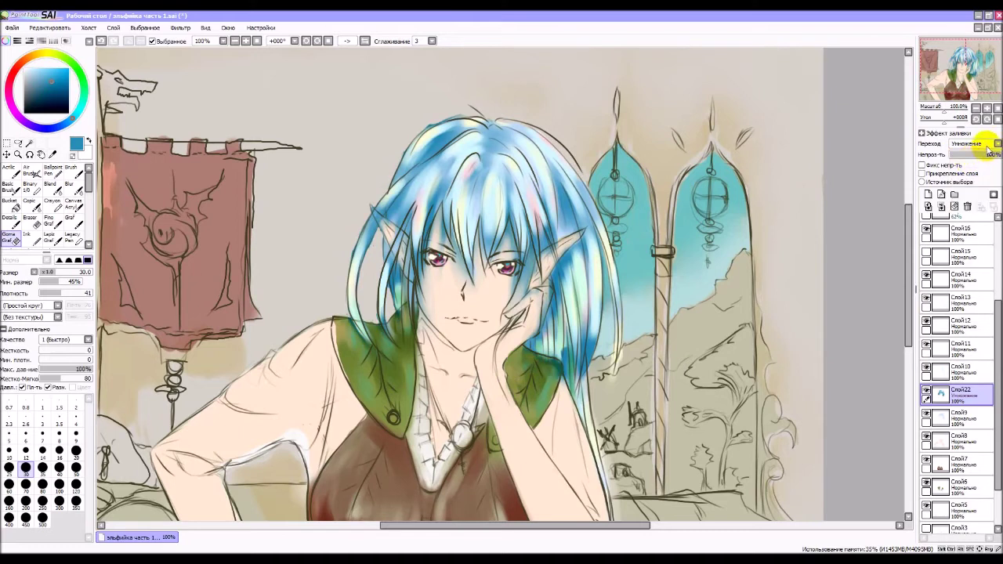
{"action": "left_click", "coordinate": [991, 146]}
{"action": "left_click", "coordinate": [975, 170]}
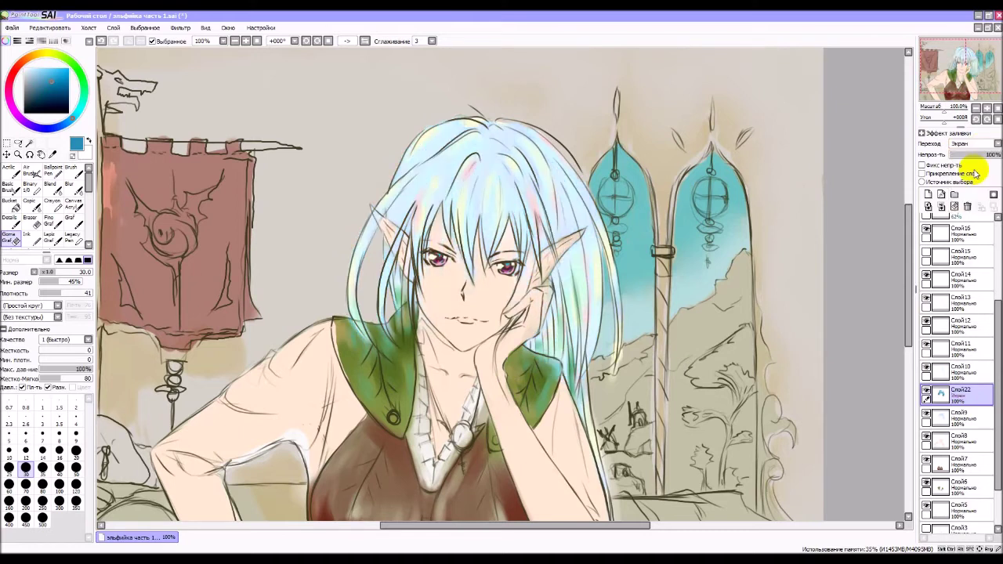
{"action": "left_click", "coordinate": [975, 144]}
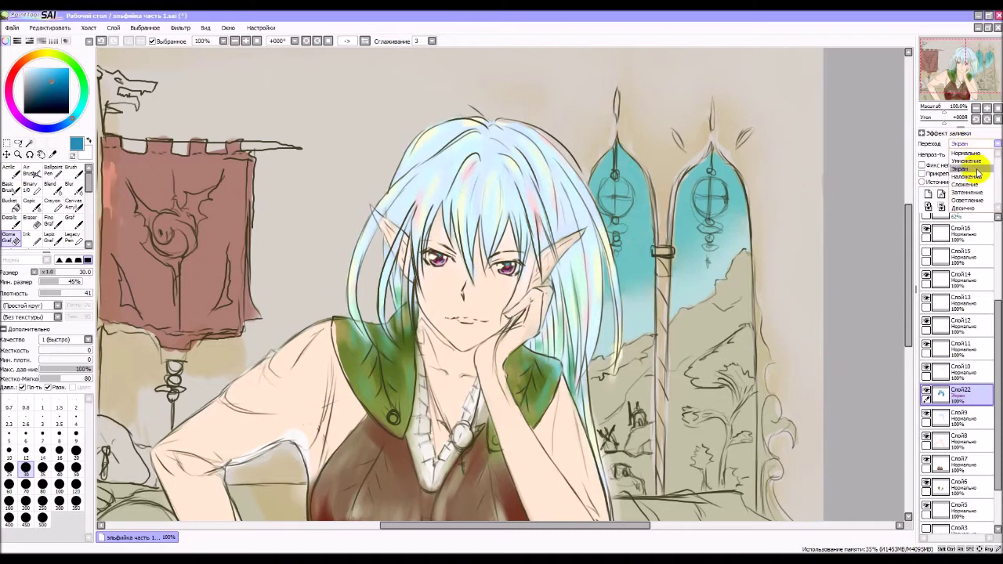
{"action": "left_click", "coordinate": [970, 178]}
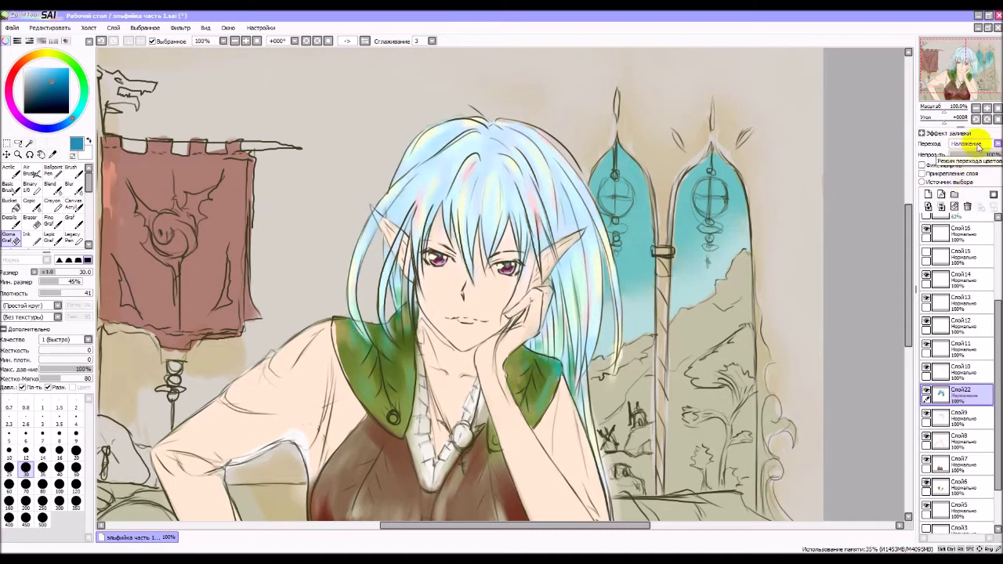
{"action": "left_click", "coordinate": [977, 145]}
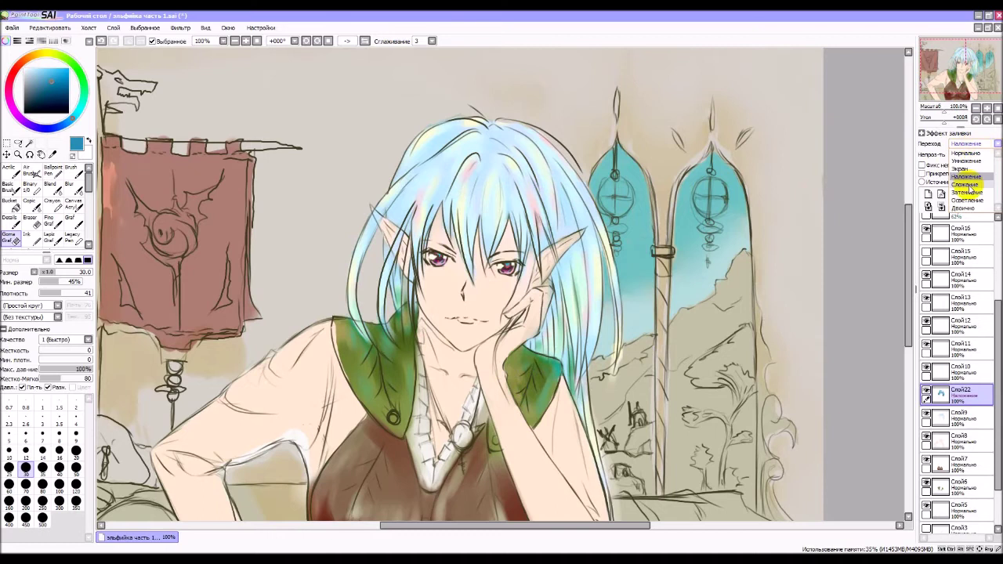
{"action": "left_click", "coordinate": [970, 186]}
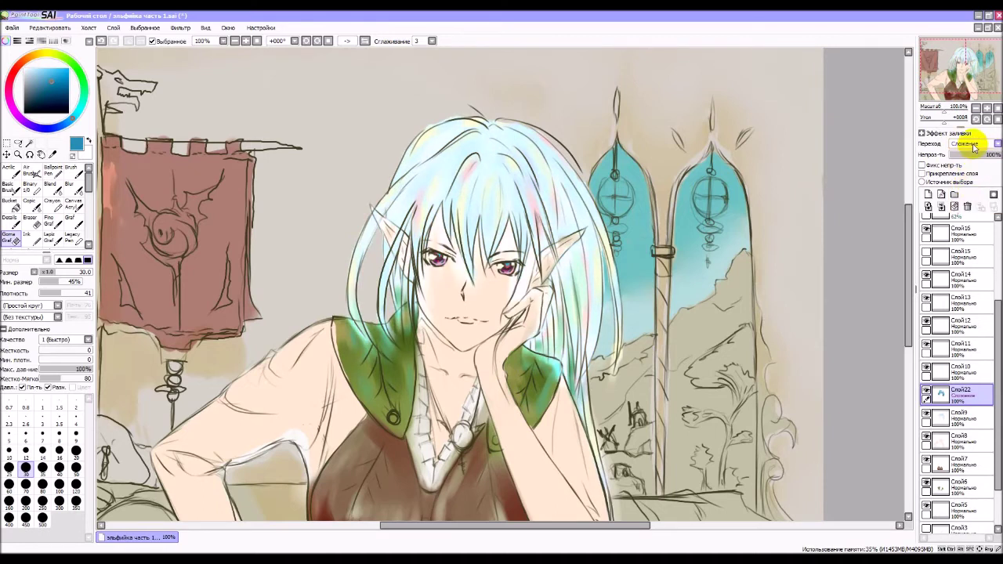
Try the Затемнение, Осветление and Двоично blending modes on layer Слой22, checking the effect on the whole picture.
{"action": "left_click", "coordinate": [974, 146]}
{"action": "left_click", "coordinate": [970, 199]}
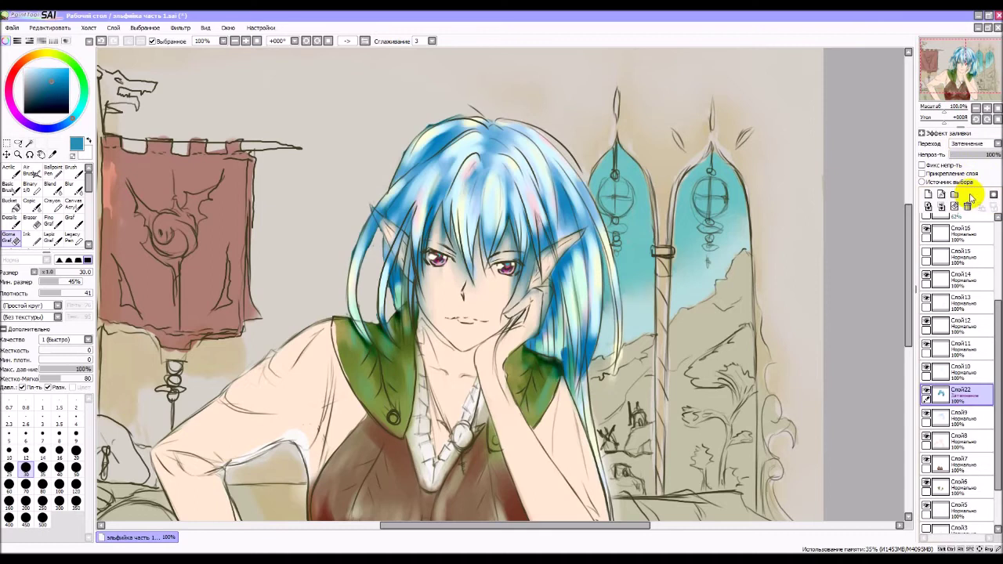
{"action": "left_click", "coordinate": [976, 144]}
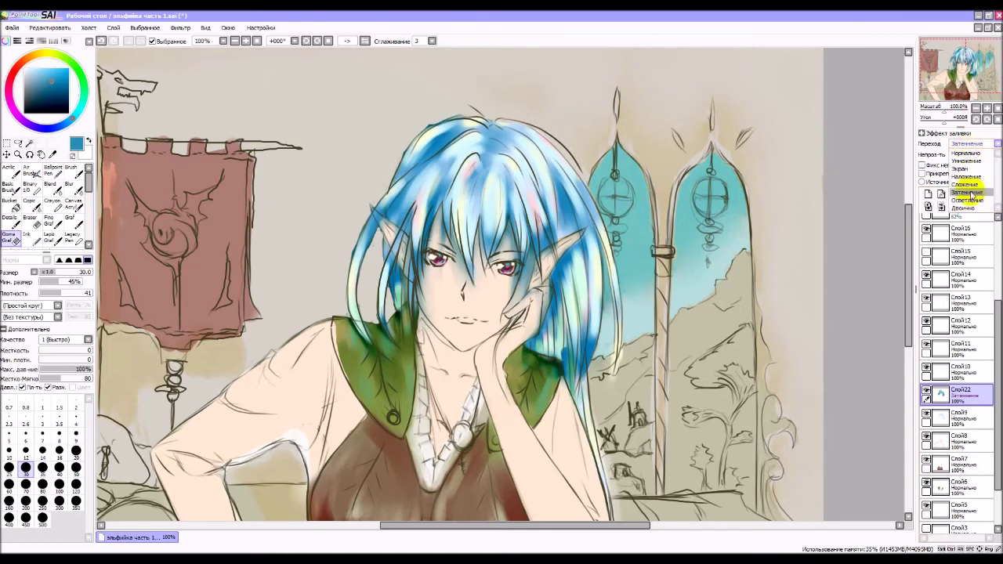
{"action": "left_click", "coordinate": [968, 201]}
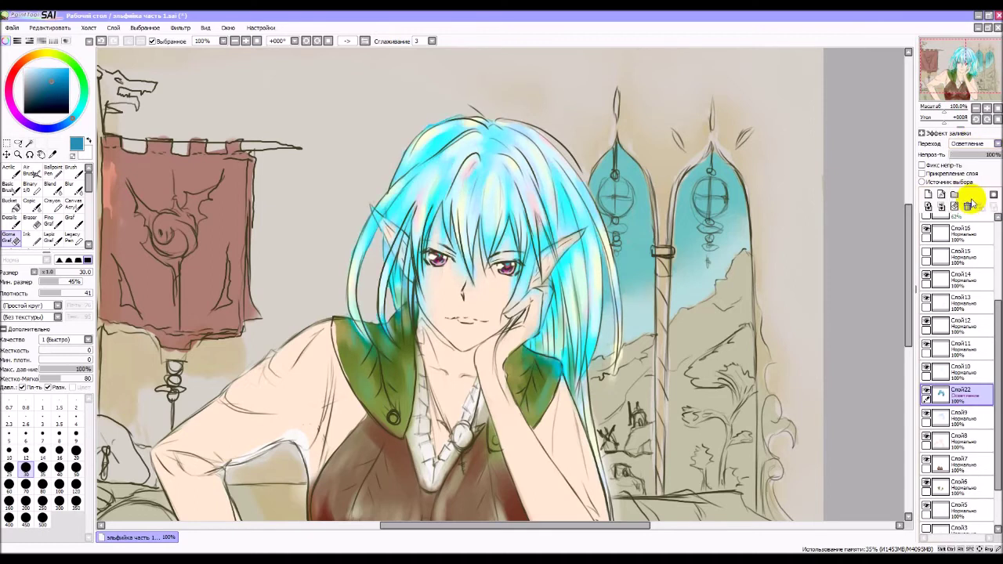
{"action": "scroll", "coordinate": [886, 235], "scroll_direction": "down", "scroll_amount": 5}
{"action": "scroll", "coordinate": [813, 267], "scroll_direction": "up", "scroll_amount": 3}
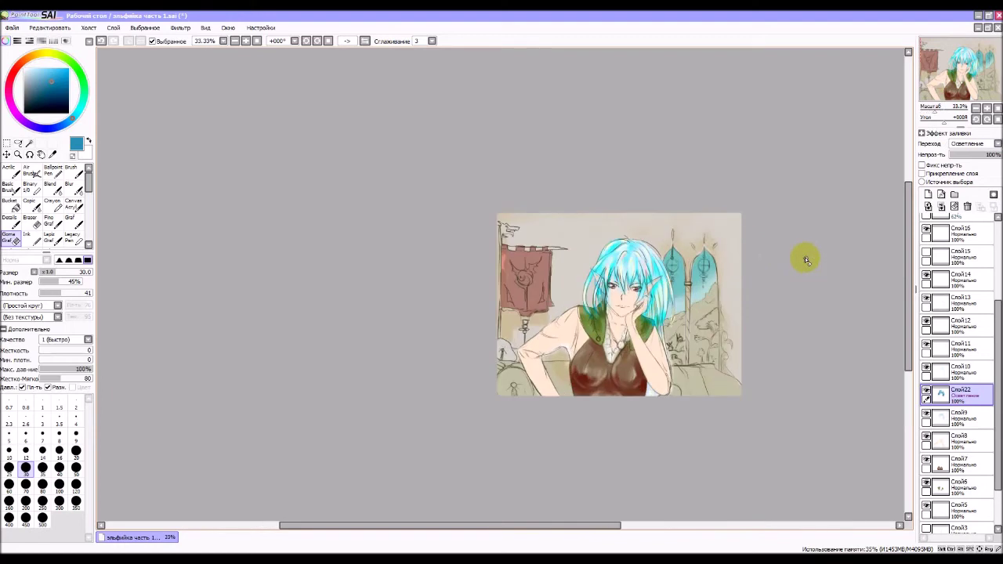
{"action": "scroll", "coordinate": [841, 364], "scroll_direction": "up", "scroll_amount": 2}
{"action": "scroll", "coordinate": [838, 372], "scroll_direction": "down", "scroll_amount": 1}
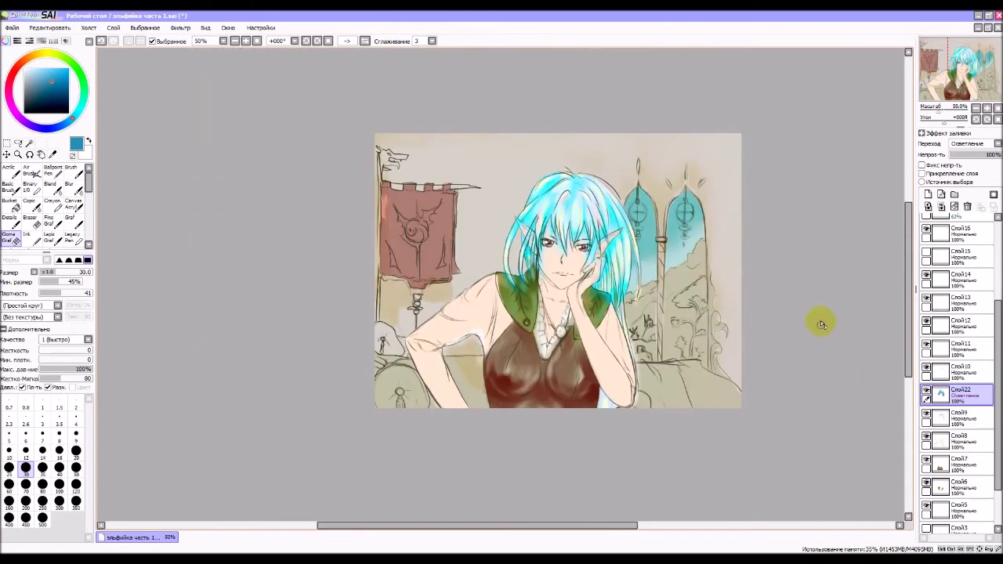
{"action": "scroll", "coordinate": [830, 273], "scroll_direction": "up", "scroll_amount": 1}
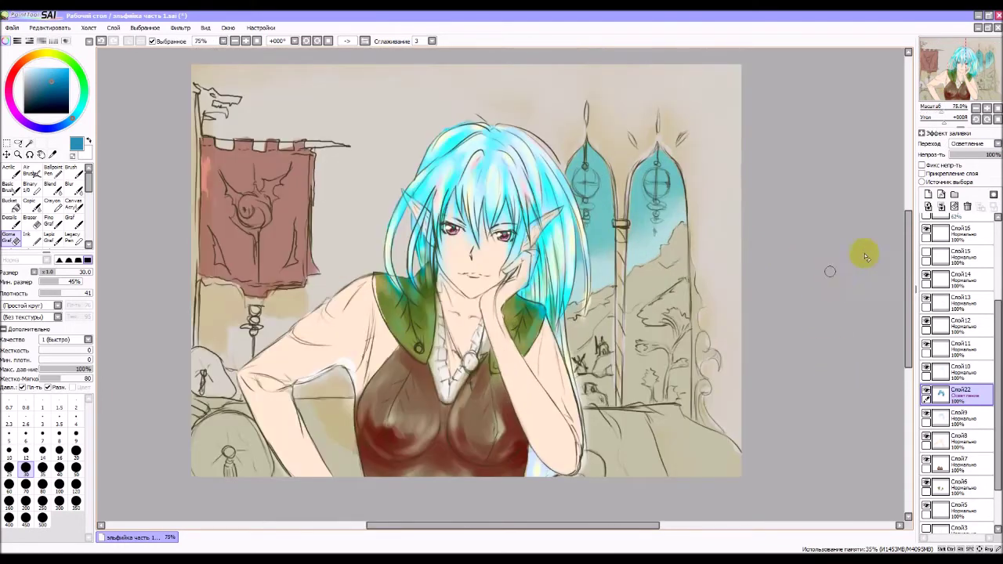
{"action": "left_click", "coordinate": [975, 144]}
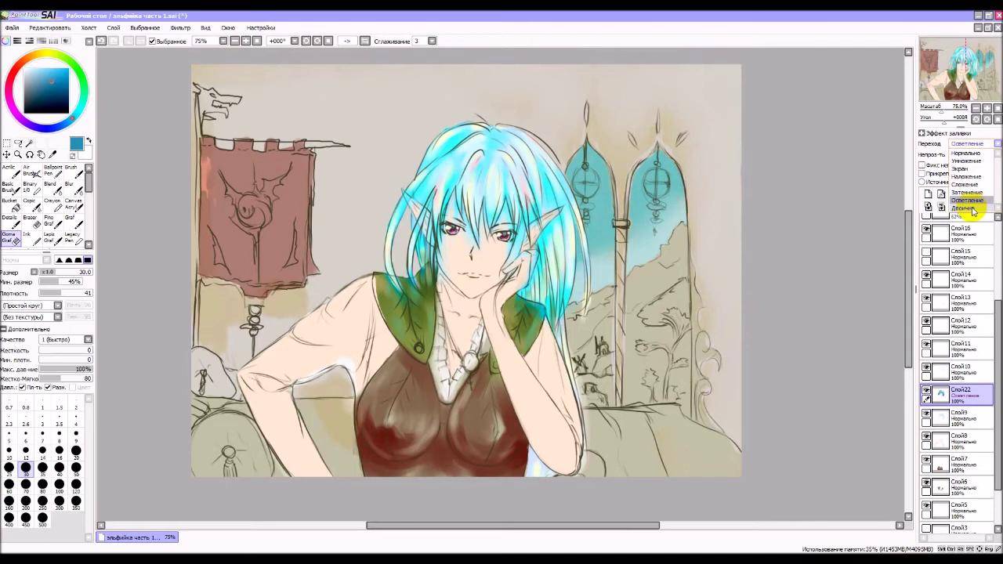
{"action": "left_click", "coordinate": [969, 207]}
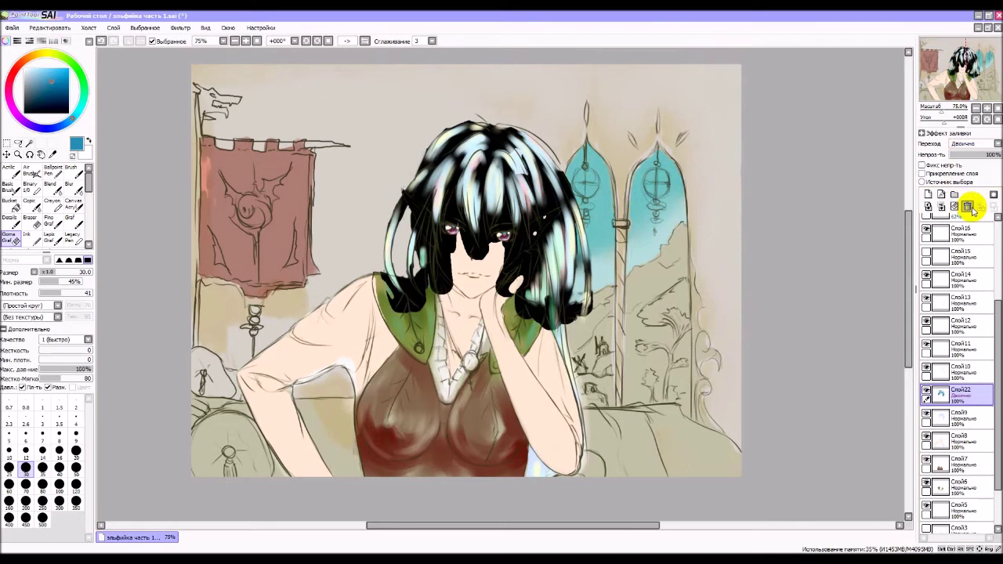
Set layer Слой22 to the Умножение blending mode and lower its opacity to 71%.
{"action": "left_click", "coordinate": [983, 145]}
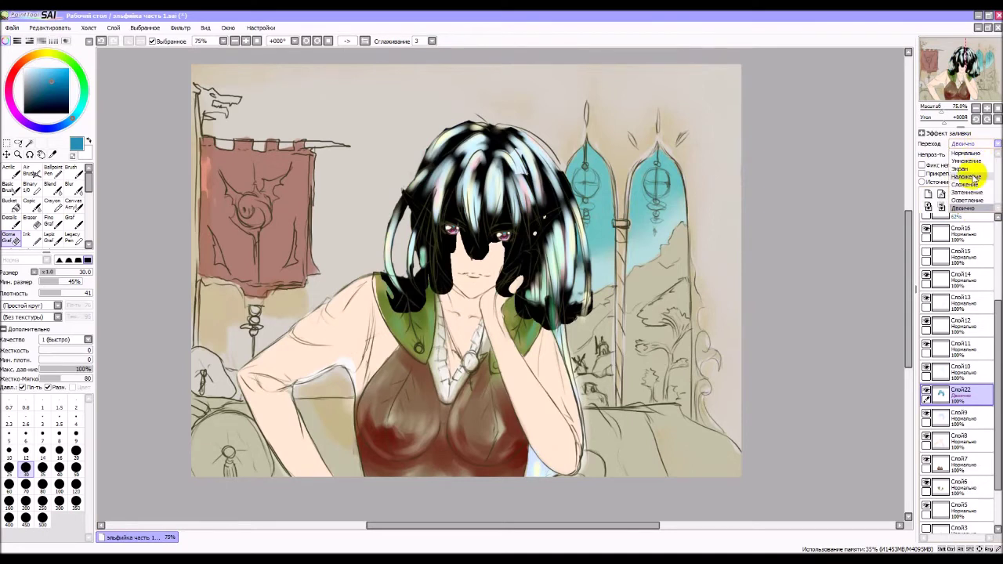
{"action": "left_click", "coordinate": [970, 161]}
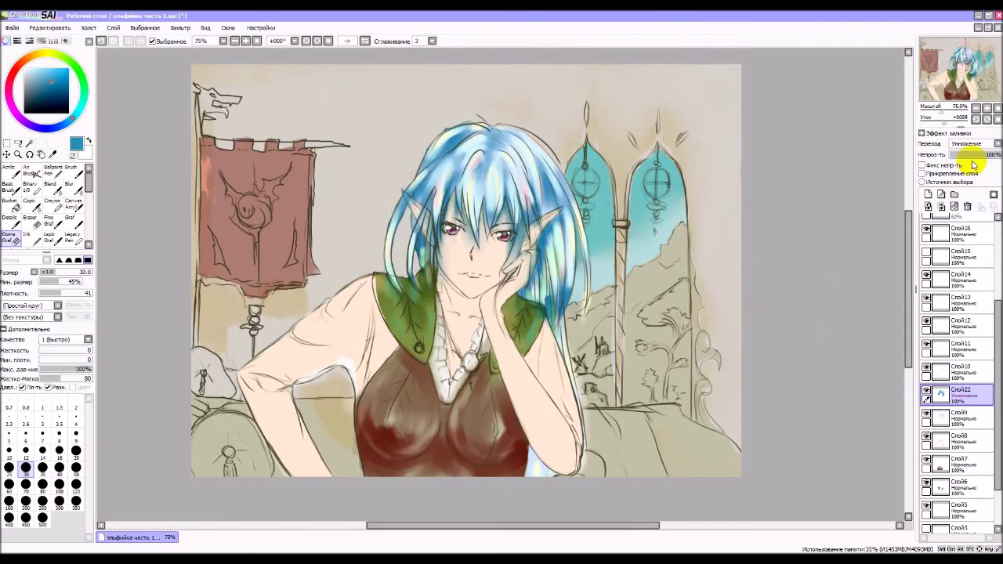
{"action": "mouse_move", "coordinate": [992, 156]}
{"action": "left_mouse_down"}
{"action": "mouse_move", "coordinate": [967, 160]}
{"action": "mouse_move", "coordinate": [988, 161]}
{"action": "left_mouse_up"}
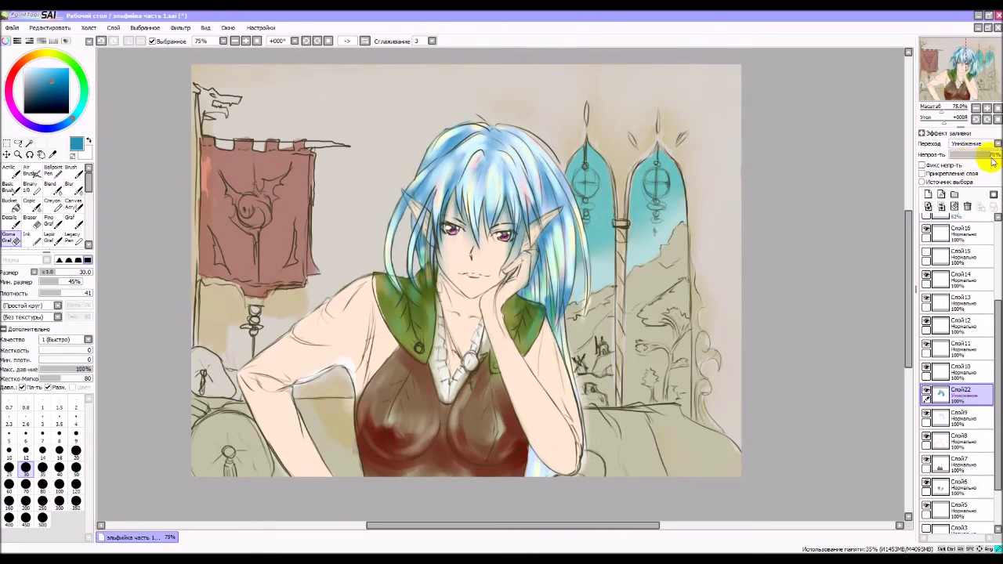
Erase the leftover blue shadow from the edge of the green collar beside the raised hand with the Goma Graf eraser.
{"action": "scroll", "coordinate": [578, 287], "scroll_direction": "up", "scroll_amount": 4}
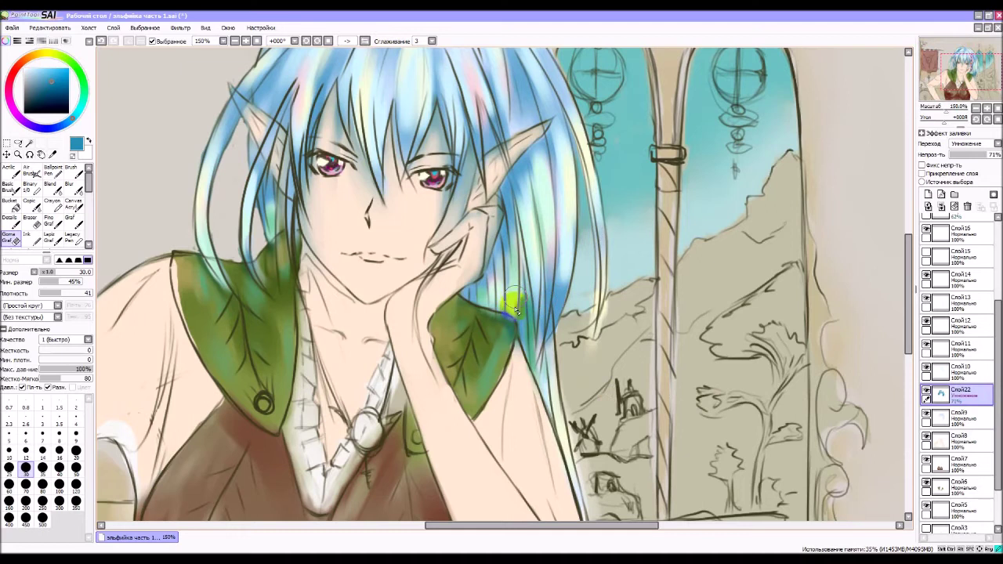
{"action": "mouse_move", "coordinate": [516, 311]}
{"action": "left_mouse_down"}
{"action": "mouse_move", "coordinate": [520, 296]}
{"action": "mouse_move", "coordinate": [510, 309]}
{"action": "mouse_move", "coordinate": [522, 326]}
{"action": "mouse_move", "coordinate": [556, 267]}
{"action": "mouse_move", "coordinate": [569, 270]}
{"action": "left_mouse_up"}
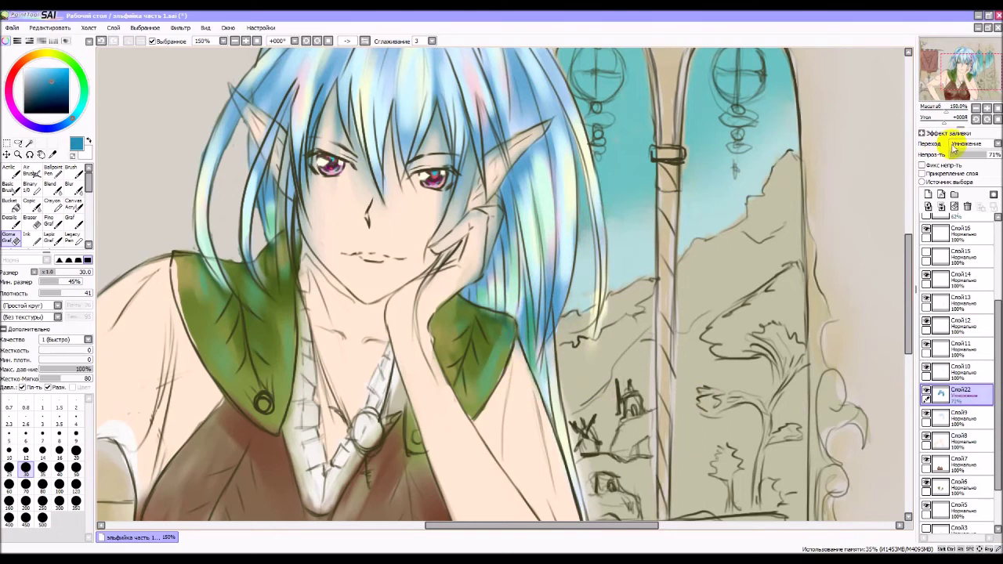
{"action": "left_click", "coordinate": [977, 108]}
{"action": "left_click", "coordinate": [977, 108]}
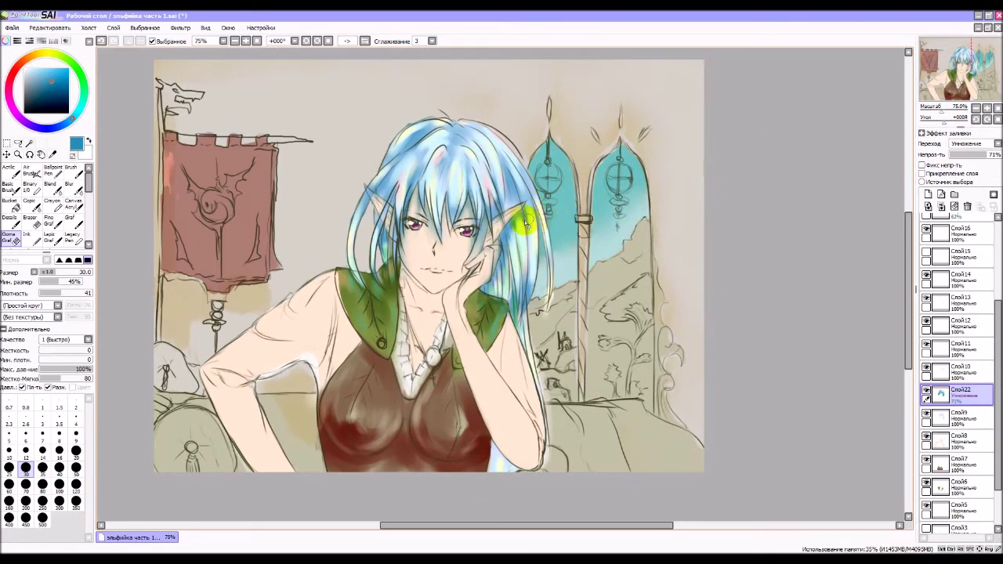
Erase the blue shadow from the pointed ear above the raised hand with the Eraser at size 7, undoing the last stroke.
{"action": "scroll", "coordinate": [507, 214], "scroll_direction": "up", "scroll_amount": 3}
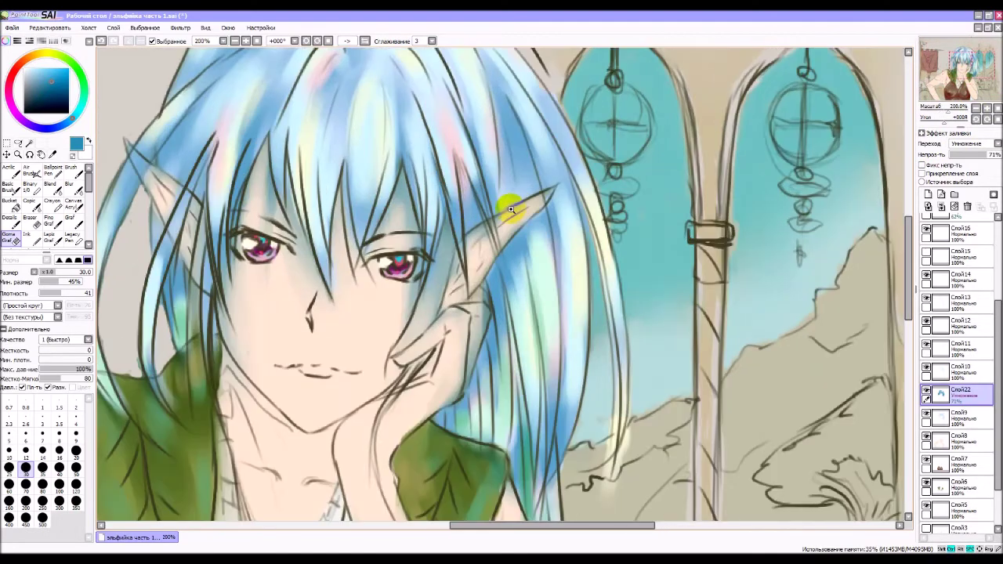
{"action": "left_click", "coordinate": [35, 221]}
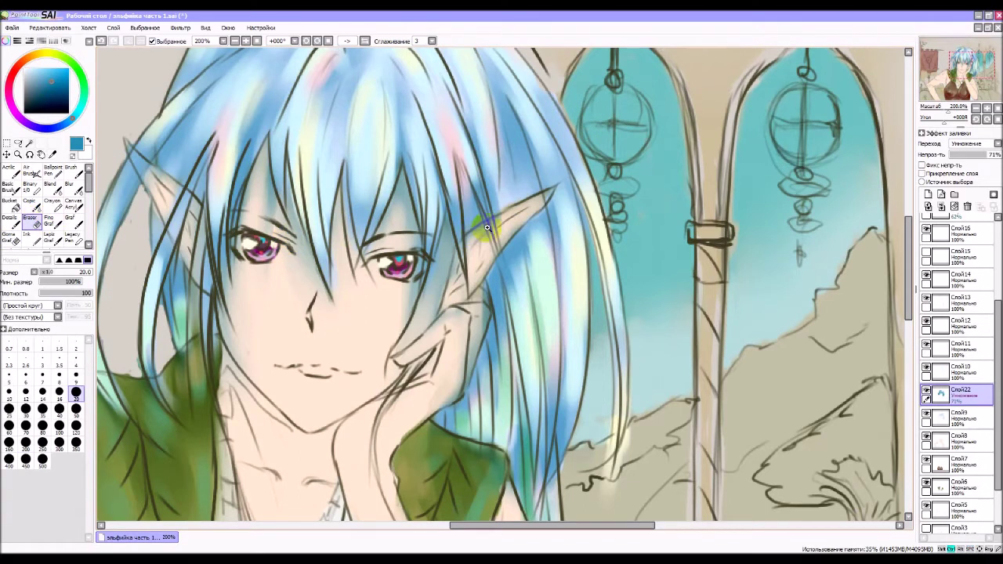
{"action": "scroll", "coordinate": [523, 213], "scroll_direction": "up", "scroll_amount": 1}
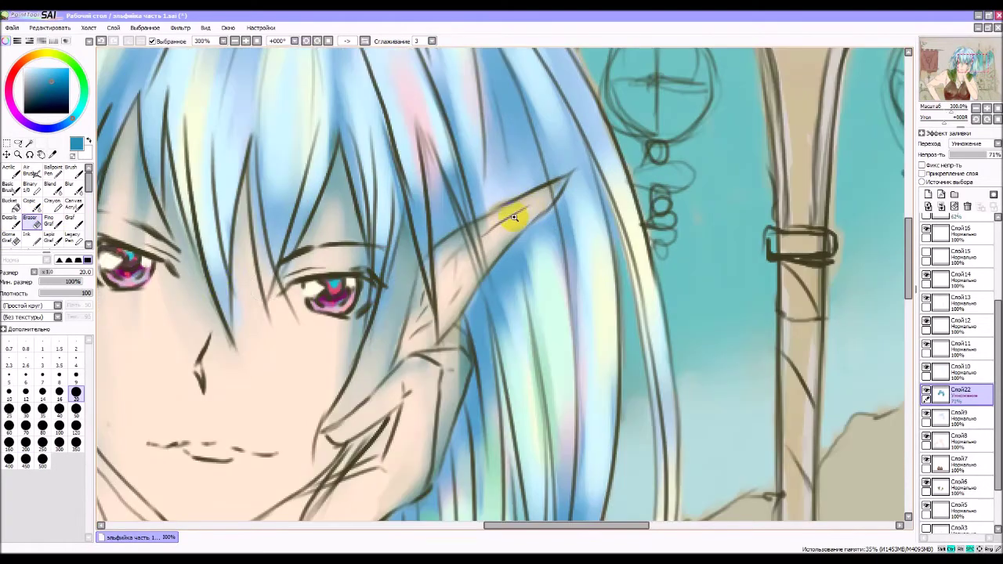
{"action": "left_click", "coordinate": [42, 377]}
{"action": "mouse_move", "coordinate": [464, 279]}
{"action": "left_mouse_down"}
{"action": "mouse_move", "coordinate": [532, 254]}
{"action": "mouse_move", "coordinate": [476, 224]}
{"action": "mouse_move", "coordinate": [490, 218]}
{"action": "mouse_move", "coordinate": [485, 233]}
{"action": "mouse_move", "coordinate": [527, 203]}
{"action": "left_mouse_up"}
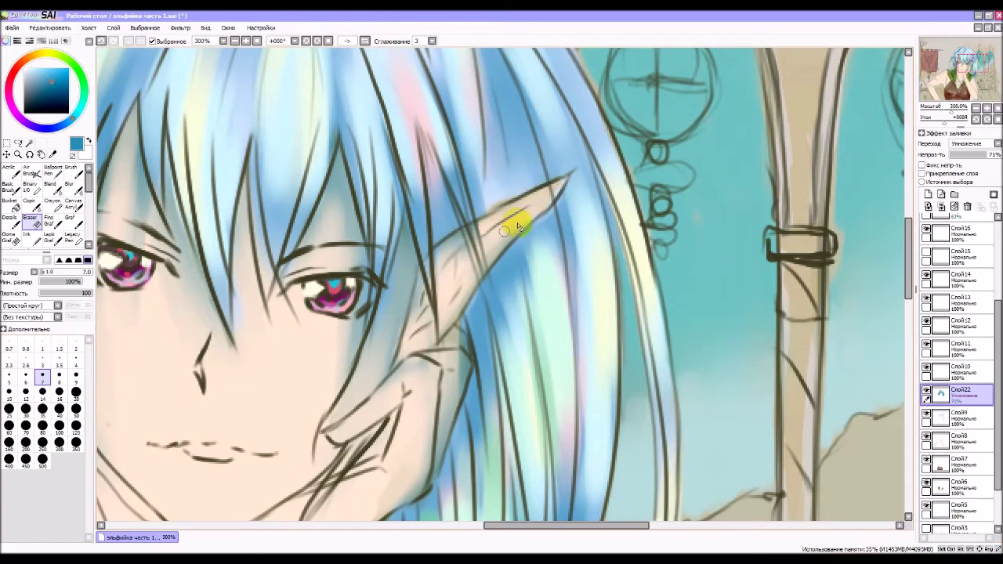
{"action": "mouse_move", "coordinate": [412, 326]}
{"action": "left_mouse_down"}
{"action": "mouse_move", "coordinate": [420, 276]}
{"action": "mouse_move", "coordinate": [420, 319]}
{"action": "left_mouse_up"}
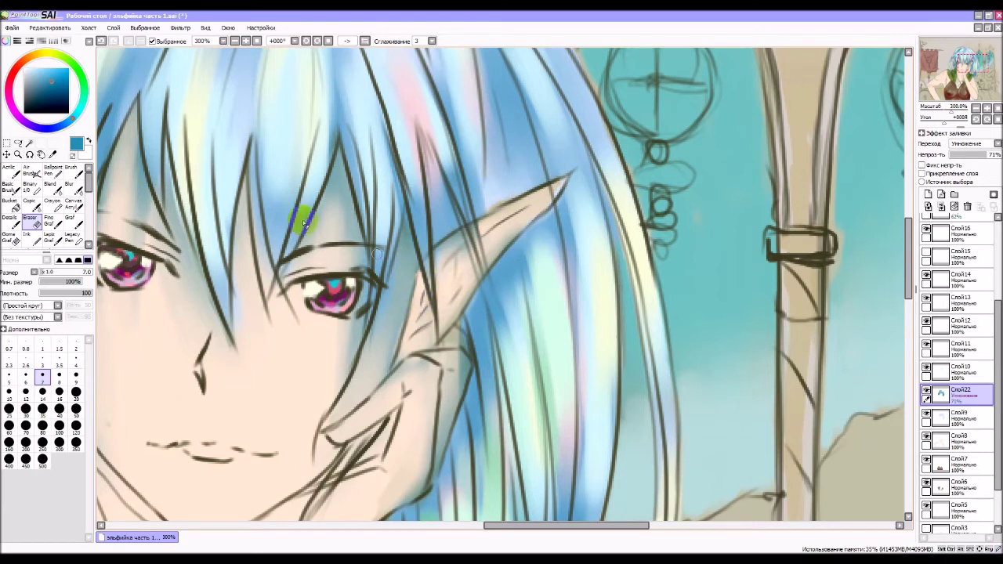
{"action": "left_click", "coordinate": [102, 41]}
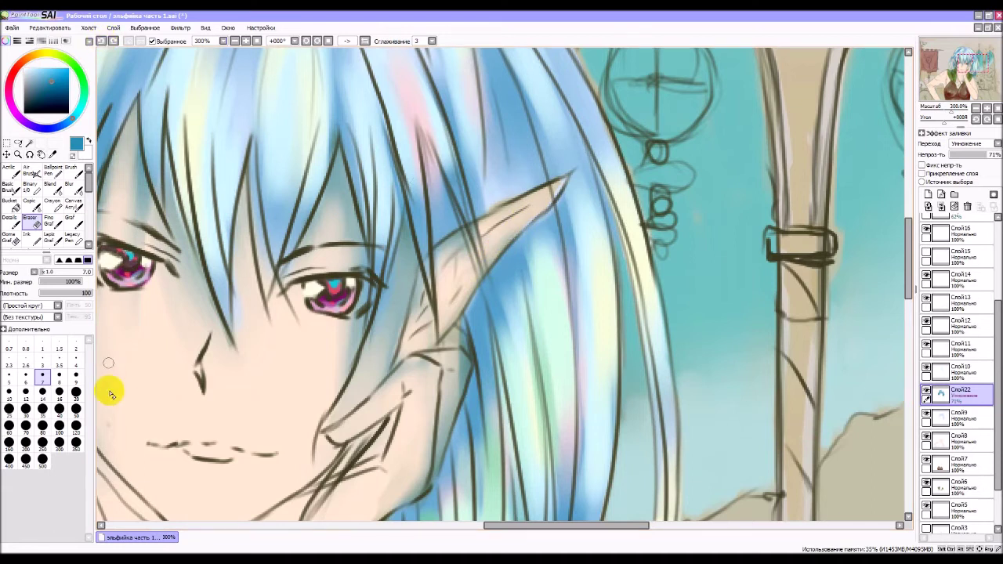
Refine the inner edge and base of the same ear with the Eraser at size 6, undoing one stray stroke.
{"action": "left_click", "coordinate": [26, 374]}
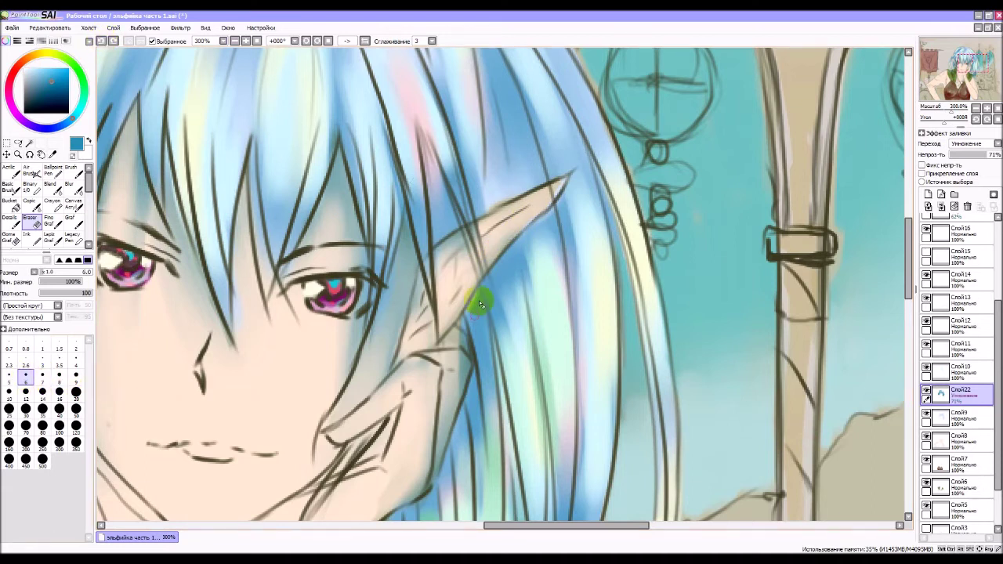
{"action": "mouse_move", "coordinate": [491, 257]}
{"action": "left_mouse_down"}
{"action": "mouse_move", "coordinate": [547, 201]}
{"action": "mouse_move", "coordinate": [438, 240]}
{"action": "left_mouse_up"}
{"action": "key", "text": "ctrl+z"}
{"action": "left_click_drag", "start_coordinate": [420, 295], "coordinate": [422, 282]}
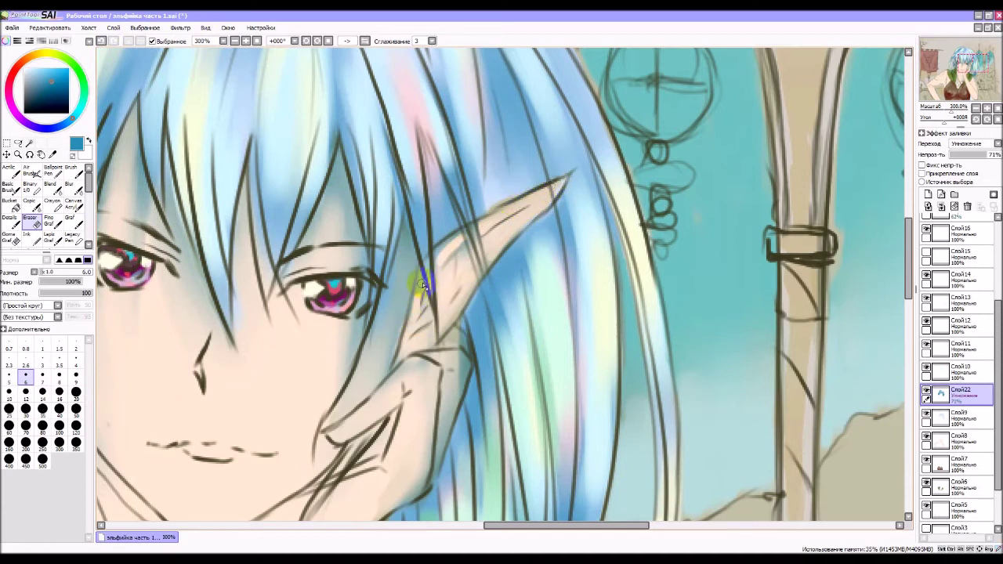
Erase the blue shadow from the pointed ear on the opposite side from the raised hand with the Eraser at sizes 6 and 5.
{"action": "key", "text": "ctrl+z"}
{"action": "left_click_drag", "start_coordinate": [381, 241], "coordinate": [639, 224]}
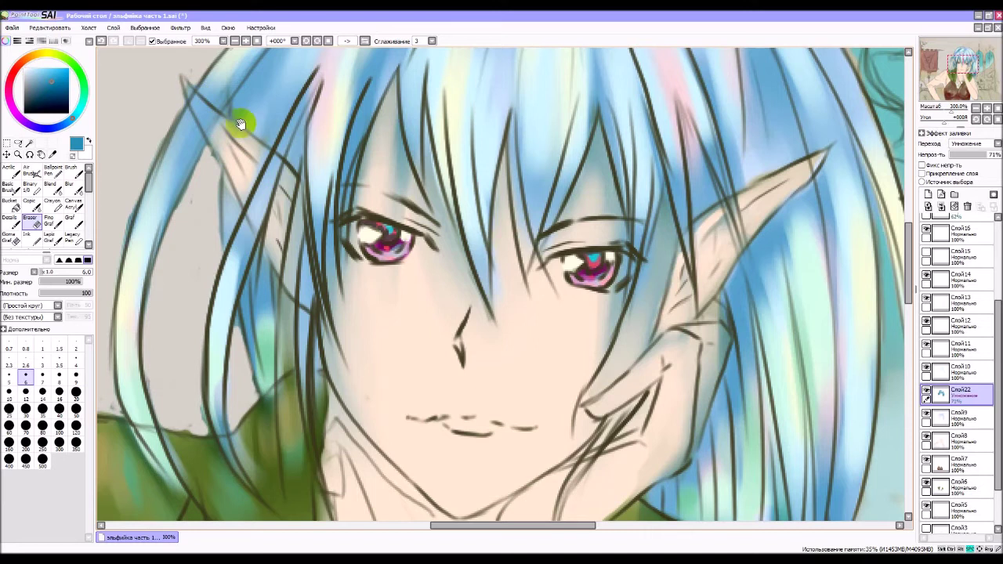
{"action": "left_click_drag", "start_coordinate": [240, 123], "coordinate": [247, 157]}
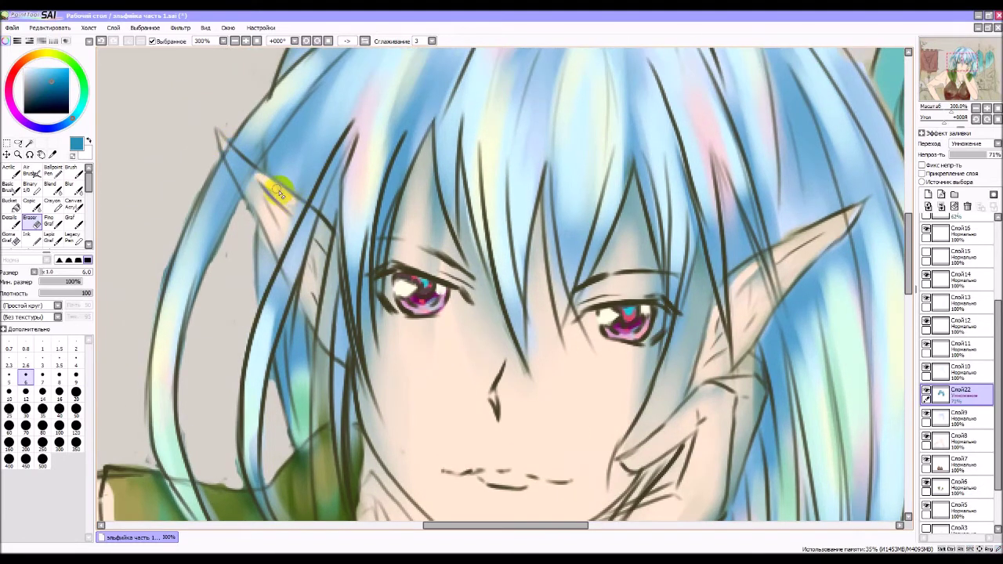
{"action": "mouse_move", "coordinate": [329, 224]}
{"action": "left_mouse_down"}
{"action": "mouse_move", "coordinate": [248, 186]}
{"action": "mouse_move", "coordinate": [226, 190]}
{"action": "mouse_move", "coordinate": [277, 195]}
{"action": "mouse_move", "coordinate": [329, 231]}
{"action": "mouse_move", "coordinate": [296, 202]}
{"action": "mouse_move", "coordinate": [330, 242]}
{"action": "mouse_move", "coordinate": [308, 306]}
{"action": "left_mouse_up"}
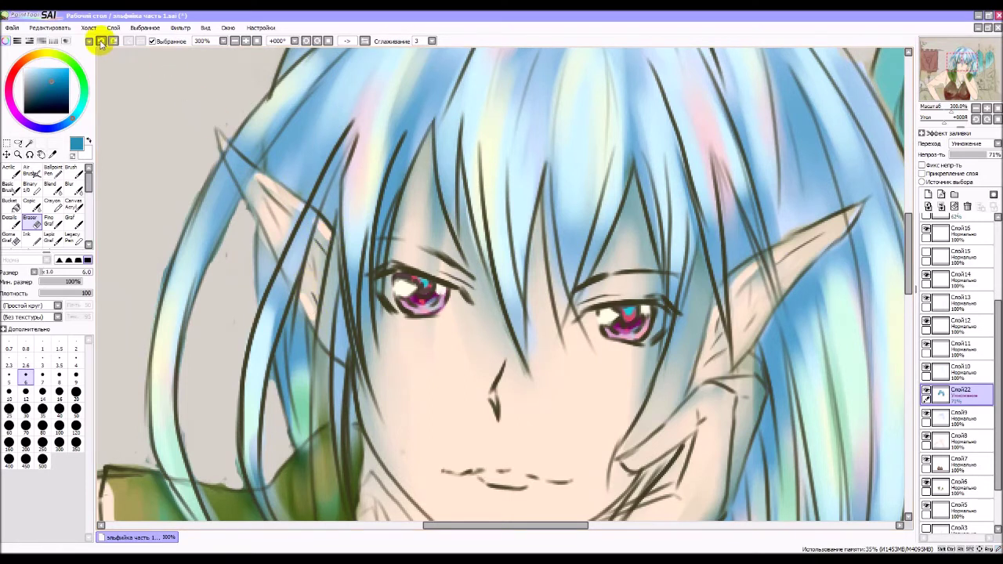
{"action": "left_click", "coordinate": [9, 379]}
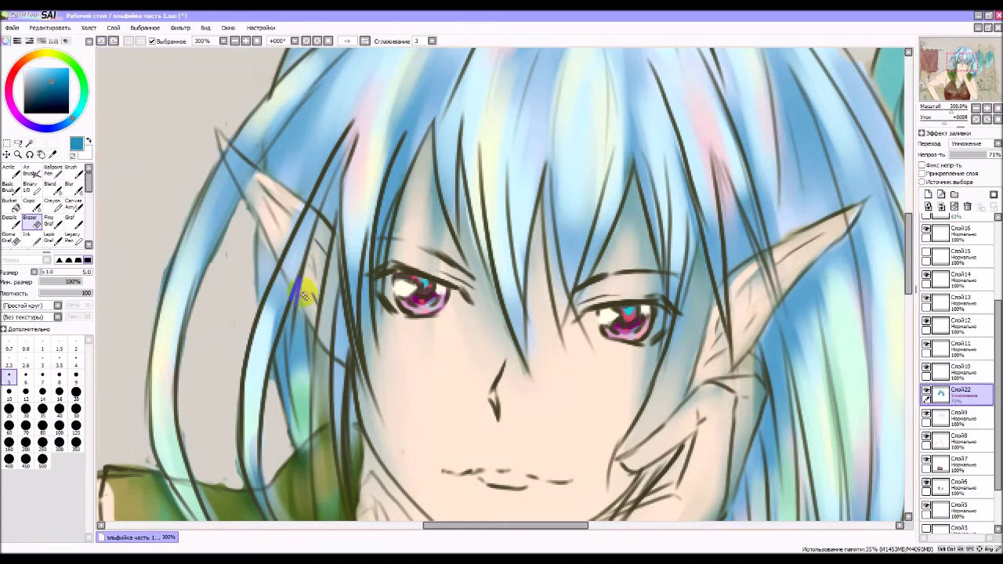
{"action": "mouse_move", "coordinate": [304, 296]}
{"action": "left_mouse_down"}
{"action": "mouse_move", "coordinate": [315, 320]}
{"action": "mouse_move", "coordinate": [331, 227]}
{"action": "mouse_move", "coordinate": [319, 228]}
{"action": "mouse_move", "coordinate": [330, 247]}
{"action": "mouse_move", "coordinate": [305, 211]}
{"action": "mouse_move", "coordinate": [263, 183]}
{"action": "mouse_move", "coordinate": [274, 194]}
{"action": "mouse_move", "coordinate": [252, 201]}
{"action": "mouse_move", "coordinate": [247, 190]}
{"action": "mouse_move", "coordinate": [270, 226]}
{"action": "mouse_move", "coordinate": [223, 146]}
{"action": "mouse_move", "coordinate": [248, 200]}
{"action": "left_mouse_up"}
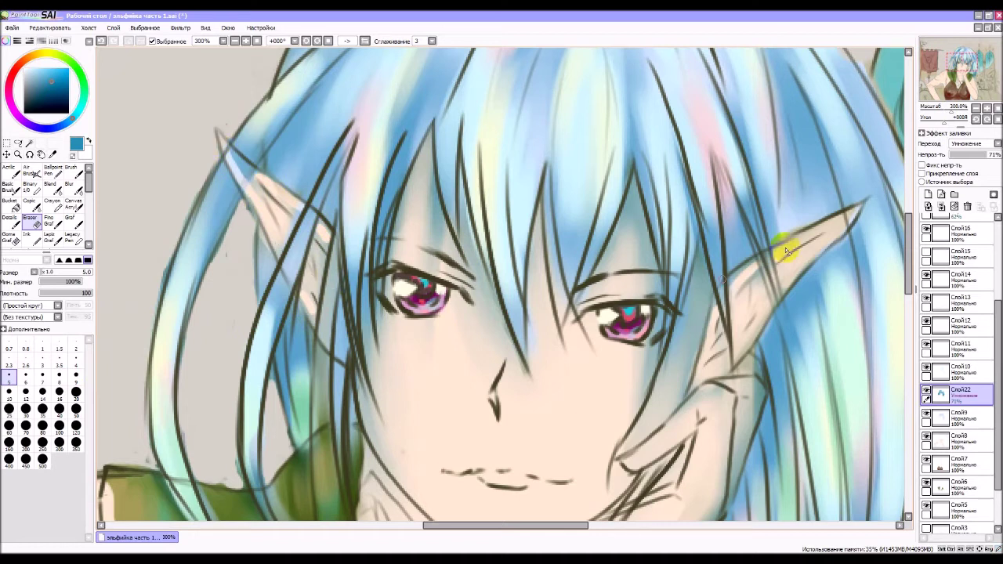
{"action": "left_click_drag", "start_coordinate": [237, 189], "coordinate": [261, 176]}
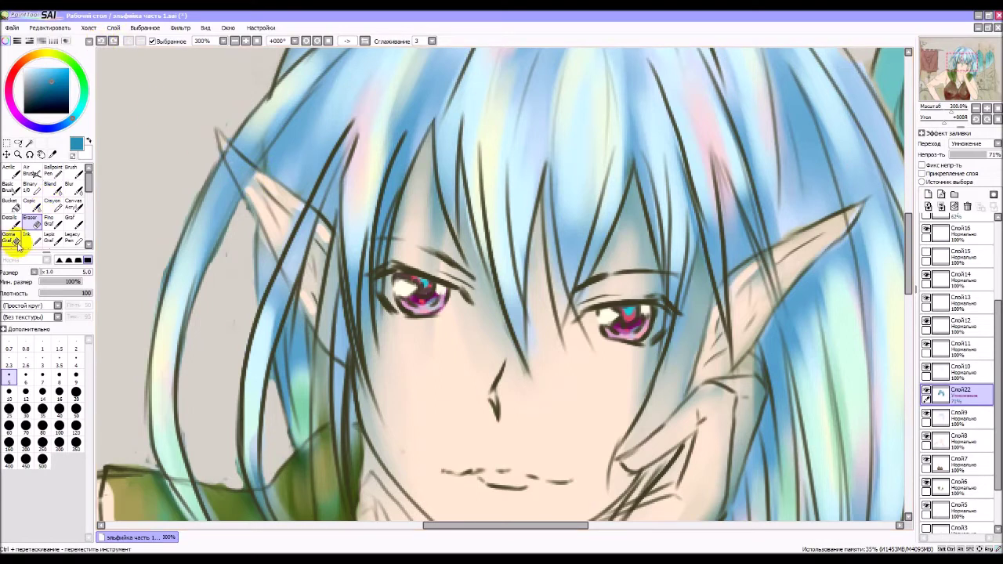
Soften the blue shadow on the forehead between the hair strands with the Goma Graf eraser at size 6, undoing one stroke beside the eye.
{"action": "left_click", "coordinate": [16, 235]}
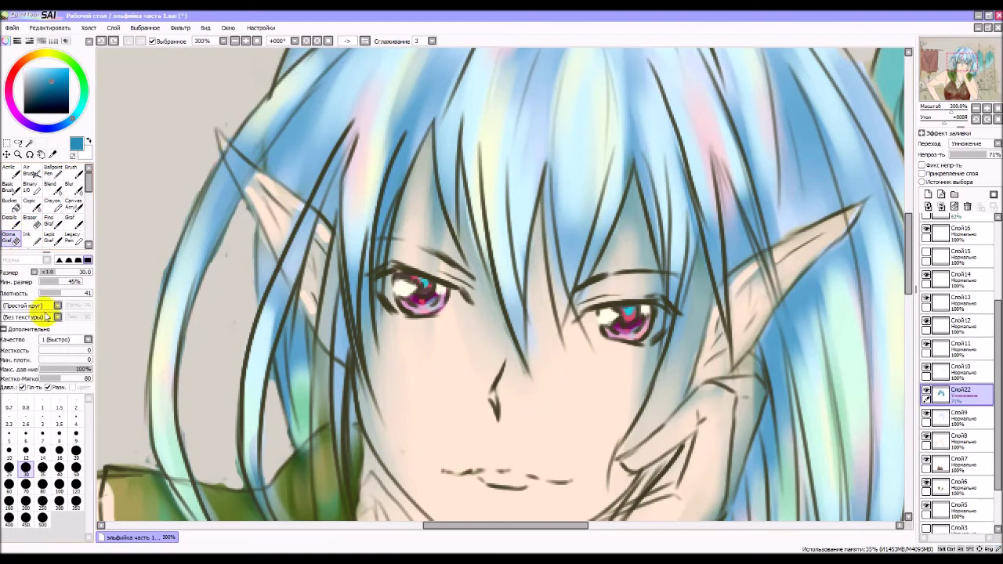
{"action": "left_click", "coordinate": [26, 434]}
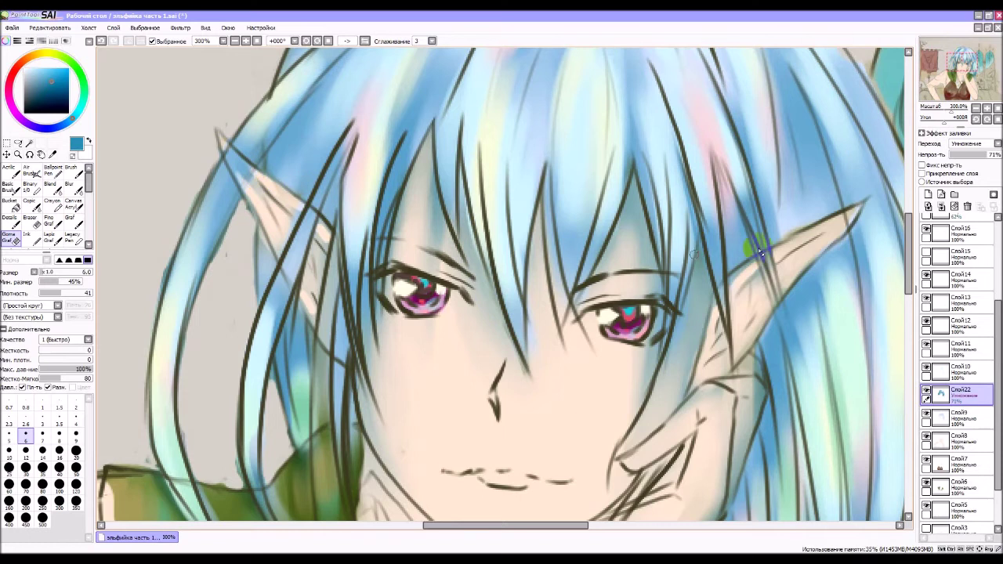
{"action": "scroll", "coordinate": [761, 250], "scroll_direction": "down", "scroll_amount": 1}
{"action": "scroll", "coordinate": [359, 242], "scroll_direction": "up", "scroll_amount": 1}
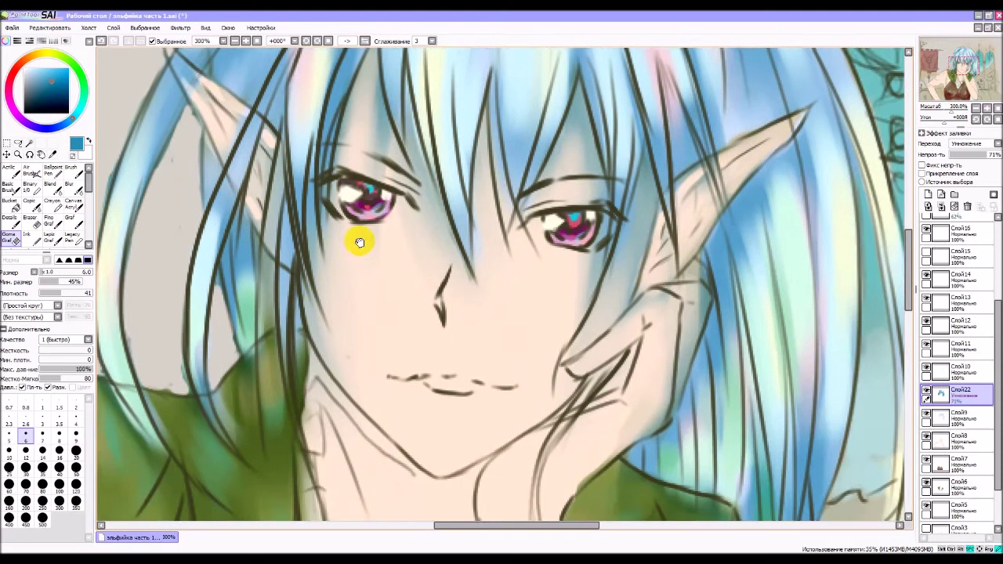
{"action": "scroll", "coordinate": [359, 242], "scroll_direction": "down", "scroll_amount": 1}
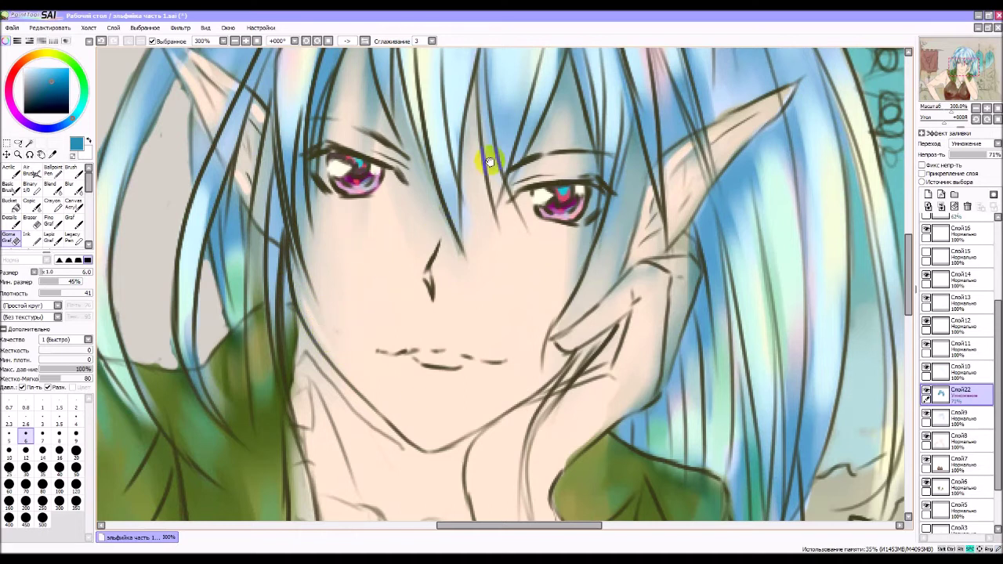
{"action": "scroll", "coordinate": [481, 157], "scroll_direction": "up", "scroll_amount": 3}
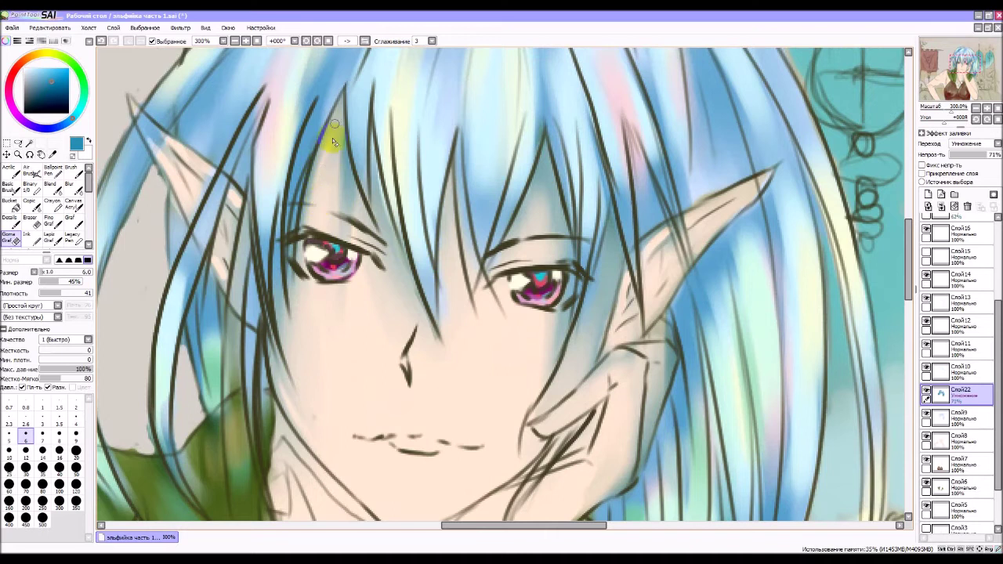
{"action": "left_click_drag", "start_coordinate": [320, 149], "coordinate": [330, 143]}
{"action": "mouse_move", "coordinate": [387, 258]}
{"action": "left_mouse_down"}
{"action": "mouse_move", "coordinate": [464, 381]}
{"action": "mouse_move", "coordinate": [390, 275]}
{"action": "left_mouse_up"}
{"action": "key", "text": "ctrl+z"}
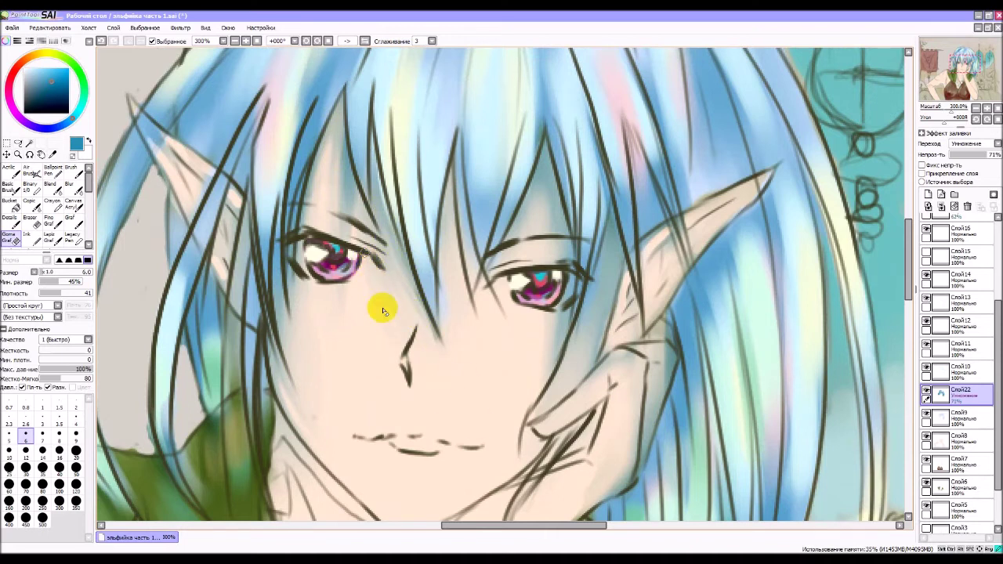
Touch up the blue shadow around the nose, the fringe and the eye nearest the raised hand, undoing the stray eraser strokes.
{"action": "left_click_drag", "start_coordinate": [413, 345], "coordinate": [406, 366]}
{"action": "key", "text": "ctrl+z"}
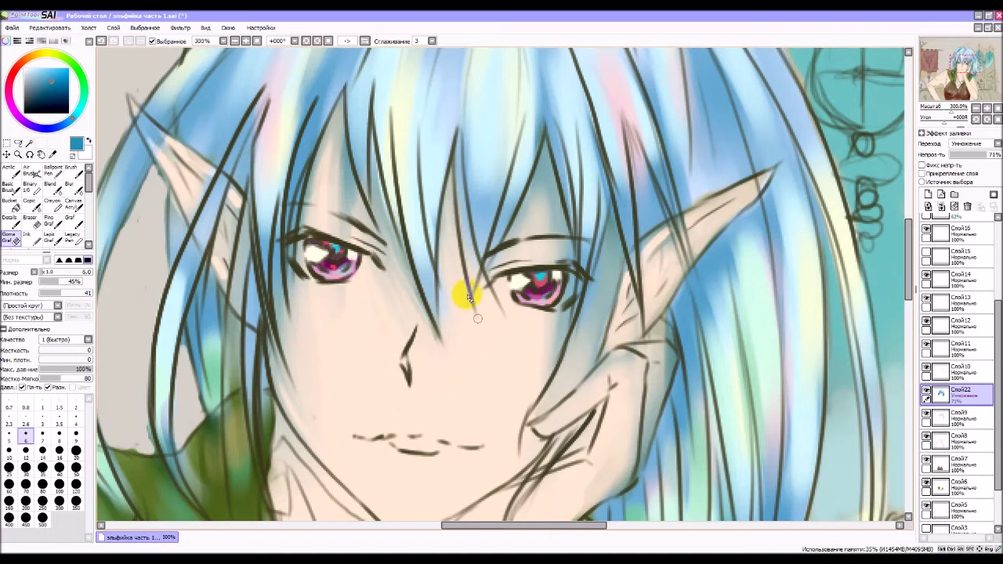
{"action": "left_click_drag", "start_coordinate": [537, 165], "coordinate": [551, 178]}
{"action": "key", "text": "ctrl+z"}
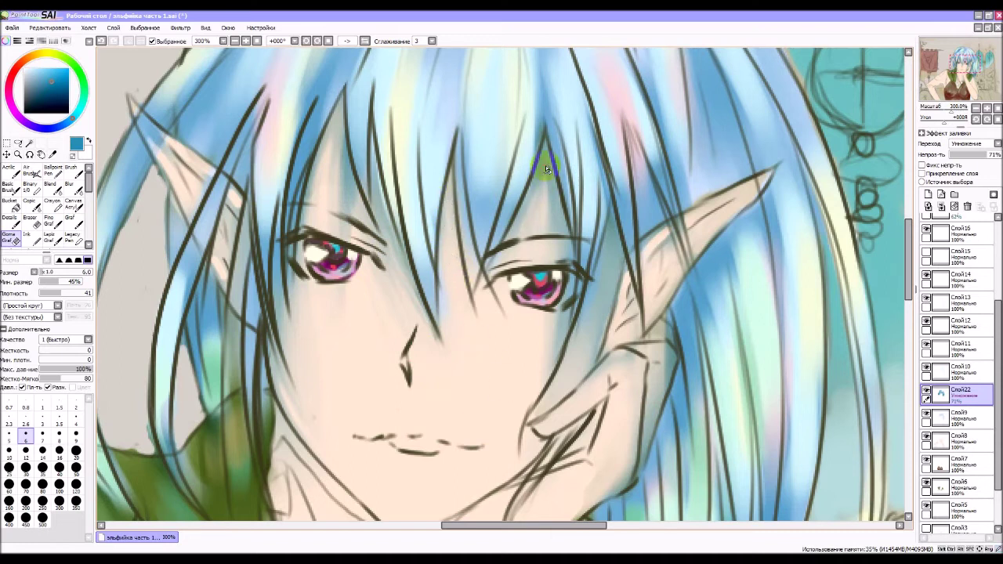
{"action": "left_click_drag", "start_coordinate": [557, 237], "coordinate": [532, 235]}
{"action": "key", "text": "ctrl+z"}
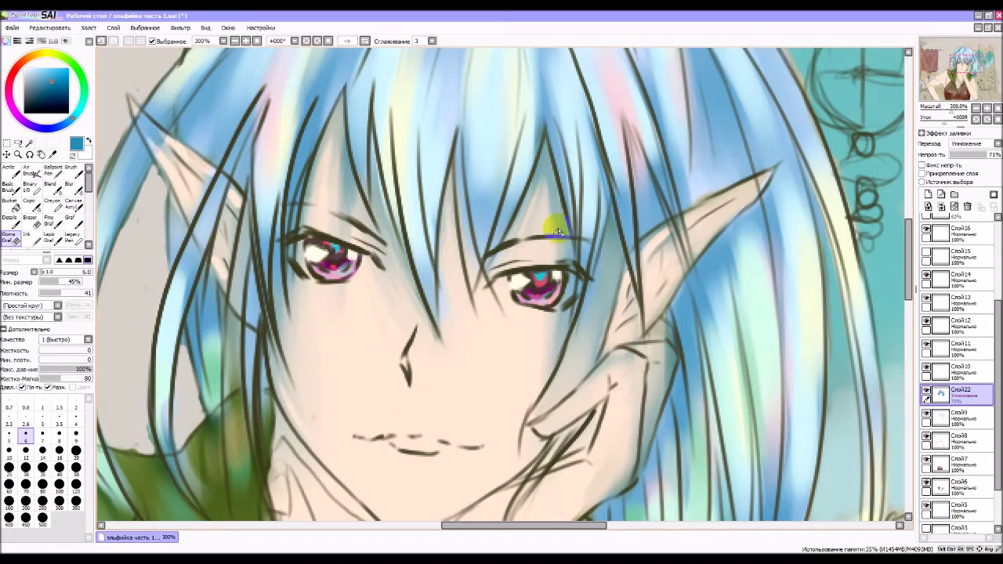
{"action": "left_click_drag", "start_coordinate": [570, 293], "coordinate": [564, 307]}
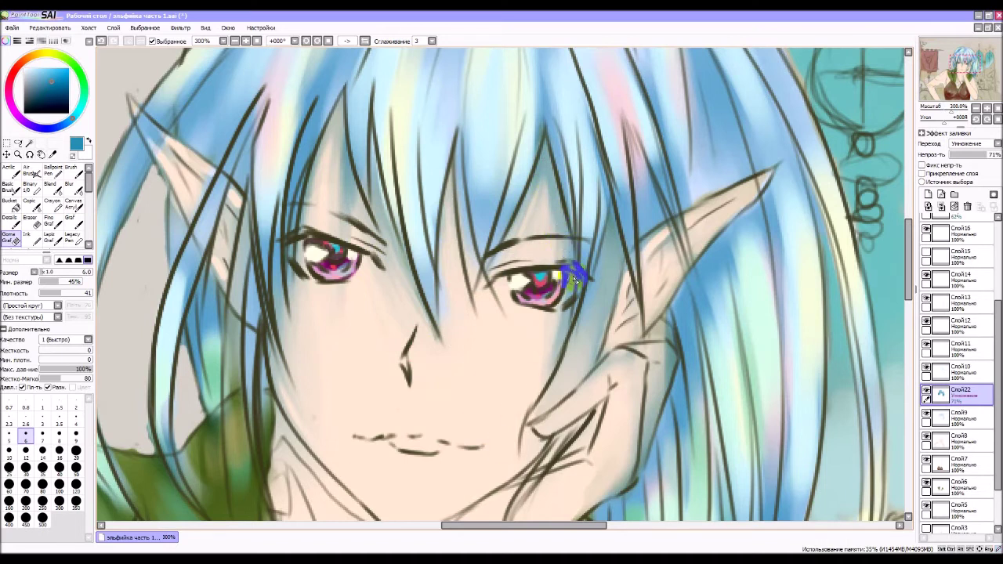
{"action": "key", "text": "ctrl+z"}
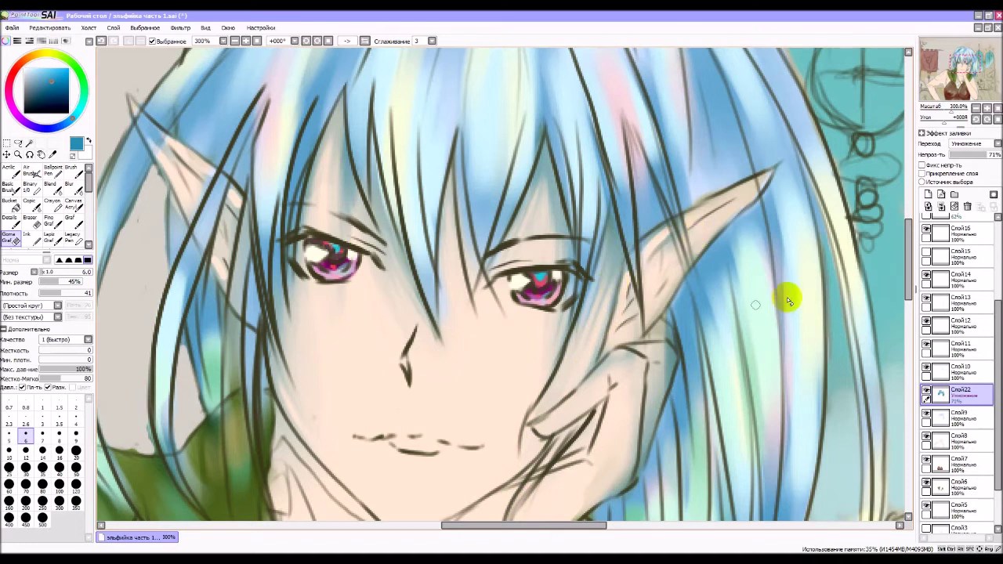
Review the shaded hair and cleaned ears against the whole drawing.
{"action": "left_click", "coordinate": [976, 107]}
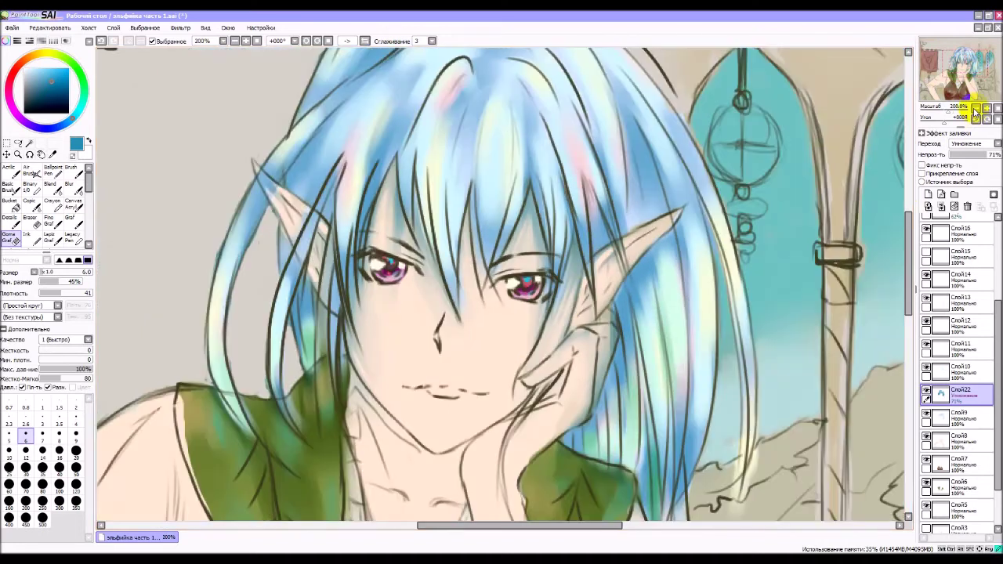
{"action": "left_click", "coordinate": [976, 107]}
{"action": "left_click", "coordinate": [976, 108]}
{"action": "left_click", "coordinate": [976, 108]}
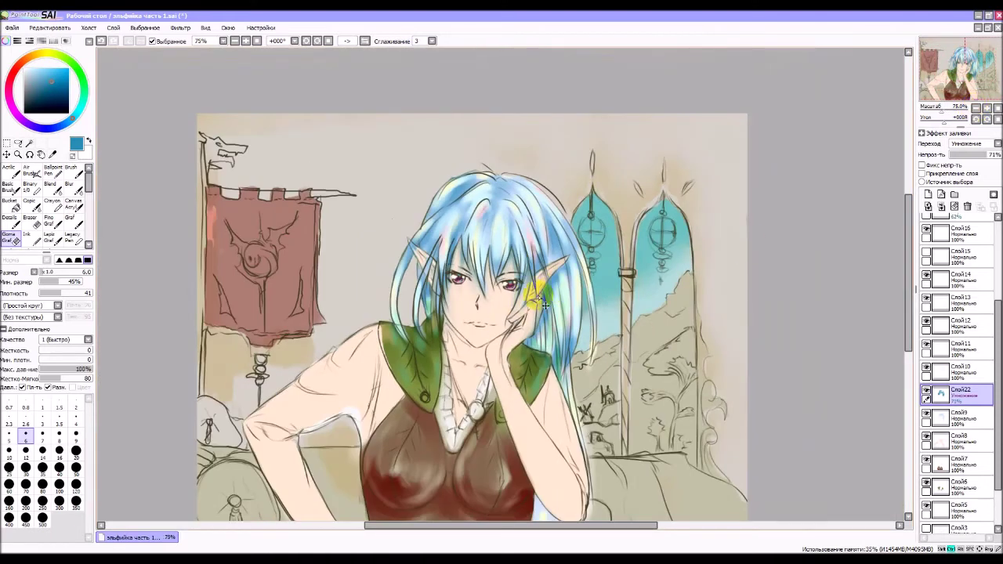
{"action": "scroll", "coordinate": [482, 303], "scroll_direction": "up", "scroll_amount": 1}
{"action": "left_click_drag", "start_coordinate": [477, 298], "coordinate": [493, 275]}
{"action": "left_click_drag", "start_coordinate": [566, 191], "coordinate": [513, 179]}
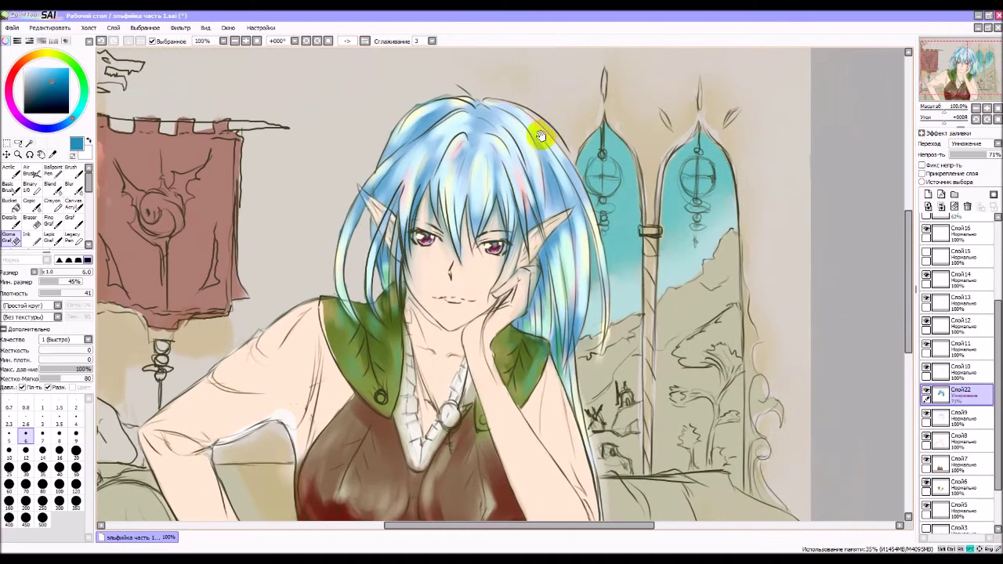
{"action": "left_click_drag", "start_coordinate": [439, 191], "coordinate": [484, 233]}
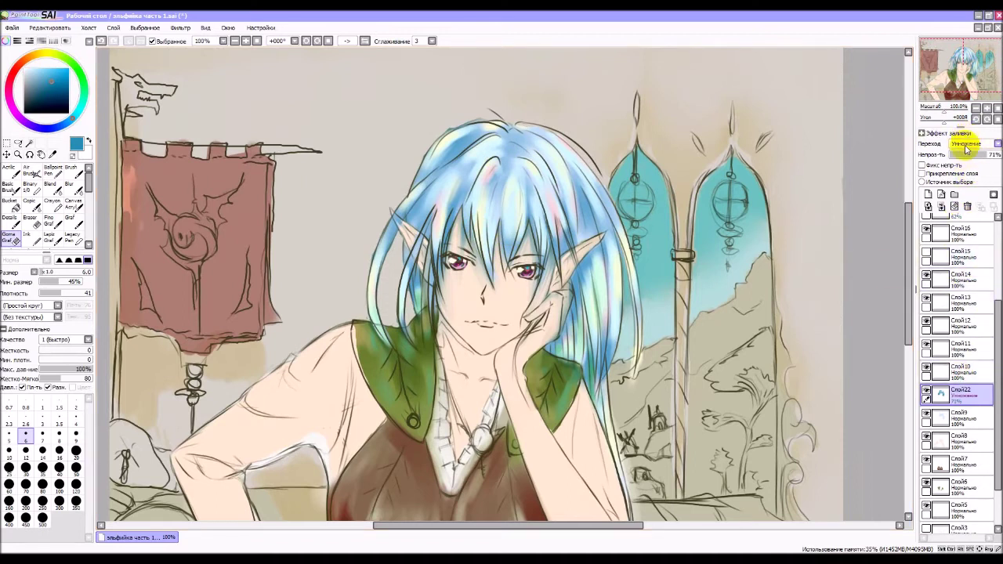
Add a new layer above Слой22 and set up the Brush in white at size 3.
{"action": "left_click", "coordinate": [928, 194]}
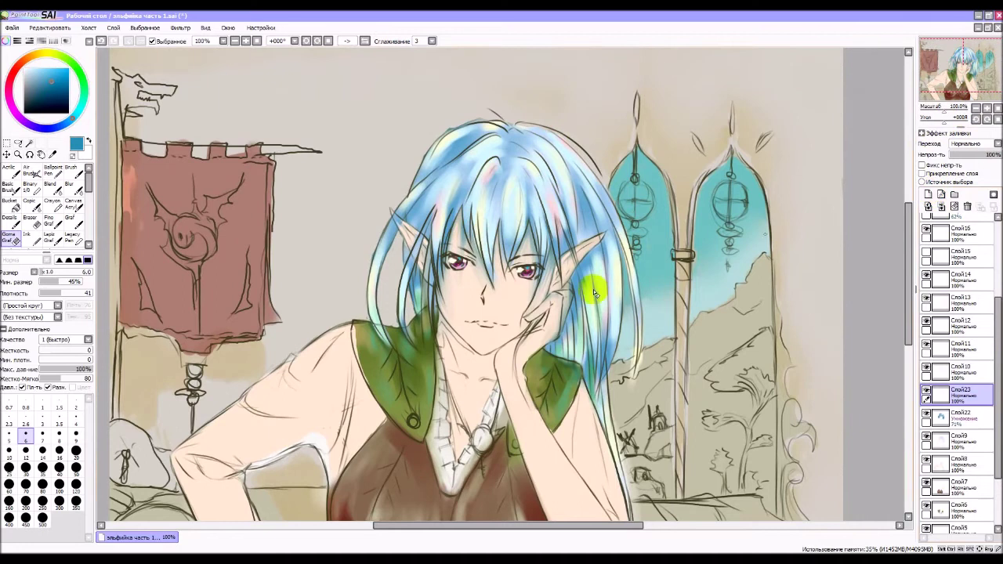
{"action": "left_click", "coordinate": [12, 170]}
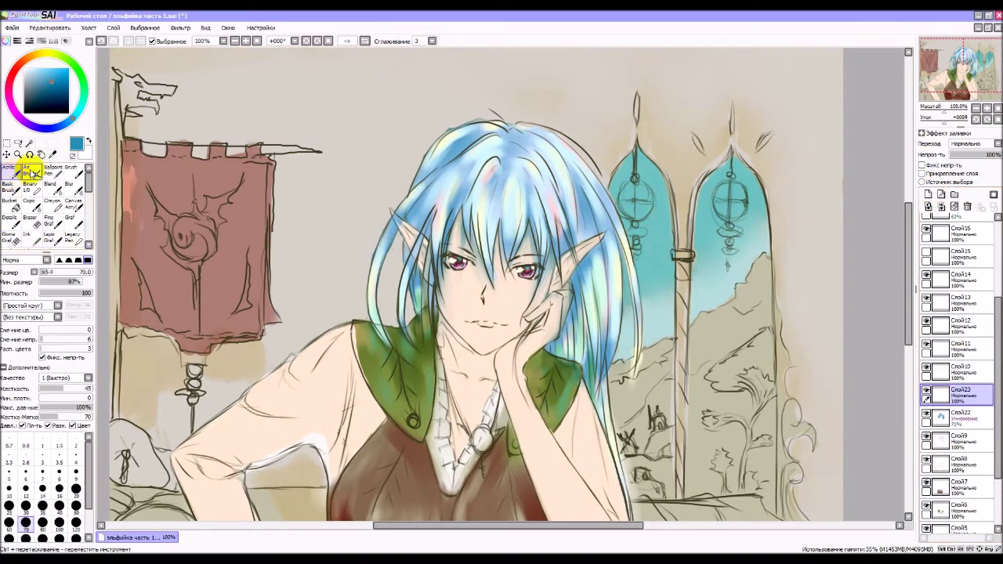
{"action": "left_click", "coordinate": [74, 174]}
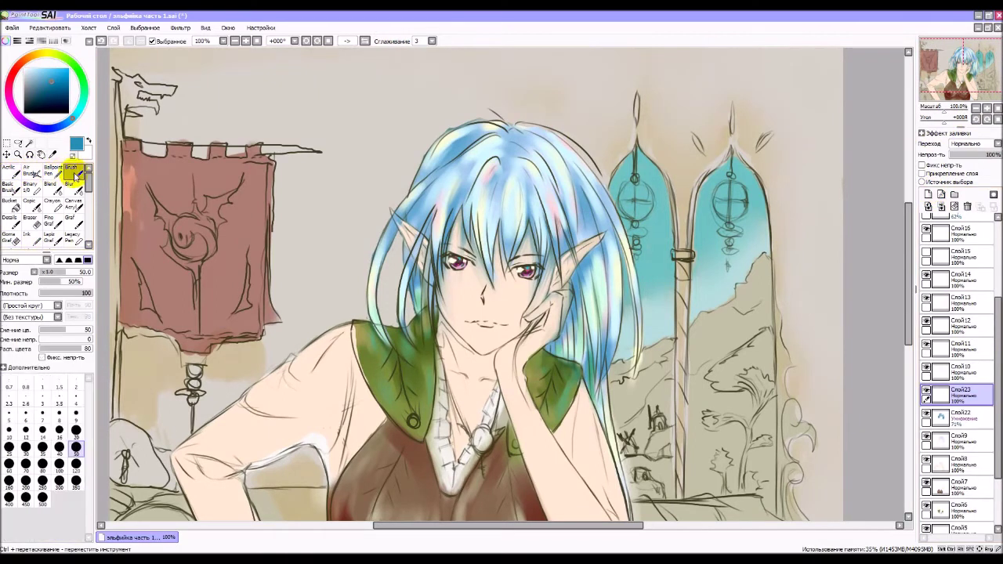
{"action": "left_click", "coordinate": [42, 95]}
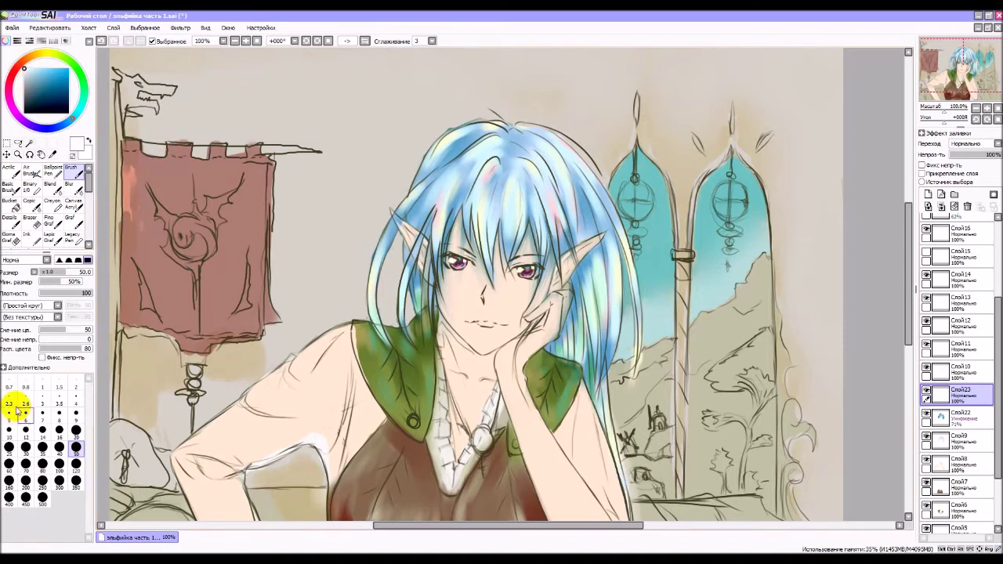
{"action": "left_click", "coordinate": [43, 397]}
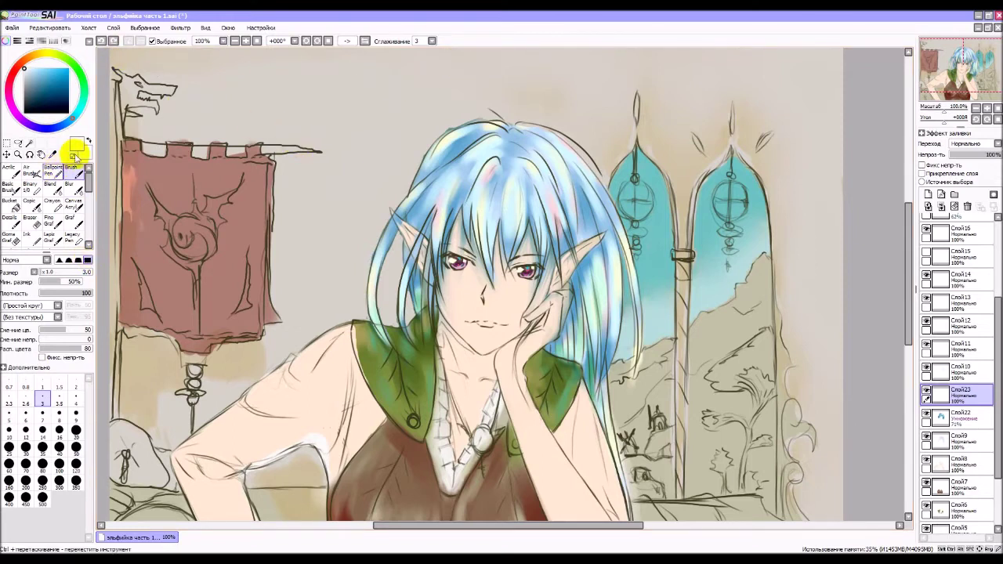
Test the Binary tool and Basic Brush in white on the green collar, settling on the Basic Brush at size 8.
{"action": "left_click", "coordinate": [66, 191]}
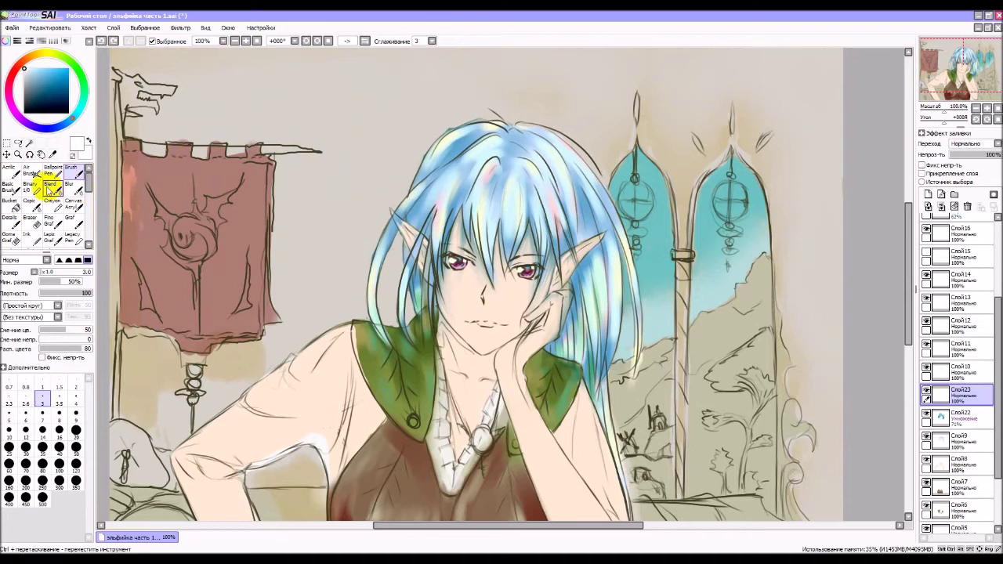
{"action": "left_click", "coordinate": [11, 189]}
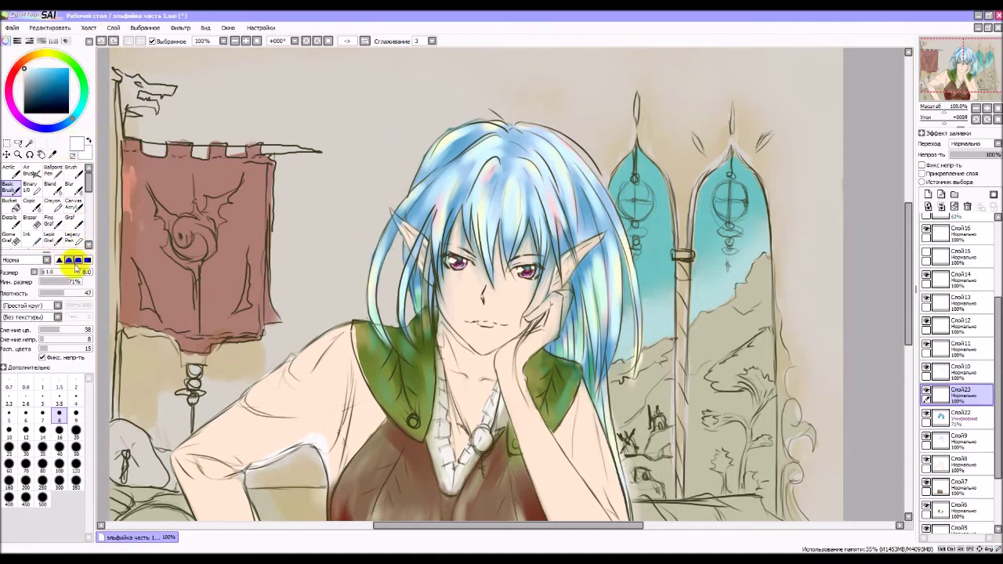
{"action": "left_click", "coordinate": [35, 190]}
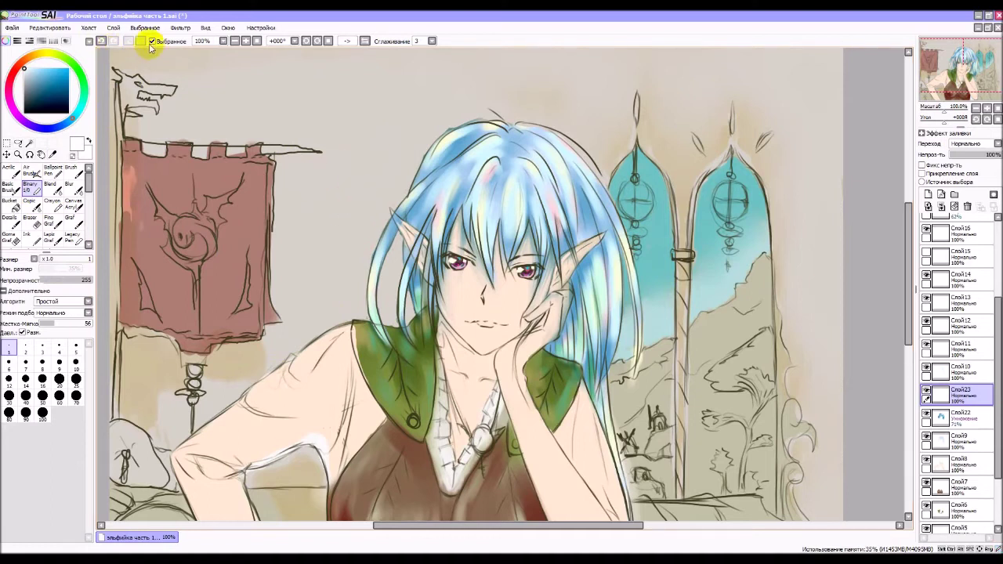
{"action": "left_click", "coordinate": [101, 42]}
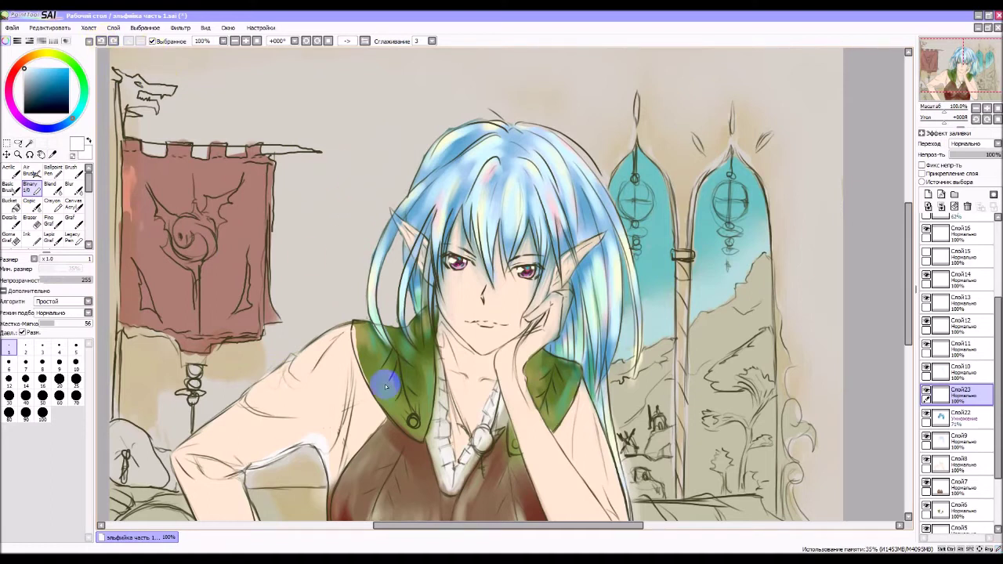
{"action": "left_click_drag", "start_coordinate": [387, 391], "coordinate": [403, 413]}
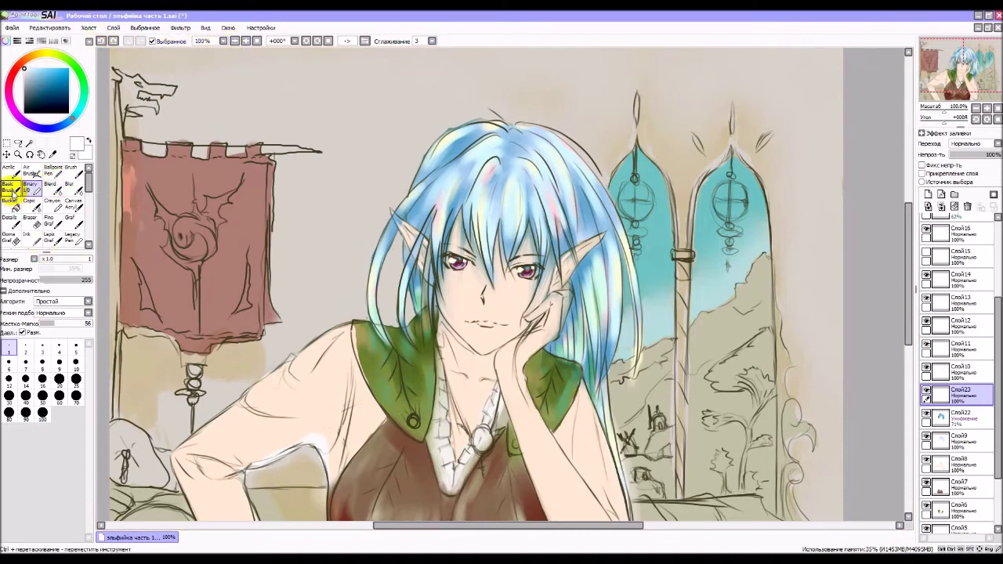
{"action": "left_click", "coordinate": [12, 188]}
{"action": "left_click_drag", "start_coordinate": [377, 374], "coordinate": [420, 416]}
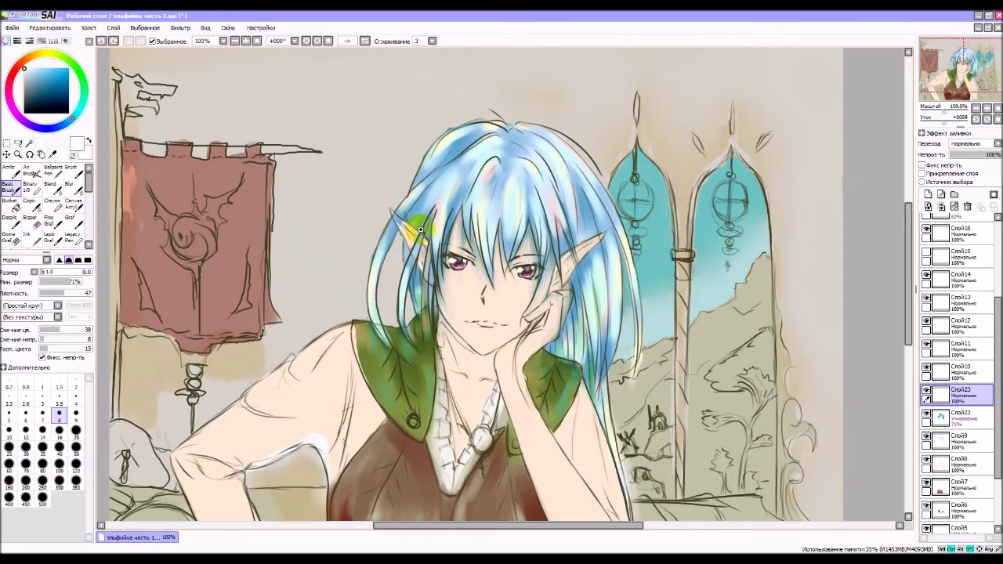
{"action": "scroll", "coordinate": [392, 232], "scroll_direction": "up", "scroll_amount": 4}
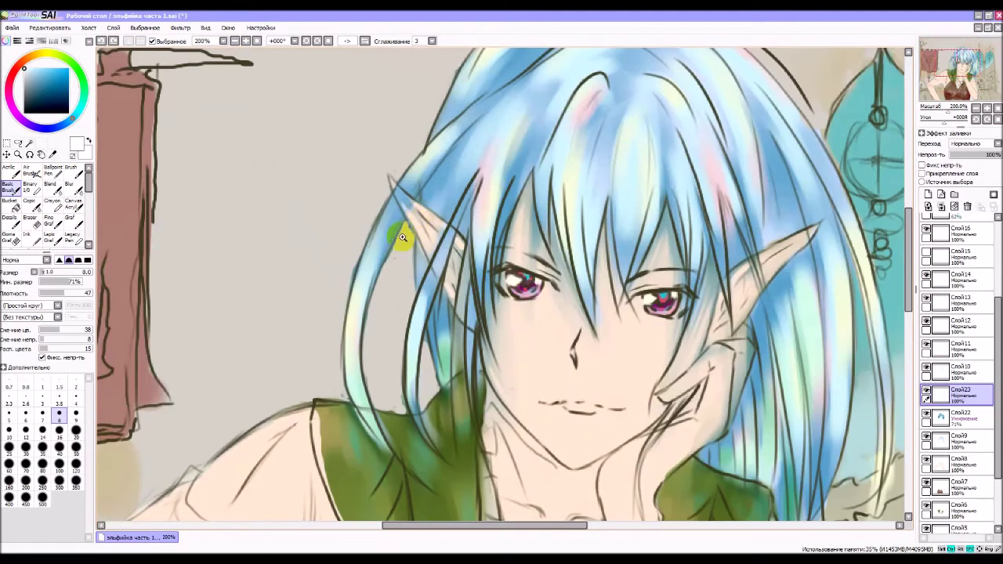
{"action": "scroll", "coordinate": [382, 235], "scroll_direction": "up", "scroll_amount": 2}
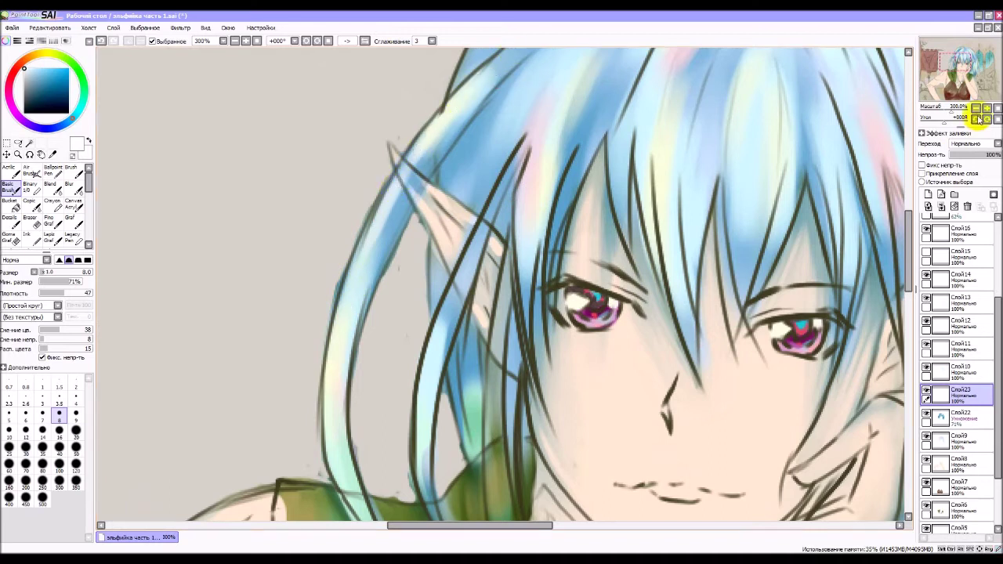
{"action": "left_click", "coordinate": [976, 109]}
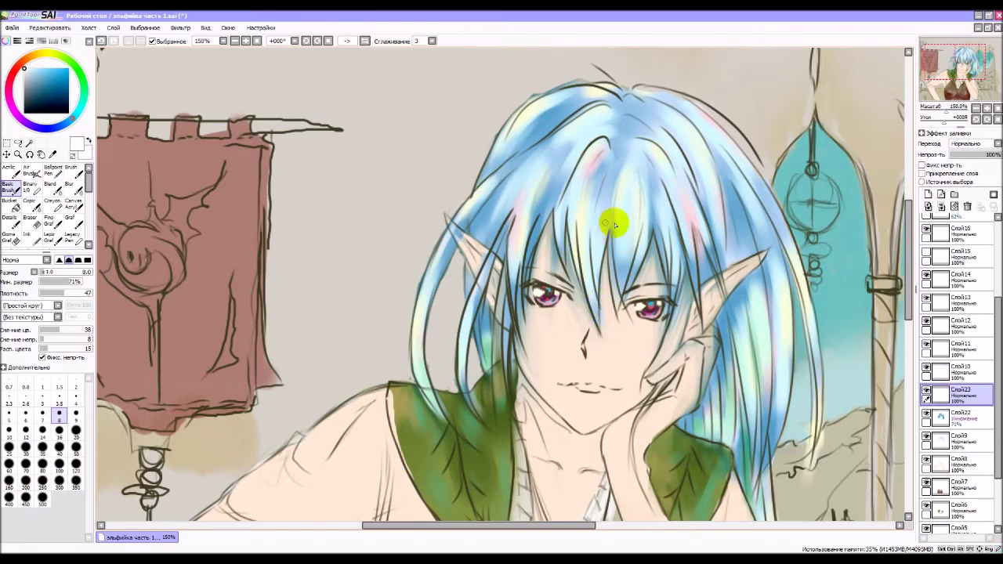
Test the Basic Brush and the Ballpoint Pen at size 6 in white, sketching strokes on the green collar and undoing them.
{"action": "left_click_drag", "start_coordinate": [618, 217], "coordinate": [627, 280]}
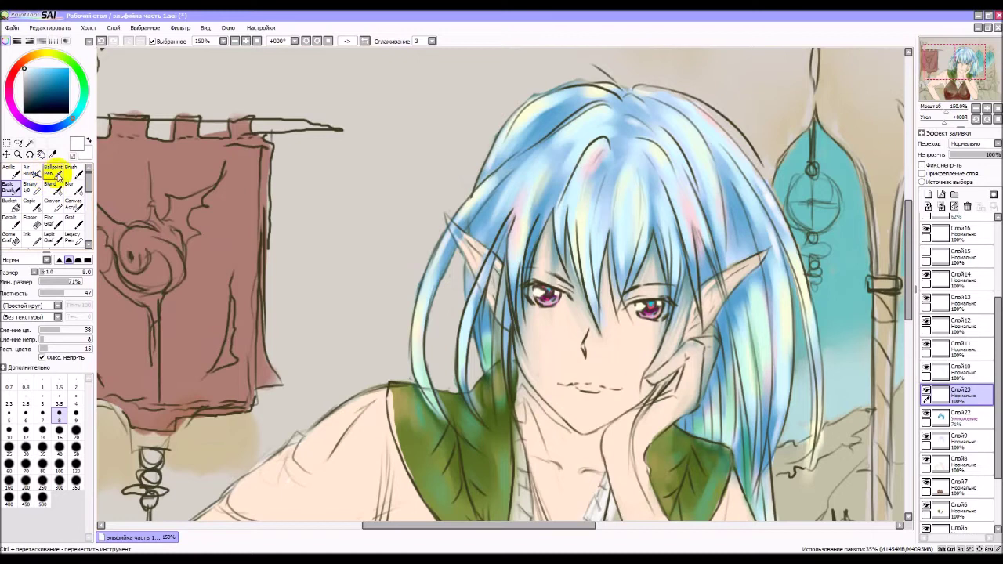
{"action": "left_click", "coordinate": [55, 173]}
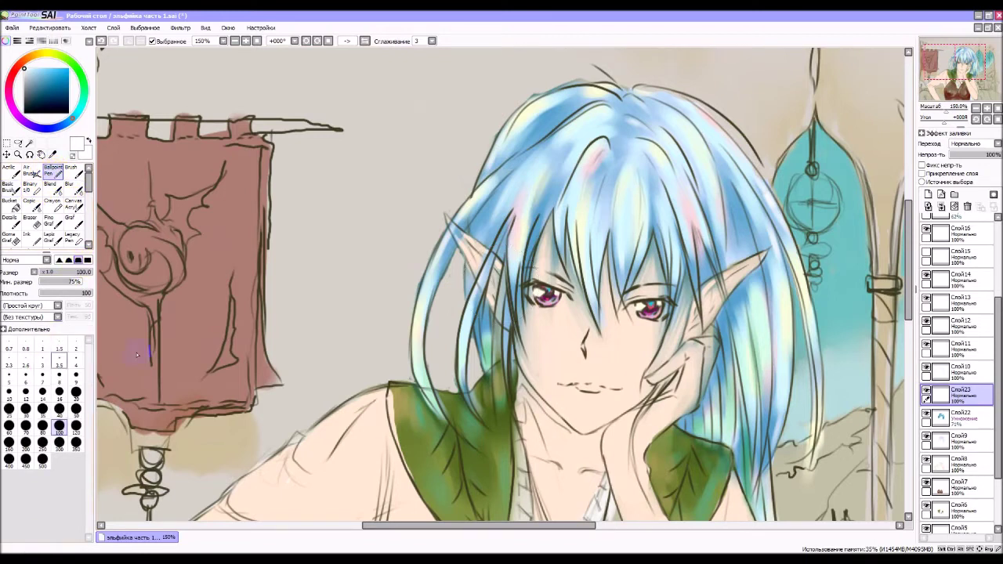
{"action": "left_click", "coordinate": [25, 377]}
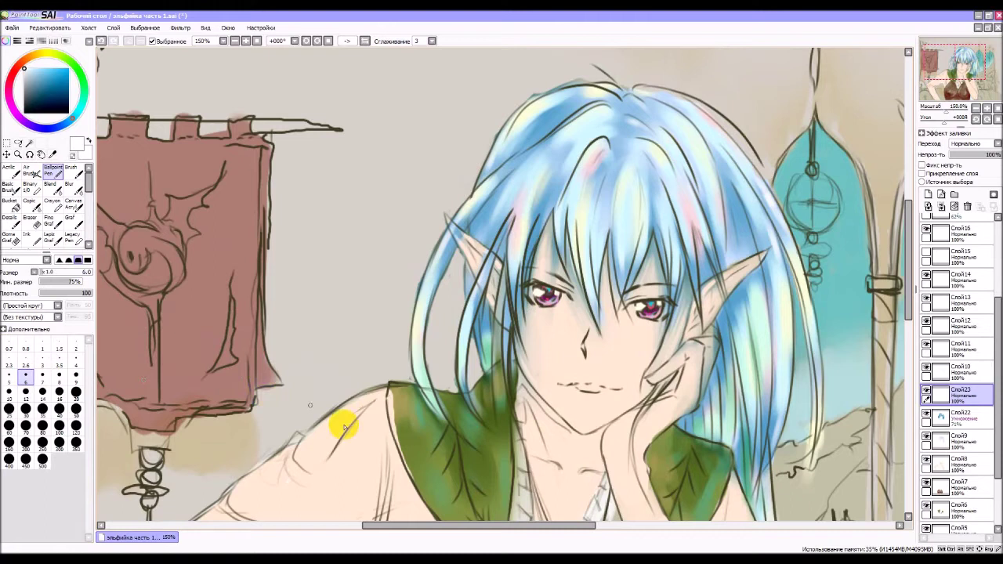
{"action": "left_click_drag", "start_coordinate": [421, 431], "coordinate": [431, 471]}
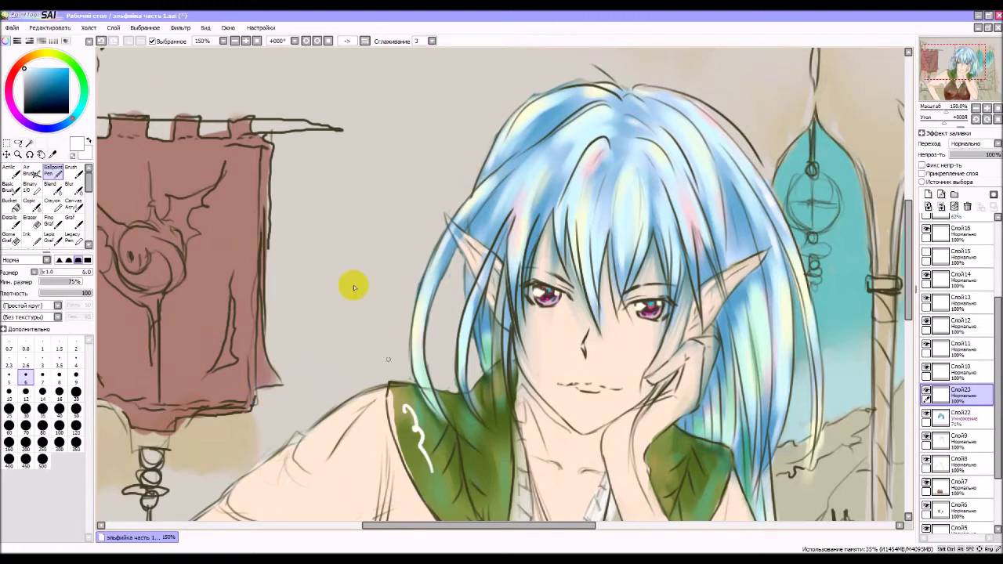
{"action": "left_click", "coordinate": [102, 45]}
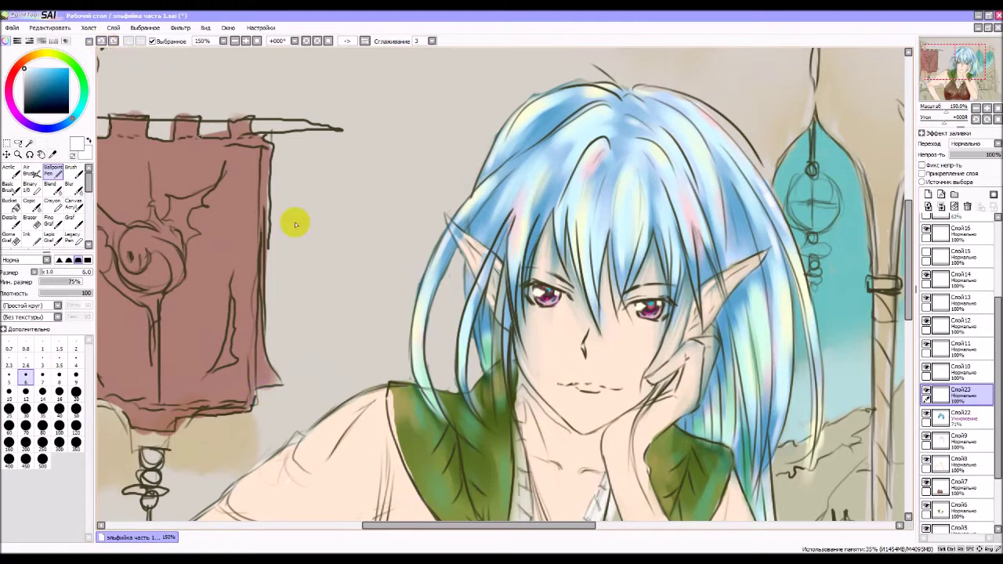
{"action": "left_click_drag", "start_coordinate": [410, 415], "coordinate": [439, 494]}
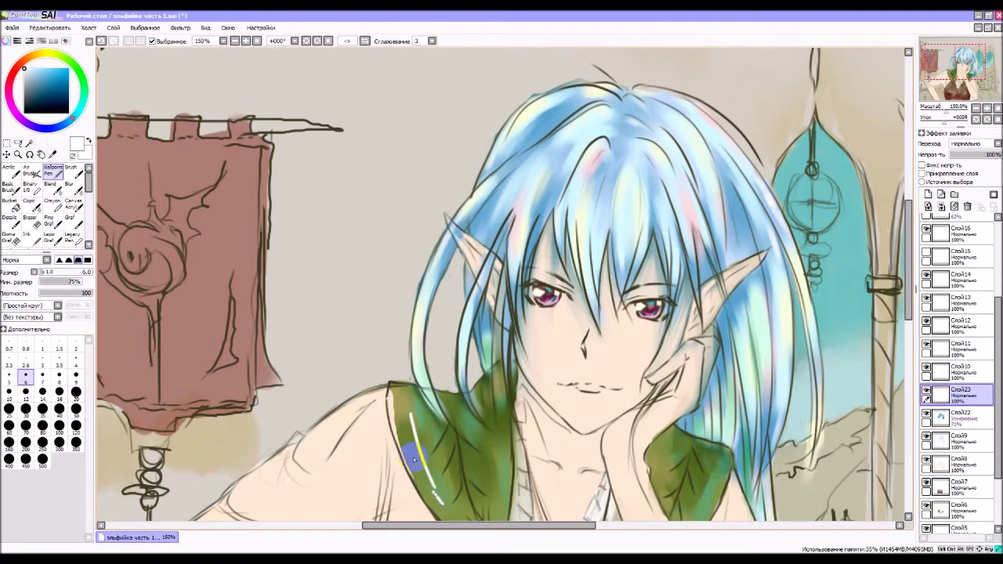
{"action": "left_click_drag", "start_coordinate": [401, 399], "coordinate": [439, 474]}
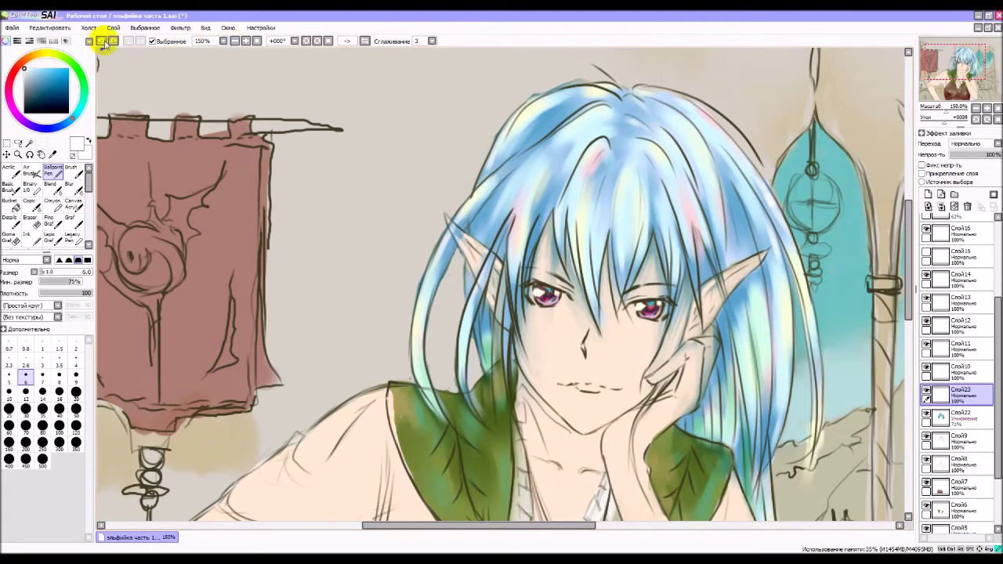
Switch back to the Brush at size 3 and move Слой23 directly above Слой16.
{"action": "left_click", "coordinate": [76, 173]}
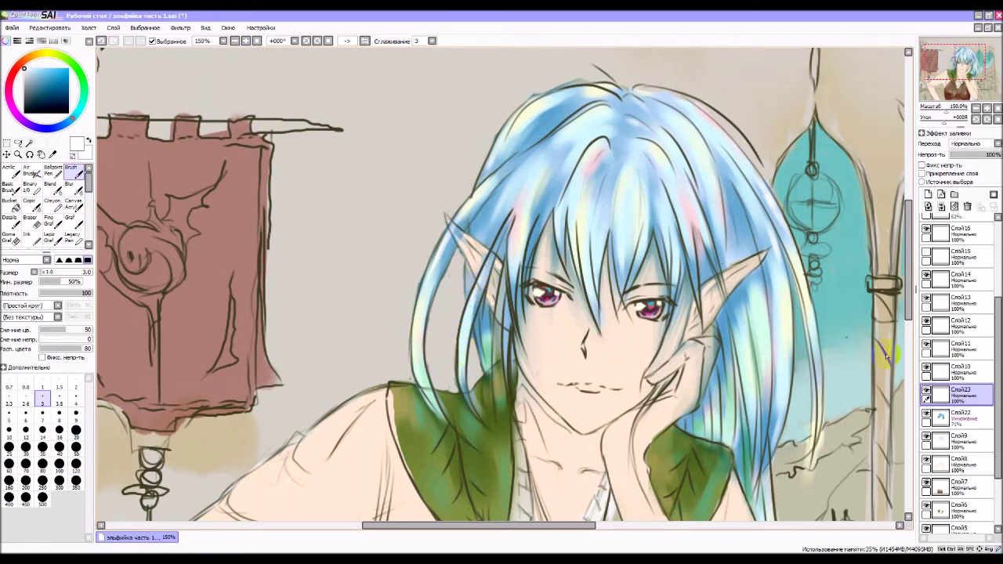
{"action": "left_click_drag", "start_coordinate": [972, 390], "coordinate": [978, 227]}
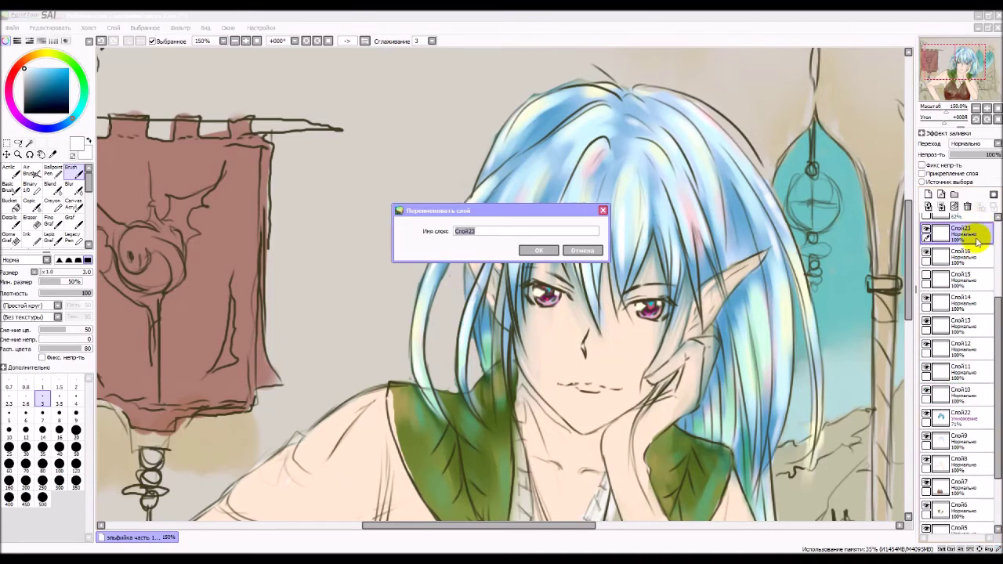
{"action": "left_click", "coordinate": [590, 252]}
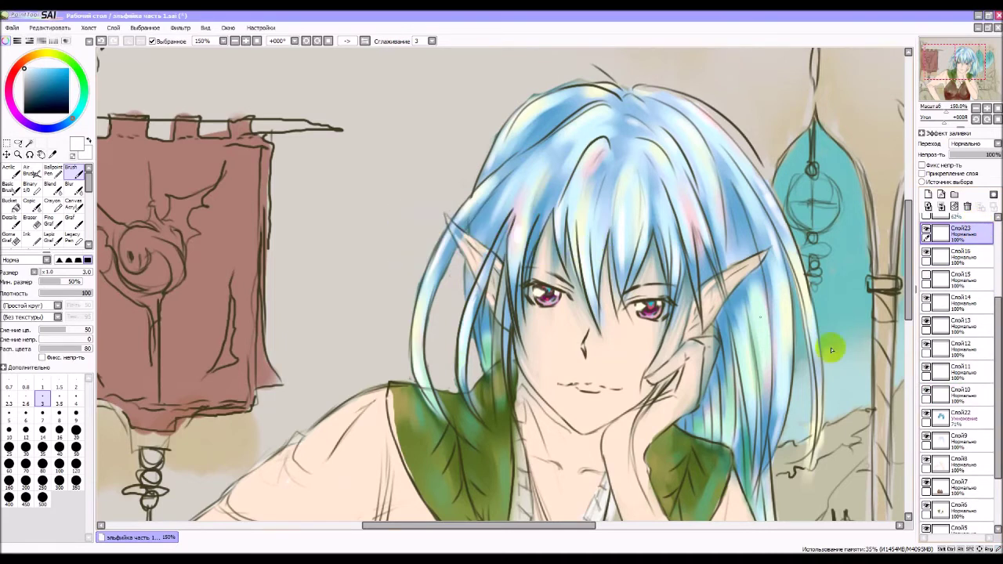
Toggle the visibility of Слой10 repeatedly to compare the hair with and without it.
{"action": "left_click", "coordinate": [927, 390]}
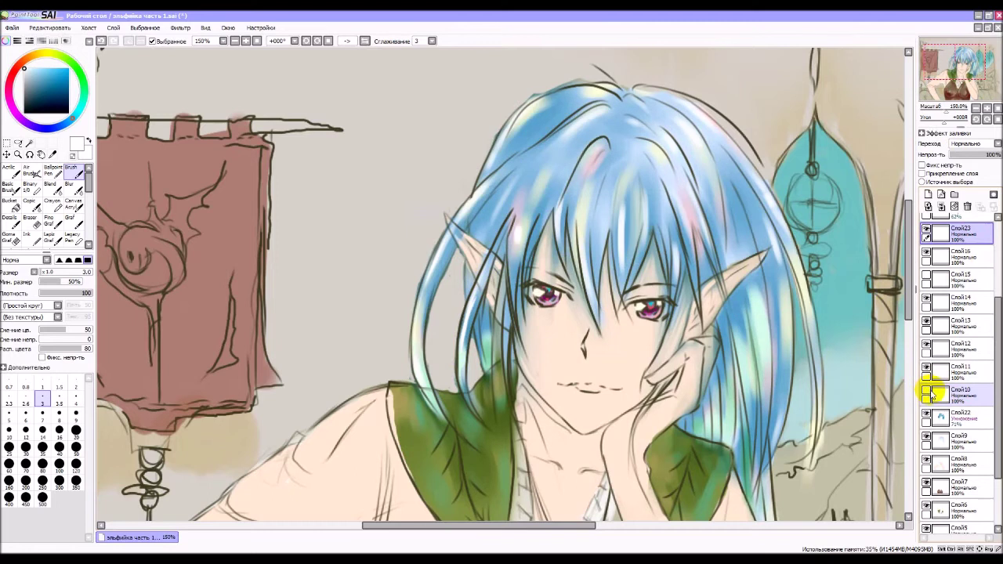
{"action": "left_click", "coordinate": [928, 391]}
{"action": "left_click", "coordinate": [928, 391]}
{"action": "left_click", "coordinate": [927, 391]}
{"action": "left_click", "coordinate": [927, 391]}
{"action": "left_click", "coordinate": [928, 393]}
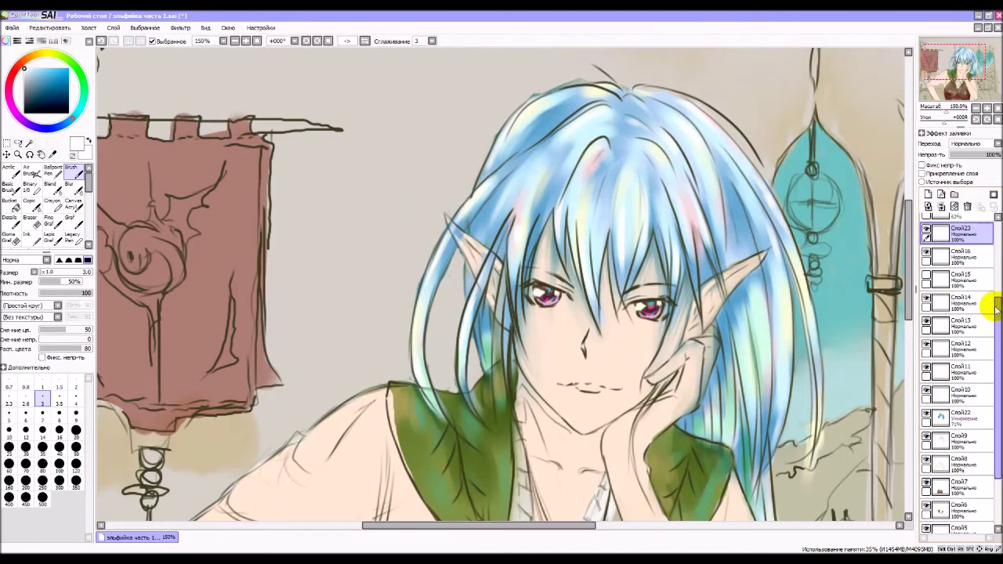
Move Слой23 to the very top of the layer stack, above Слой4.
{"action": "left_click_drag", "start_coordinate": [997, 310], "coordinate": [997, 228]}
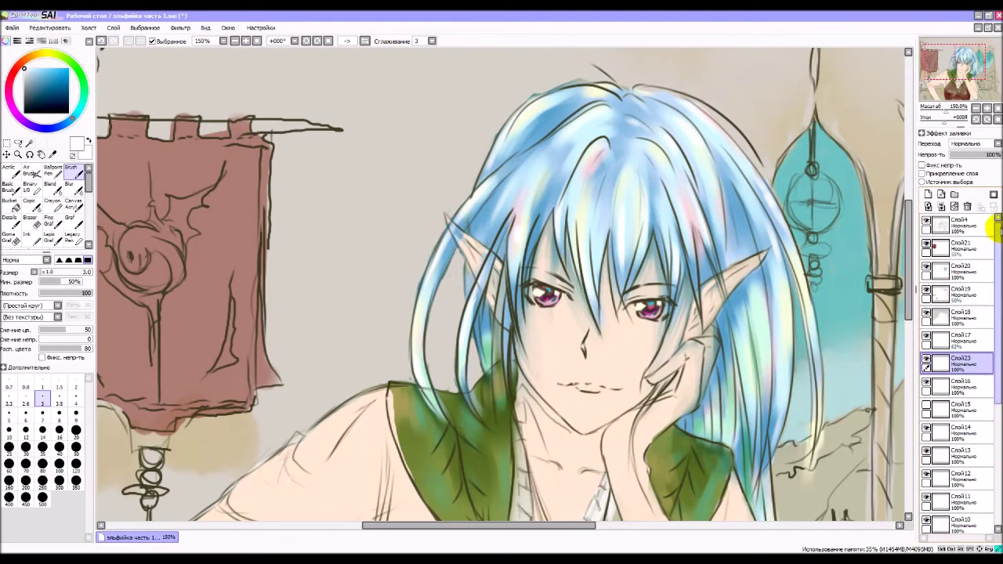
{"action": "left_click_drag", "start_coordinate": [979, 363], "coordinate": [980, 222]}
{"action": "double_click", "coordinate": [981, 224]}
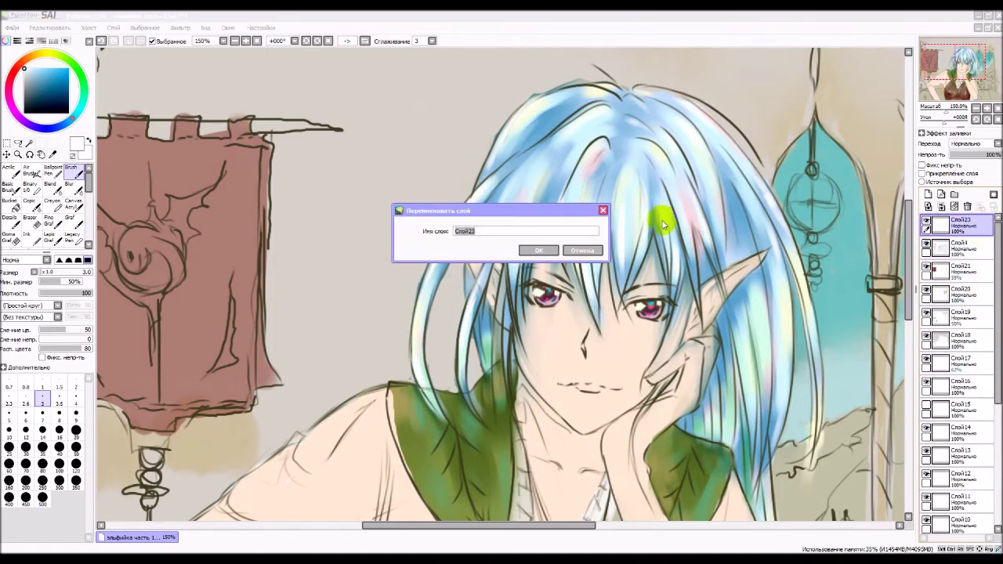
{"action": "left_click", "coordinate": [587, 251]}
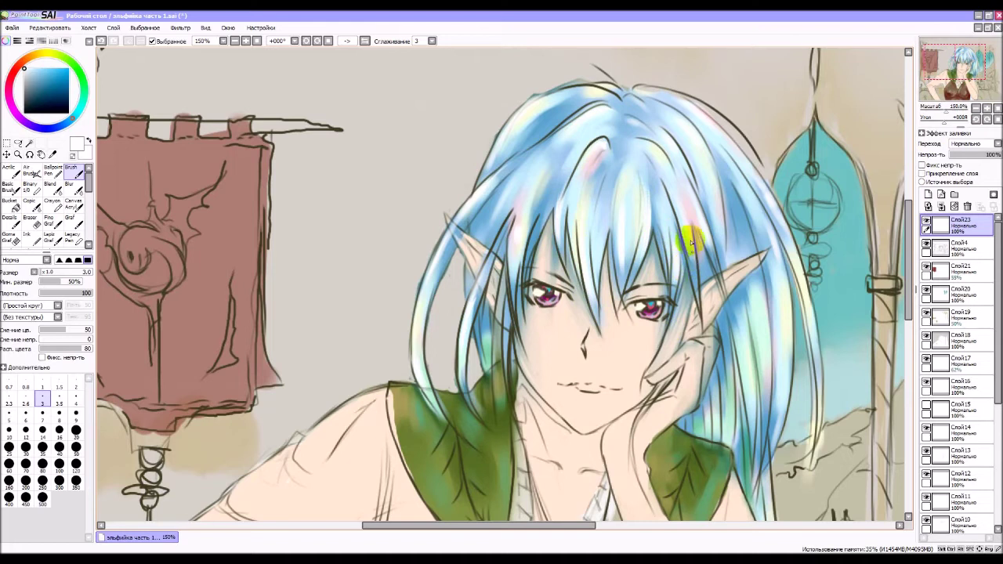
Paint fine white highlight strands over the hair on Слой23 and check them against the whole drawing.
{"action": "mouse_move", "coordinate": [690, 239]}
{"action": "left_mouse_down"}
{"action": "mouse_move", "coordinate": [695, 274]}
{"action": "mouse_move", "coordinate": [690, 238]}
{"action": "mouse_move", "coordinate": [704, 230]}
{"action": "left_mouse_up"}
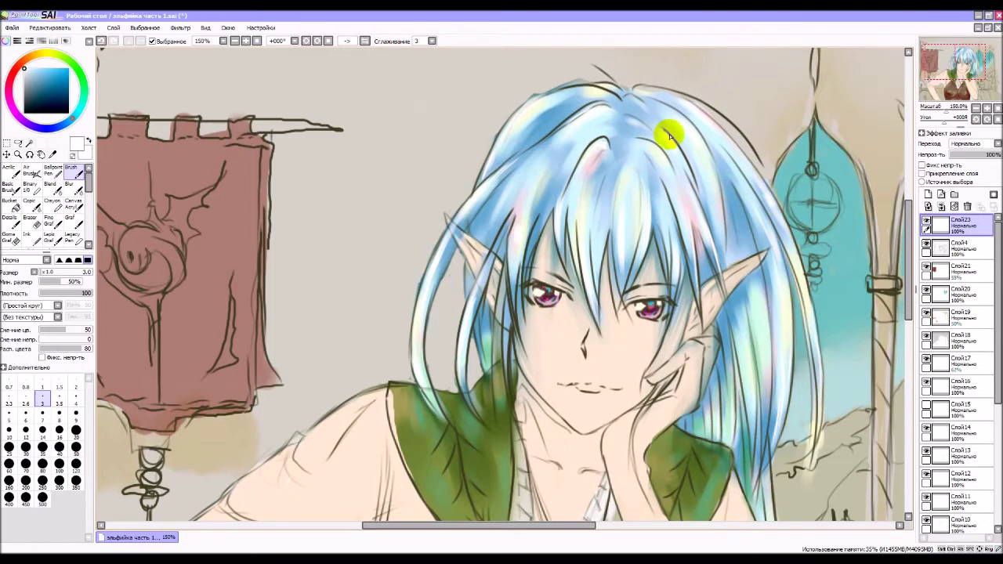
{"action": "left_click", "coordinate": [976, 110]}
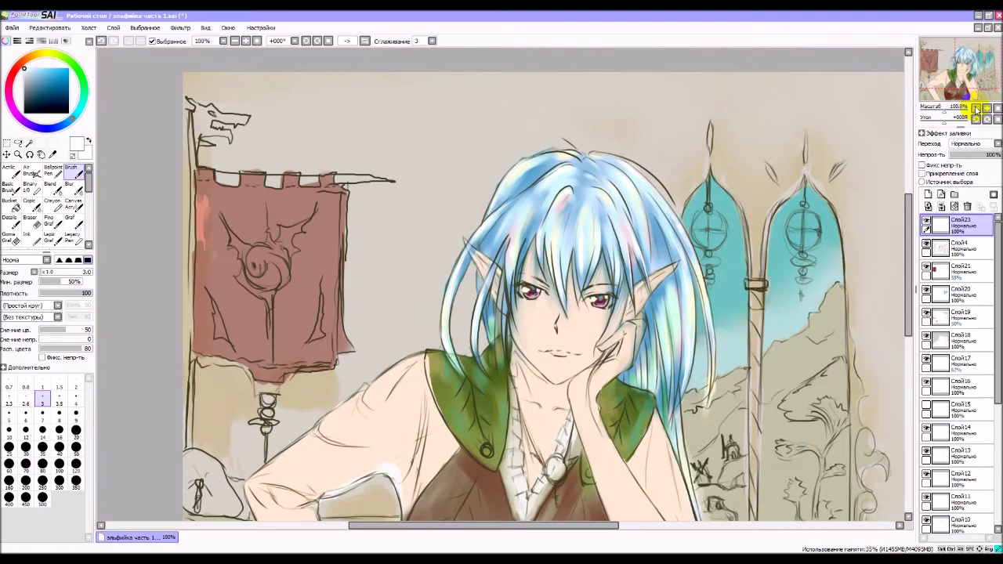
{"action": "left_click", "coordinate": [976, 110]}
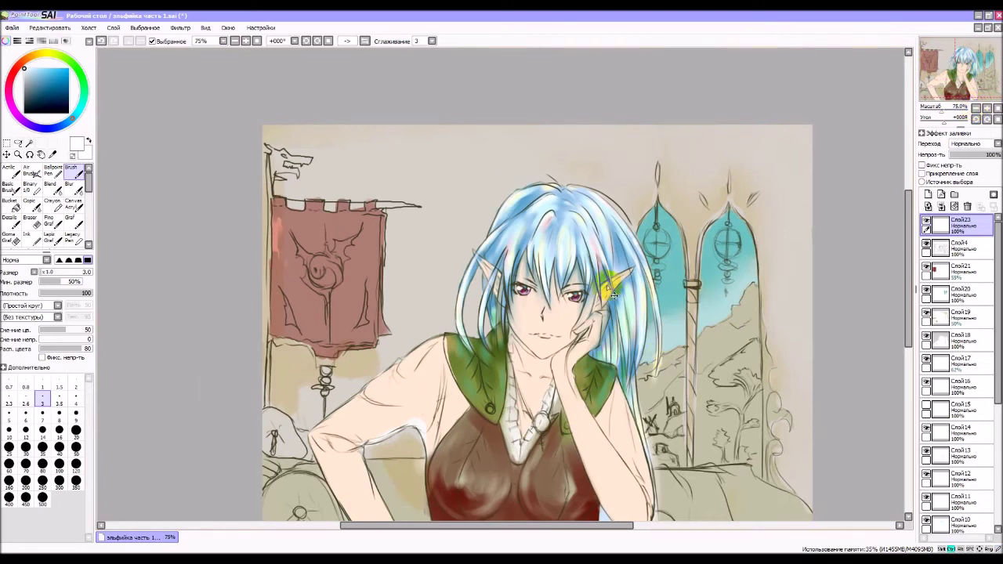
{"action": "scroll", "coordinate": [565, 286], "scroll_direction": "up", "scroll_amount": 3}
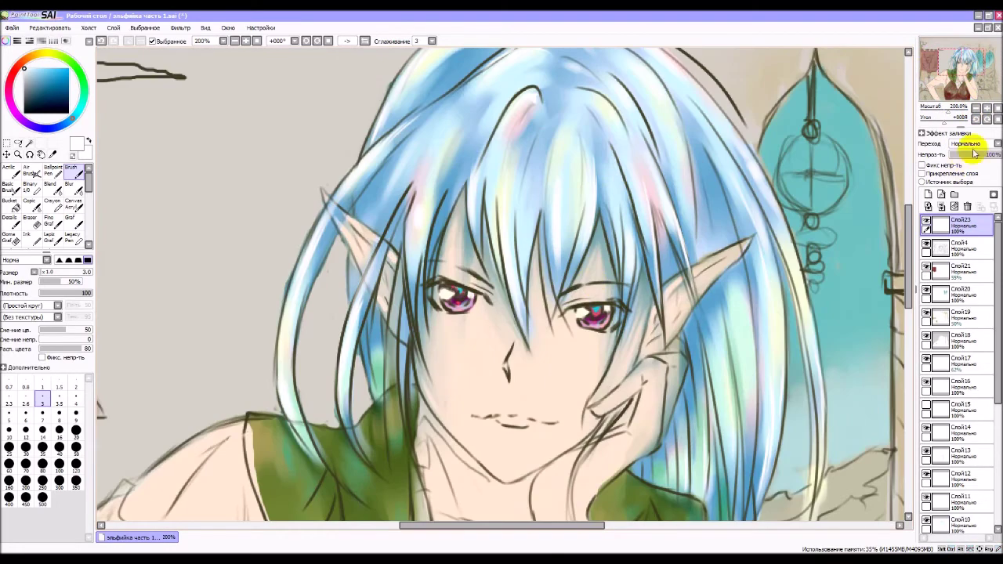
{"action": "left_click", "coordinate": [976, 110]}
{"action": "left_click", "coordinate": [976, 110]}
{"action": "left_click", "coordinate": [976, 111]}
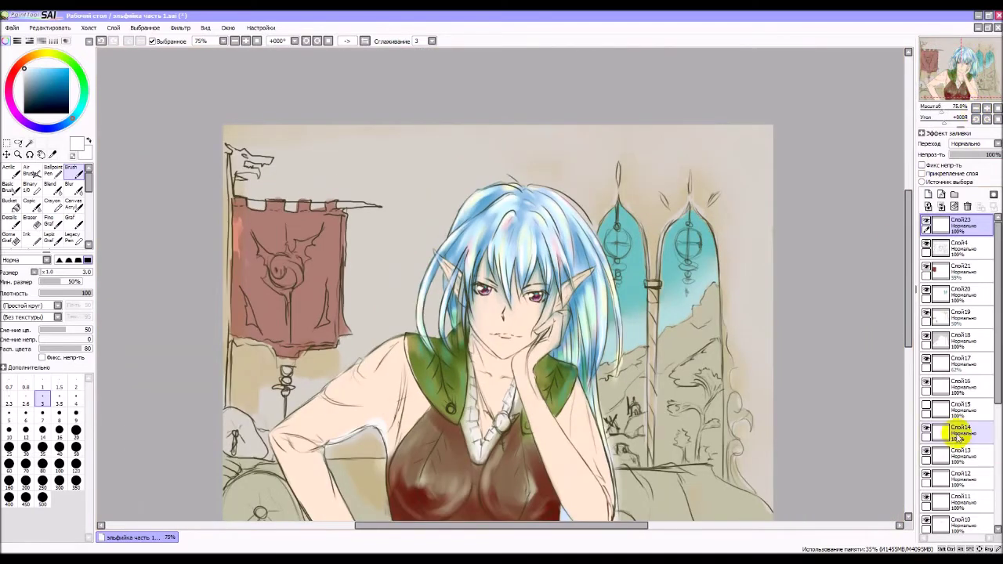
Hide the layers Слой14, Слой16 and Слой17, and delete them together with Слой15.
{"action": "left_click", "coordinate": [926, 359]}
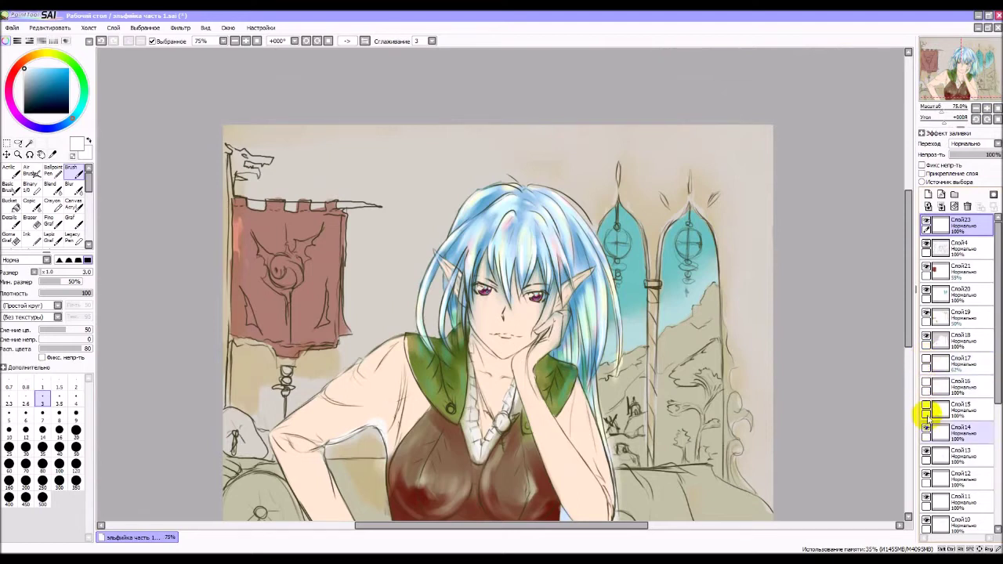
{"action": "left_click", "coordinate": [927, 406]}
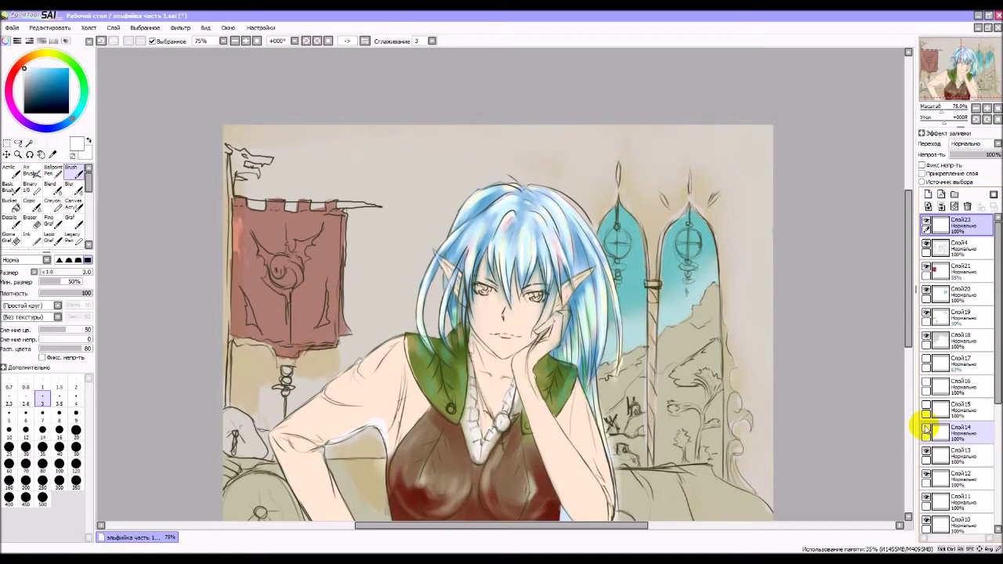
{"action": "left_click", "coordinate": [972, 384]}
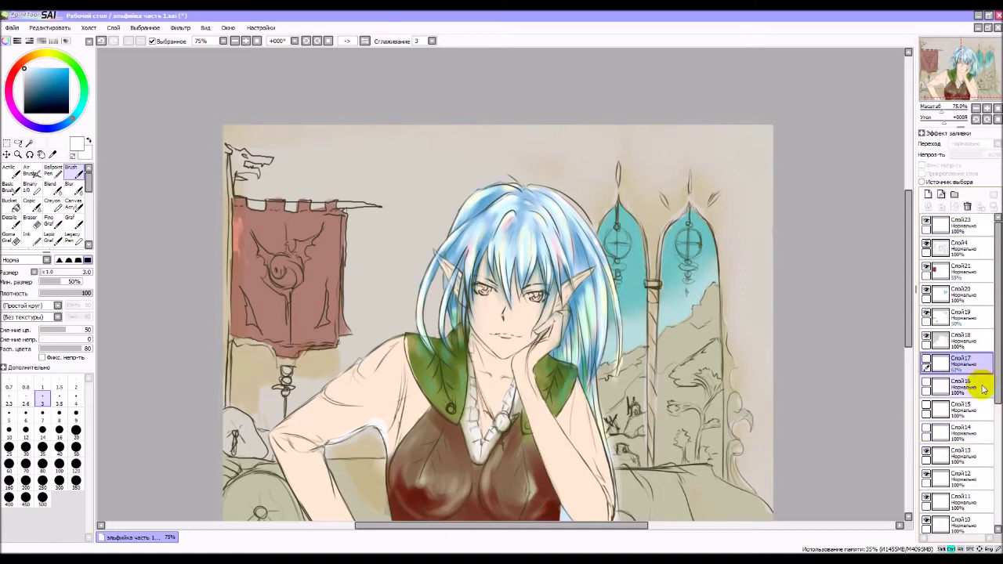
{"action": "left_click", "coordinate": [983, 428]}
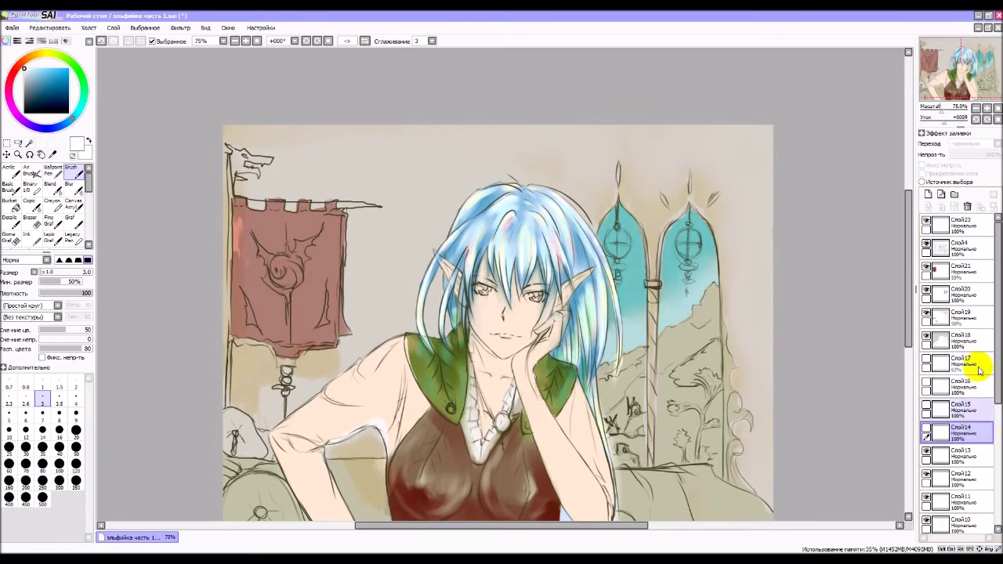
{"action": "left_click", "coordinate": [968, 206]}
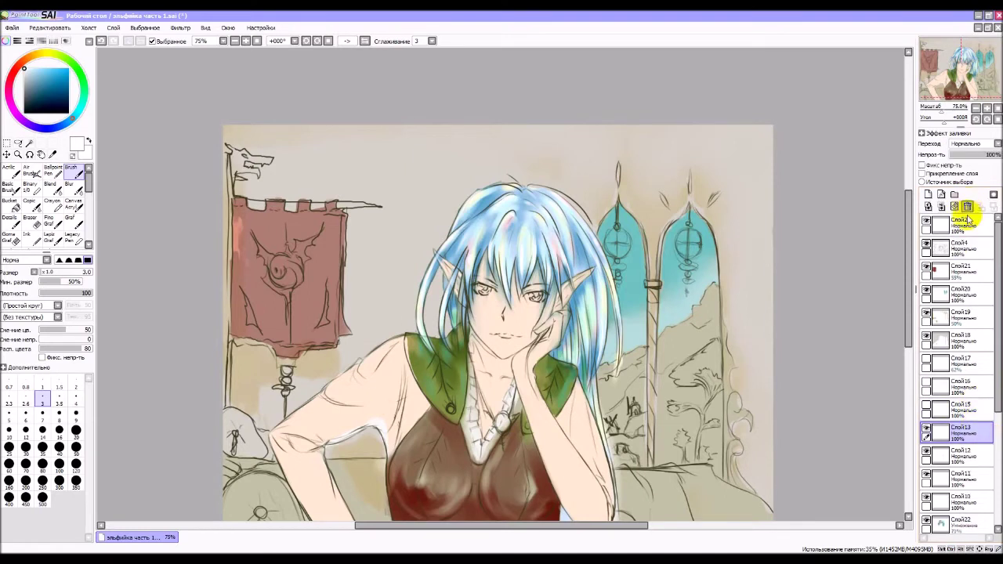
{"action": "left_click", "coordinate": [967, 408]}
{"action": "left_click", "coordinate": [968, 206]}
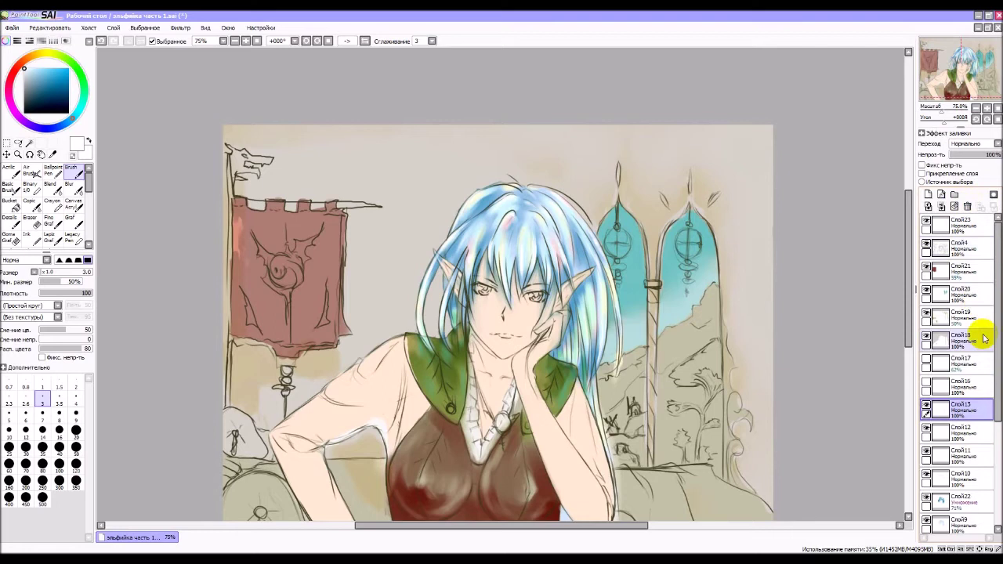
{"action": "left_click", "coordinate": [979, 380]}
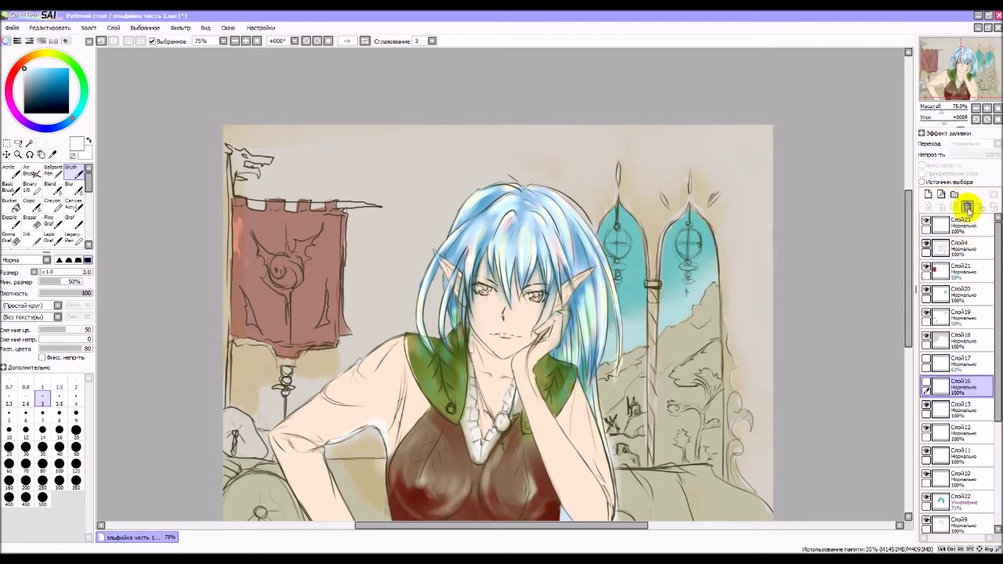
{"action": "left_click", "coordinate": [968, 206]}
{"action": "left_click", "coordinate": [969, 360]}
{"action": "left_click", "coordinate": [968, 206]}
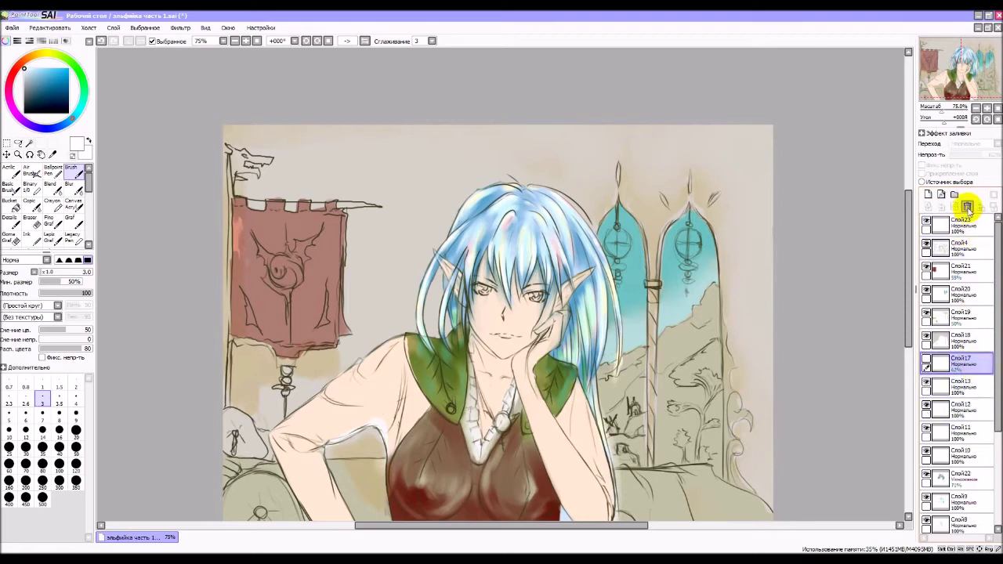
Select Слой13 and toggle its visibility to examine what it contains.
{"action": "left_click", "coordinate": [941, 361]}
{"action": "left_click", "coordinate": [926, 361]}
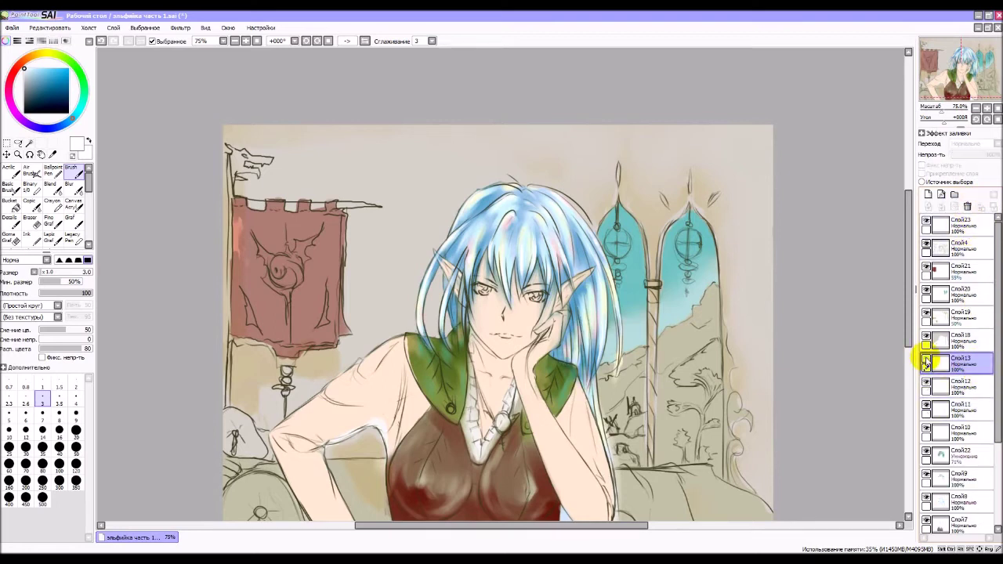
{"action": "left_click", "coordinate": [926, 361]}
{"action": "left_click", "coordinate": [926, 361]}
{"action": "left_click", "coordinate": [927, 362]}
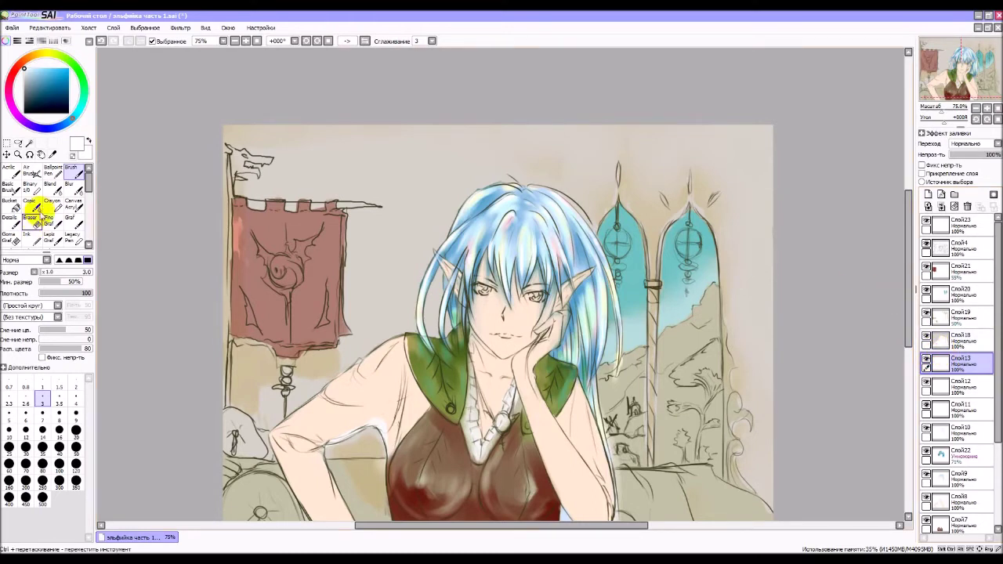
{"action": "scroll", "coordinate": [75, 227], "scroll_direction": "down", "scroll_amount": 5}
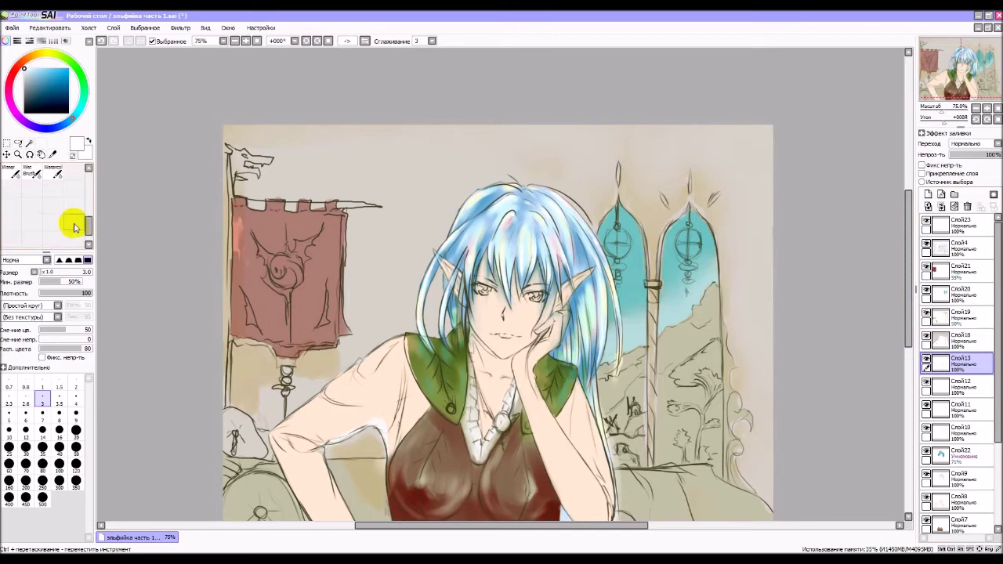
{"action": "scroll", "coordinate": [74, 227], "scroll_direction": "up", "scroll_amount": 5}
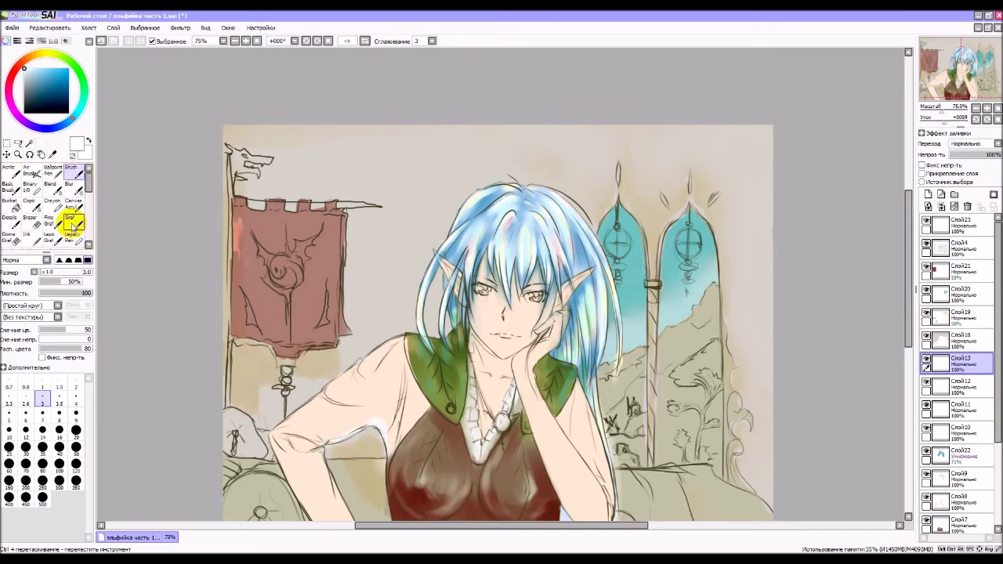
{"action": "scroll", "coordinate": [73, 225], "scroll_direction": "down", "scroll_amount": 3}
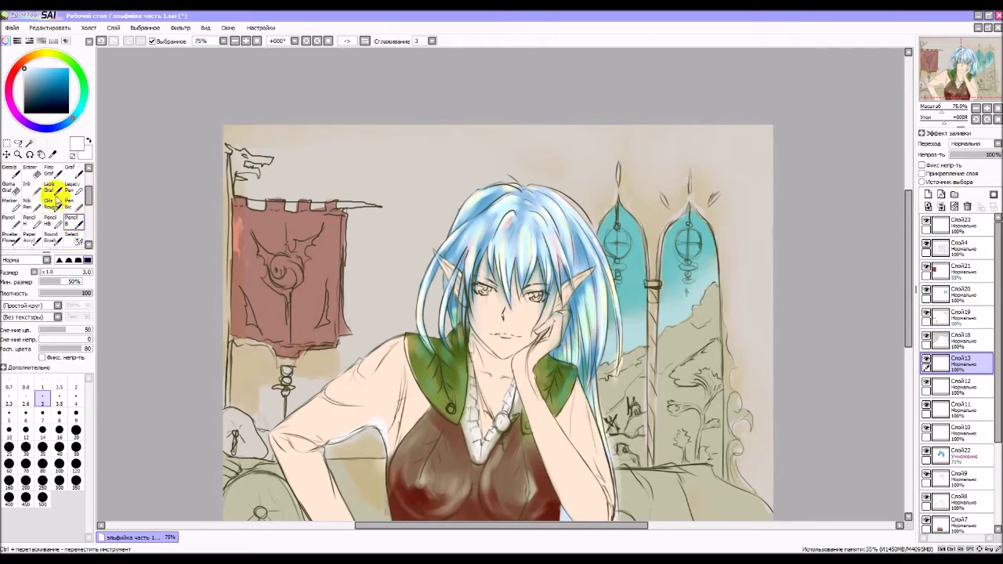
Try rectangular selections covering most of the drawing while leaving out a strip along its right edge, and deselect the area.
{"action": "left_click", "coordinate": [6, 154]}
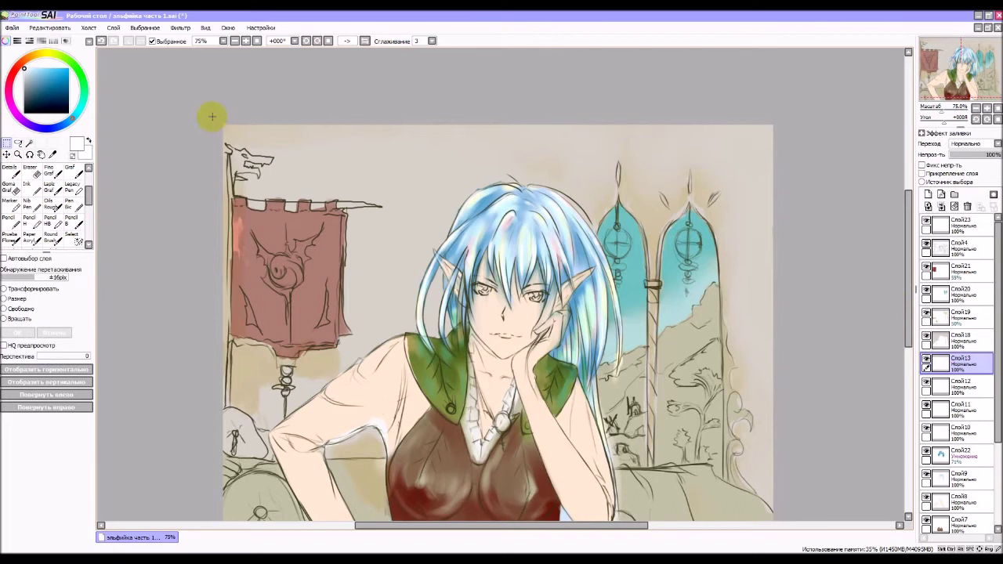
{"action": "scroll", "coordinate": [498, 313], "scroll_direction": "down", "scroll_amount": 2}
{"action": "scroll", "coordinate": [744, 399], "scroll_direction": "down", "scroll_amount": 1}
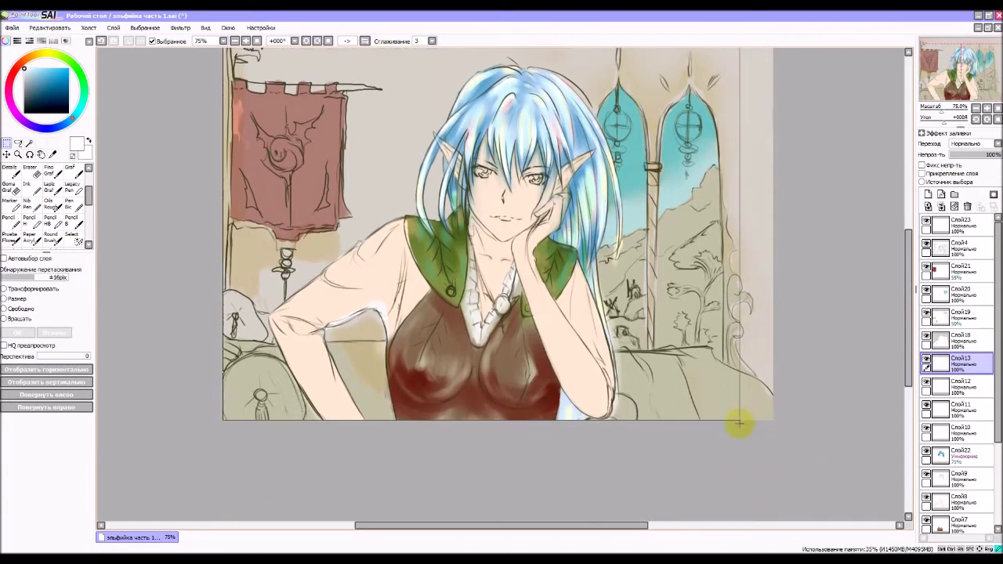
{"action": "scroll", "coordinate": [739, 422], "scroll_direction": "down", "scroll_amount": 3}
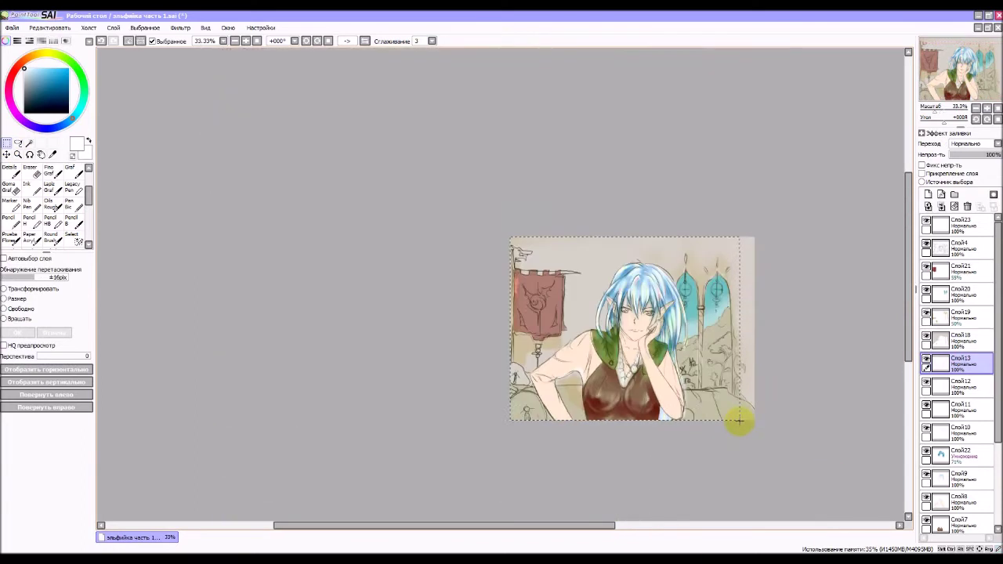
{"action": "scroll", "coordinate": [779, 419], "scroll_direction": "up", "scroll_amount": 1}
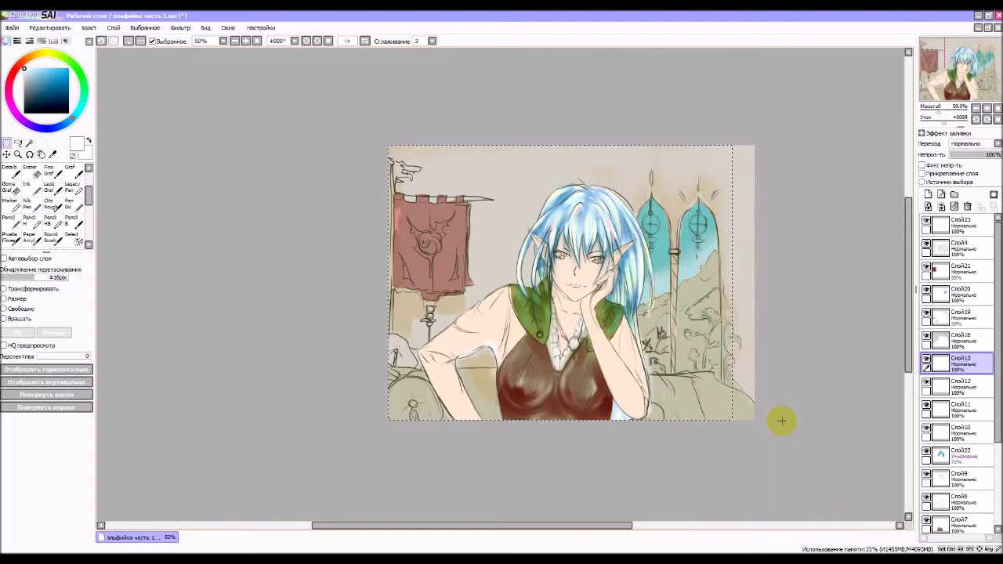
{"action": "scroll", "coordinate": [782, 421], "scroll_direction": "up", "scroll_amount": 1}
{"action": "scroll", "coordinate": [782, 419], "scroll_direction": "down", "scroll_amount": 1}
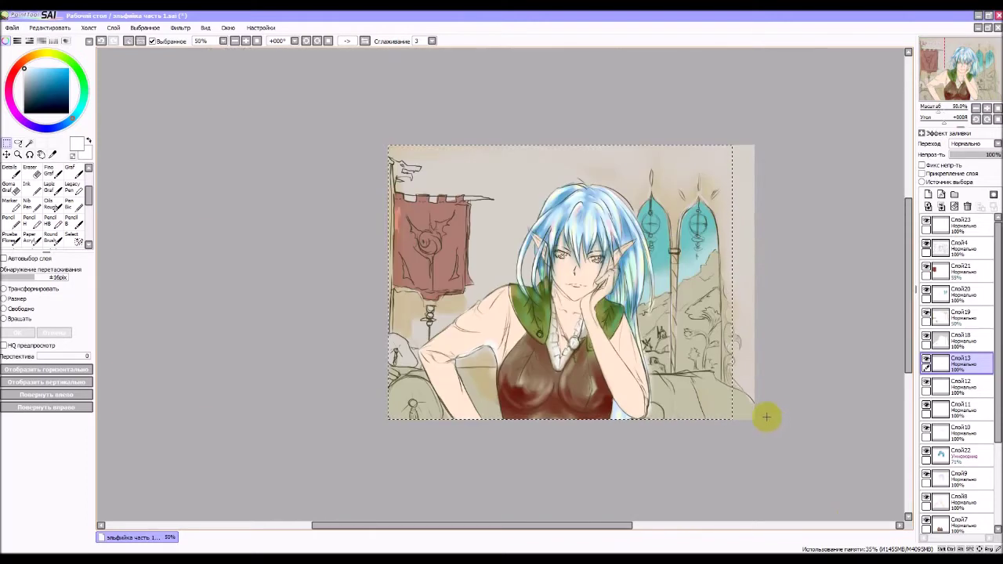
{"action": "left_click_drag", "start_coordinate": [383, 138], "coordinate": [714, 428]}
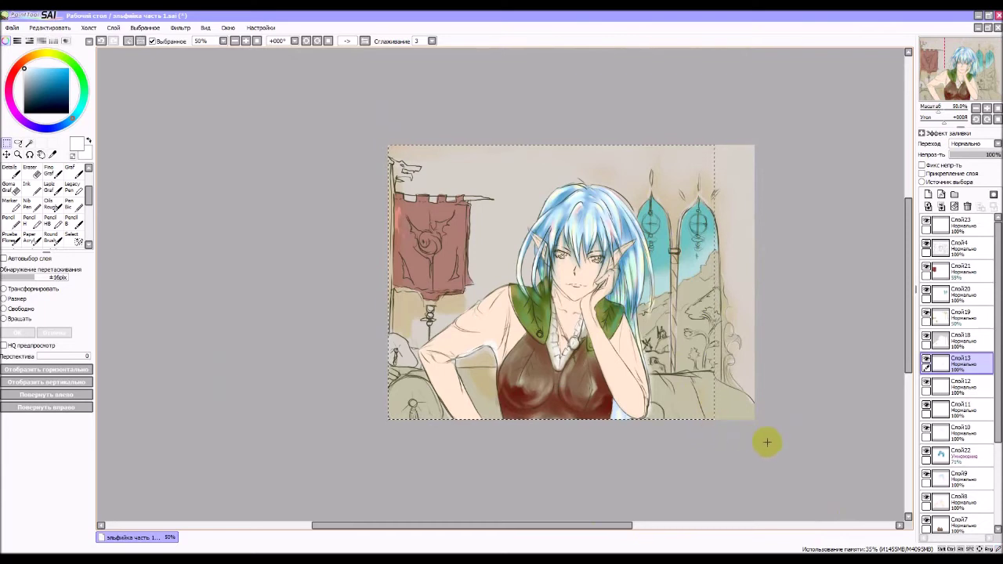
{"action": "left_click_drag", "start_coordinate": [625, 524], "coordinate": [596, 515]}
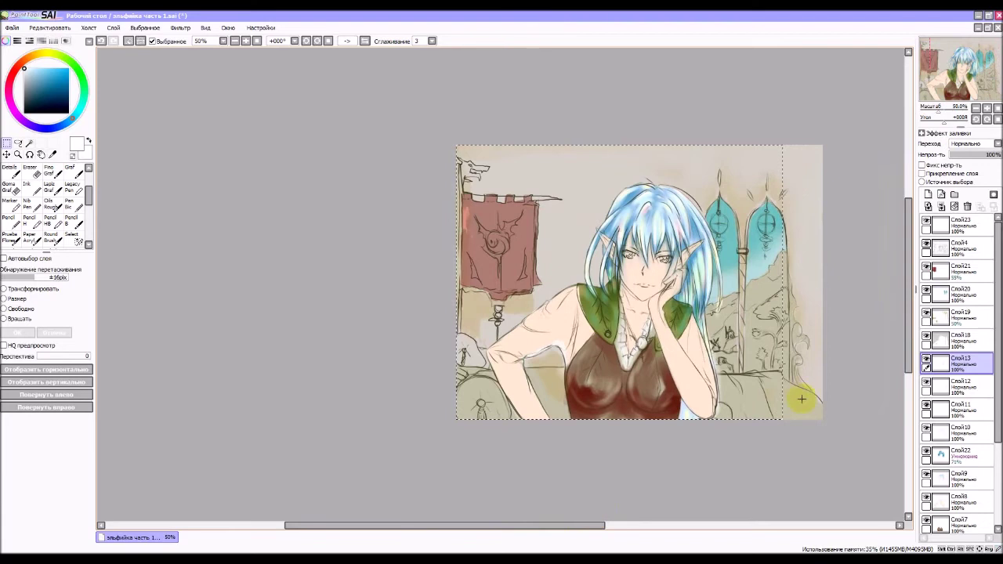
{"action": "key", "text": "ctrl+d"}
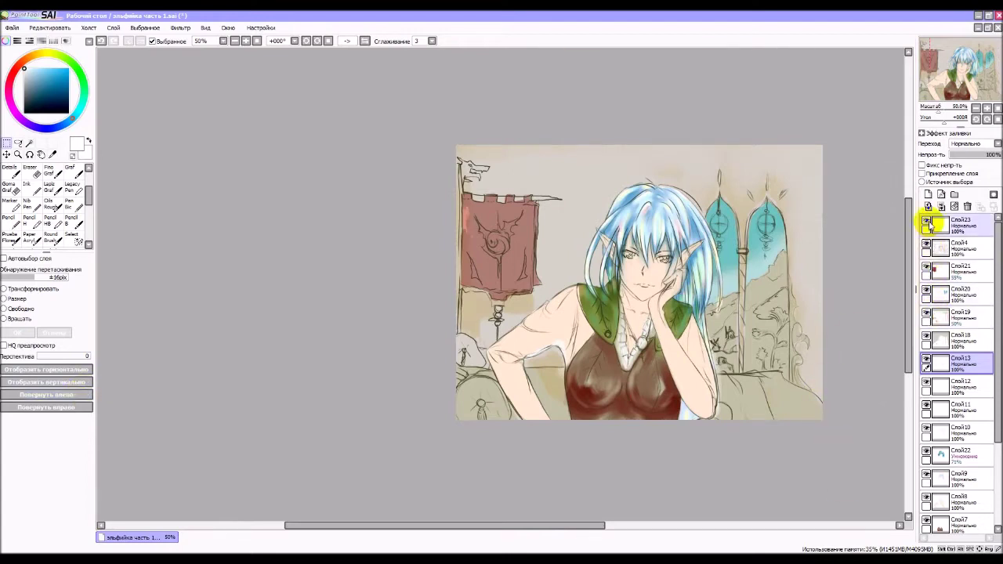
Toggle the visibility of Слой2, Слой3 and Слой5 one by one to examine what each layer contains.
{"action": "scroll", "coordinate": [954, 469], "scroll_direction": "down", "scroll_amount": 3}
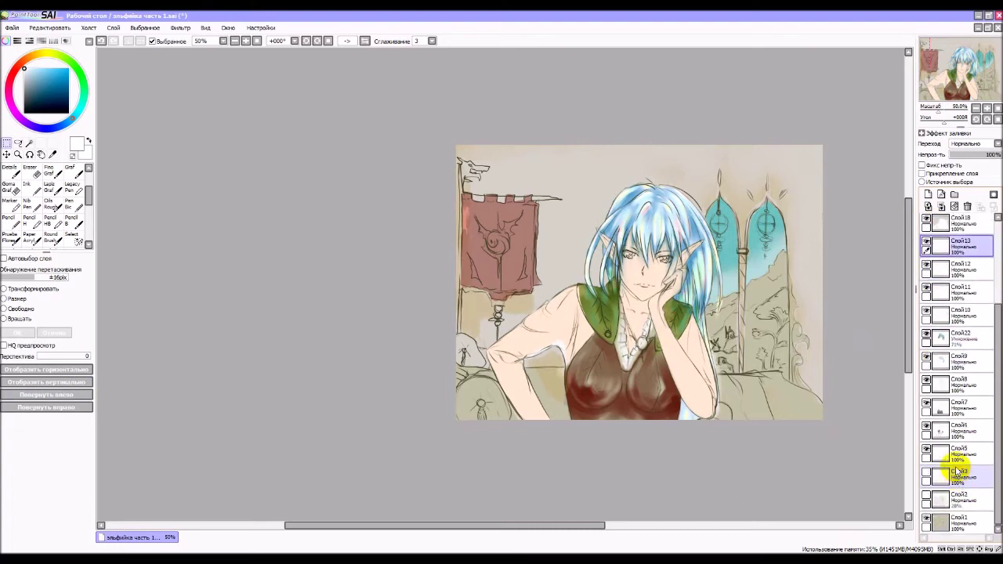
{"action": "left_click", "coordinate": [927, 496]}
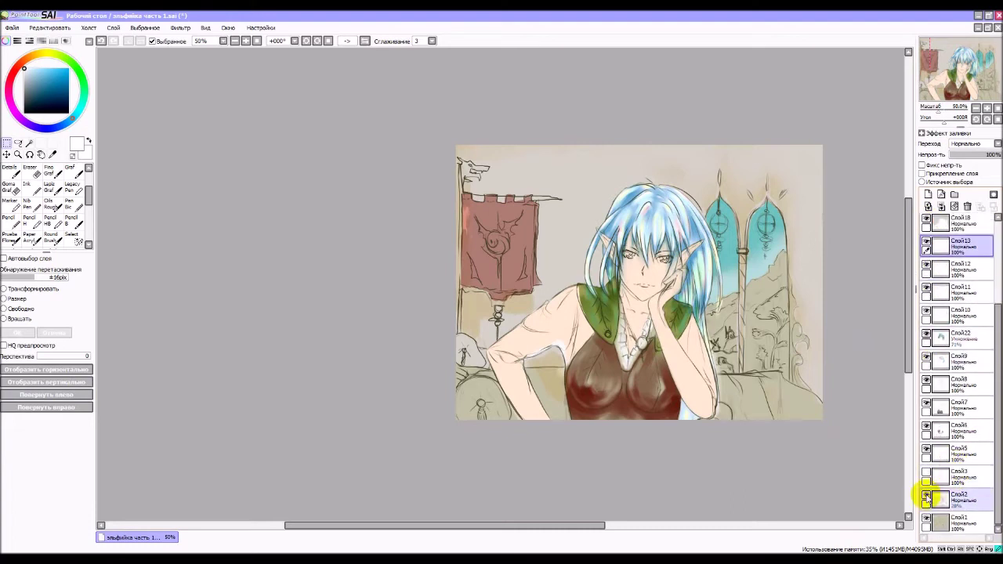
{"action": "left_click", "coordinate": [927, 496]}
{"action": "left_click", "coordinate": [928, 473]}
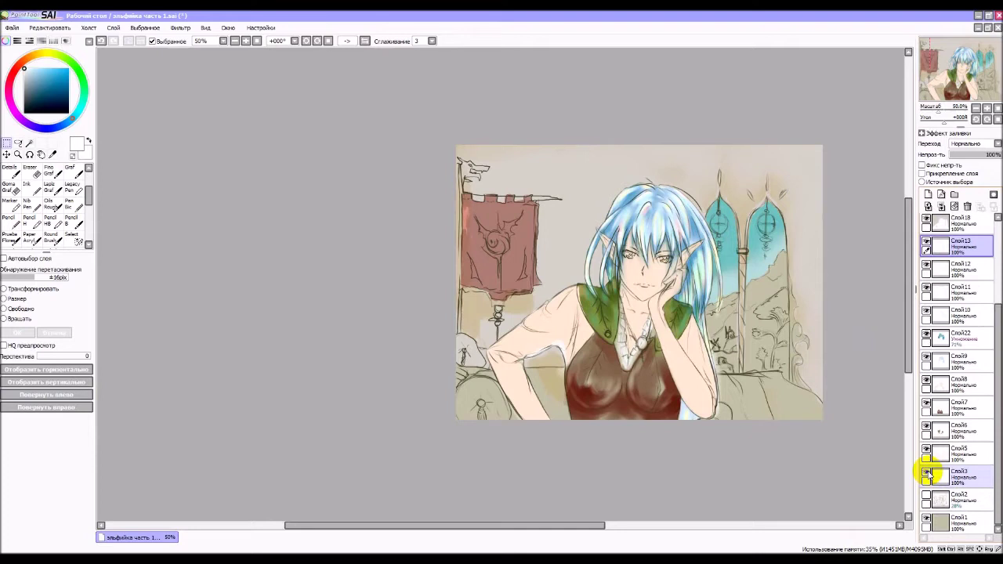
{"action": "left_click", "coordinate": [928, 473]}
{"action": "left_click", "coordinate": [928, 452]}
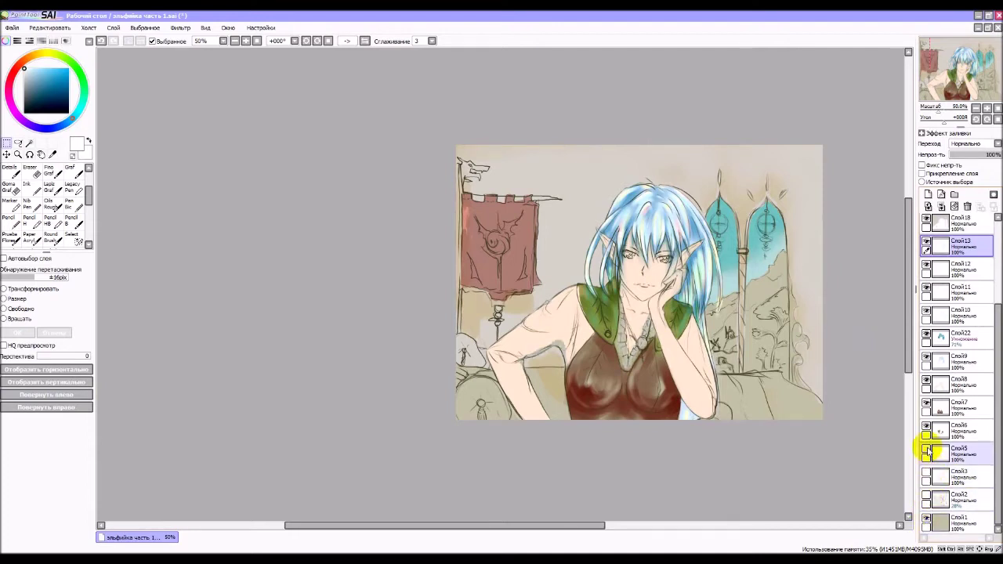
{"action": "left_click", "coordinate": [928, 452]}
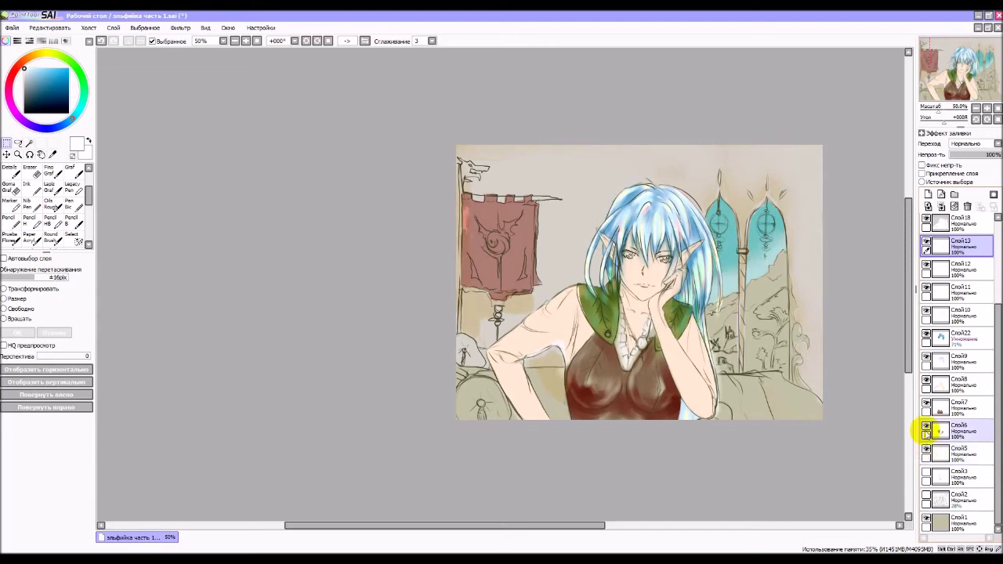
{"action": "scroll", "coordinate": [925, 415], "scroll_direction": "up", "scroll_amount": 5}
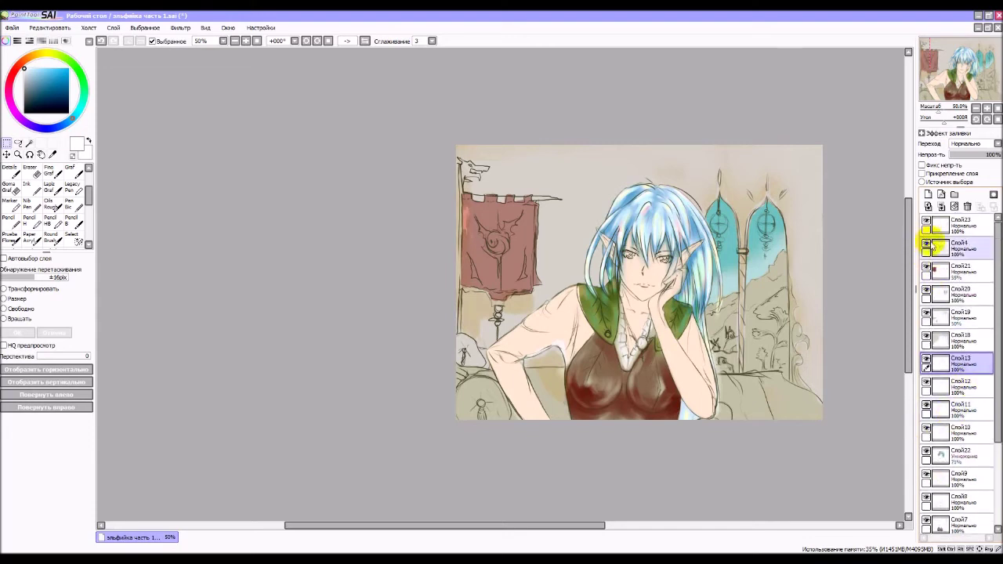
Compare the drawing with and without the line art on Слой4, and examine Слой3 and Слой2 while the line art is hidden.
{"action": "left_click", "coordinate": [926, 244]}
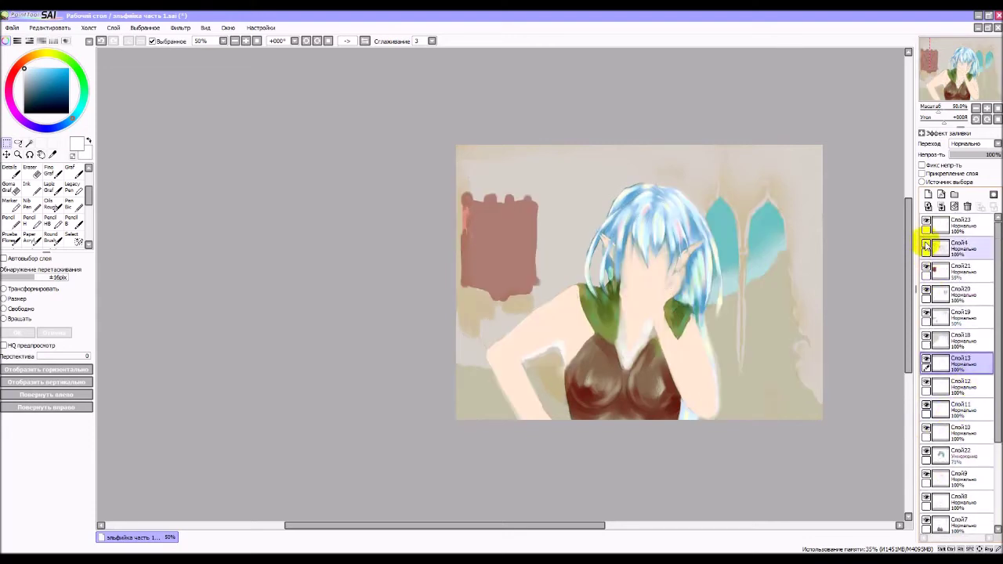
{"action": "left_click", "coordinate": [926, 245]}
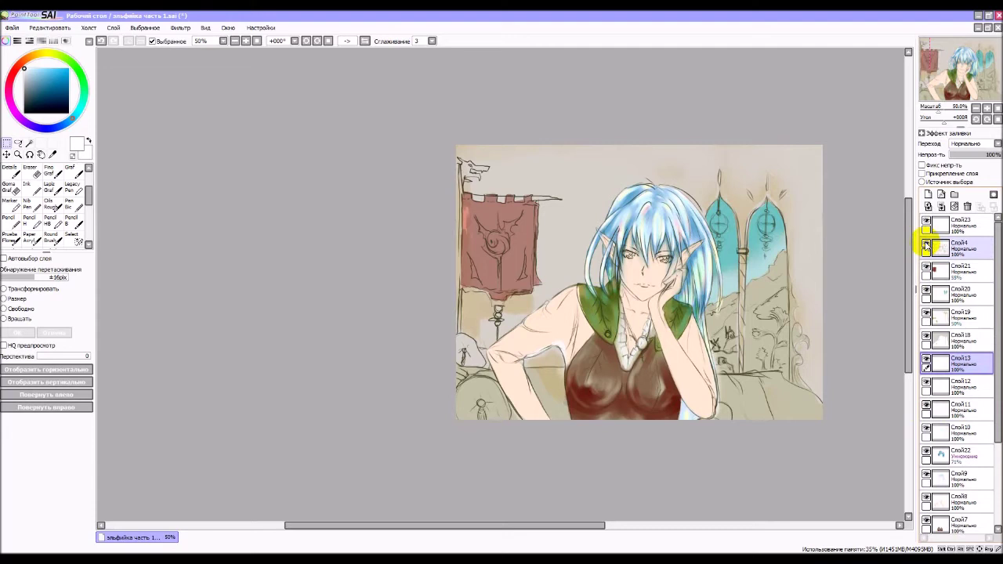
{"action": "left_click", "coordinate": [927, 245]}
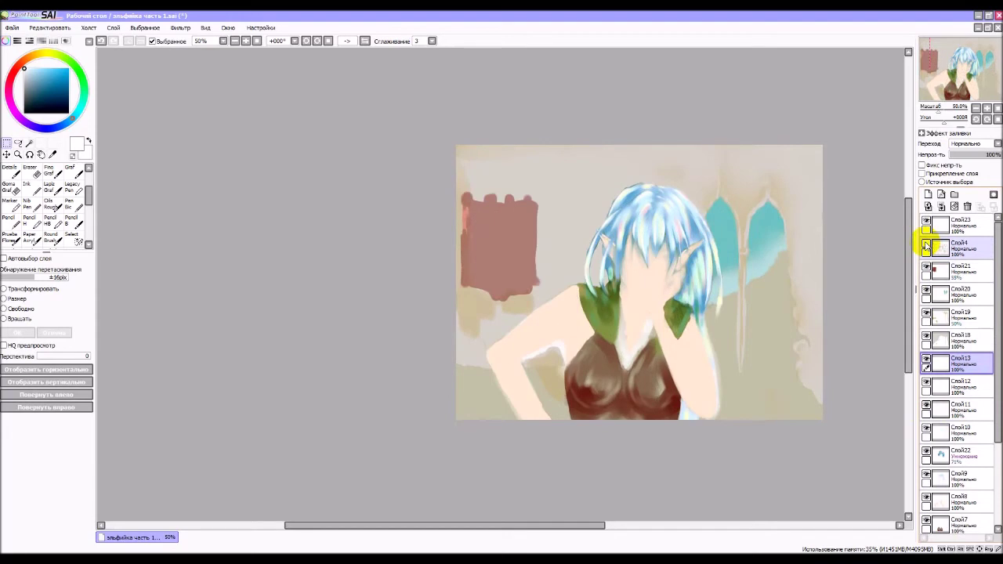
{"action": "scroll", "coordinate": [936, 475], "scroll_direction": "down", "scroll_amount": 3}
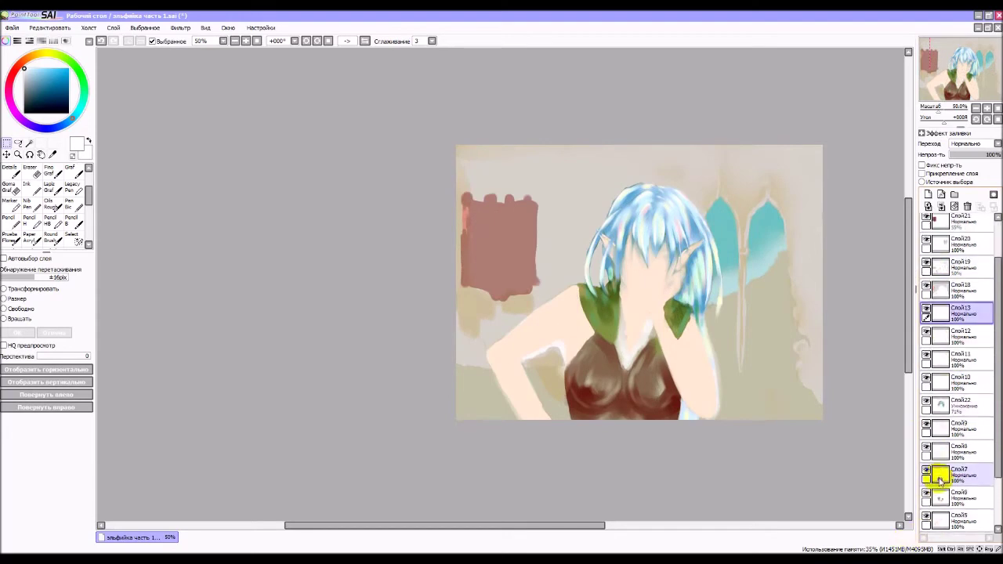
{"action": "scroll", "coordinate": [935, 492], "scroll_direction": "down", "scroll_amount": 1}
{"action": "left_click", "coordinate": [926, 474]}
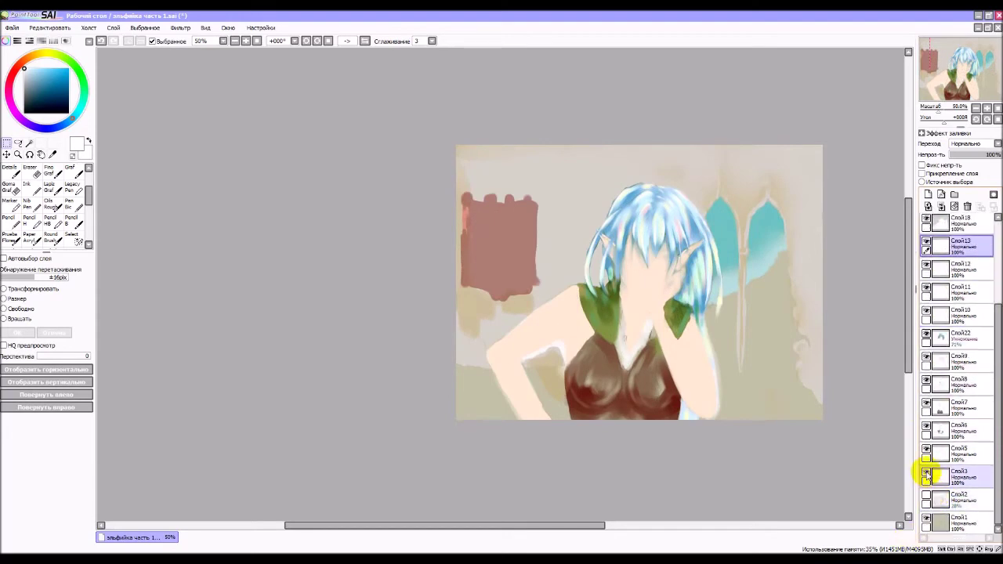
{"action": "left_click", "coordinate": [926, 473]}
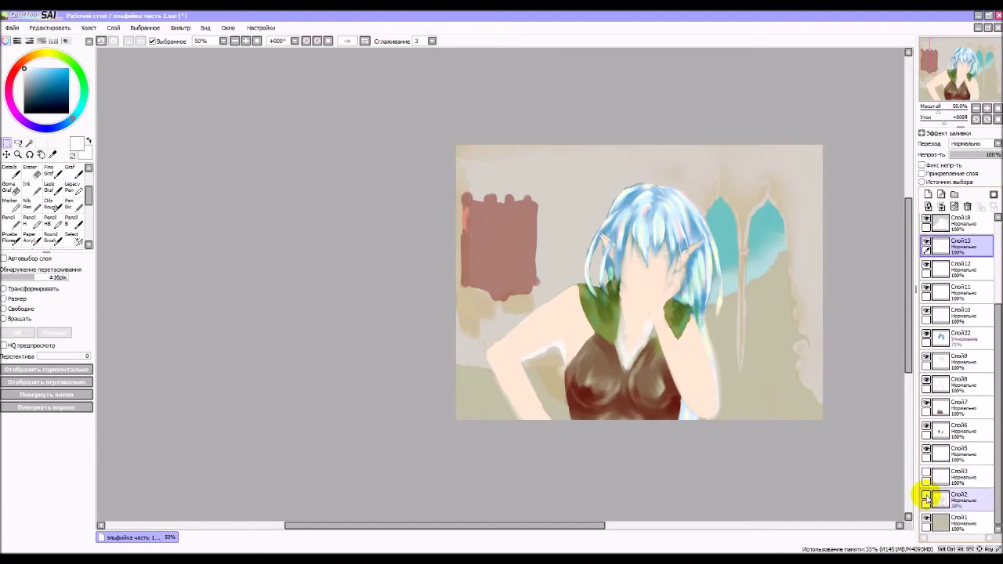
{"action": "left_click", "coordinate": [927, 496]}
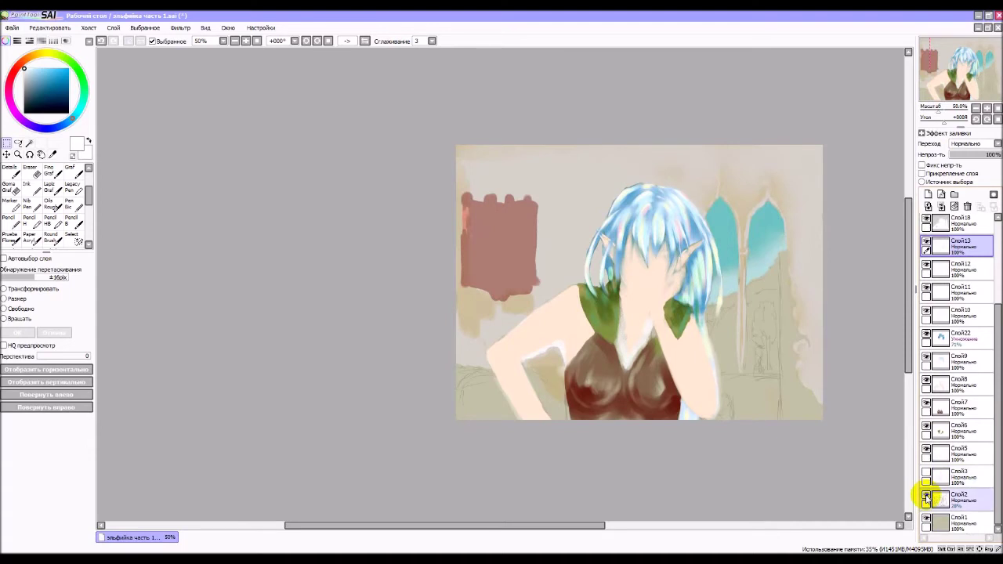
{"action": "left_click", "coordinate": [927, 496]}
{"action": "scroll", "coordinate": [926, 496], "scroll_direction": "up", "scroll_amount": 4}
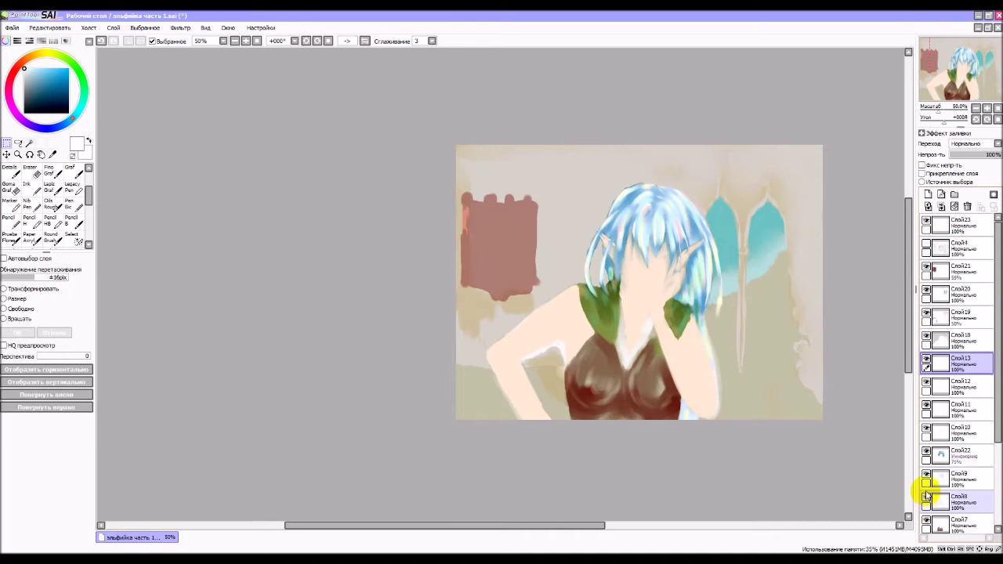
{"action": "left_click", "coordinate": [927, 246]}
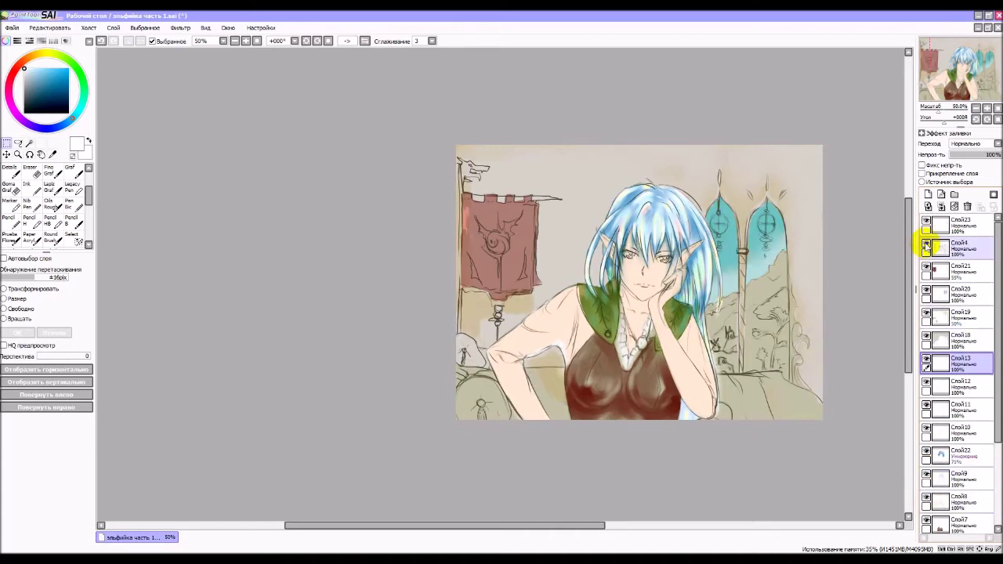
Hide the line art layer Слой4 and review the colour layers beneath it.
{"action": "left_click", "coordinate": [927, 246]}
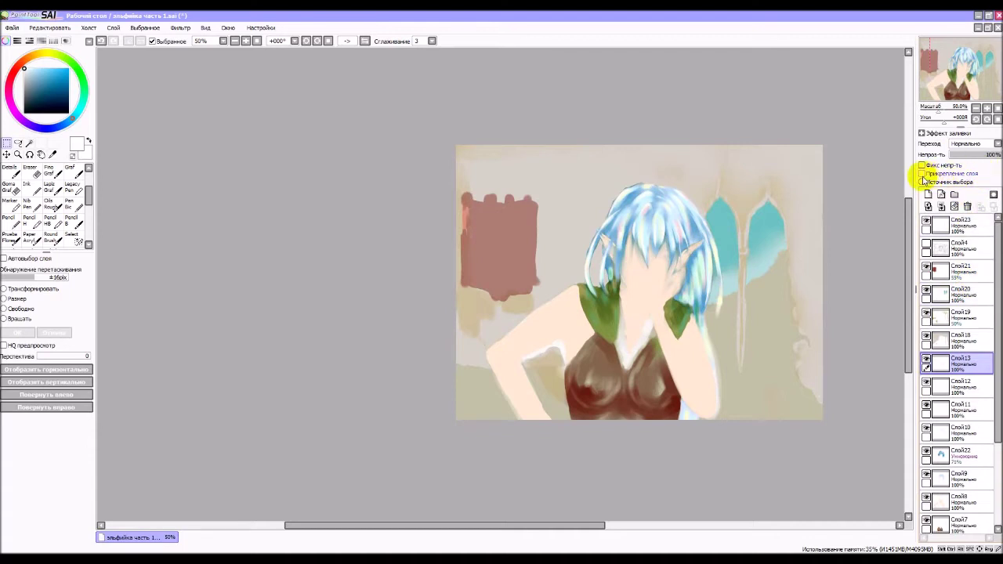
{"action": "left_click", "coordinate": [923, 174]}
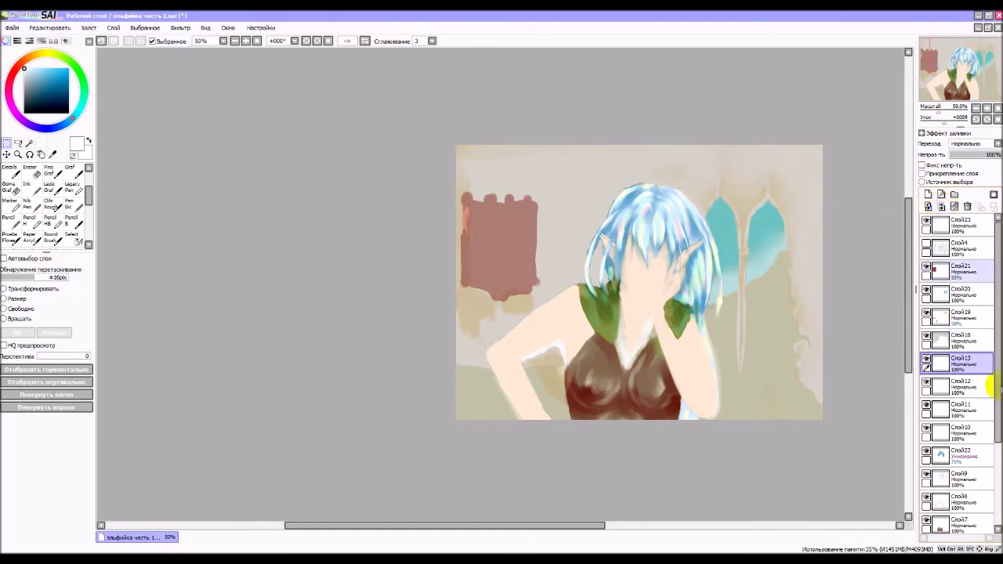
{"action": "scroll", "coordinate": [989, 416], "scroll_direction": "down", "scroll_amount": 3}
{"action": "scroll", "coordinate": [989, 421], "scroll_direction": "down", "scroll_amount": 1}
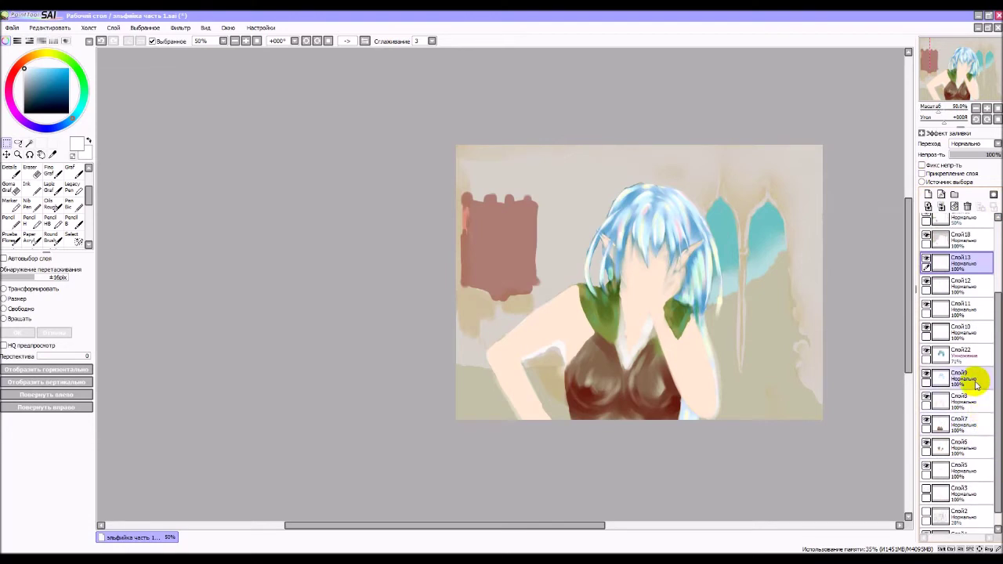
{"action": "scroll", "coordinate": [978, 385], "scroll_direction": "up", "scroll_amount": 5}
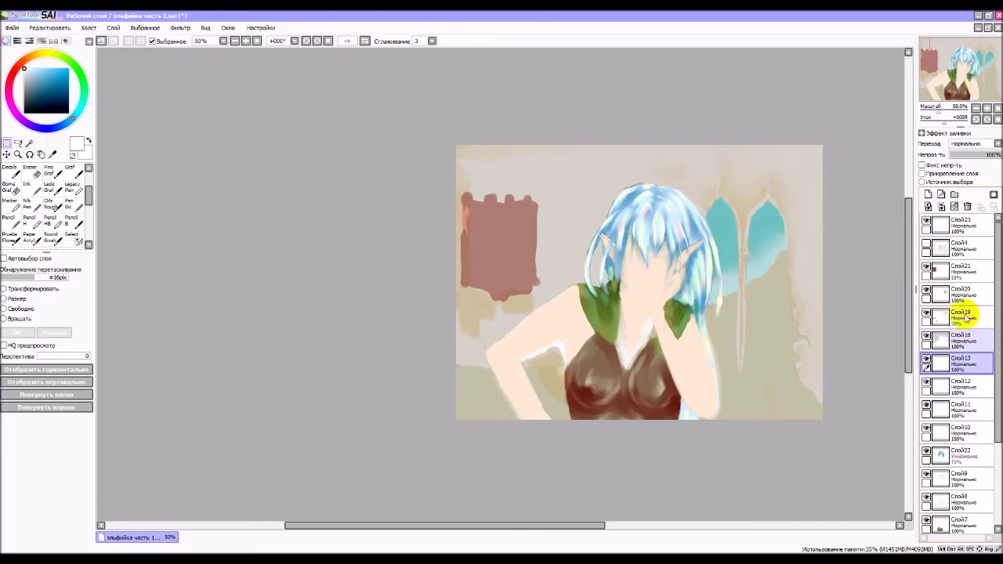
Merge Слой21 down through the colour layers below it, one after another, until everything is combined into Слой7.
{"action": "left_click", "coordinate": [978, 276]}
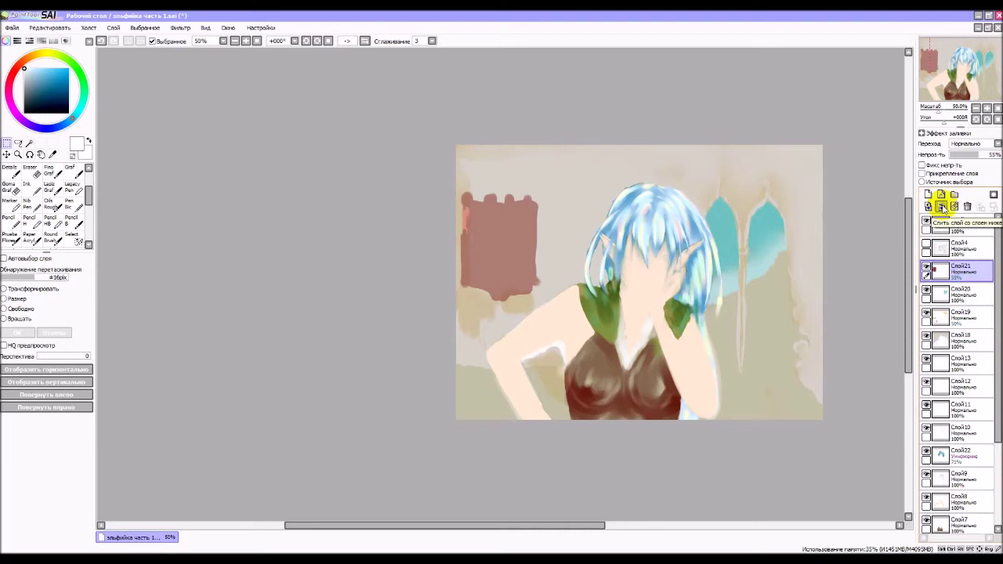
{"action": "left_click", "coordinate": [943, 207]}
{"action": "left_click", "coordinate": [944, 208]}
{"action": "left_click", "coordinate": [943, 208]}
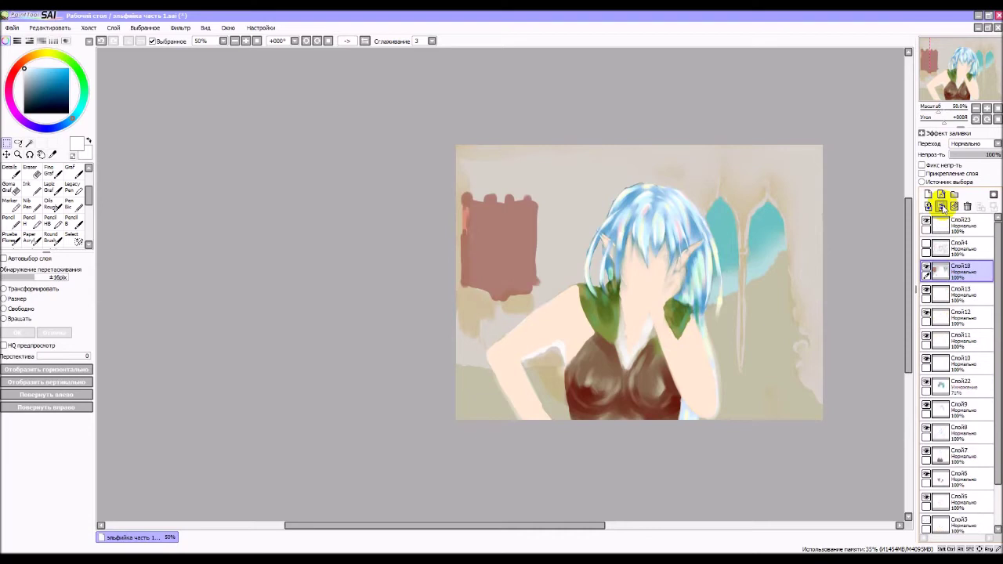
{"action": "left_click", "coordinate": [943, 208]}
{"action": "left_click", "coordinate": [943, 208]}
{"action": "left_click", "coordinate": [943, 207]}
{"action": "left_click", "coordinate": [943, 208]}
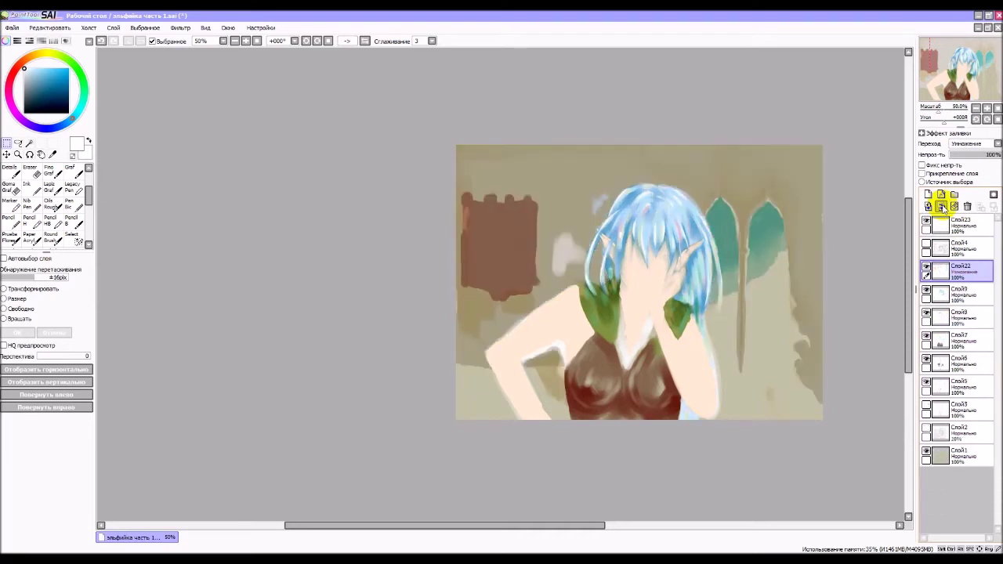
{"action": "left_click", "coordinate": [943, 208]}
{"action": "left_click", "coordinate": [943, 208]}
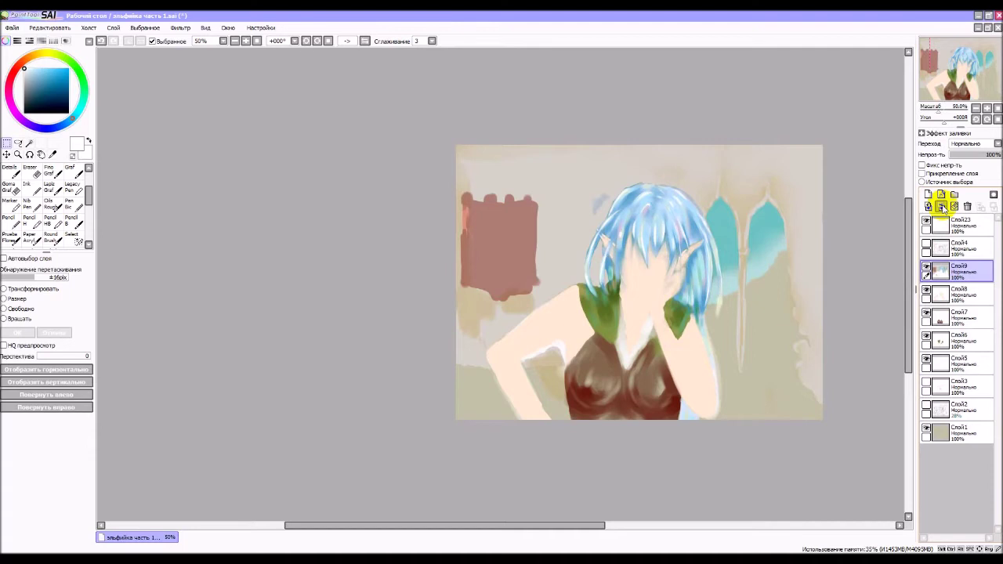
{"action": "left_click", "coordinate": [943, 208]}
{"action": "left_click", "coordinate": [943, 208]}
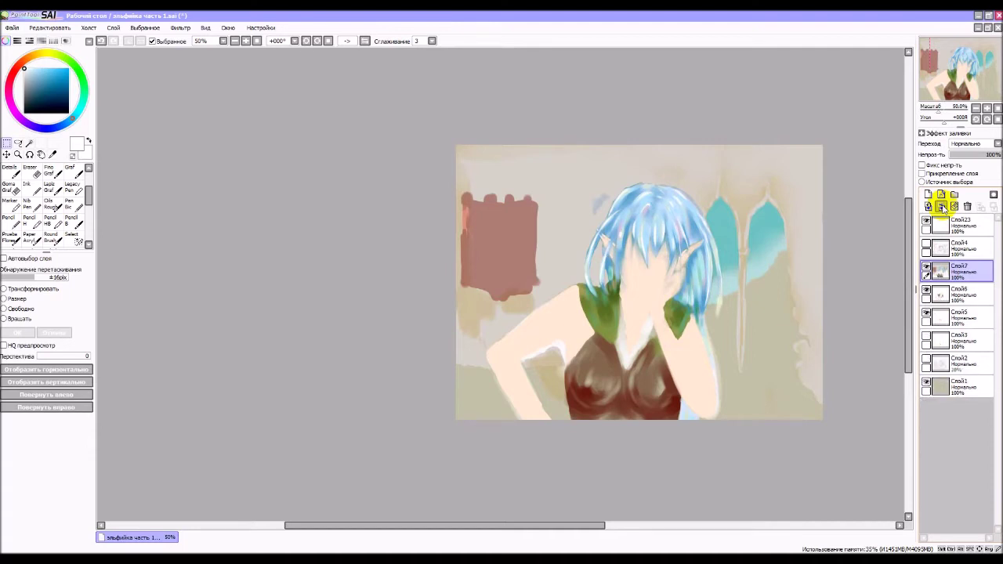
Merge Слой7 down into Слой6 and compare the combined colours with the line art layer Слой4 shown and hidden.
{"action": "left_click", "coordinate": [943, 208]}
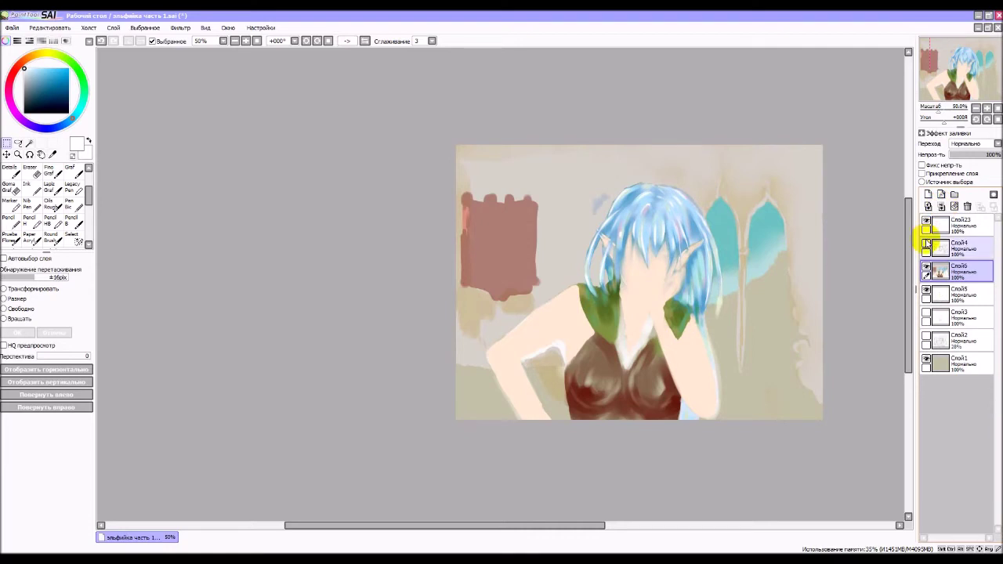
{"action": "left_click", "coordinate": [927, 245]}
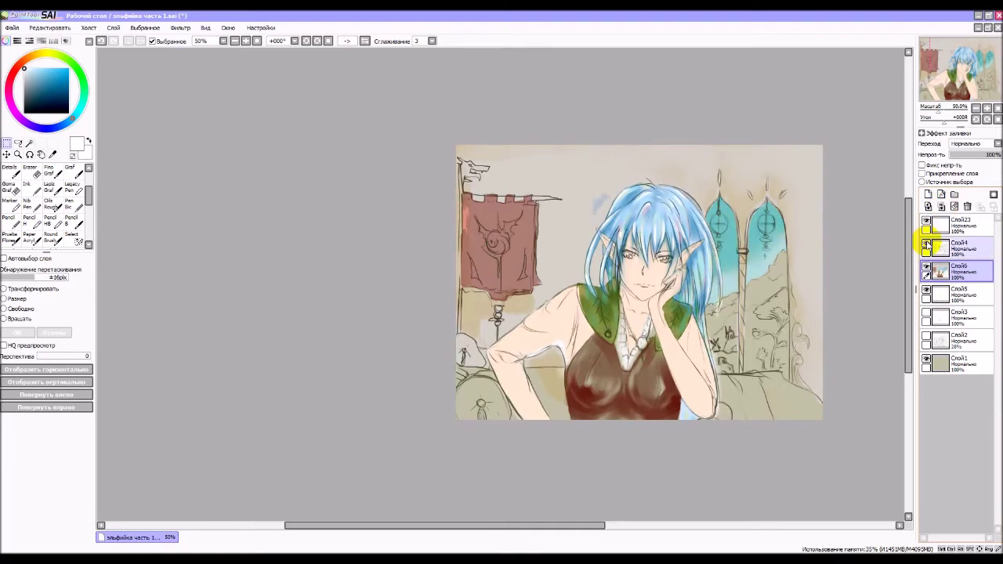
{"action": "left_click", "coordinate": [928, 245]}
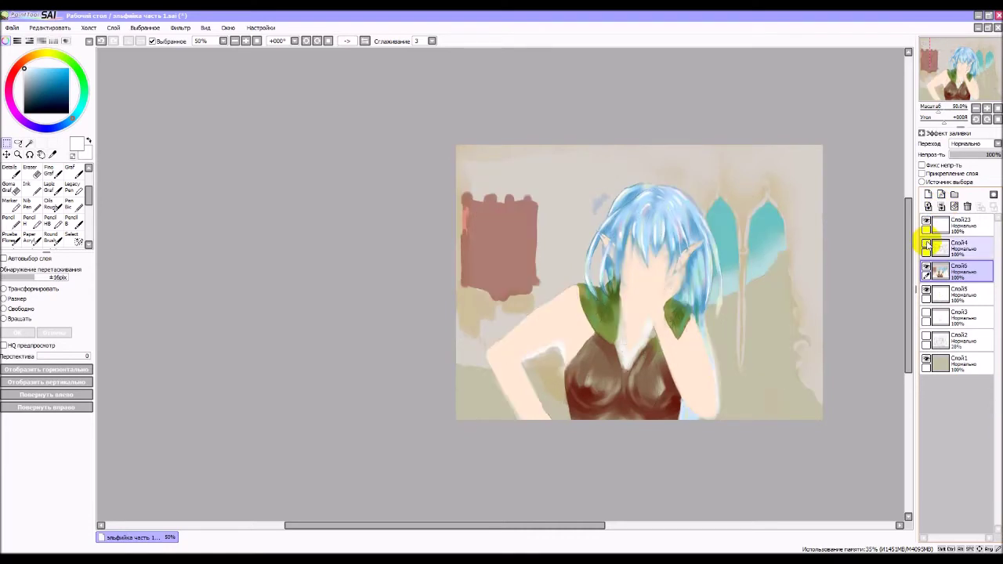
Move the white shirt layer Слой5 above Слой6 and show the line art layer Слой4.
{"action": "left_click", "coordinate": [926, 292]}
{"action": "left_click", "coordinate": [927, 292]}
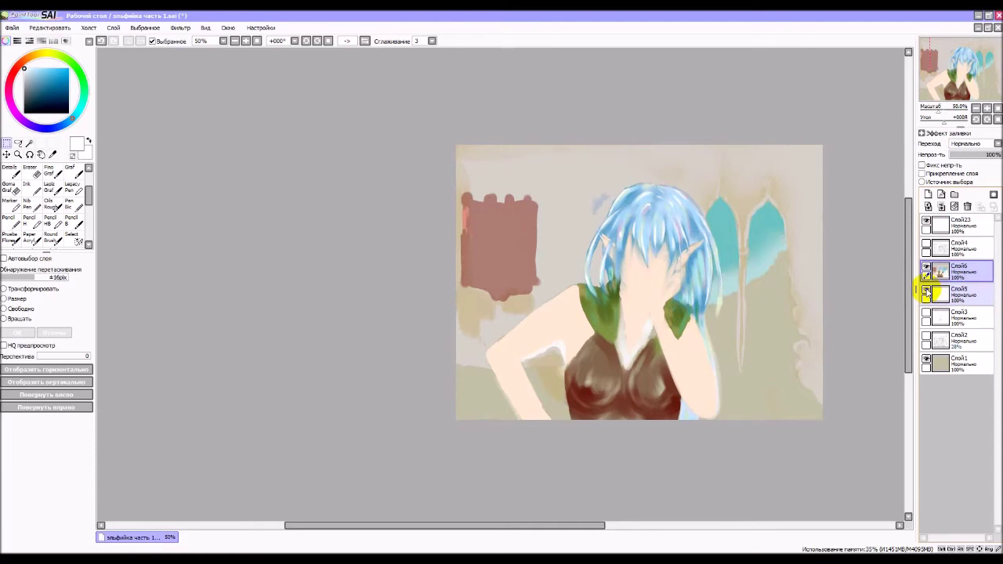
{"action": "left_click", "coordinate": [926, 292]}
{"action": "left_click", "coordinate": [926, 291]}
{"action": "left_click", "coordinate": [927, 292]}
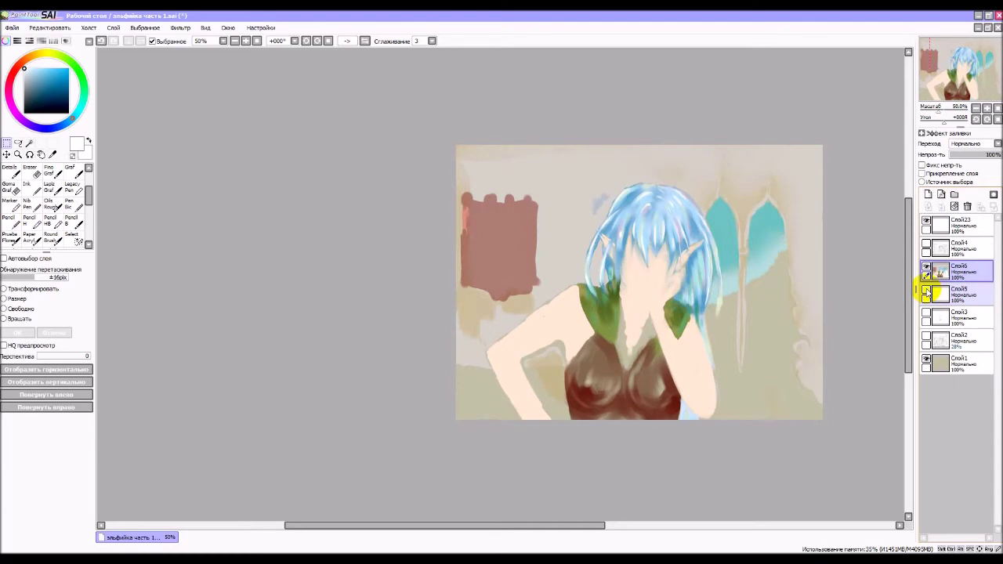
{"action": "left_click", "coordinate": [927, 292]}
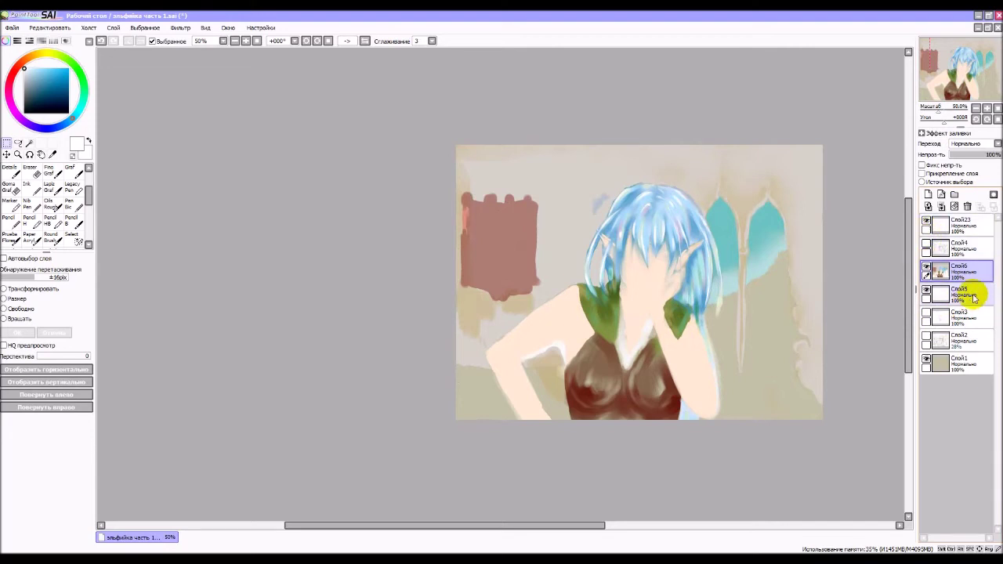
{"action": "left_click_drag", "start_coordinate": [974, 296], "coordinate": [974, 271]}
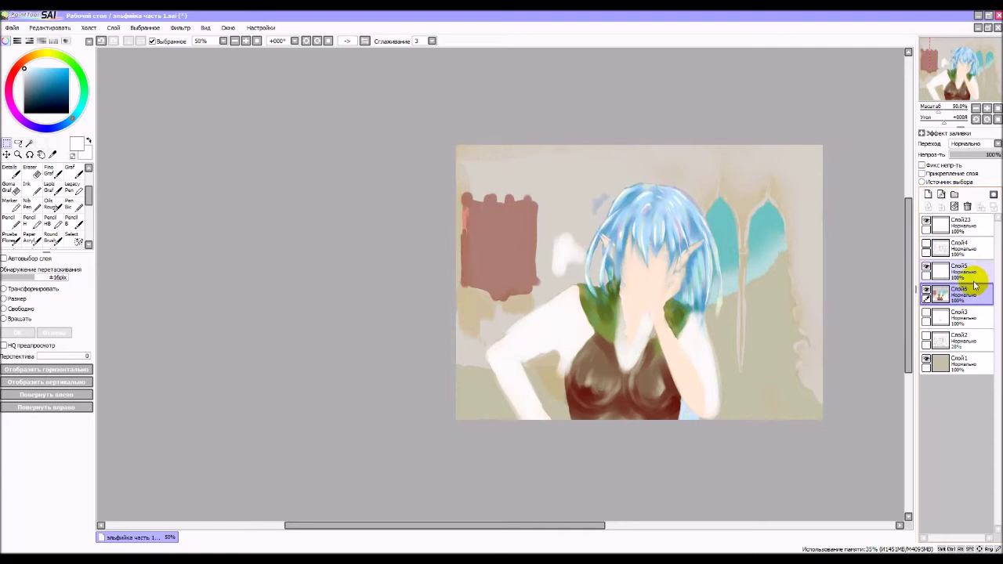
{"action": "left_click", "coordinate": [926, 248]}
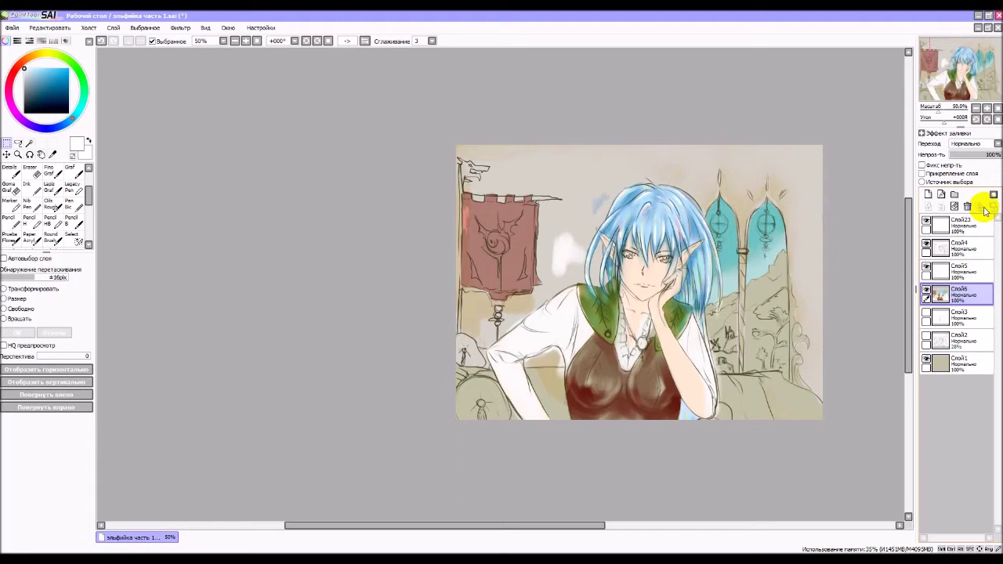
Try out the opacity of Слой6 and of Слой5, leaving both at 100%.
{"action": "left_click", "coordinate": [987, 155]}
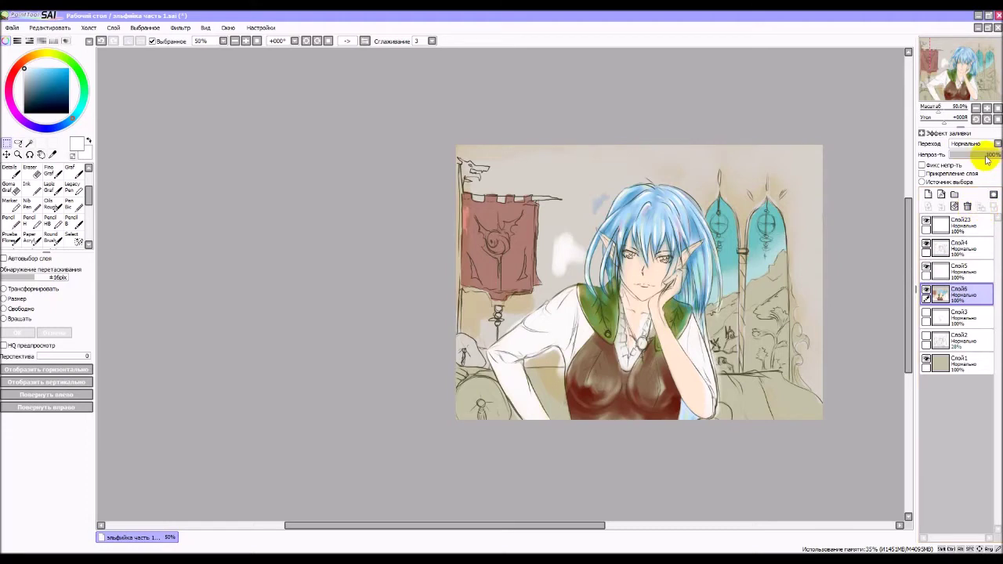
{"action": "mouse_move", "coordinate": [987, 155]}
{"action": "left_mouse_down"}
{"action": "mouse_move", "coordinate": [968, 159]}
{"action": "mouse_move", "coordinate": [994, 161]}
{"action": "left_mouse_up"}
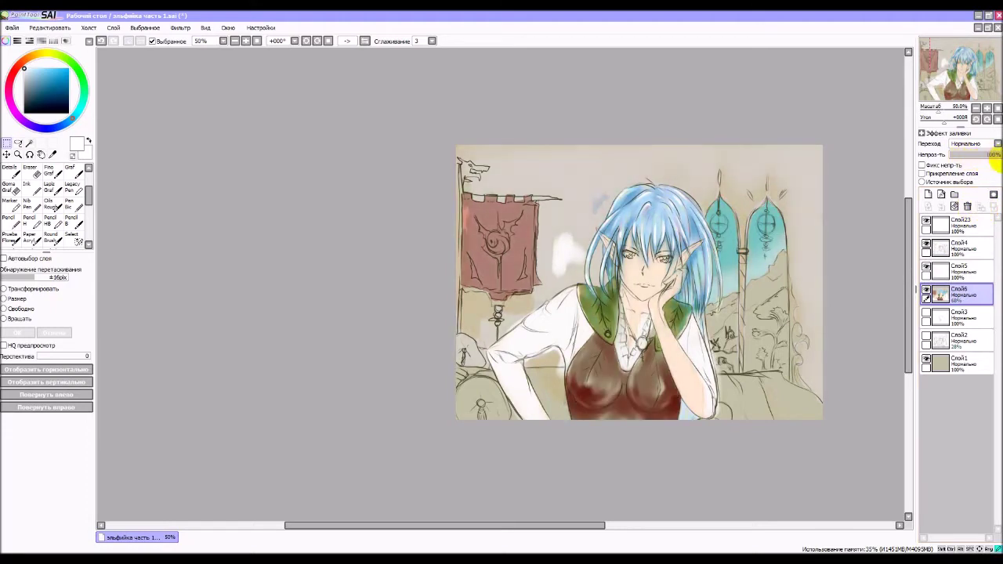
{"action": "left_click", "coordinate": [976, 272]}
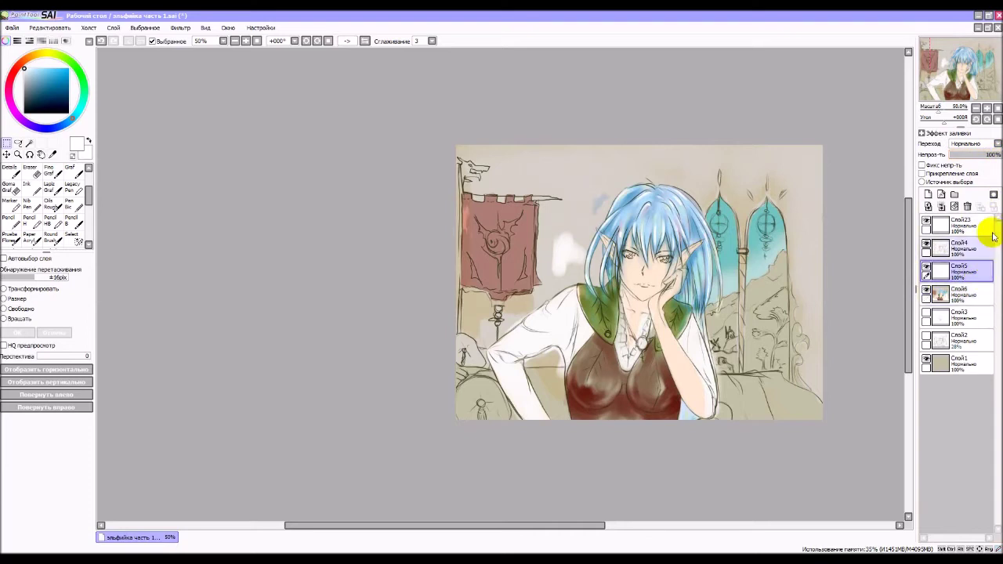
{"action": "mouse_move", "coordinate": [996, 156]}
{"action": "left_mouse_down"}
{"action": "mouse_move", "coordinate": [951, 157]}
{"action": "mouse_move", "coordinate": [996, 157]}
{"action": "left_mouse_up"}
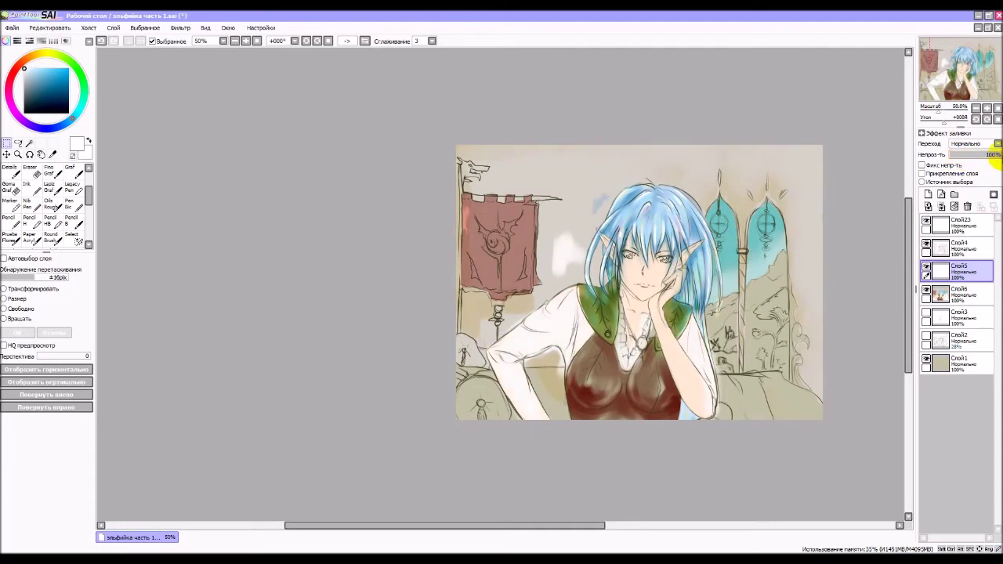
Try the blend modes Умножение, Экран, Наложение and Сложение on the shirt layer Слой5.
{"action": "left_click", "coordinate": [996, 145]}
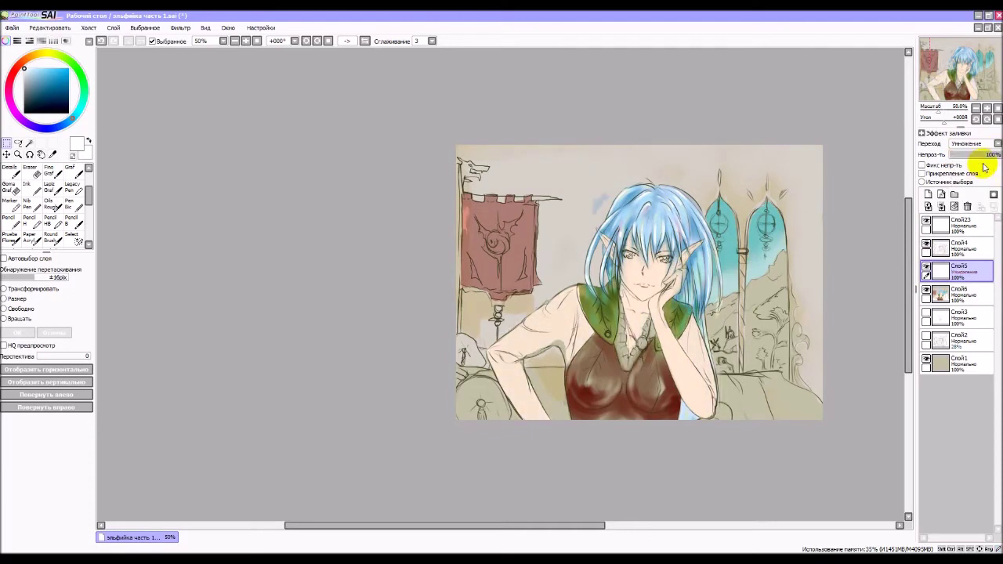
{"action": "left_click", "coordinate": [976, 161]}
{"action": "left_click", "coordinate": [976, 144]}
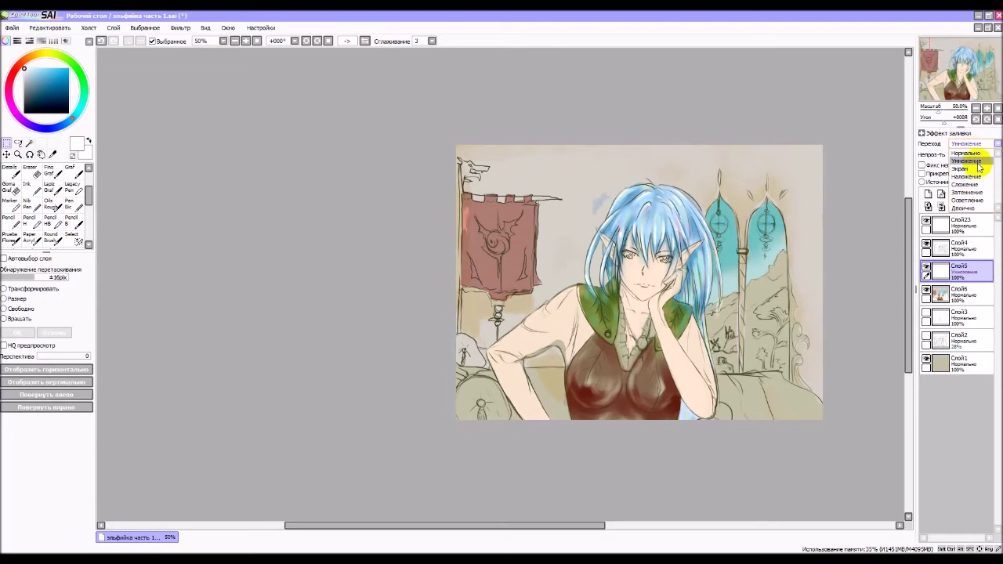
{"action": "left_click", "coordinate": [979, 172]}
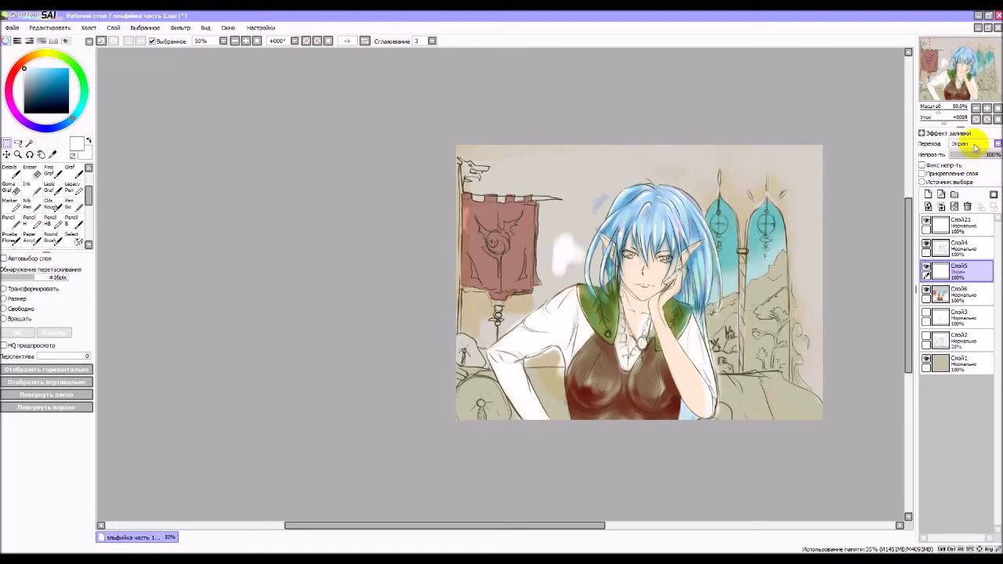
{"action": "left_click", "coordinate": [976, 146]}
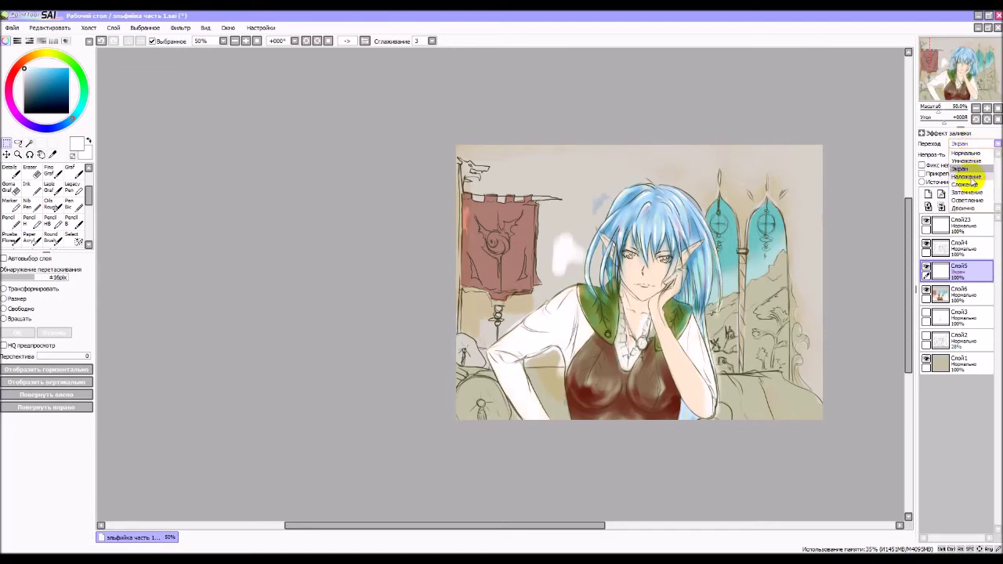
{"action": "left_click", "coordinate": [970, 177]}
{"action": "left_click", "coordinate": [974, 146]}
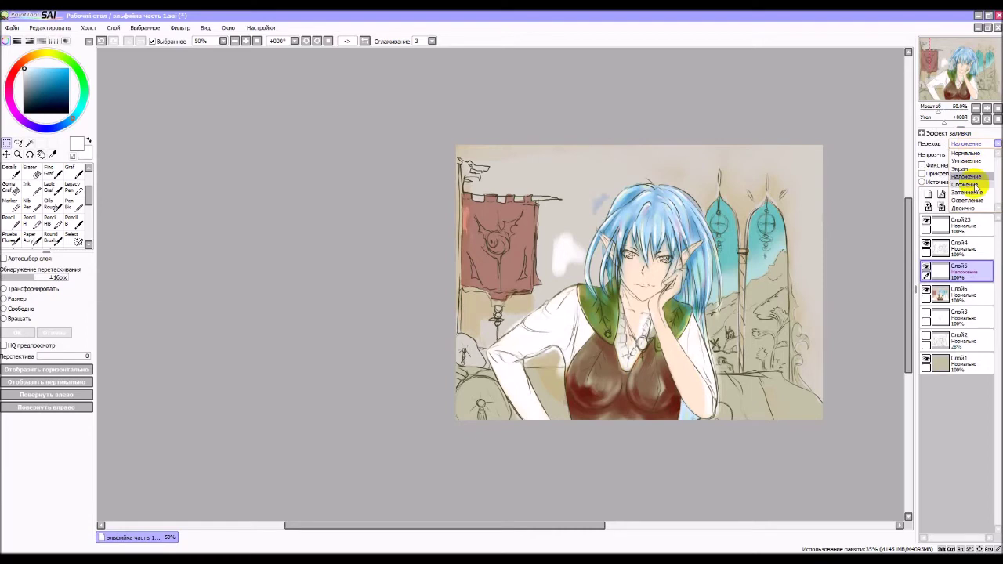
{"action": "left_click", "coordinate": [977, 185]}
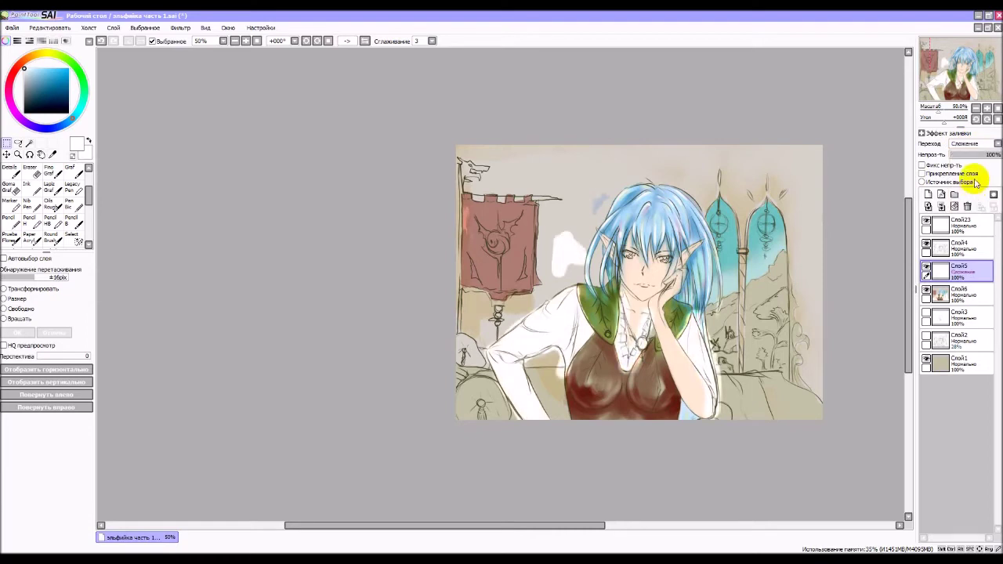
Try the blend modes Затемнение, Осветление and Двоично on the shirt layer Слой5.
{"action": "left_click", "coordinate": [972, 144]}
{"action": "left_click", "coordinate": [972, 192]}
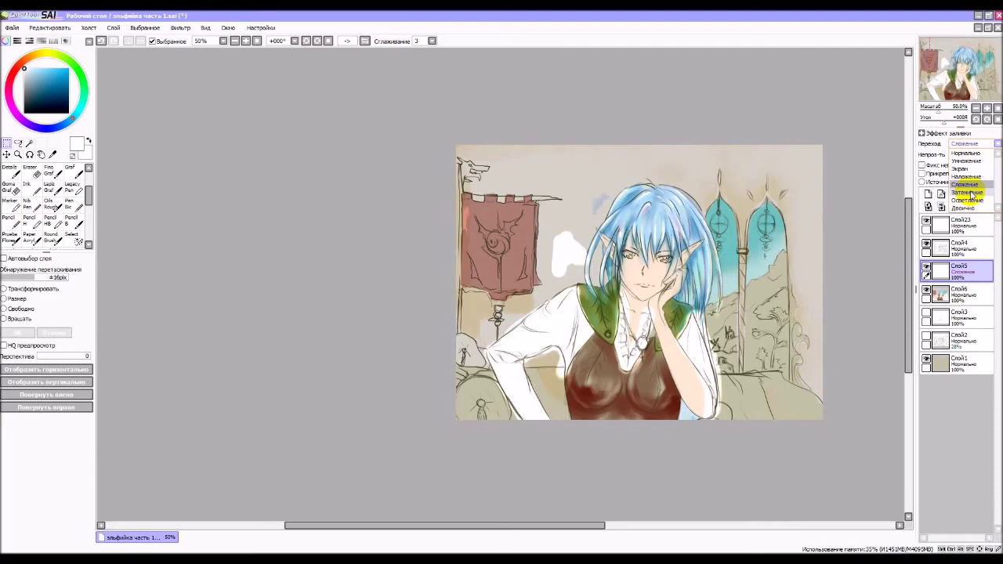
{"action": "left_click", "coordinate": [972, 144]}
{"action": "left_click", "coordinate": [970, 201]}
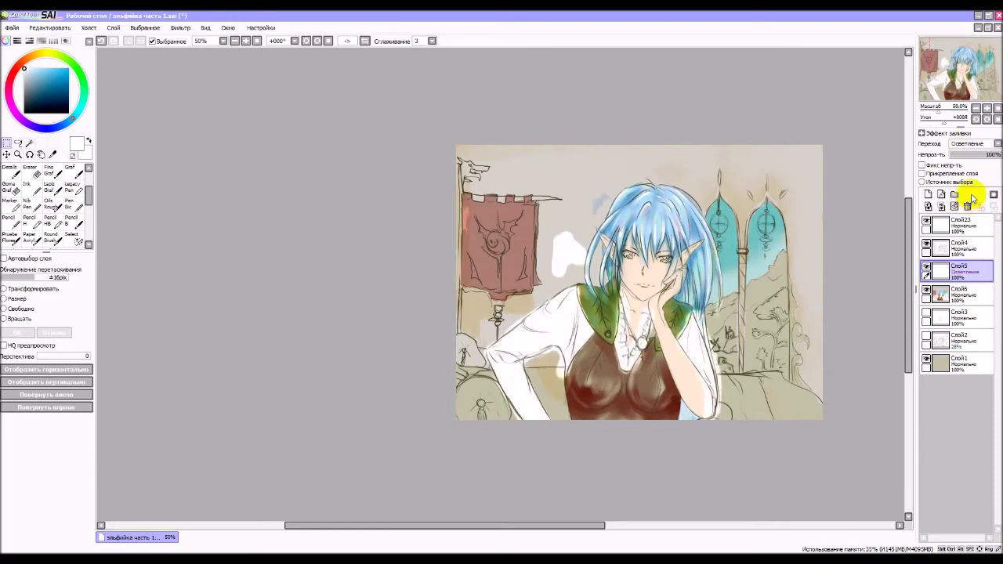
{"action": "left_click", "coordinate": [970, 144]}
{"action": "left_click", "coordinate": [971, 208]}
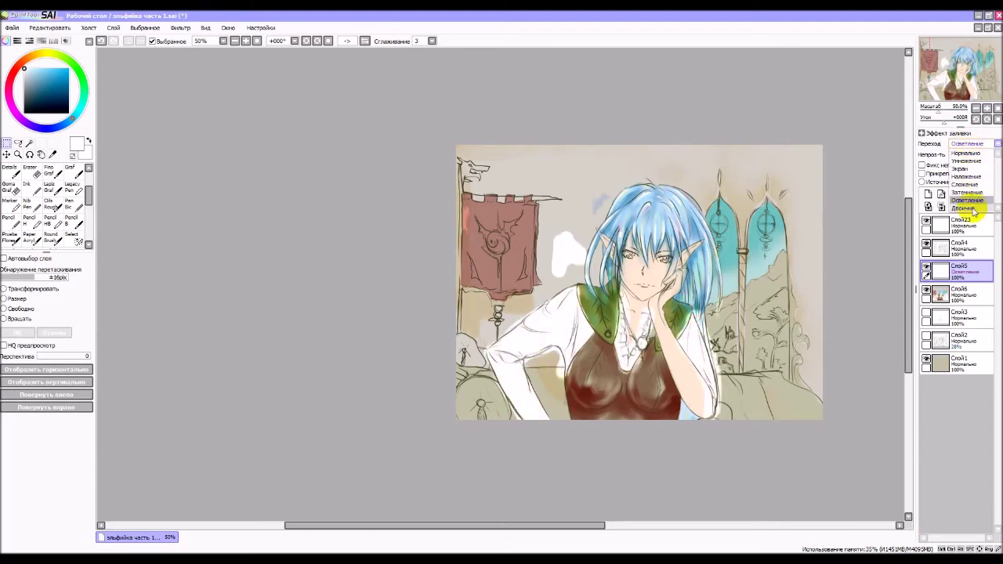
Compare Умножение once more on Слой5, then set the layer's blend mode to Экран.
{"action": "left_click", "coordinate": [972, 143]}
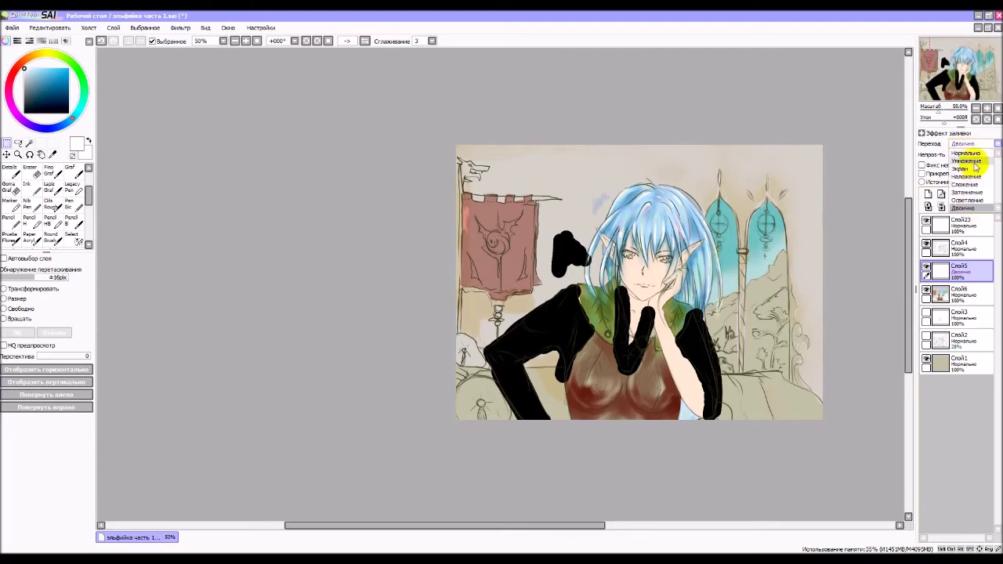
{"action": "left_click", "coordinate": [972, 161]}
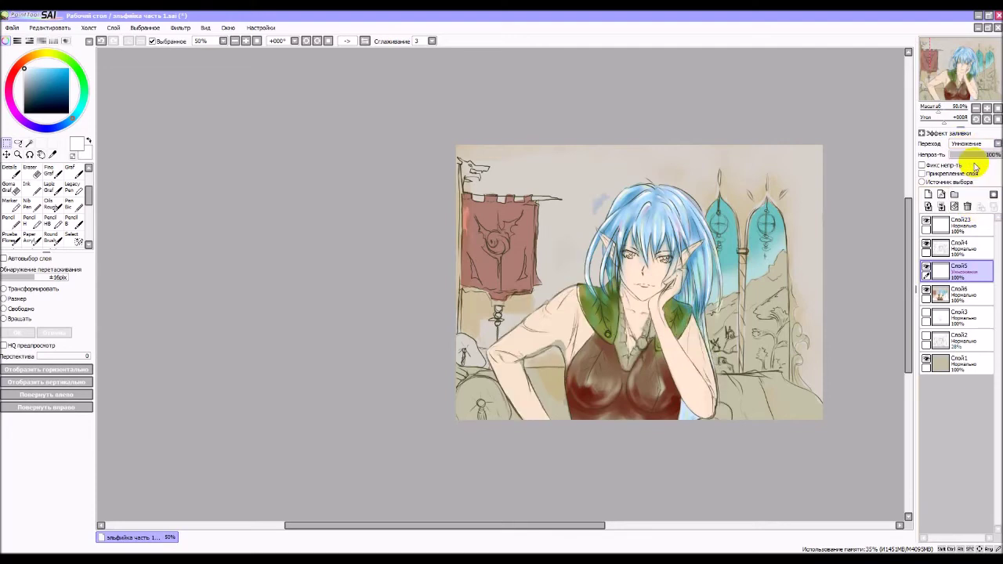
{"action": "left_click", "coordinate": [971, 143]}
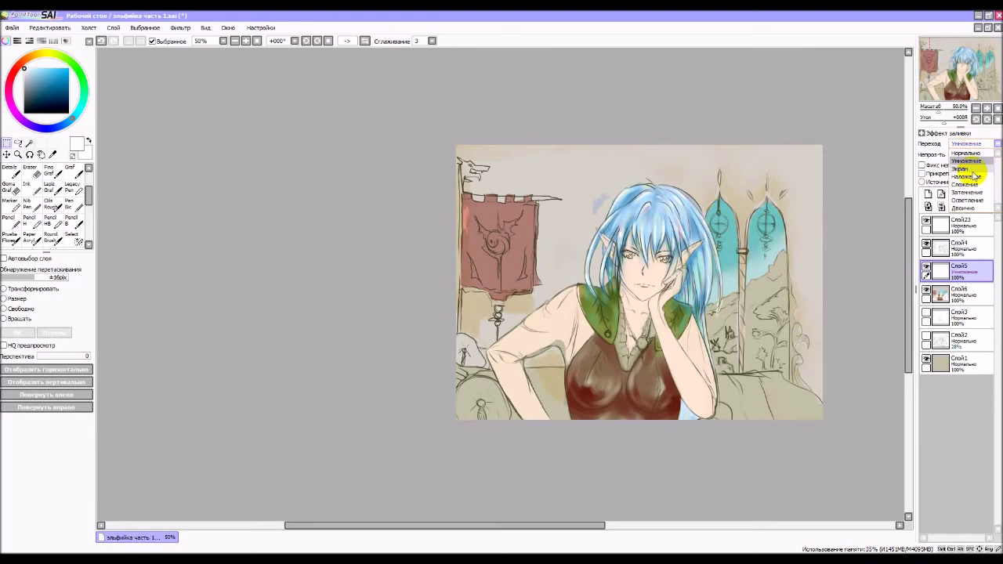
{"action": "left_click", "coordinate": [974, 170]}
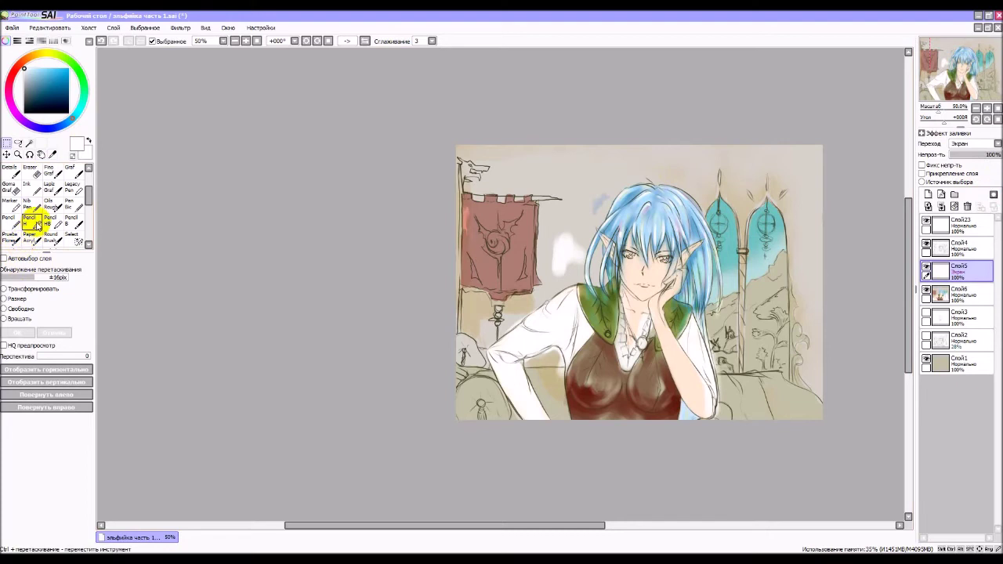
Erase the stray white patch between the banner and the hair on Слой5 using the Eraser at size 14.
{"action": "scroll", "coordinate": [37, 217], "scroll_direction": "down", "scroll_amount": 3}
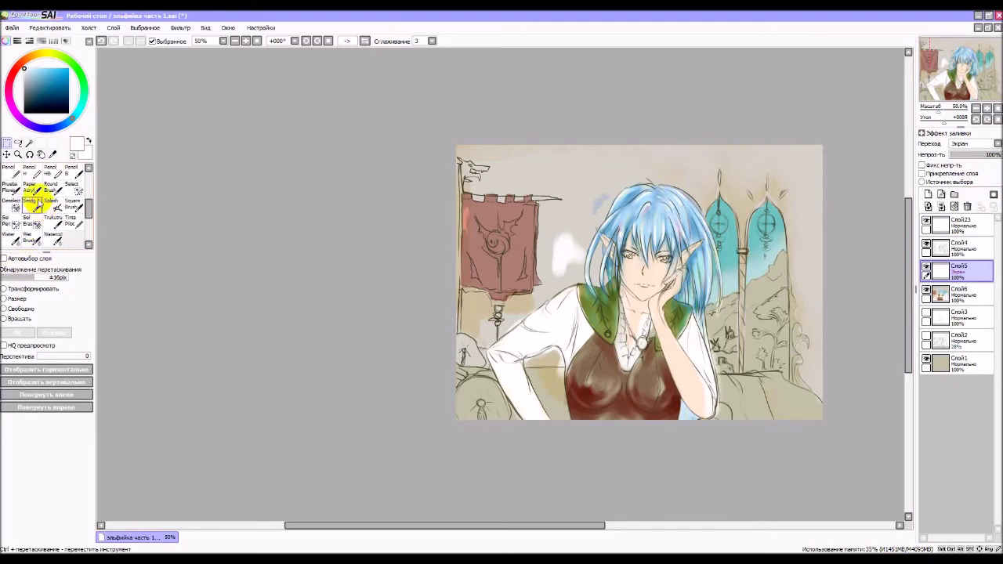
{"action": "scroll", "coordinate": [41, 216], "scroll_direction": "up", "scroll_amount": 1}
{"action": "scroll", "coordinate": [36, 220], "scroll_direction": "up", "scroll_amount": 2}
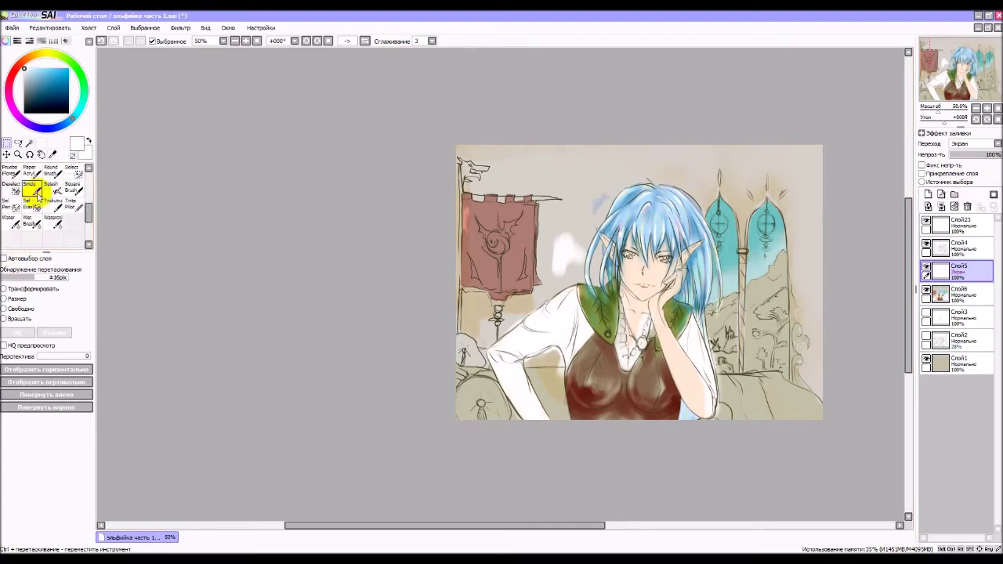
{"action": "scroll", "coordinate": [35, 216], "scroll_direction": "up", "scroll_amount": 1}
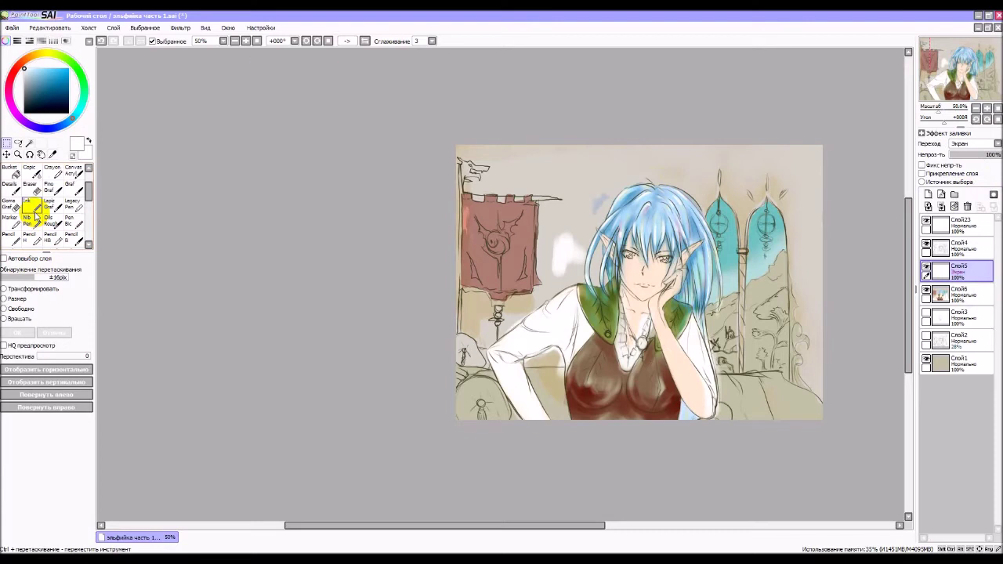
{"action": "left_click", "coordinate": [31, 188]}
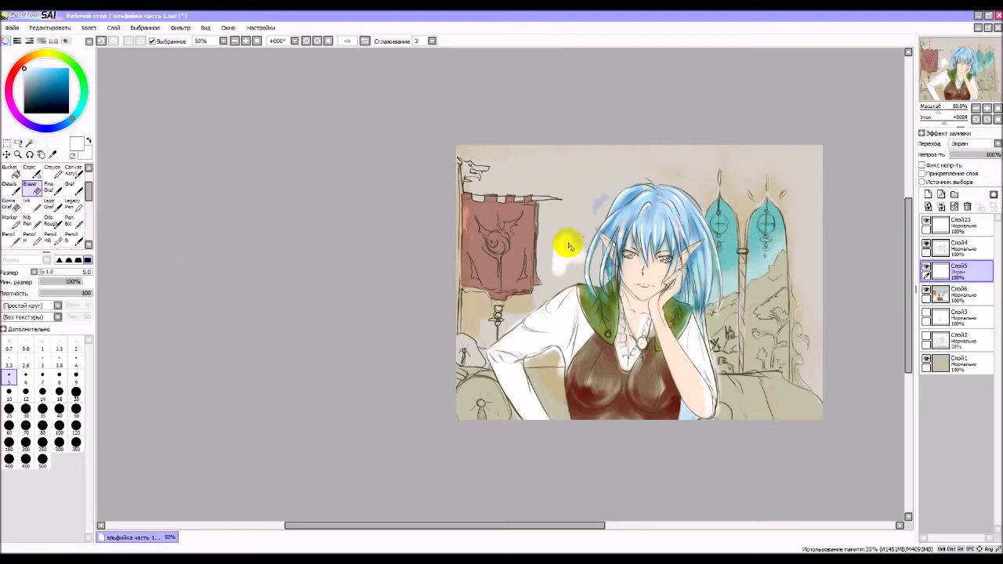
{"action": "mouse_move", "coordinate": [562, 253]}
{"action": "left_mouse_down"}
{"action": "mouse_move", "coordinate": [554, 258]}
{"action": "mouse_move", "coordinate": [556, 228]}
{"action": "left_mouse_up"}
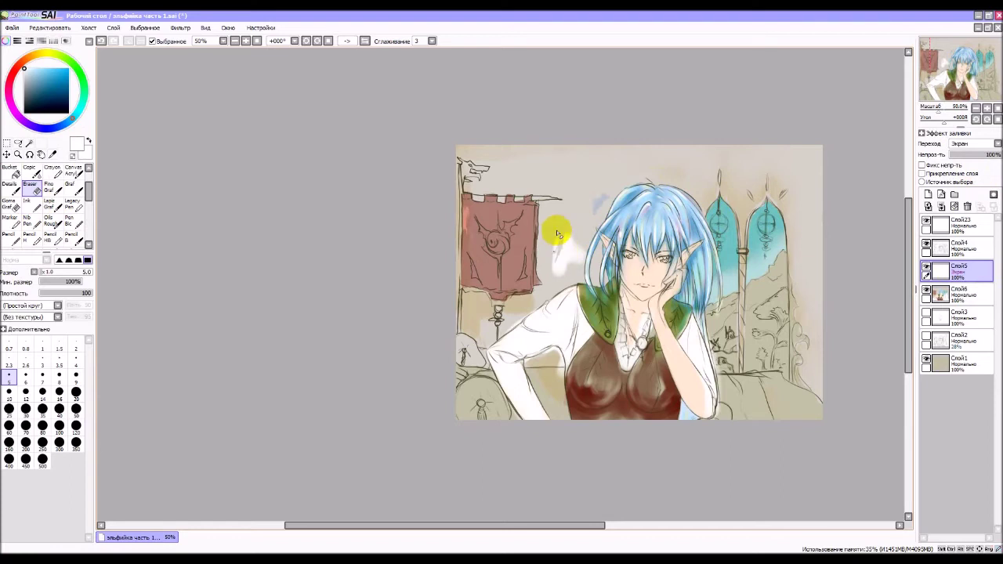
{"action": "left_click", "coordinate": [42, 392]}
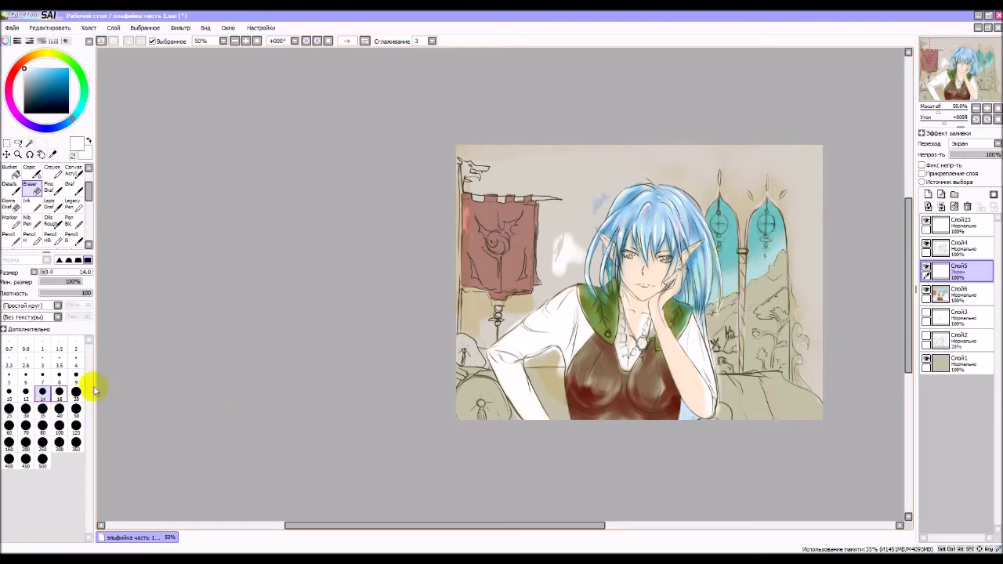
{"action": "mouse_move", "coordinate": [558, 235]}
{"action": "left_mouse_down"}
{"action": "mouse_move", "coordinate": [558, 281]}
{"action": "mouse_move", "coordinate": [550, 259]}
{"action": "mouse_move", "coordinate": [563, 232]}
{"action": "mouse_move", "coordinate": [572, 262]}
{"action": "mouse_move", "coordinate": [584, 246]}
{"action": "mouse_move", "coordinate": [583, 265]}
{"action": "mouse_move", "coordinate": [589, 249]}
{"action": "mouse_move", "coordinate": [576, 273]}
{"action": "left_mouse_up"}
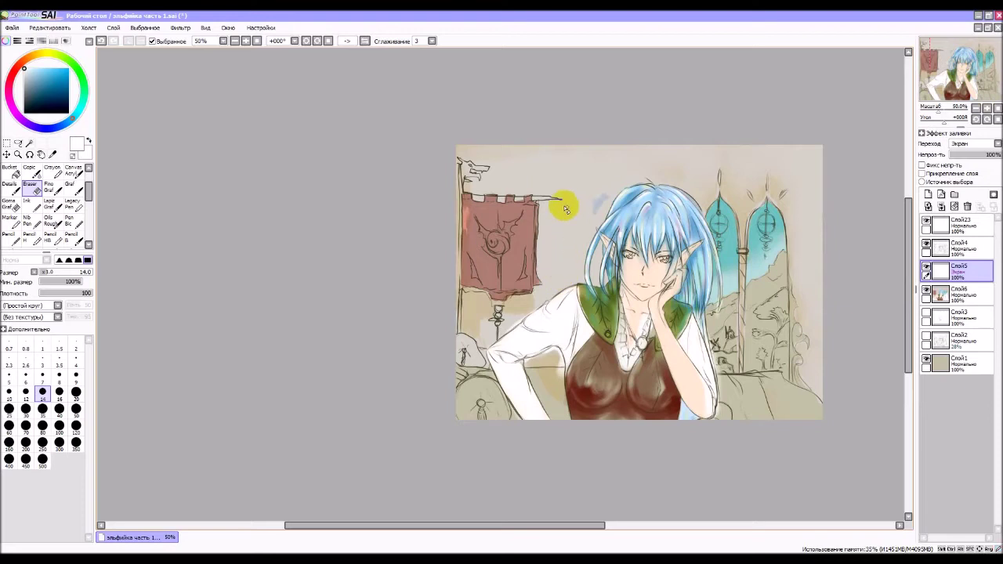
Erase the excess white along the green collar's edge on Слой5 and check the layer by toggling its visibility.
{"action": "left_click", "coordinate": [588, 355]}
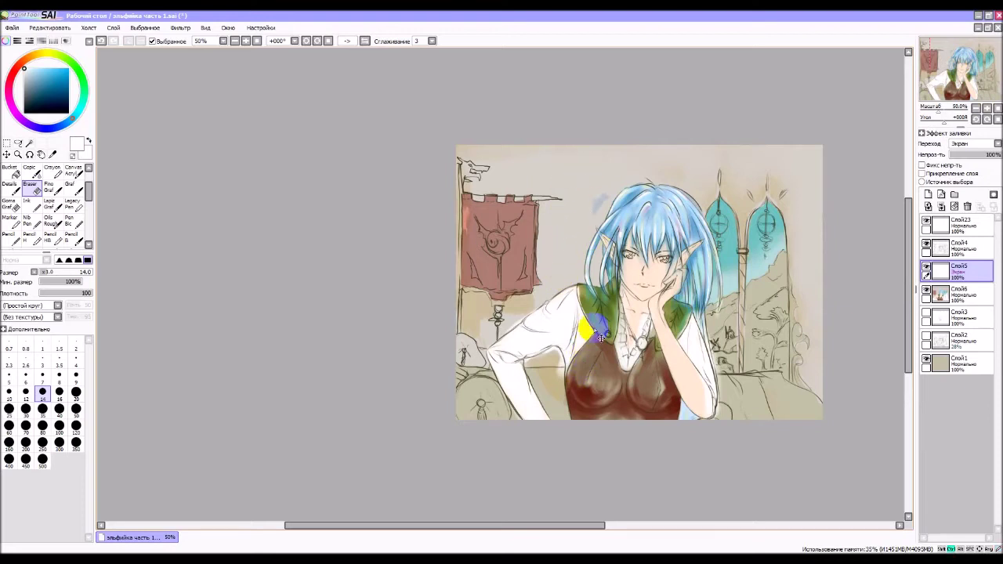
{"action": "scroll", "coordinate": [581, 299], "scroll_direction": "up", "scroll_amount": 2}
{"action": "mouse_move", "coordinate": [595, 297]}
{"action": "left_mouse_down"}
{"action": "mouse_move", "coordinate": [634, 384]}
{"action": "mouse_move", "coordinate": [602, 341]}
{"action": "mouse_move", "coordinate": [615, 359]}
{"action": "mouse_move", "coordinate": [578, 252]}
{"action": "mouse_move", "coordinate": [623, 365]}
{"action": "left_mouse_up"}
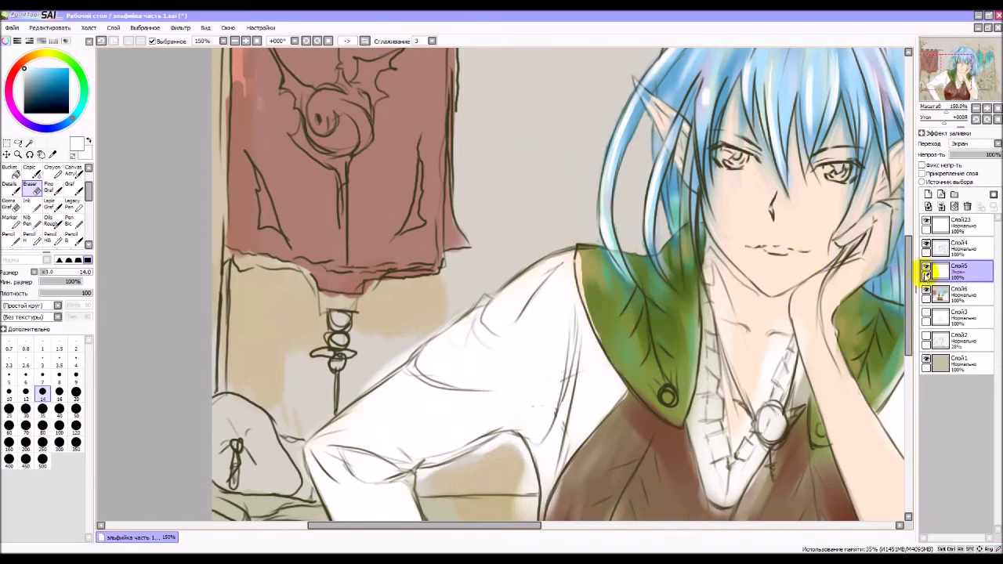
{"action": "left_click", "coordinate": [926, 267]}
{"action": "left_click", "coordinate": [926, 267]}
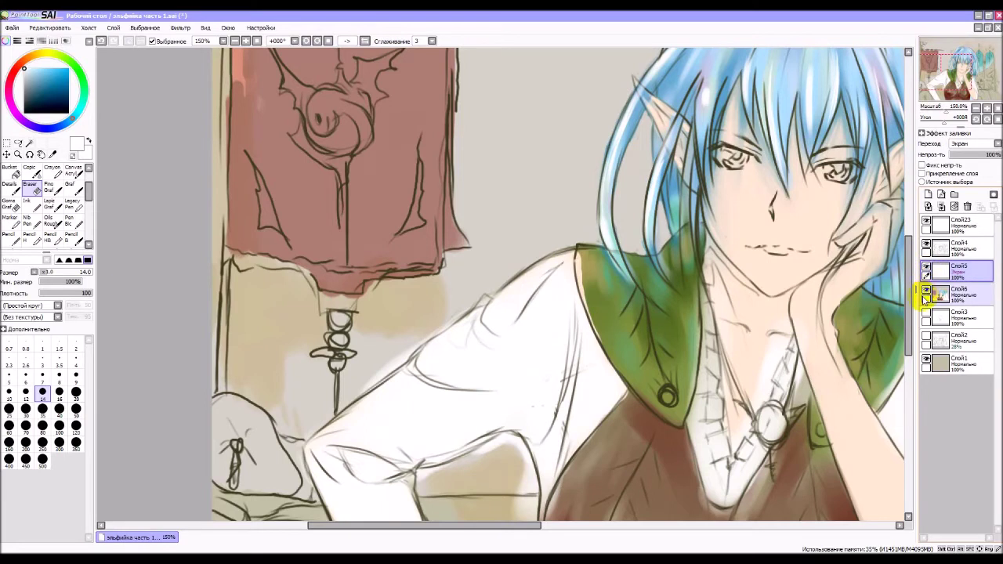
Select the merged colour layer Слой6 and switch to the Copic brush.
{"action": "left_click", "coordinate": [963, 293]}
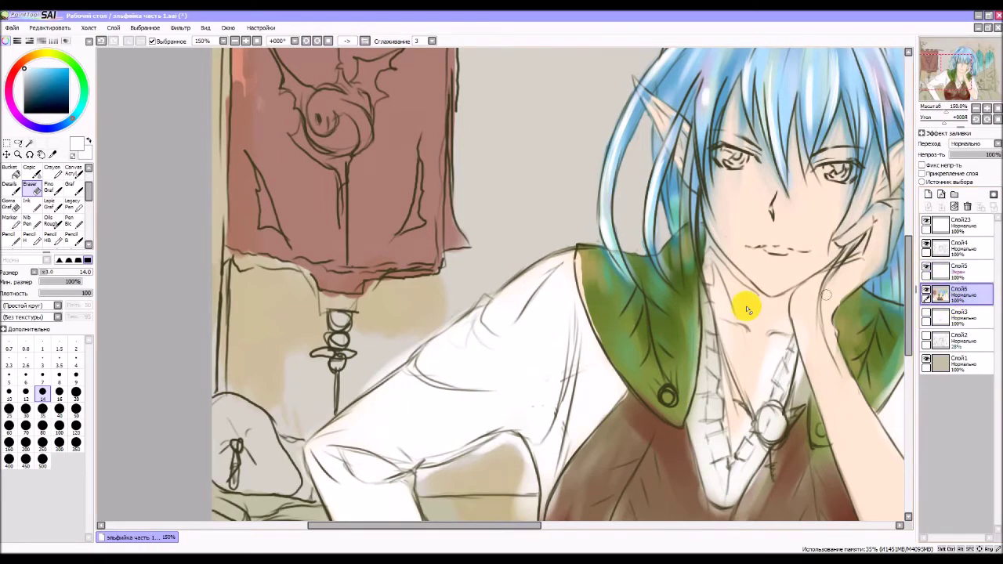
{"action": "left_click", "coordinate": [34, 172]}
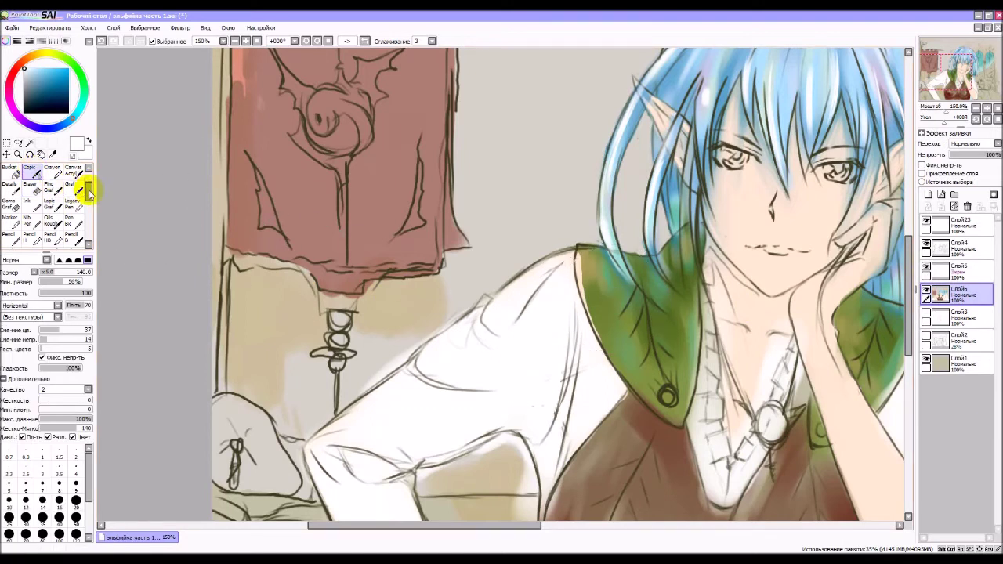
Paint olive green sampled from the collar along the collar's outer edge beside the shoulder, using the Acrylic brush at size 7.
{"action": "scroll", "coordinate": [78, 184], "scroll_direction": "up", "scroll_amount": 2}
{"action": "left_click", "coordinate": [14, 172]}
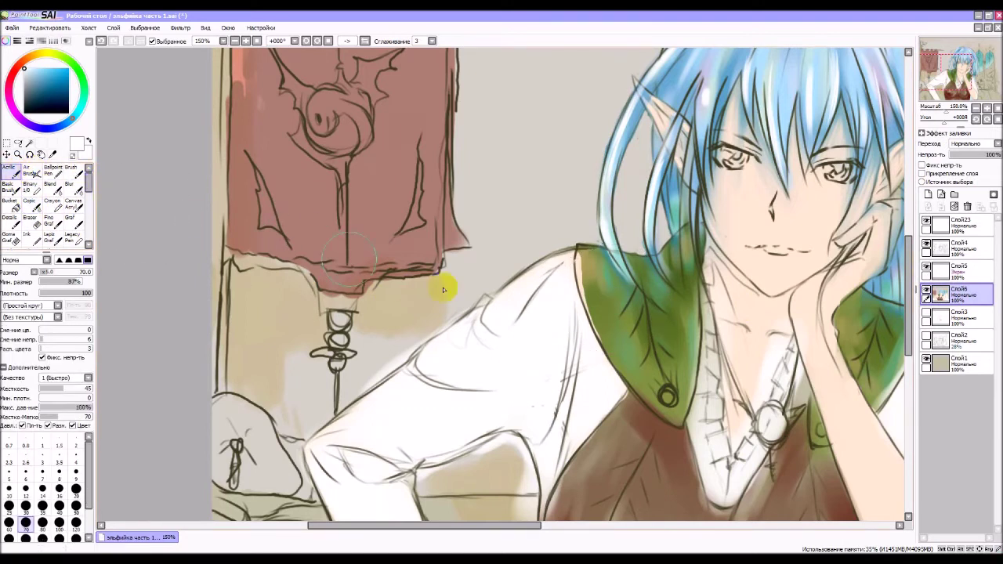
{"action": "left_click", "coordinate": [610, 318], "text": "alt"}
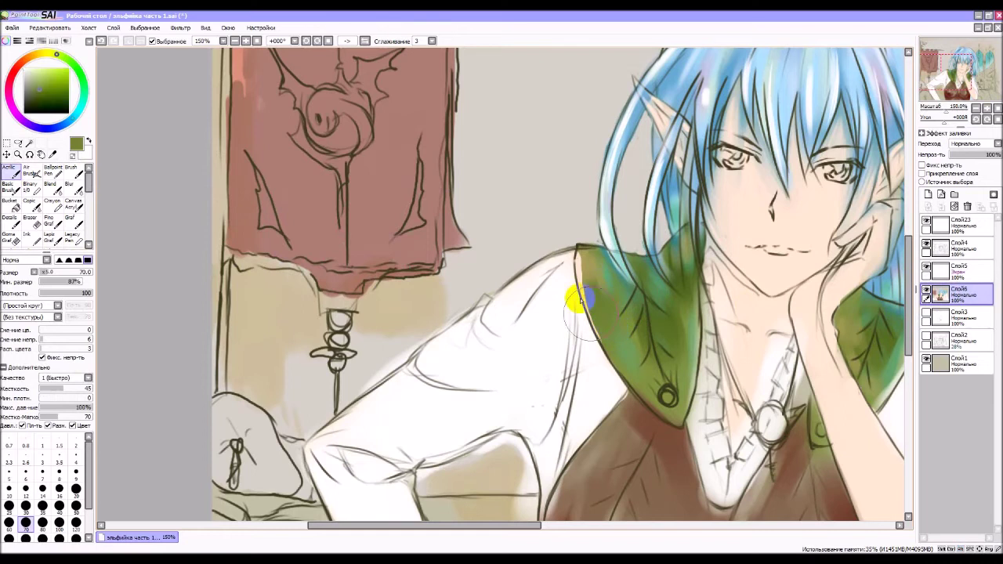
{"action": "left_click", "coordinate": [42, 472]}
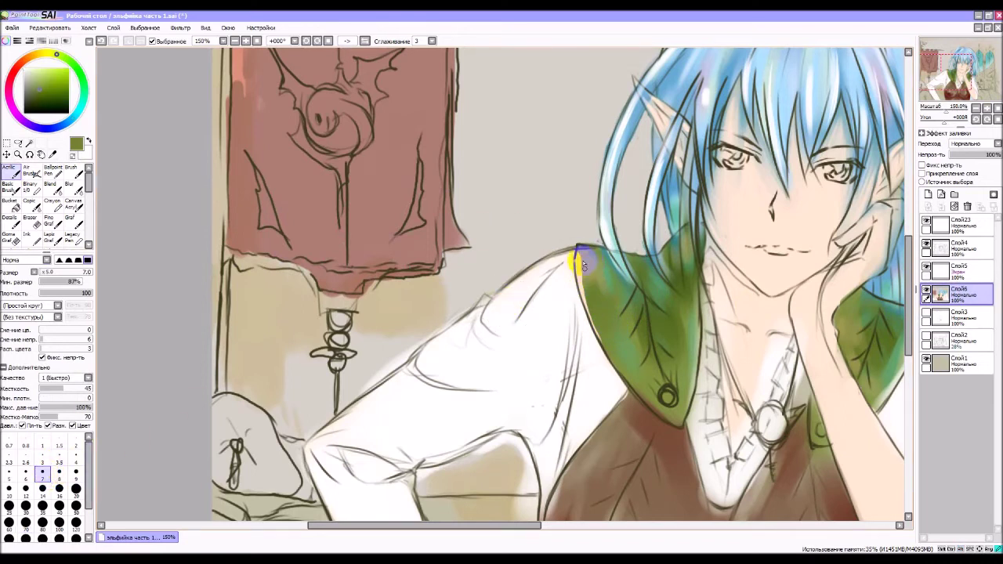
{"action": "mouse_move", "coordinate": [583, 265]}
{"action": "left_mouse_down"}
{"action": "mouse_move", "coordinate": [582, 292]}
{"action": "mouse_move", "coordinate": [577, 252]}
{"action": "mouse_move", "coordinate": [597, 328]}
{"action": "mouse_move", "coordinate": [588, 306]}
{"action": "mouse_move", "coordinate": [634, 383]}
{"action": "left_mouse_up"}
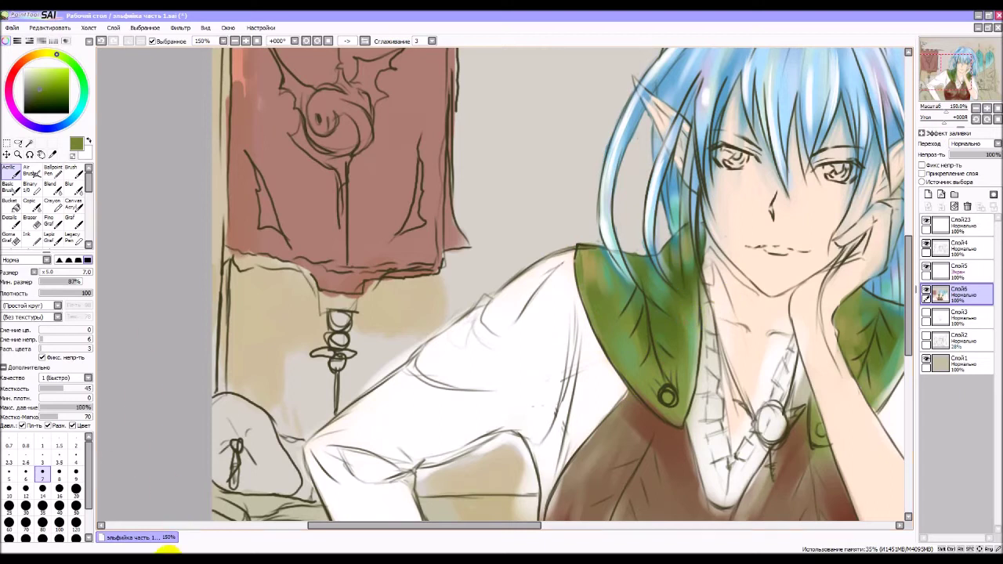
Switch to the VK page in the browser, play Mattafix – Shake Your Limbs, and return to the drawing.
{"action": "left_click", "coordinate": [166, 553]}
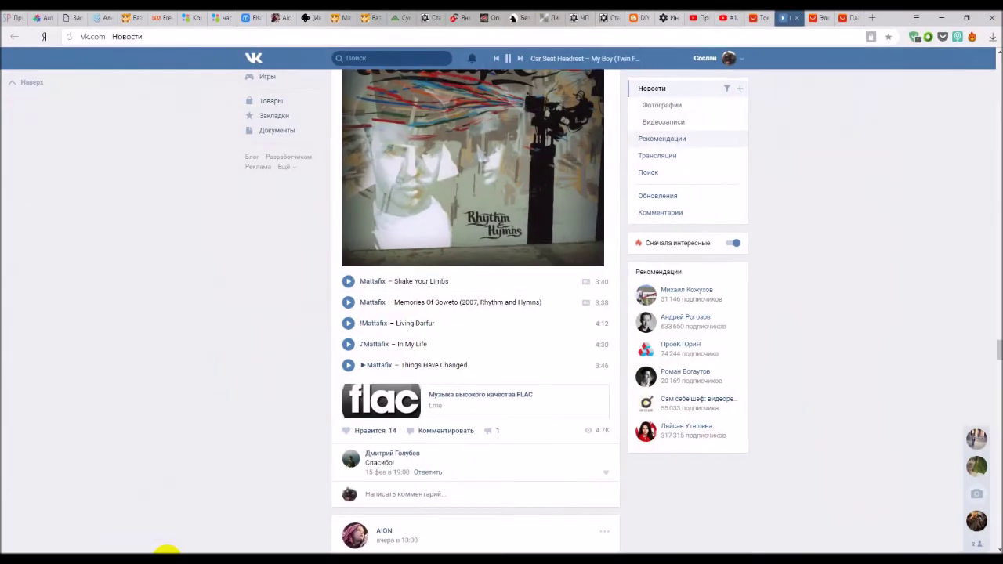
{"action": "left_click", "coordinate": [348, 280]}
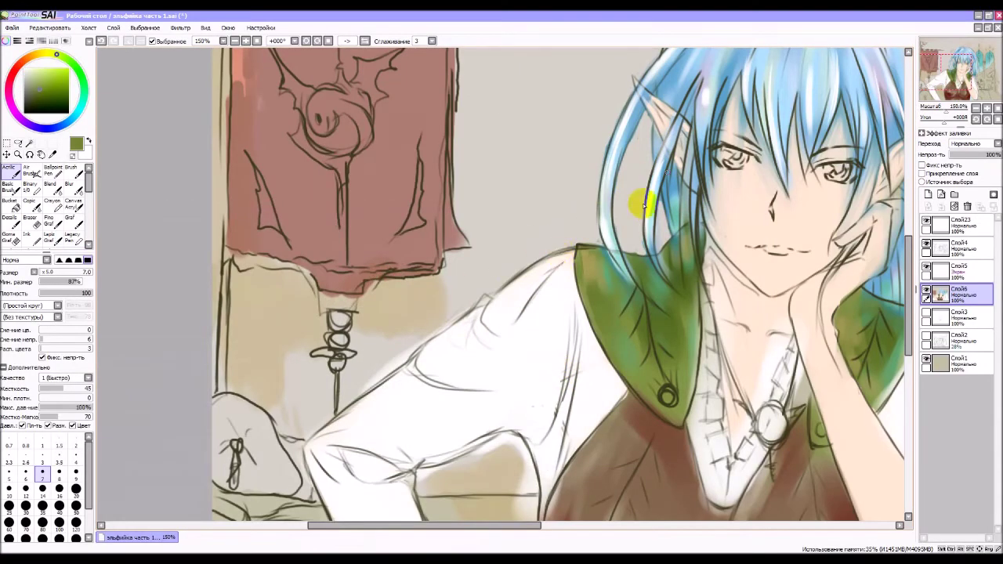
{"action": "key", "text": "alt+space"}
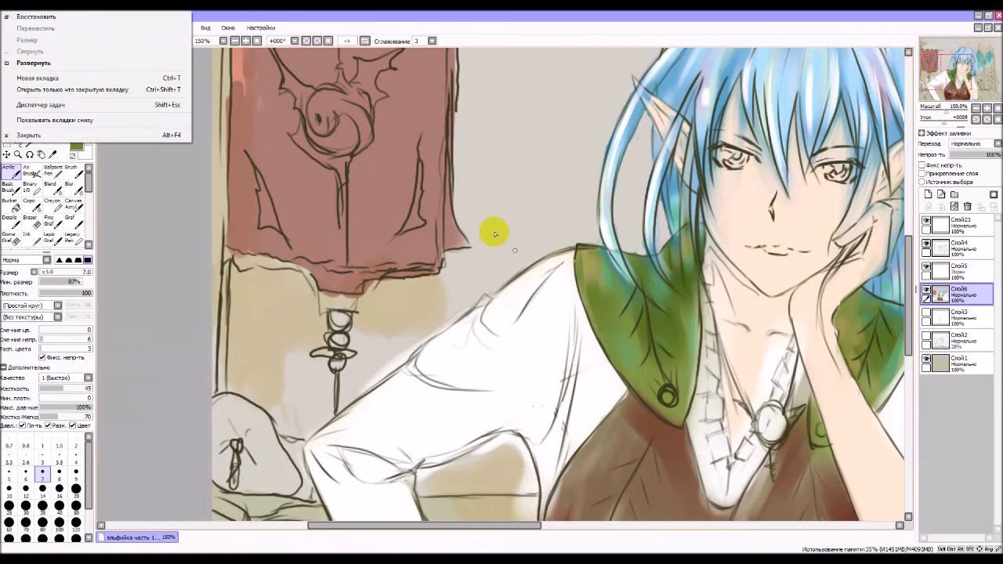
{"action": "left_click", "coordinate": [404, 19]}
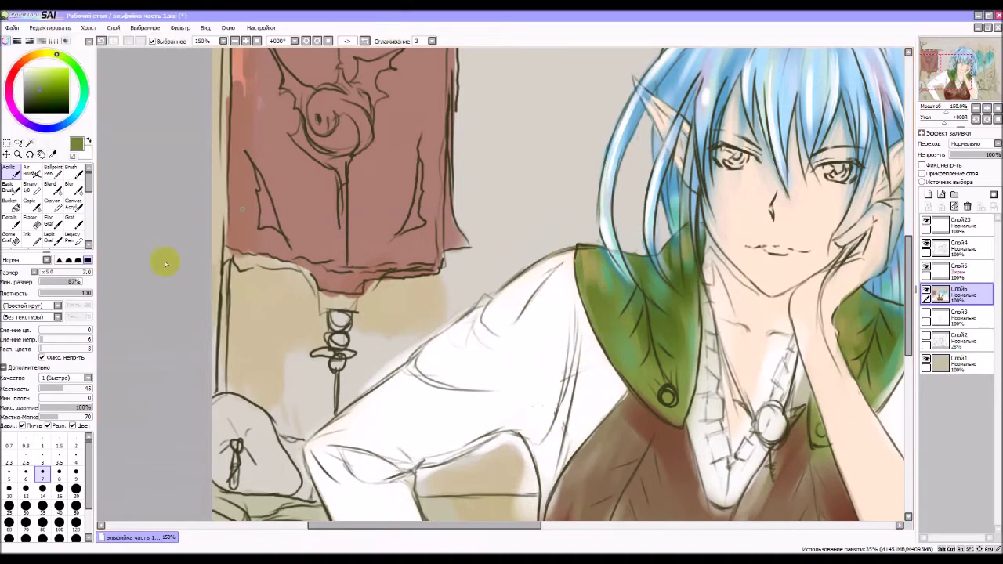
Try lowering the line-art layer Слой4 to 44% opacity and restore it to 100%.
{"action": "left_click", "coordinate": [32, 221]}
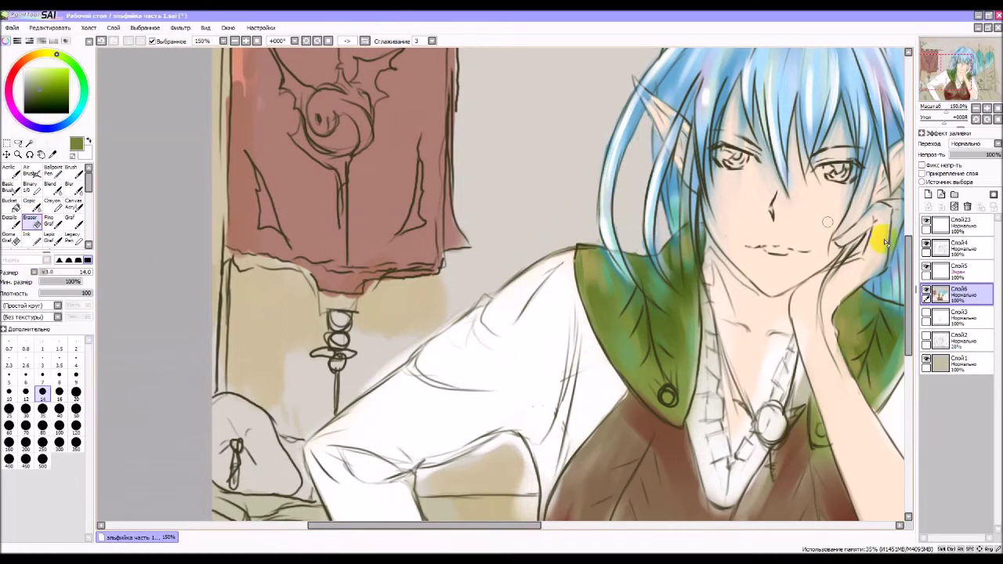
{"action": "left_click_drag", "start_coordinate": [909, 263], "coordinate": [910, 325]}
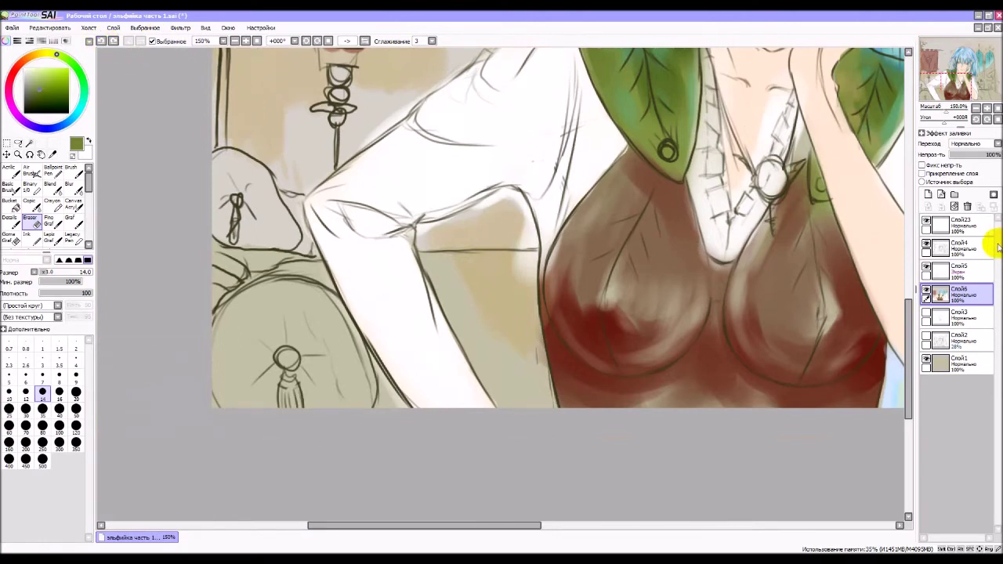
{"action": "left_click", "coordinate": [969, 273]}
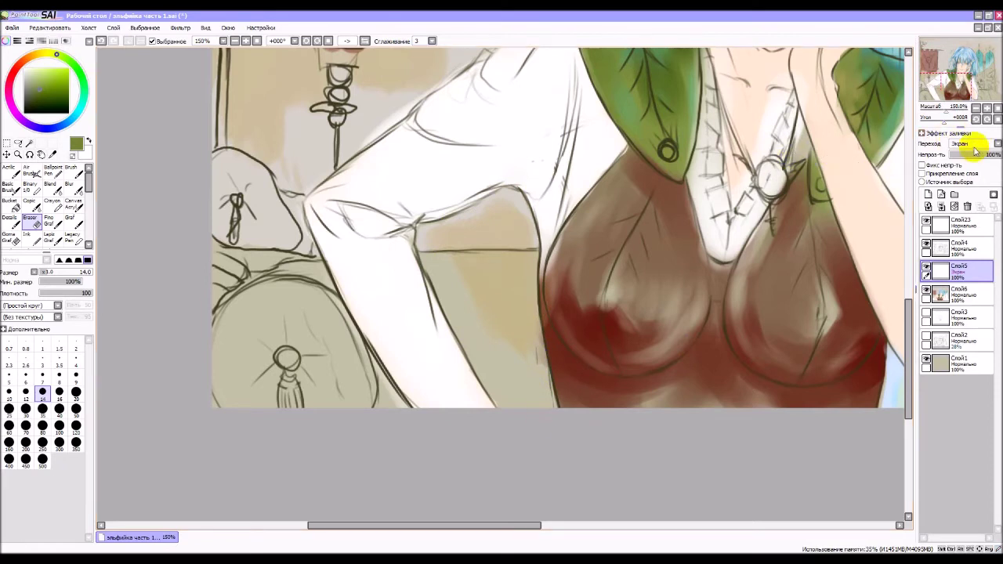
{"action": "left_click", "coordinate": [977, 110]}
{"action": "left_click", "coordinate": [977, 110]}
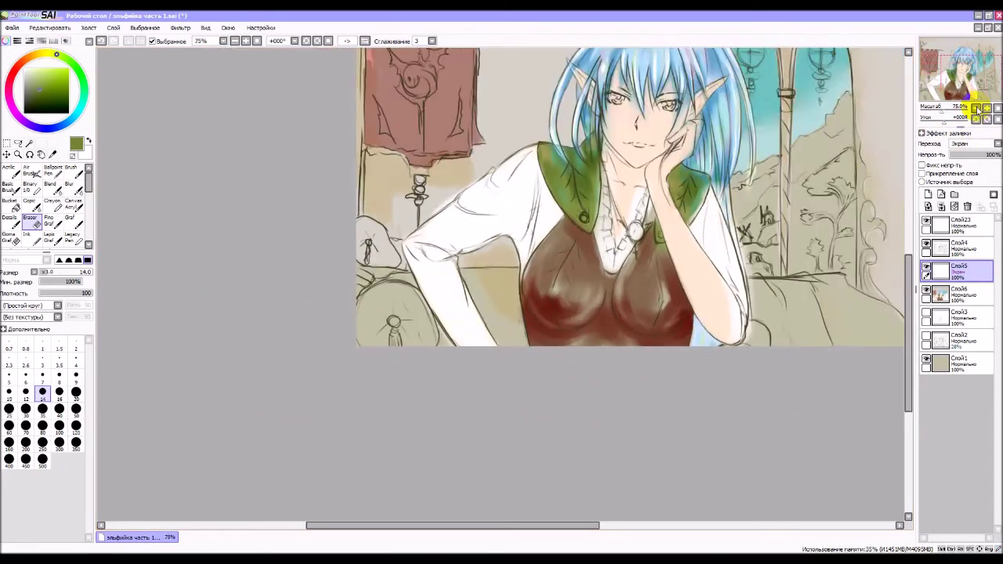
{"action": "left_click", "coordinate": [977, 110]}
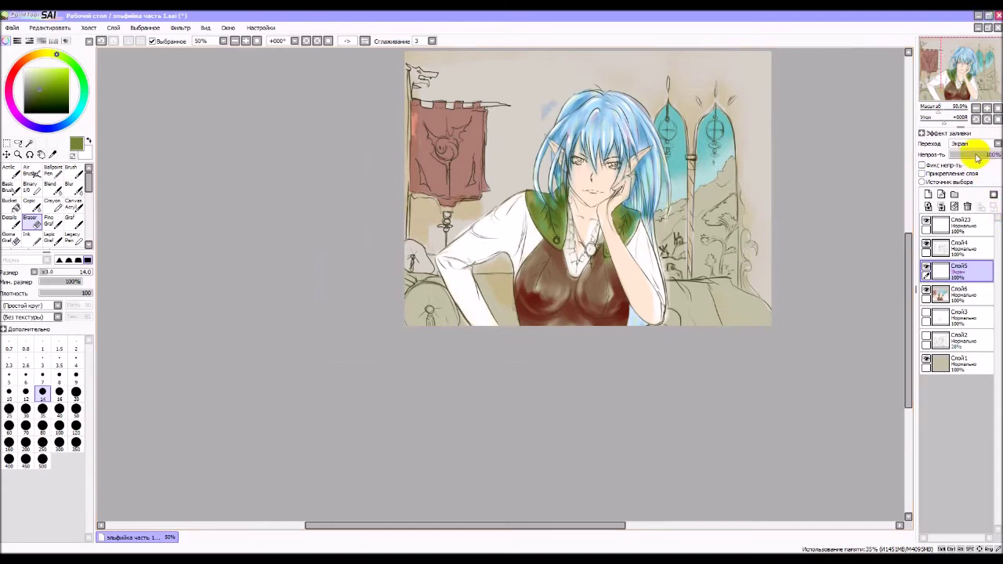
{"action": "left_click", "coordinate": [977, 250]}
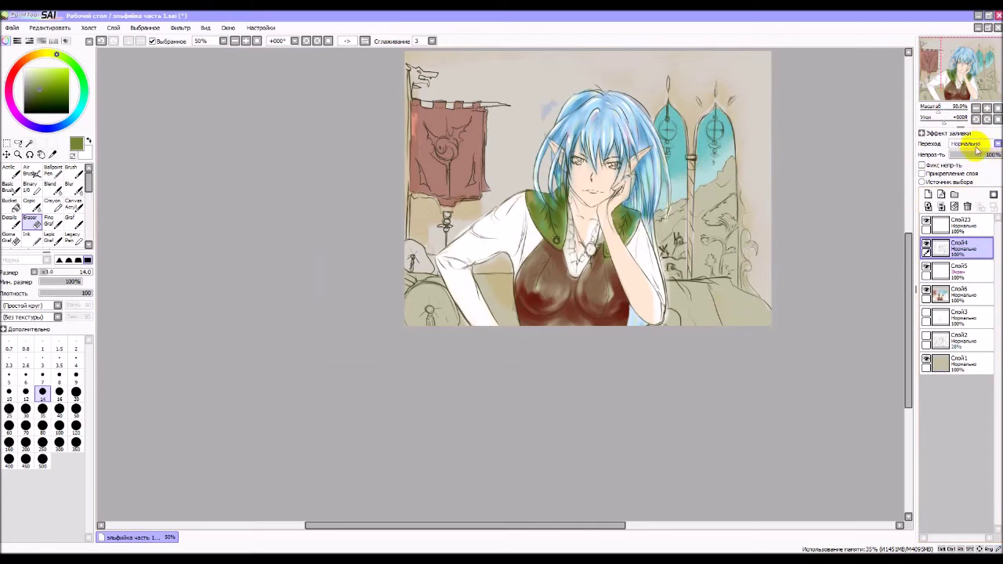
{"action": "left_click", "coordinate": [975, 157]}
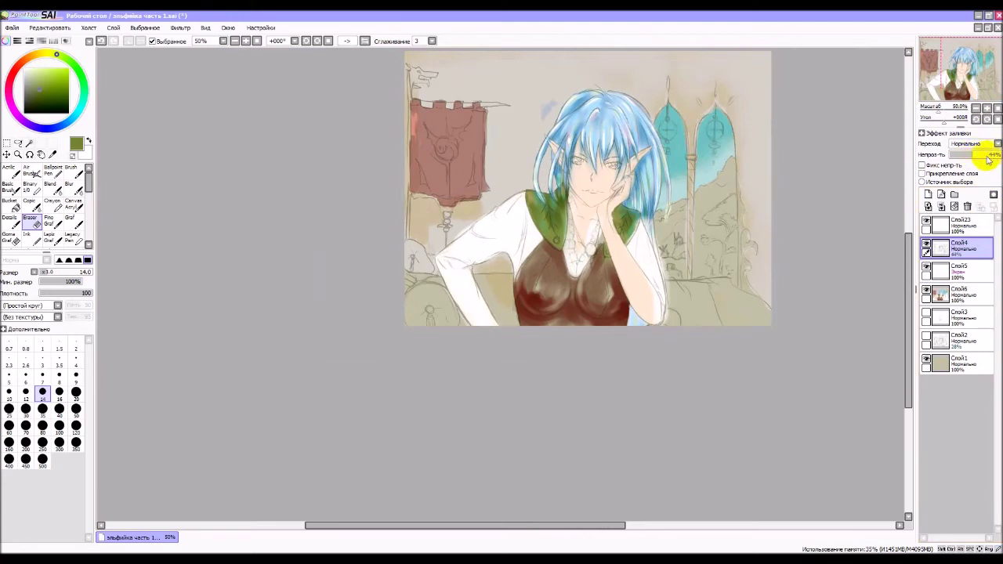
{"action": "mouse_move", "coordinate": [988, 157]}
{"action": "left_mouse_down"}
{"action": "mouse_move", "coordinate": [958, 157]}
{"action": "mouse_move", "coordinate": [996, 157]}
{"action": "left_mouse_up"}
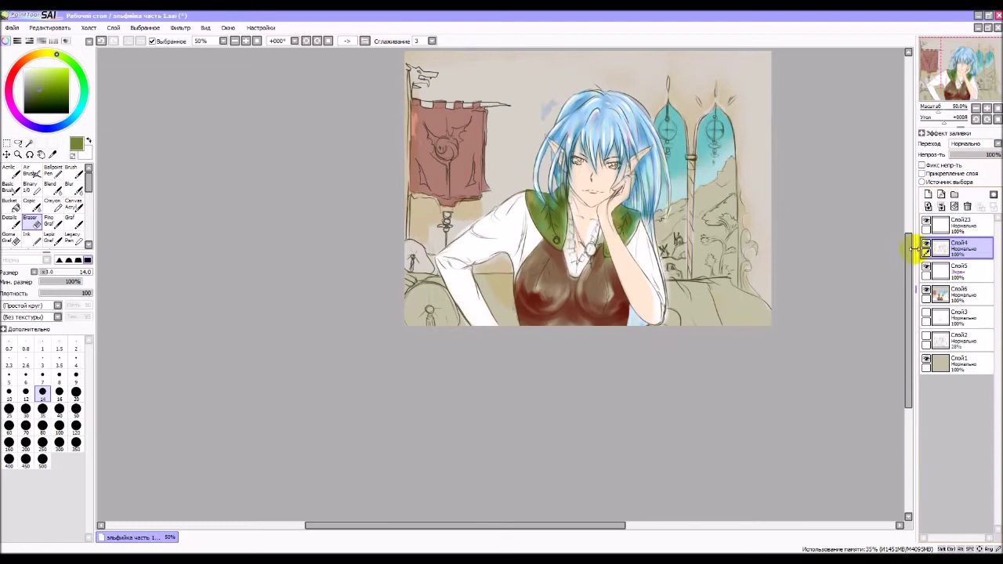
Hide and show layers Слой4 and Слой5 in turn to examine what each contributes to the picture.
{"action": "left_click", "coordinate": [927, 247]}
{"action": "left_click", "coordinate": [927, 247]}
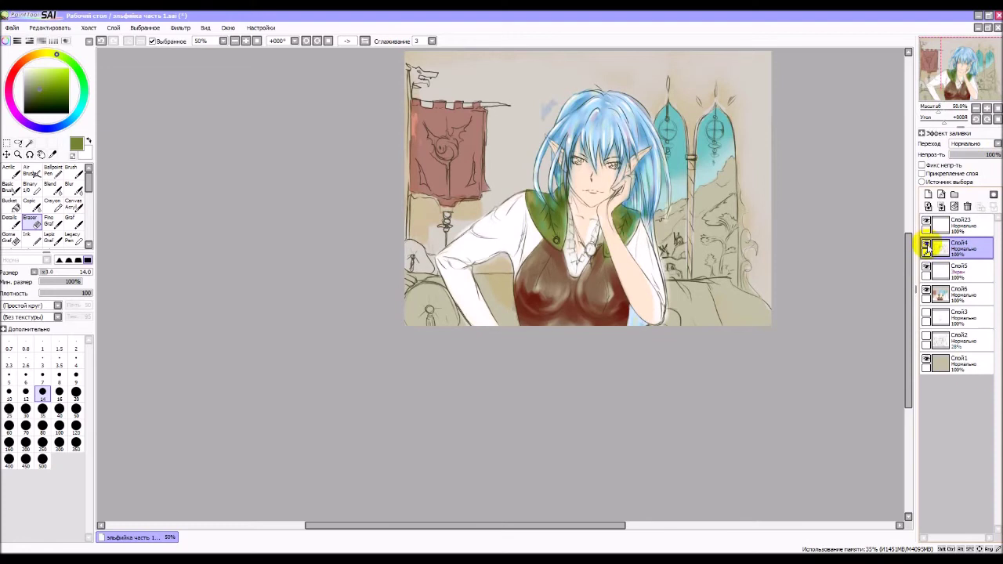
{"action": "left_click", "coordinate": [928, 247]}
{"action": "left_click", "coordinate": [927, 247]}
{"action": "left_click", "coordinate": [927, 269]}
{"action": "left_click", "coordinate": [927, 269]}
{"action": "left_click", "coordinate": [928, 269]}
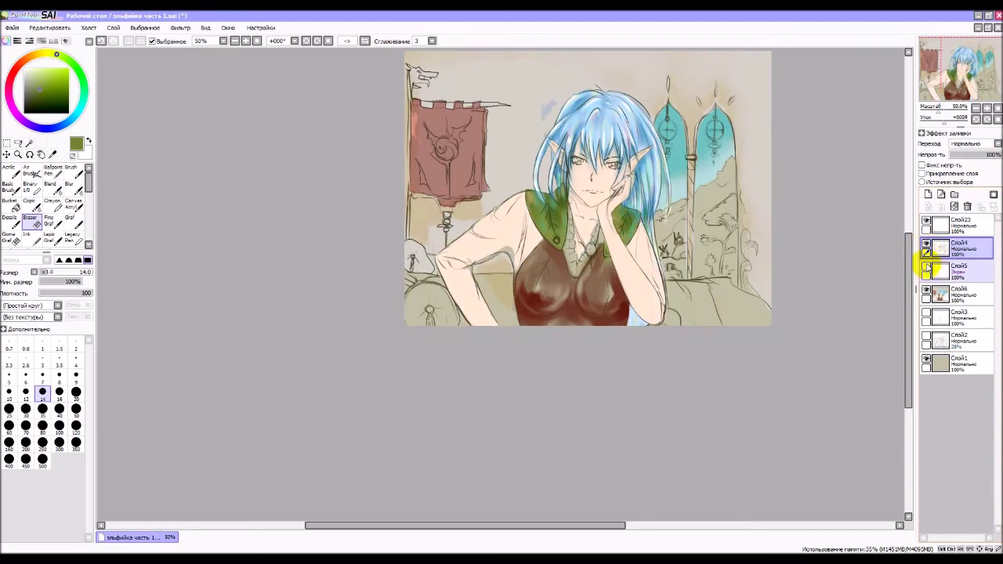
{"action": "left_click", "coordinate": [927, 269]}
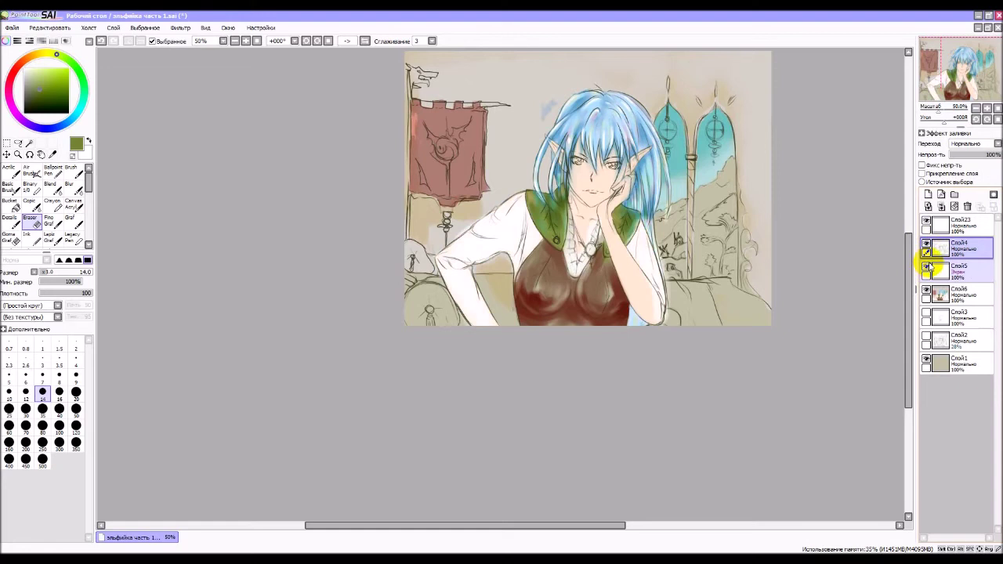
Set the opacity of the Screen-mode layer Слой5 to 46%.
{"action": "left_click", "coordinate": [976, 274]}
{"action": "left_click", "coordinate": [976, 156]}
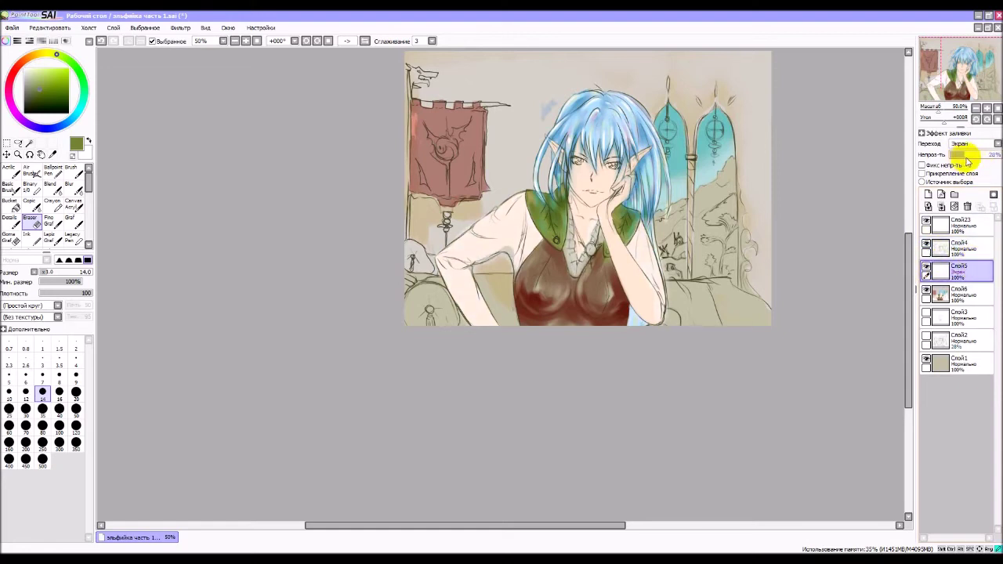
{"action": "left_click_drag", "start_coordinate": [966, 159], "coordinate": [997, 159]}
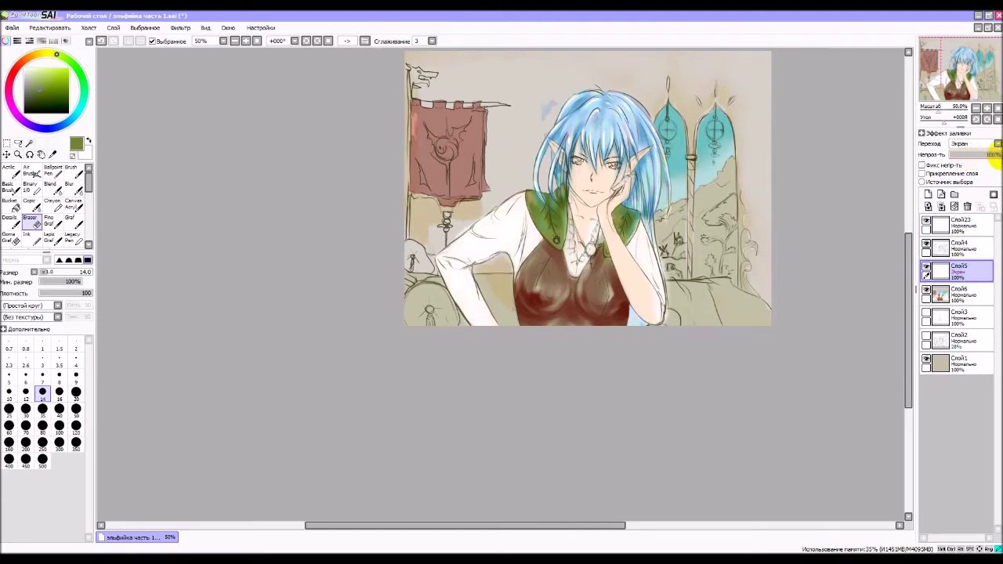
{"action": "left_click_drag", "start_coordinate": [994, 159], "coordinate": [976, 159]}
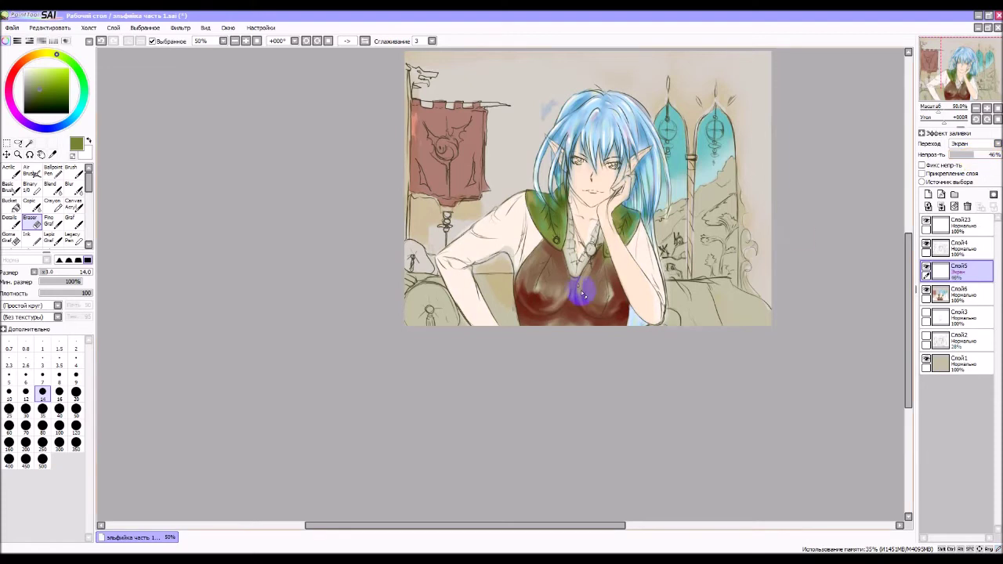
Softly erase fold shading into the white sleeve of the bent arm on Слой5 with the Goma Graf eraser, working up to size 30.
{"action": "scroll", "coordinate": [518, 224], "scroll_direction": "up", "scroll_amount": 2}
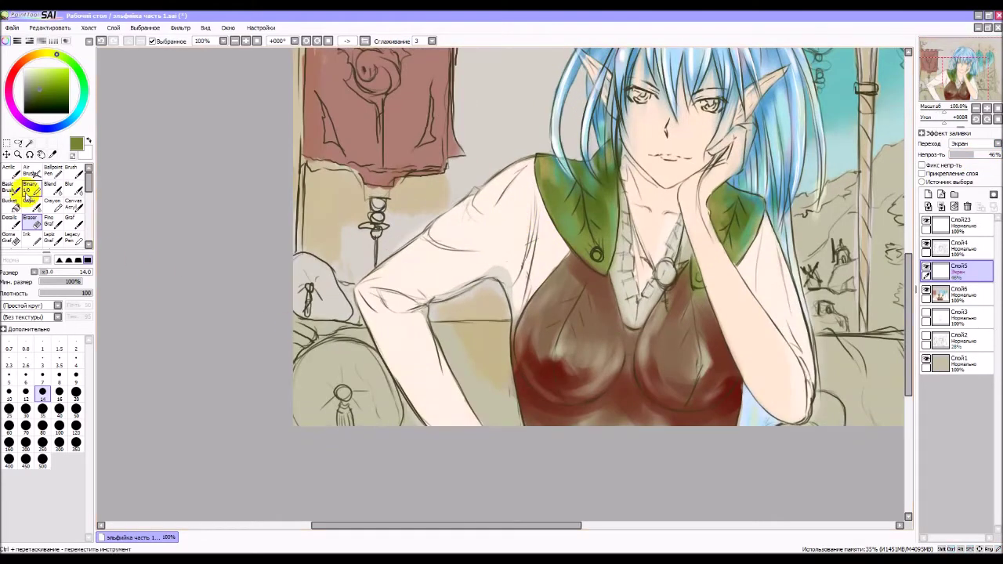
{"action": "left_click", "coordinate": [12, 237]}
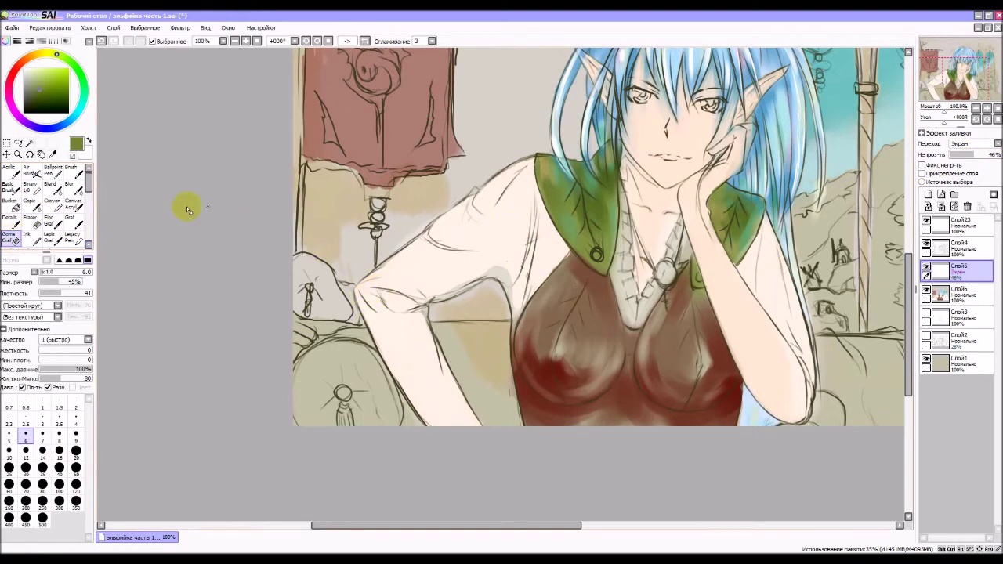
{"action": "left_click", "coordinate": [26, 454]}
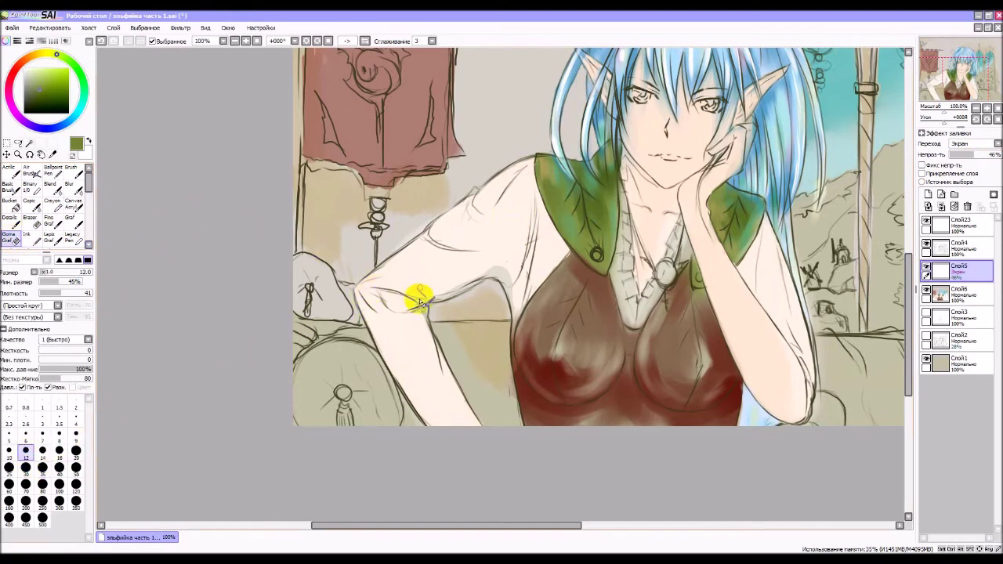
{"action": "left_click", "coordinate": [59, 450]}
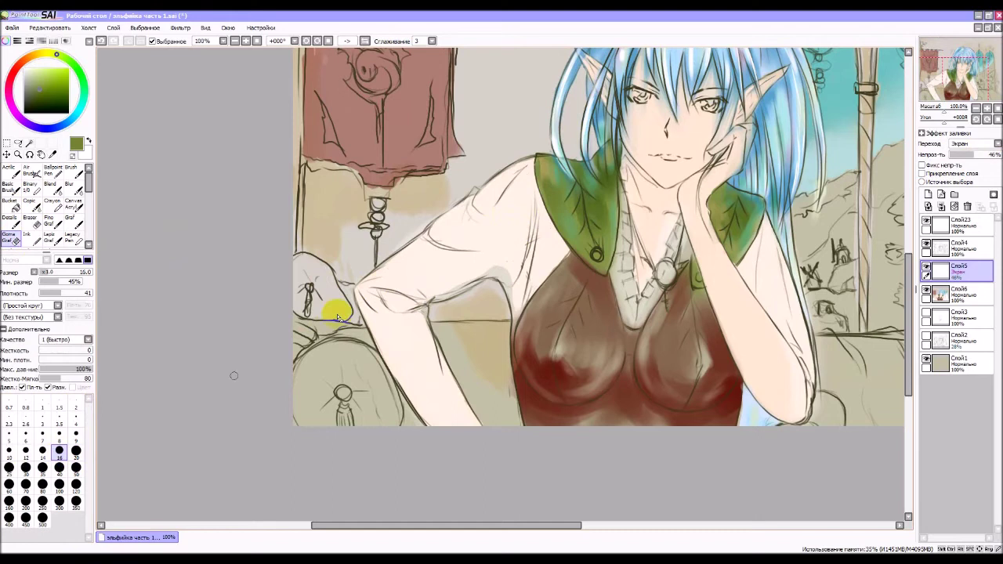
{"action": "left_click", "coordinate": [76, 451]}
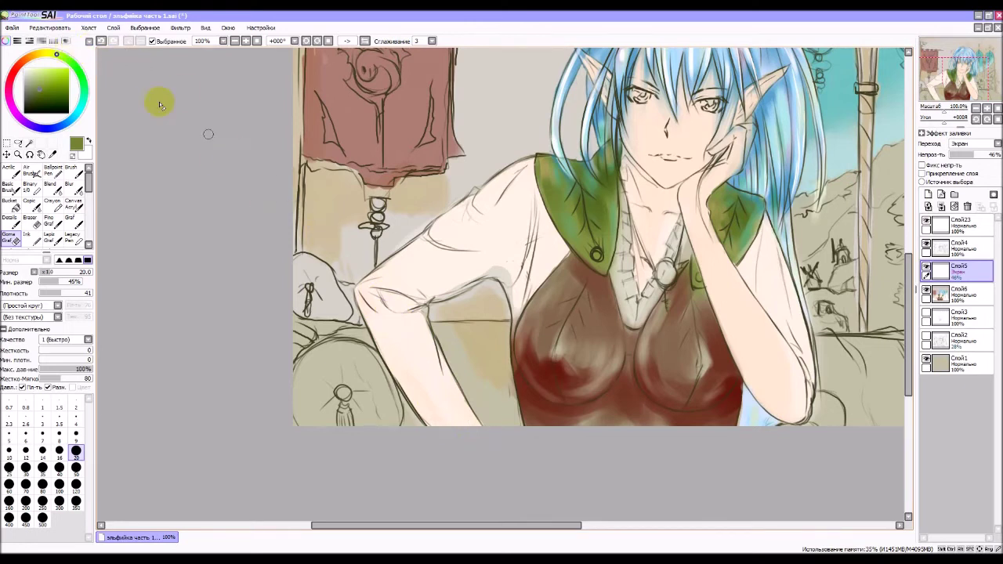
{"action": "left_click", "coordinate": [151, 41]}
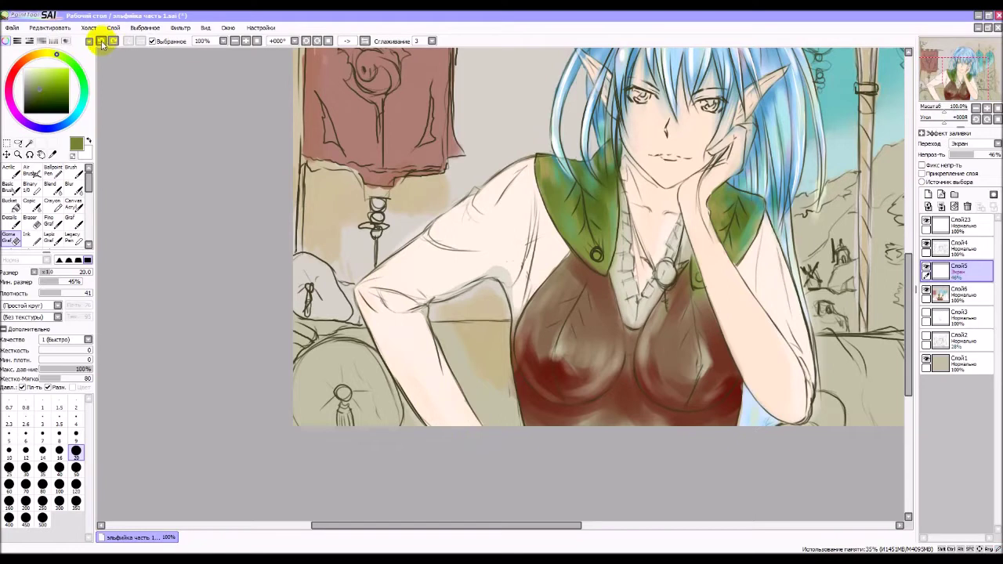
{"action": "left_click", "coordinate": [26, 468]}
{"action": "left_click_drag", "start_coordinate": [361, 329], "coordinate": [378, 350]}
{"action": "key", "text": "ctrl+z"}
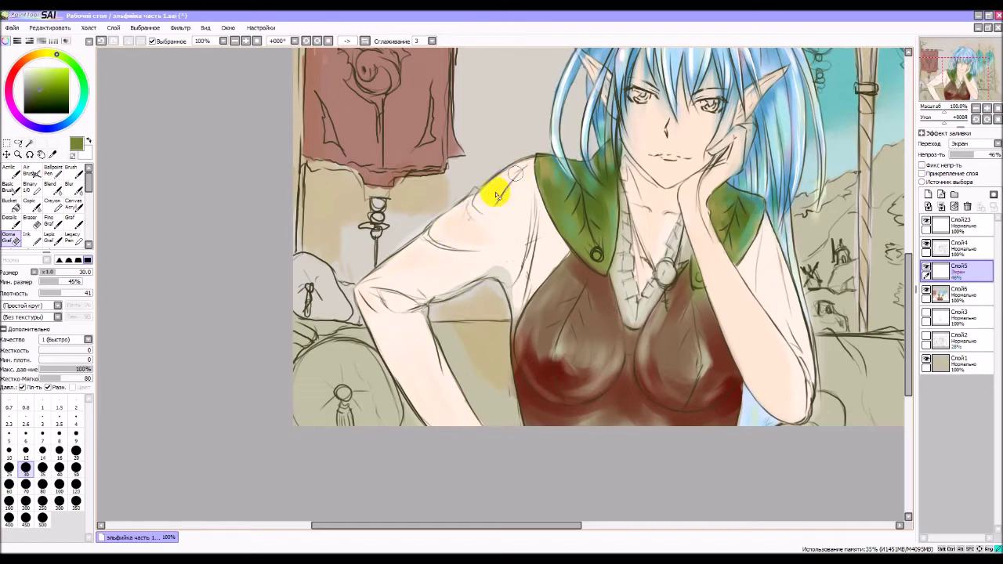
{"action": "left_click_drag", "start_coordinate": [552, 173], "coordinate": [558, 176]}
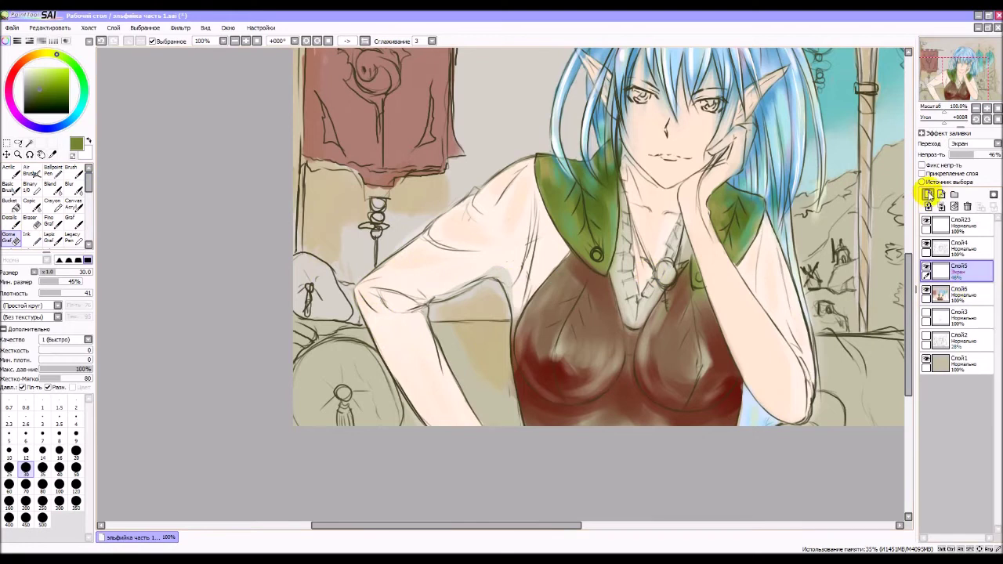
Add a new normal layer directly above Слой5 and set up the Acrylic brush at size 14.
{"action": "left_click", "coordinate": [928, 195]}
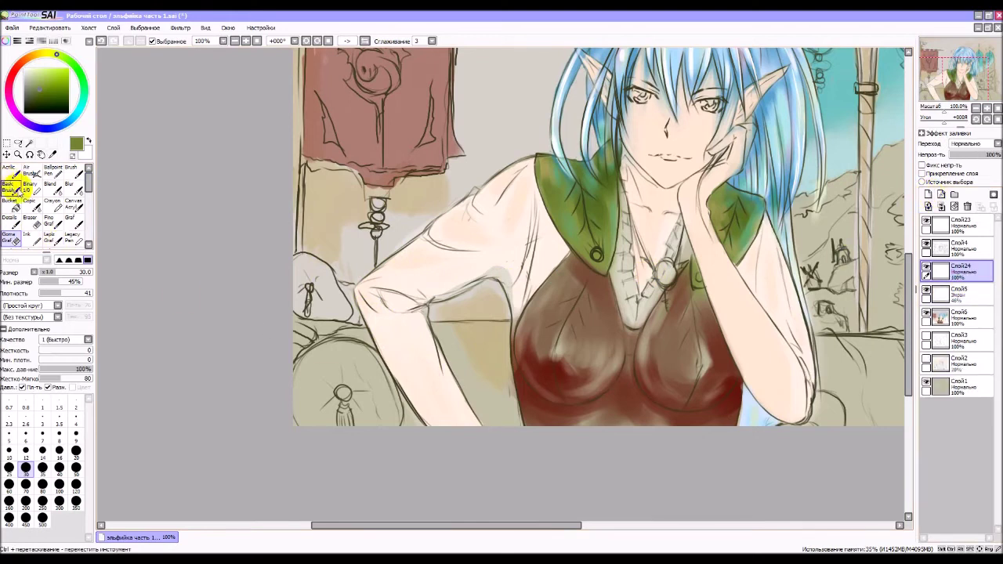
{"action": "left_click", "coordinate": [11, 169]}
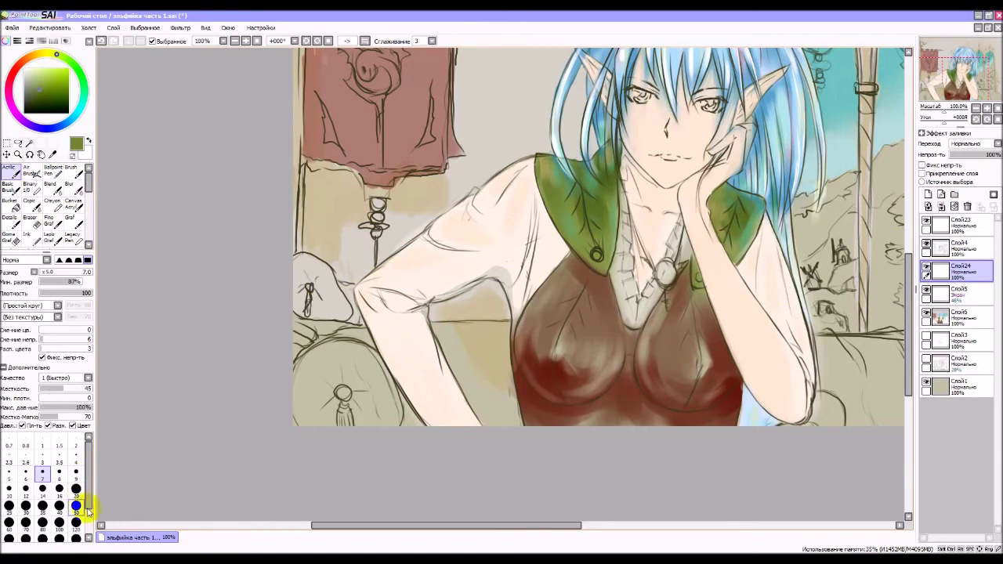
{"action": "left_click", "coordinate": [42, 488]}
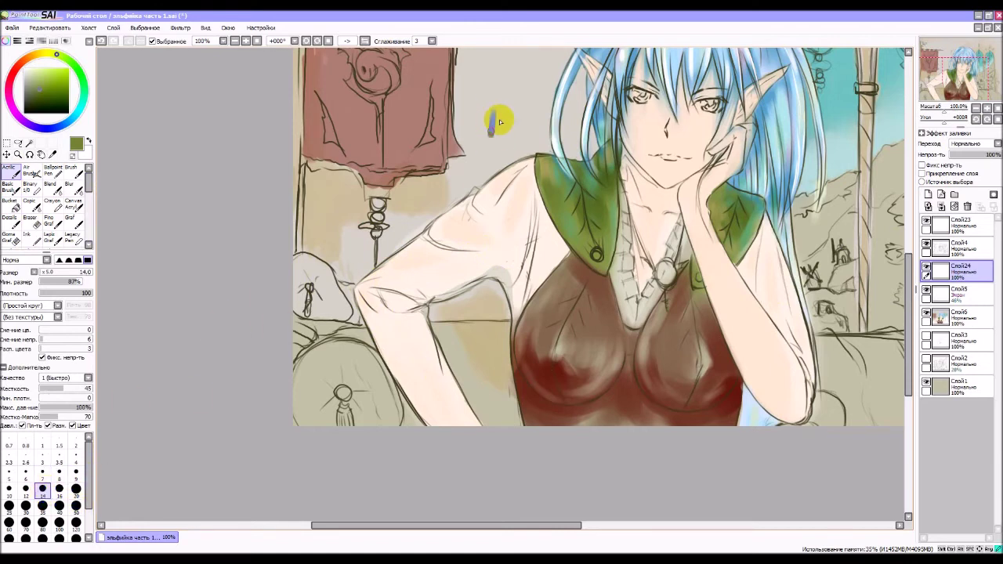
Try out the Acrylic brush with green test strokes on the background beside the hair and undo them.
{"action": "left_click_drag", "start_coordinate": [499, 122], "coordinate": [508, 137]}
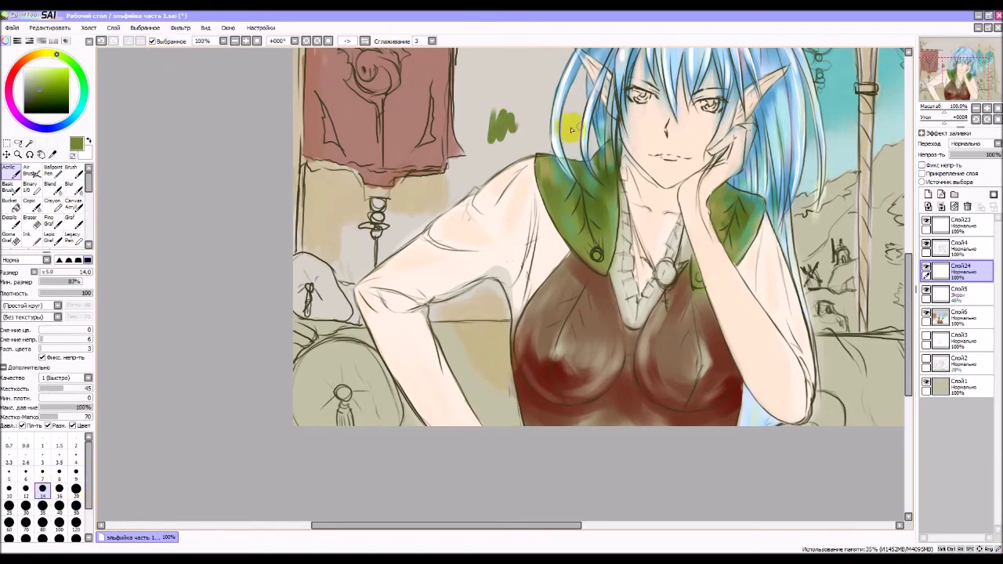
{"action": "left_click_drag", "start_coordinate": [481, 107], "coordinate": [536, 80]}
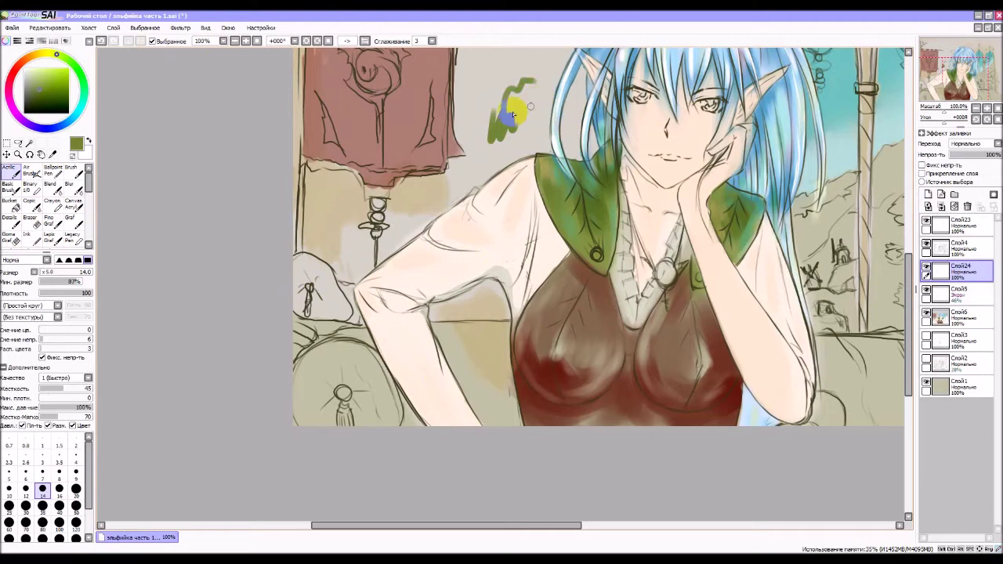
{"action": "left_click", "coordinate": [480, 73]}
{"action": "left_click", "coordinate": [505, 65]}
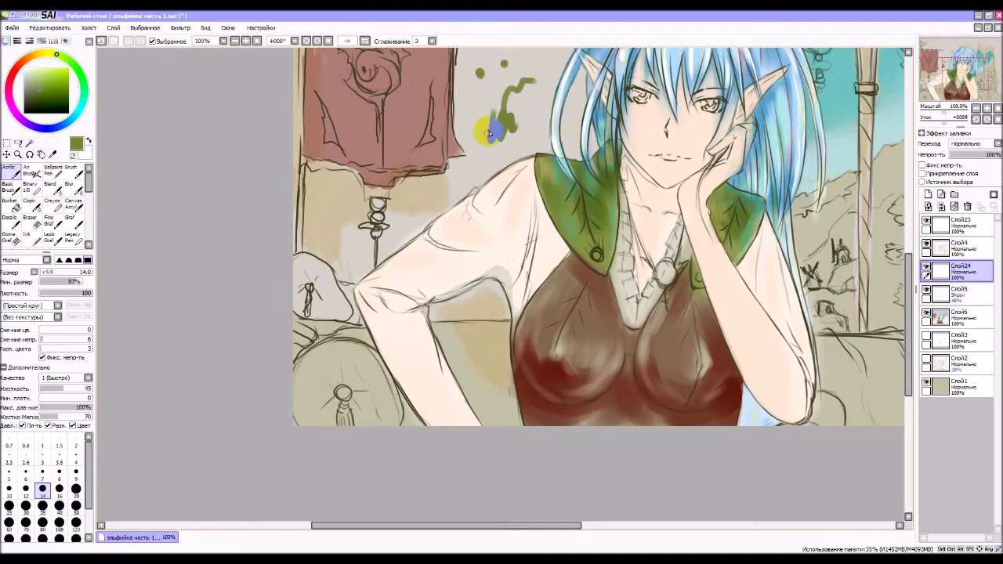
{"action": "mouse_move", "coordinate": [485, 129]}
{"action": "left_mouse_down"}
{"action": "mouse_move", "coordinate": [493, 100]}
{"action": "mouse_move", "coordinate": [497, 152]}
{"action": "mouse_move", "coordinate": [517, 161]}
{"action": "mouse_move", "coordinate": [525, 142]}
{"action": "left_mouse_up"}
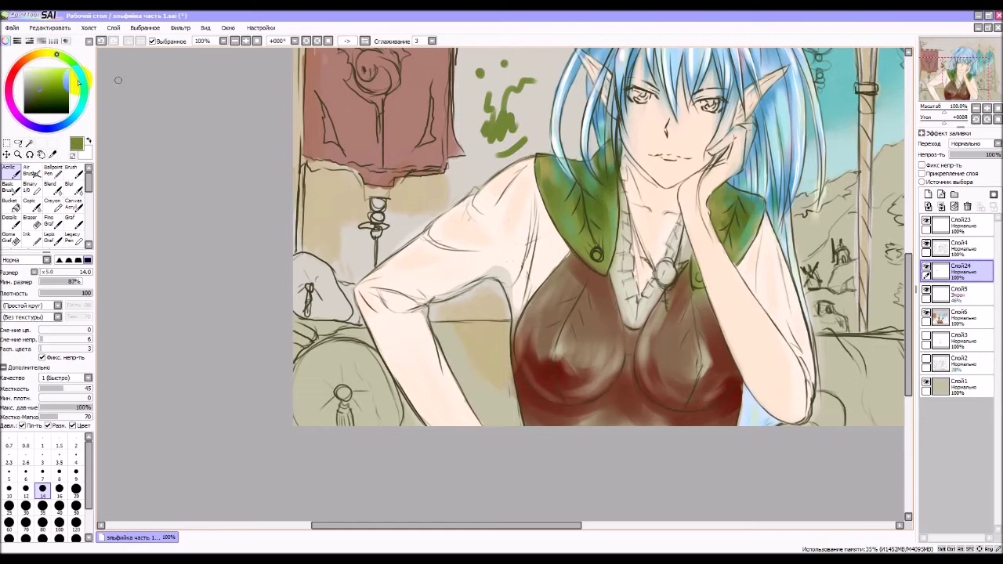
{"action": "left_click", "coordinate": [100, 42]}
{"action": "left_click", "coordinate": [101, 42]}
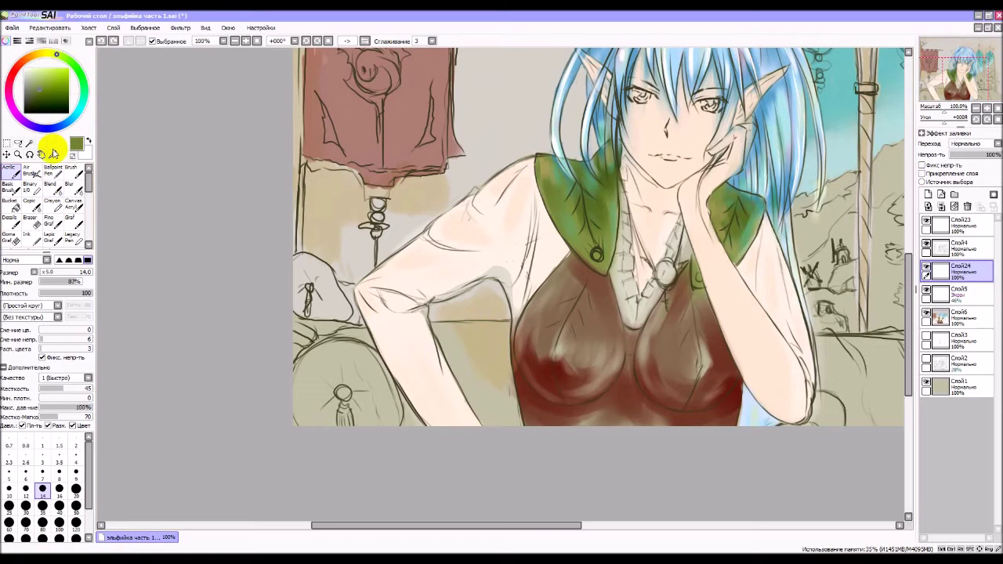
Paint off-white highlights on Слой24 over the bent arm's sleeve, the neckline ruffle and the propped arm's sleeve.
{"action": "left_click", "coordinate": [32, 73]}
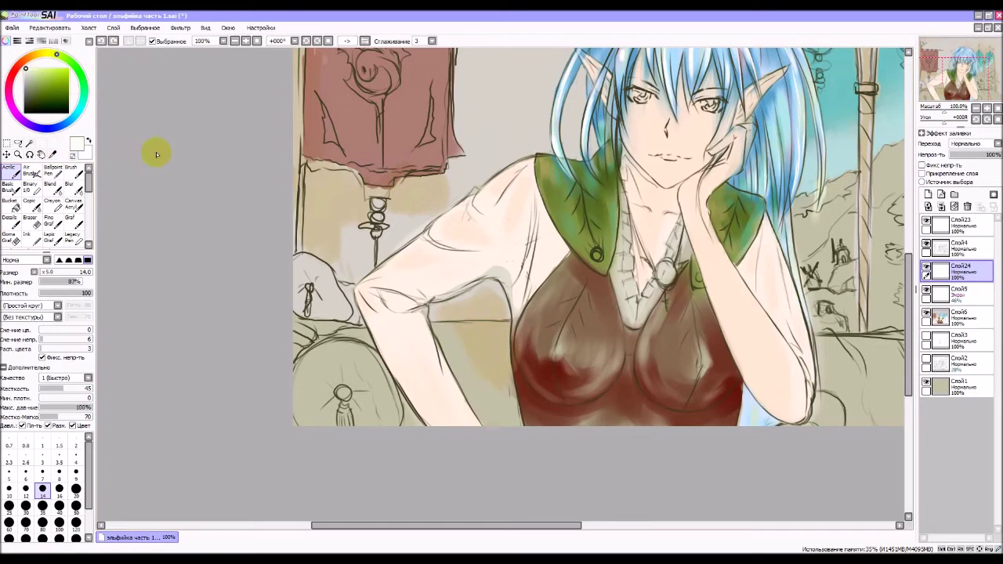
{"action": "mouse_move", "coordinate": [361, 316]}
{"action": "left_mouse_down"}
{"action": "mouse_move", "coordinate": [379, 335]}
{"action": "mouse_move", "coordinate": [361, 297]}
{"action": "mouse_move", "coordinate": [392, 325]}
{"action": "mouse_move", "coordinate": [365, 296]}
{"action": "mouse_move", "coordinate": [432, 367]}
{"action": "mouse_move", "coordinate": [401, 378]}
{"action": "mouse_move", "coordinate": [430, 409]}
{"action": "mouse_move", "coordinate": [402, 379]}
{"action": "mouse_move", "coordinate": [426, 350]}
{"action": "mouse_move", "coordinate": [437, 358]}
{"action": "mouse_move", "coordinate": [433, 348]}
{"action": "mouse_move", "coordinate": [438, 373]}
{"action": "mouse_move", "coordinate": [426, 320]}
{"action": "mouse_move", "coordinate": [384, 285]}
{"action": "mouse_move", "coordinate": [404, 291]}
{"action": "mouse_move", "coordinate": [378, 285]}
{"action": "mouse_move", "coordinate": [405, 293]}
{"action": "mouse_move", "coordinate": [384, 309]}
{"action": "mouse_move", "coordinate": [378, 299]}
{"action": "mouse_move", "coordinate": [395, 319]}
{"action": "mouse_move", "coordinate": [383, 308]}
{"action": "mouse_move", "coordinate": [405, 309]}
{"action": "mouse_move", "coordinate": [390, 301]}
{"action": "mouse_move", "coordinate": [420, 307]}
{"action": "mouse_move", "coordinate": [362, 288]}
{"action": "mouse_move", "coordinate": [377, 281]}
{"action": "mouse_move", "coordinate": [359, 301]}
{"action": "mouse_move", "coordinate": [399, 359]}
{"action": "mouse_move", "coordinate": [436, 261]}
{"action": "mouse_move", "coordinate": [464, 304]}
{"action": "mouse_move", "coordinate": [432, 291]}
{"action": "mouse_move", "coordinate": [478, 286]}
{"action": "mouse_move", "coordinate": [447, 291]}
{"action": "mouse_move", "coordinate": [479, 278]}
{"action": "mouse_move", "coordinate": [519, 287]}
{"action": "mouse_move", "coordinate": [504, 243]}
{"action": "mouse_move", "coordinate": [508, 277]}
{"action": "mouse_move", "coordinate": [488, 269]}
{"action": "mouse_move", "coordinate": [519, 299]}
{"action": "mouse_move", "coordinate": [523, 269]}
{"action": "mouse_move", "coordinate": [513, 305]}
{"action": "mouse_move", "coordinate": [537, 226]}
{"action": "mouse_move", "coordinate": [561, 258]}
{"action": "mouse_move", "coordinate": [530, 285]}
{"action": "mouse_move", "coordinate": [561, 240]}
{"action": "mouse_move", "coordinate": [551, 239]}
{"action": "mouse_move", "coordinate": [557, 250]}
{"action": "mouse_move", "coordinate": [536, 292]}
{"action": "mouse_move", "coordinate": [558, 251]}
{"action": "mouse_move", "coordinate": [540, 208]}
{"action": "mouse_move", "coordinate": [553, 241]}
{"action": "mouse_move", "coordinate": [630, 270]}
{"action": "left_mouse_up"}
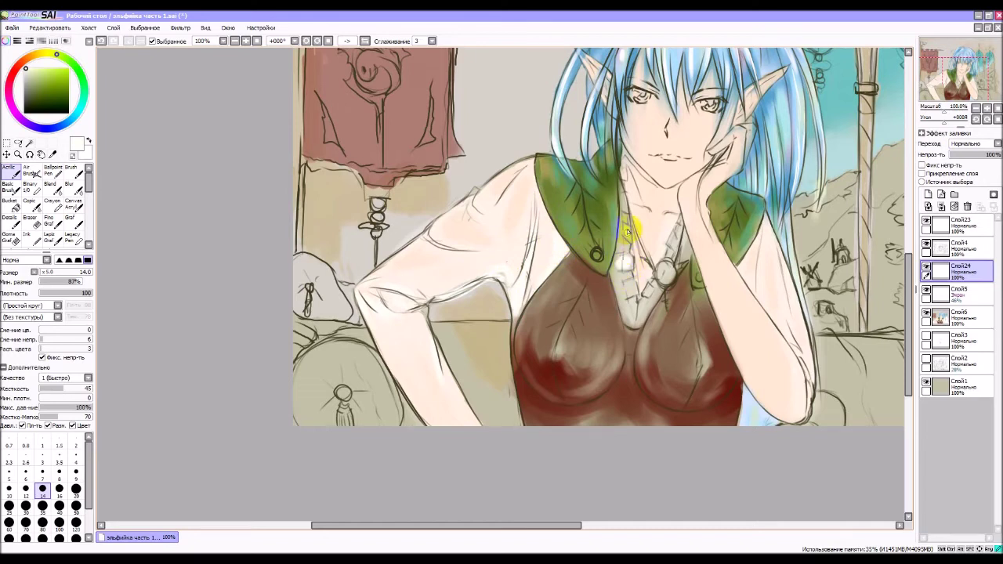
{"action": "left_click_drag", "start_coordinate": [624, 233], "coordinate": [622, 248]}
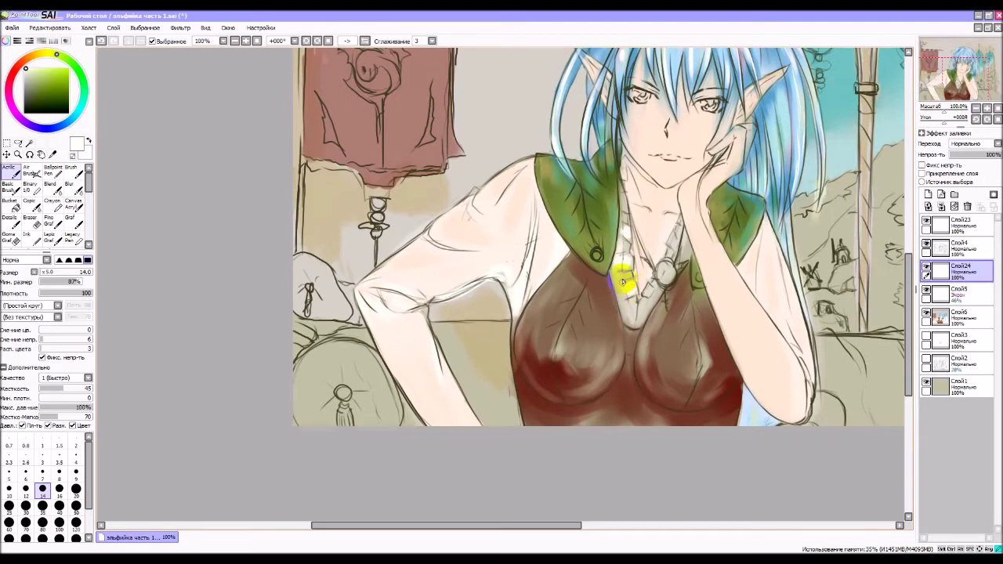
{"action": "mouse_move", "coordinate": [623, 283]}
{"action": "left_mouse_down"}
{"action": "mouse_move", "coordinate": [634, 323]}
{"action": "mouse_move", "coordinate": [649, 291]}
{"action": "left_mouse_up"}
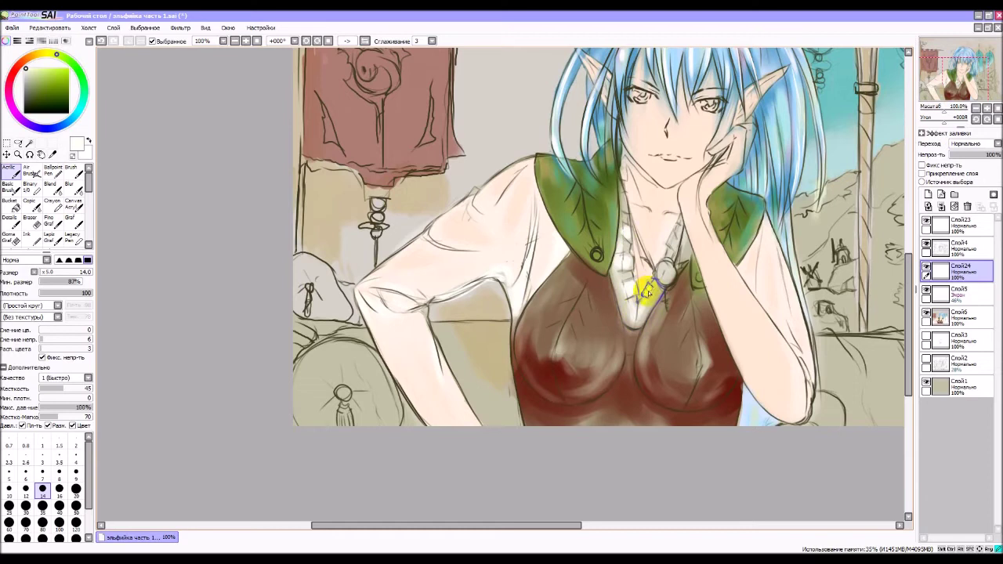
{"action": "left_click_drag", "start_coordinate": [661, 282], "coordinate": [668, 258]}
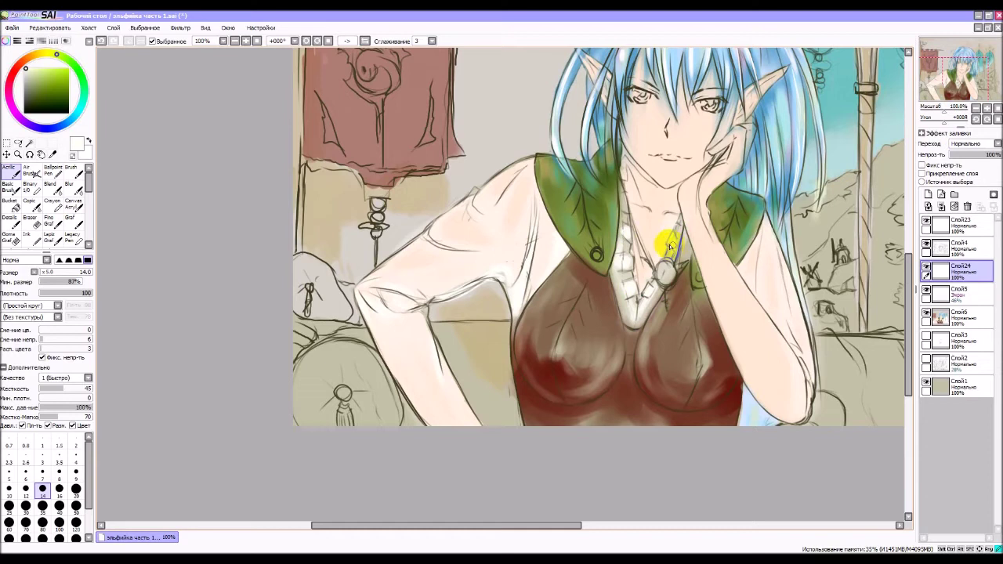
{"action": "mouse_move", "coordinate": [674, 239]}
{"action": "left_mouse_down"}
{"action": "mouse_move", "coordinate": [651, 224]}
{"action": "mouse_move", "coordinate": [625, 227]}
{"action": "left_mouse_up"}
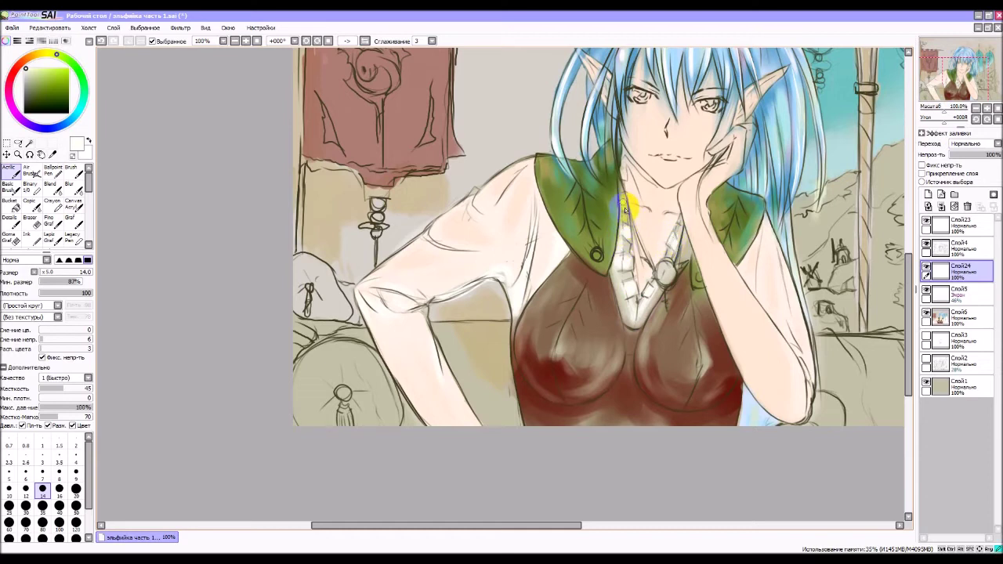
{"action": "mouse_move", "coordinate": [625, 207]}
{"action": "left_mouse_down"}
{"action": "mouse_move", "coordinate": [616, 389]}
{"action": "mouse_move", "coordinate": [645, 374]}
{"action": "mouse_move", "coordinate": [668, 325]}
{"action": "mouse_move", "coordinate": [714, 316]}
{"action": "mouse_move", "coordinate": [714, 370]}
{"action": "mouse_move", "coordinate": [679, 220]}
{"action": "mouse_move", "coordinate": [687, 231]}
{"action": "mouse_move", "coordinate": [679, 265]}
{"action": "mouse_move", "coordinate": [628, 355]}
{"action": "mouse_move", "coordinate": [649, 303]}
{"action": "mouse_move", "coordinate": [638, 318]}
{"action": "mouse_move", "coordinate": [632, 301]}
{"action": "mouse_move", "coordinate": [631, 319]}
{"action": "mouse_move", "coordinate": [623, 289]}
{"action": "mouse_move", "coordinate": [631, 321]}
{"action": "mouse_move", "coordinate": [623, 283]}
{"action": "mouse_move", "coordinate": [634, 329]}
{"action": "mouse_move", "coordinate": [629, 307]}
{"action": "mouse_move", "coordinate": [633, 328]}
{"action": "mouse_move", "coordinate": [666, 261]}
{"action": "left_mouse_up"}
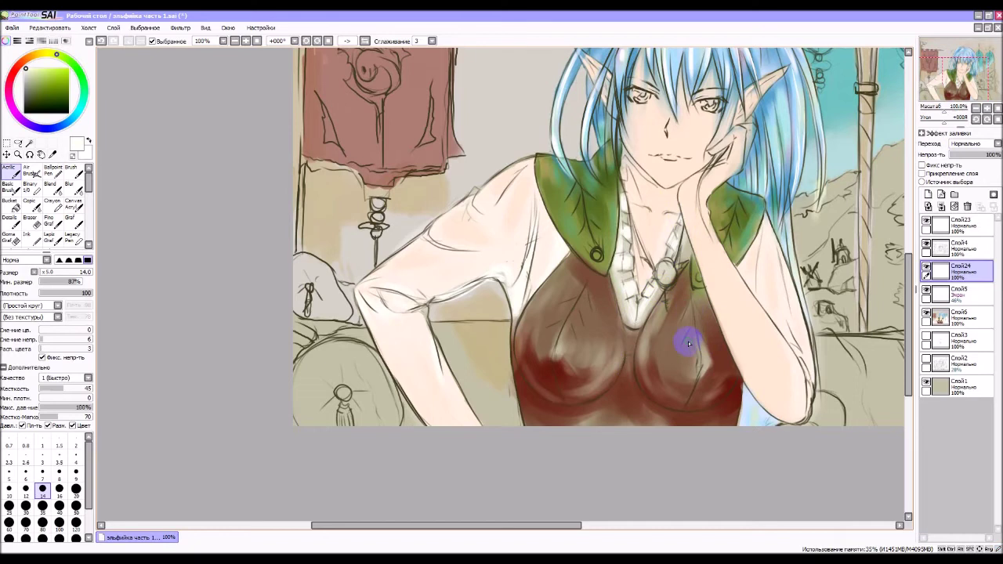
{"action": "mouse_move", "coordinate": [807, 280]}
{"action": "left_mouse_down"}
{"action": "mouse_move", "coordinate": [761, 262]}
{"action": "mouse_move", "coordinate": [764, 301]}
{"action": "mouse_move", "coordinate": [765, 250]}
{"action": "mouse_move", "coordinate": [767, 307]}
{"action": "mouse_move", "coordinate": [796, 313]}
{"action": "mouse_move", "coordinate": [773, 246]}
{"action": "mouse_move", "coordinate": [799, 352]}
{"action": "mouse_move", "coordinate": [787, 327]}
{"action": "mouse_move", "coordinate": [809, 374]}
{"action": "mouse_move", "coordinate": [811, 351]}
{"action": "mouse_move", "coordinate": [809, 379]}
{"action": "mouse_move", "coordinate": [805, 345]}
{"action": "mouse_move", "coordinate": [812, 408]}
{"action": "mouse_move", "coordinate": [807, 384]}
{"action": "left_mouse_up"}
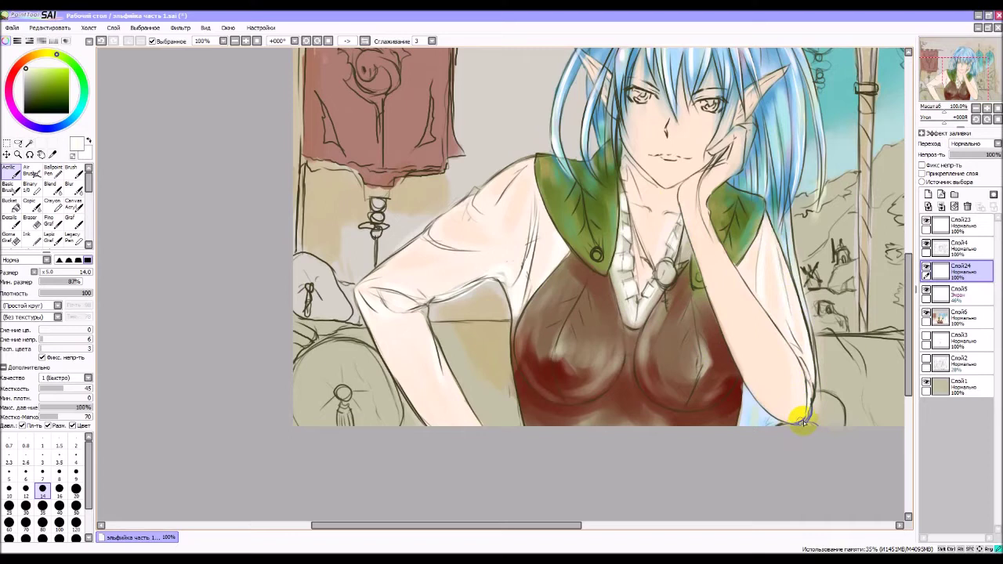
{"action": "left_click_drag", "start_coordinate": [804, 423], "coordinate": [803, 365]}
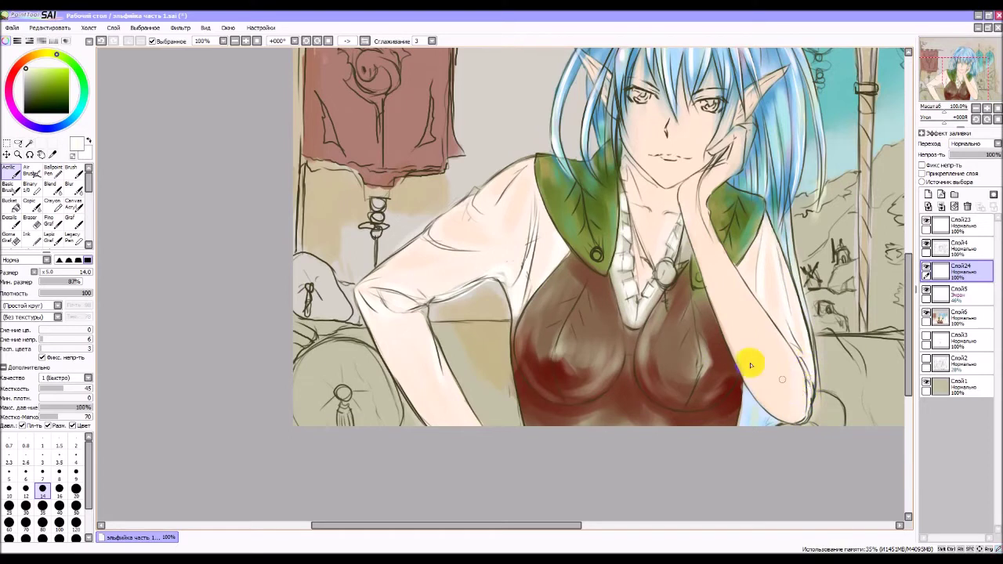
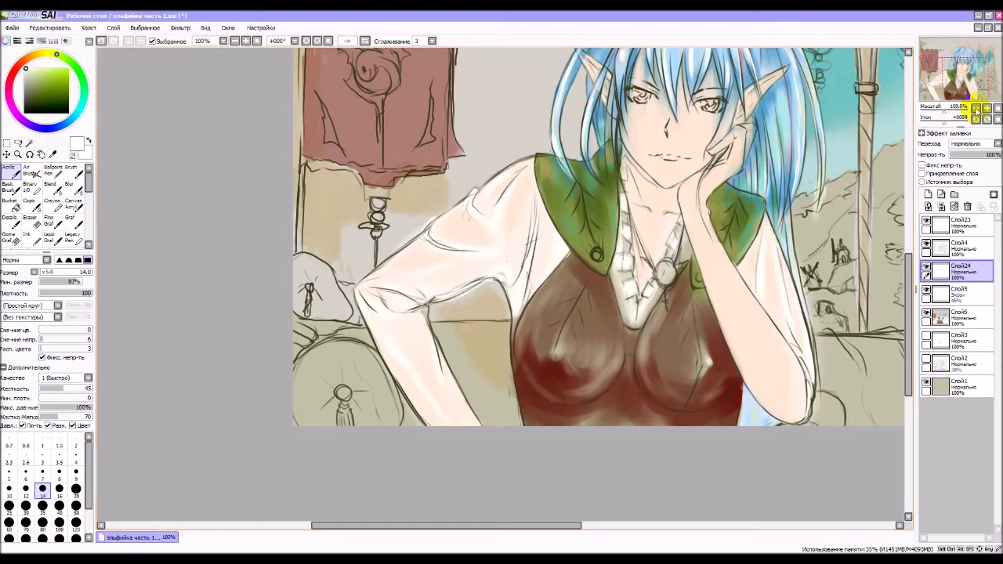
Hide and show layers Слой5 and Слой24 at different zoom levels to examine how they affect the picture.
{"action": "left_click", "coordinate": [977, 109]}
{"action": "left_click", "coordinate": [976, 109]}
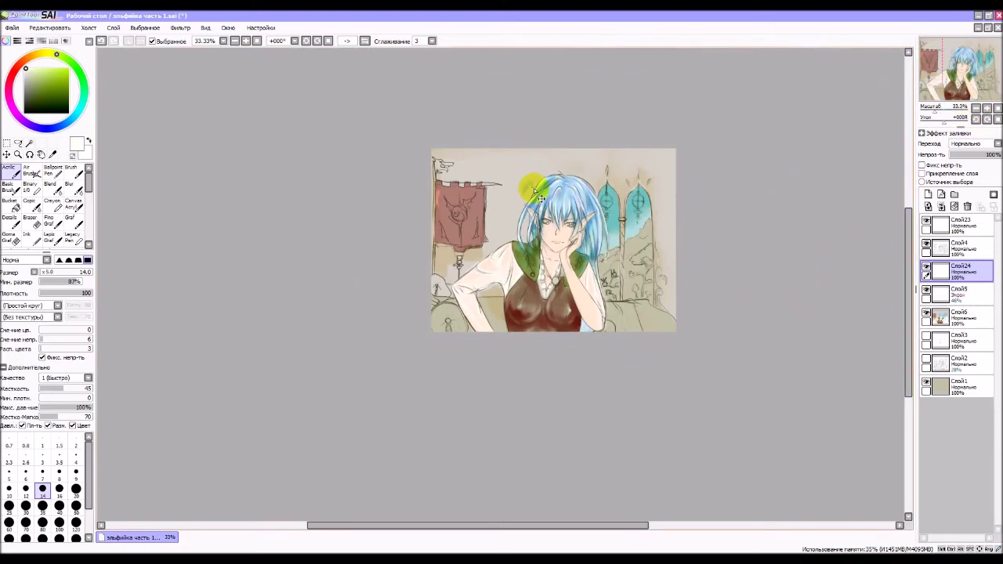
{"action": "scroll", "coordinate": [533, 191], "scroll_direction": "up", "scroll_amount": 3}
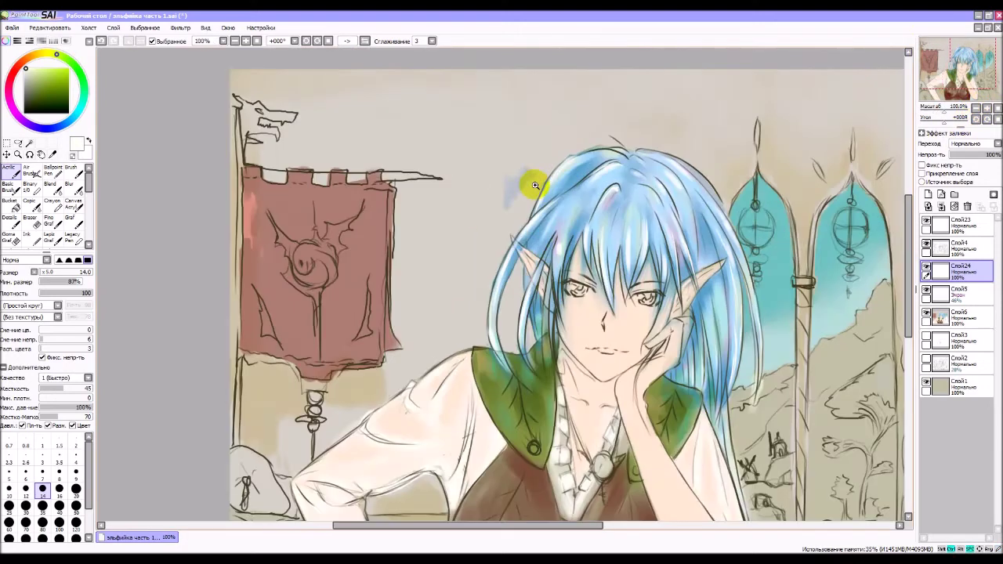
{"action": "left_click", "coordinate": [927, 292]}
{"action": "left_click", "coordinate": [928, 292]}
{"action": "left_click", "coordinate": [927, 291]}
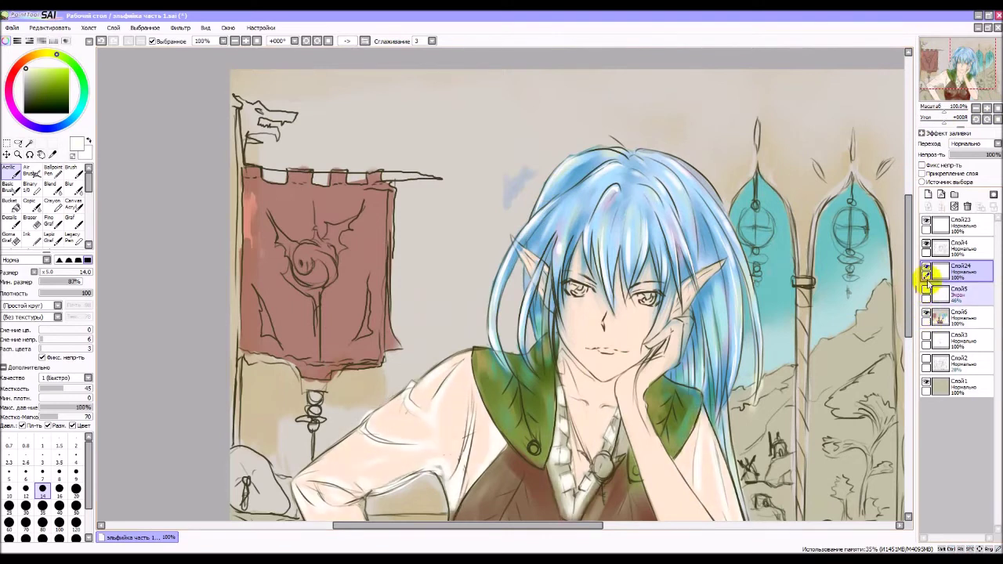
{"action": "left_click", "coordinate": [928, 270]}
{"action": "left_click", "coordinate": [927, 270]}
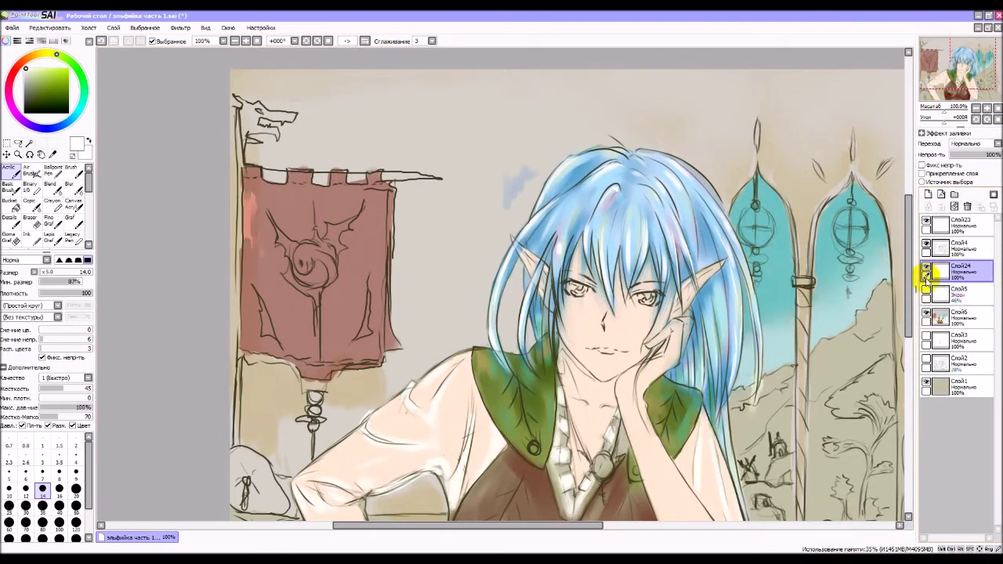
{"action": "left_click", "coordinate": [976, 110]}
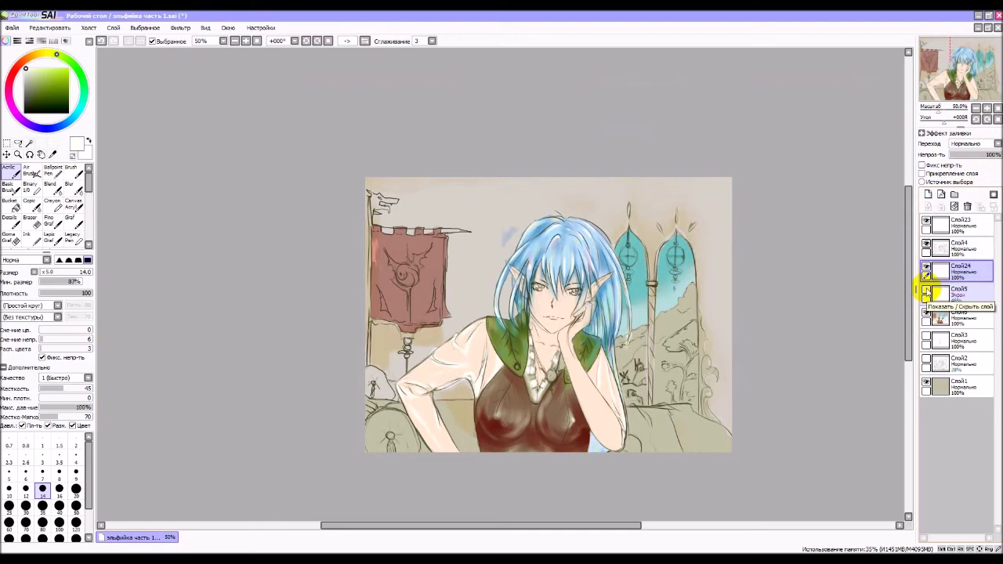
{"action": "left_click", "coordinate": [927, 292]}
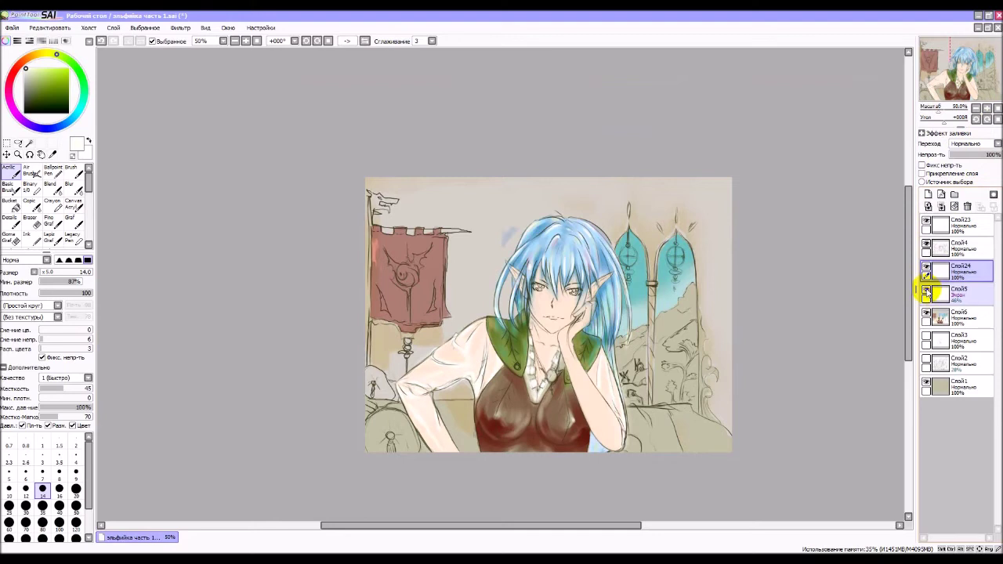
{"action": "left_click", "coordinate": [927, 290]}
{"action": "left_click", "coordinate": [926, 290]}
{"action": "left_click", "coordinate": [927, 290]}
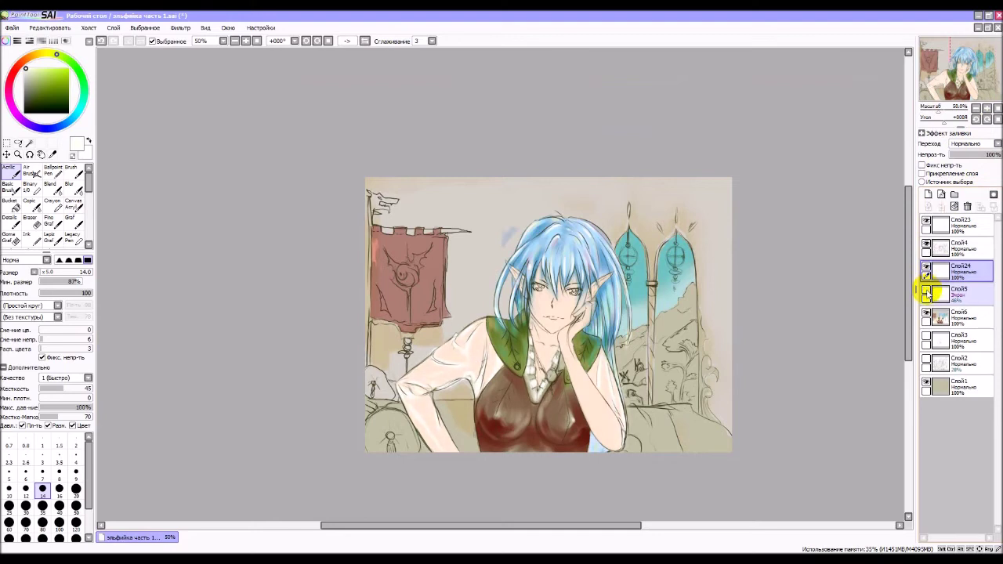
{"action": "left_click", "coordinate": [926, 290]}
{"action": "left_click", "coordinate": [926, 290]}
{"action": "left_click", "coordinate": [926, 291]}
{"action": "left_click", "coordinate": [927, 292]}
{"action": "left_click", "coordinate": [927, 292]}
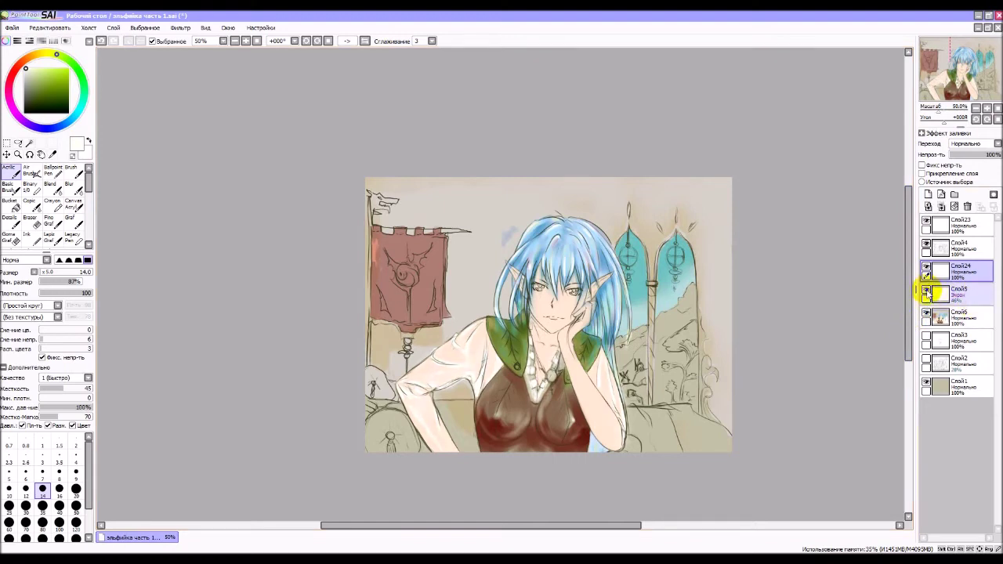
{"action": "left_click", "coordinate": [927, 291]}
{"action": "left_click", "coordinate": [926, 292]}
{"action": "left_click", "coordinate": [929, 294]}
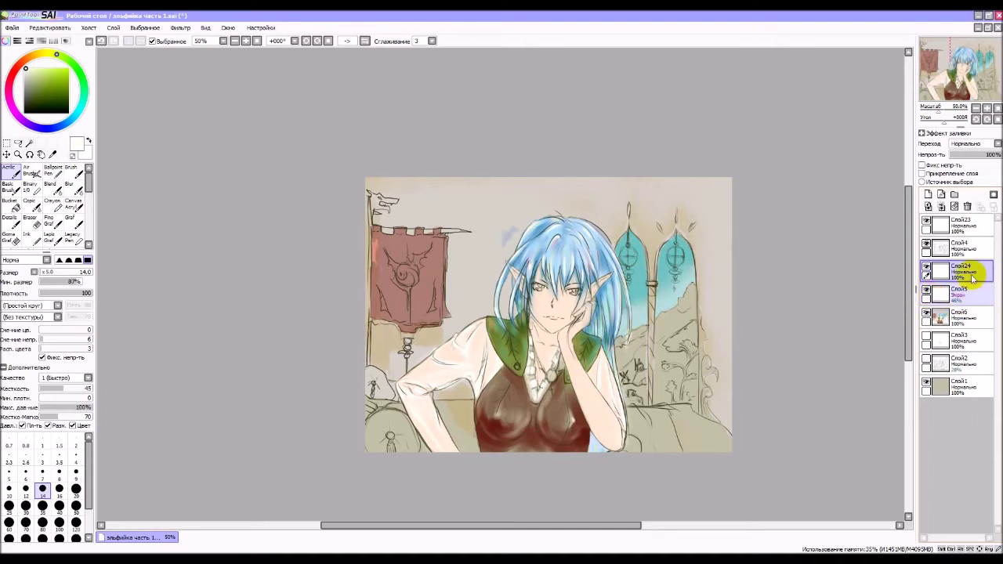
Make Слой6 active, sample the light skin tone from the cheek and choose the Ballpoint Pen.
{"action": "left_click", "coordinate": [975, 318]}
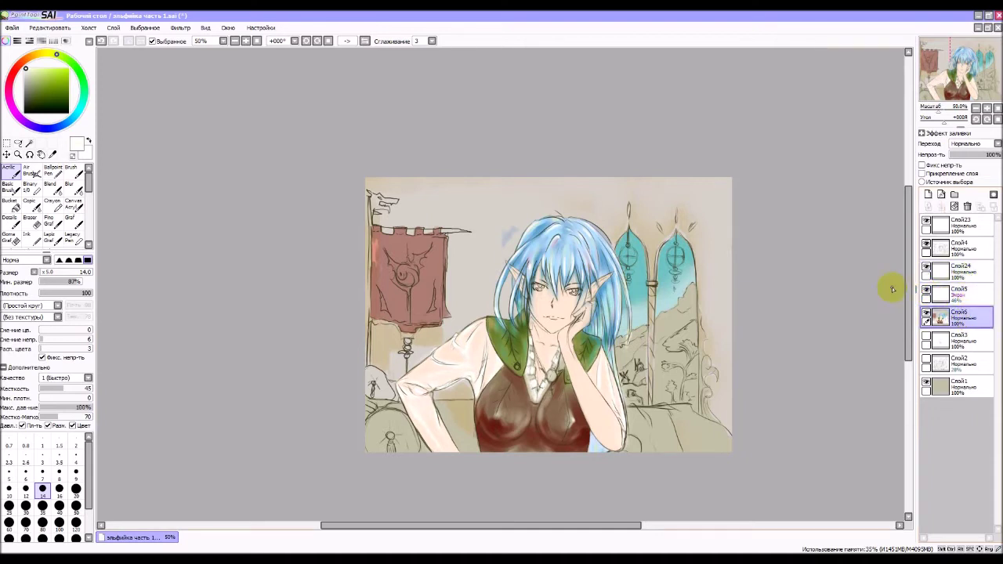
{"action": "scroll", "coordinate": [560, 313], "scroll_direction": "up", "scroll_amount": 3}
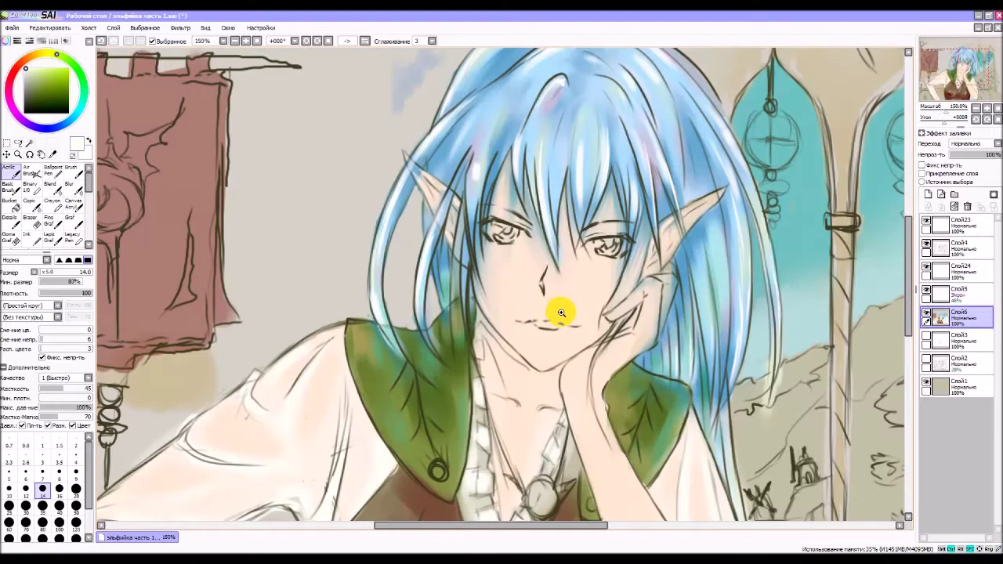
{"action": "scroll", "coordinate": [567, 315], "scroll_direction": "up", "scroll_amount": 1}
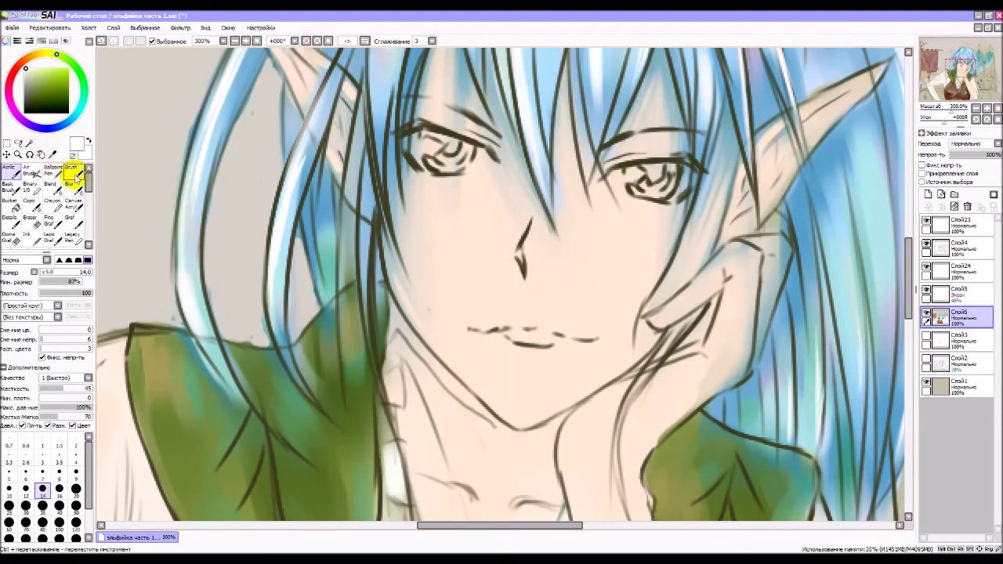
{"action": "left_click", "coordinate": [475, 300], "text": "alt"}
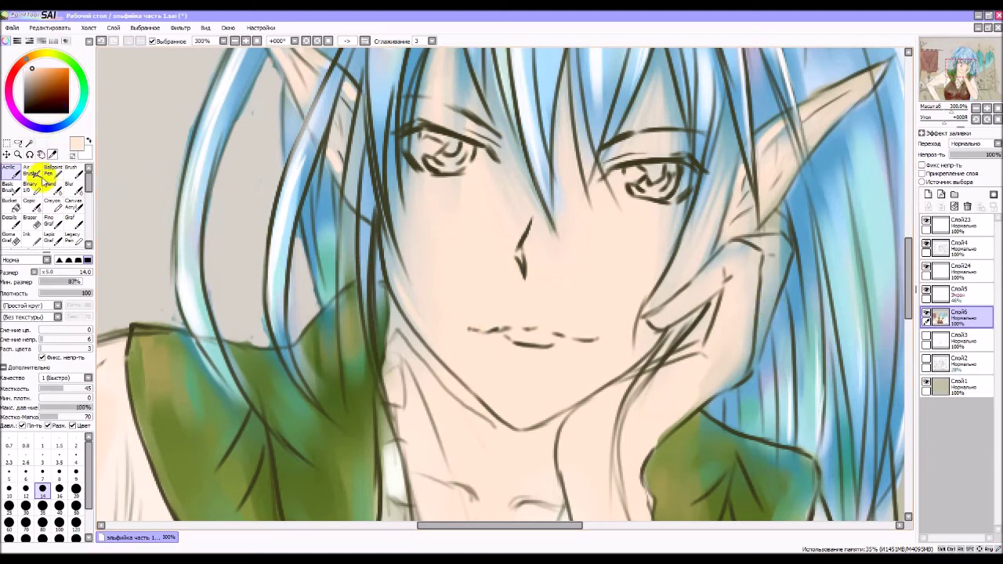
{"action": "left_click", "coordinate": [58, 173]}
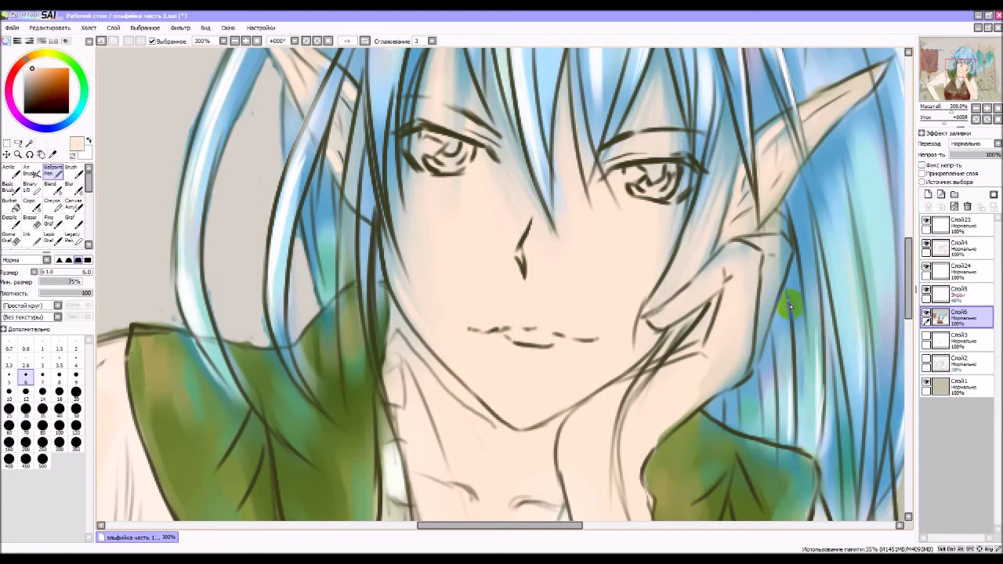
Shorten both ends of the mouth line on the line-art layer Слой4 with the Goma Graf eraser at size 12.
{"action": "left_click", "coordinate": [959, 248]}
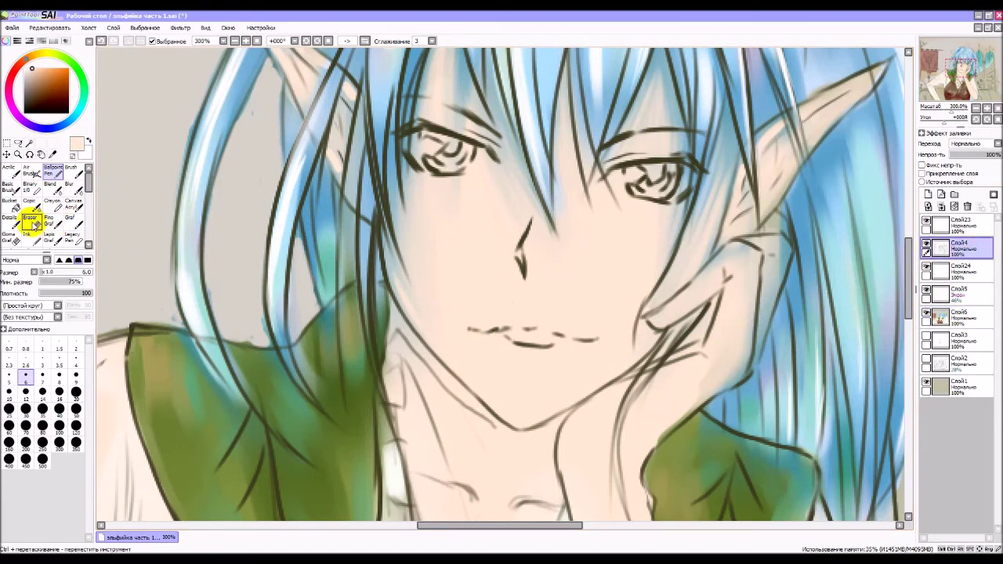
{"action": "left_click", "coordinate": [14, 239]}
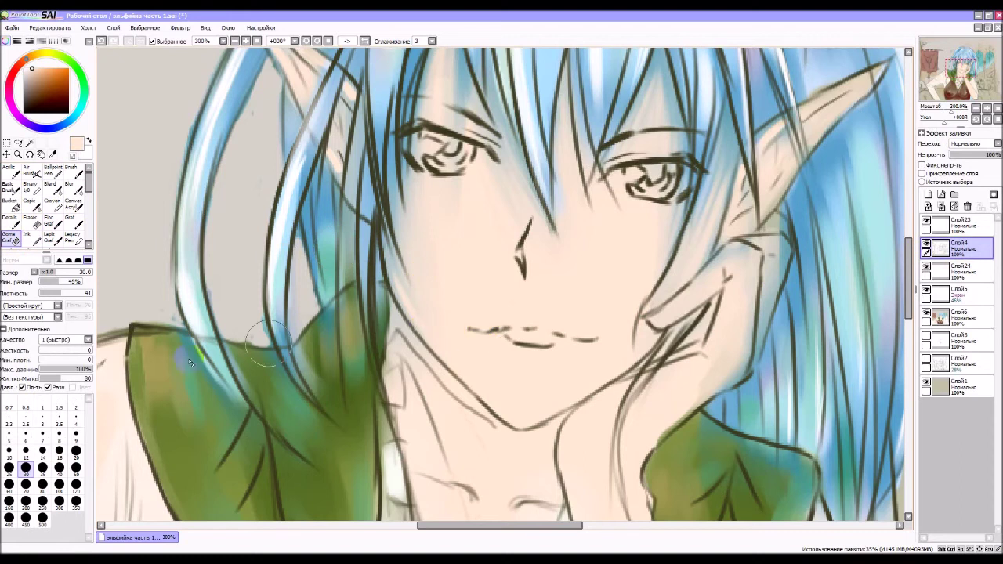
{"action": "left_click", "coordinate": [25, 451]}
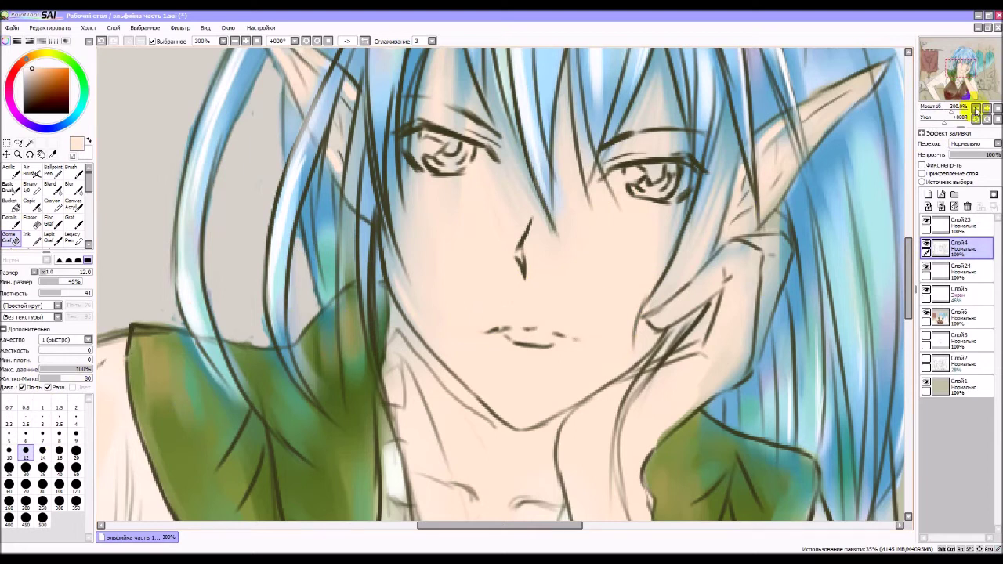
{"action": "left_click", "coordinate": [976, 109]}
{"action": "left_click", "coordinate": [976, 109]}
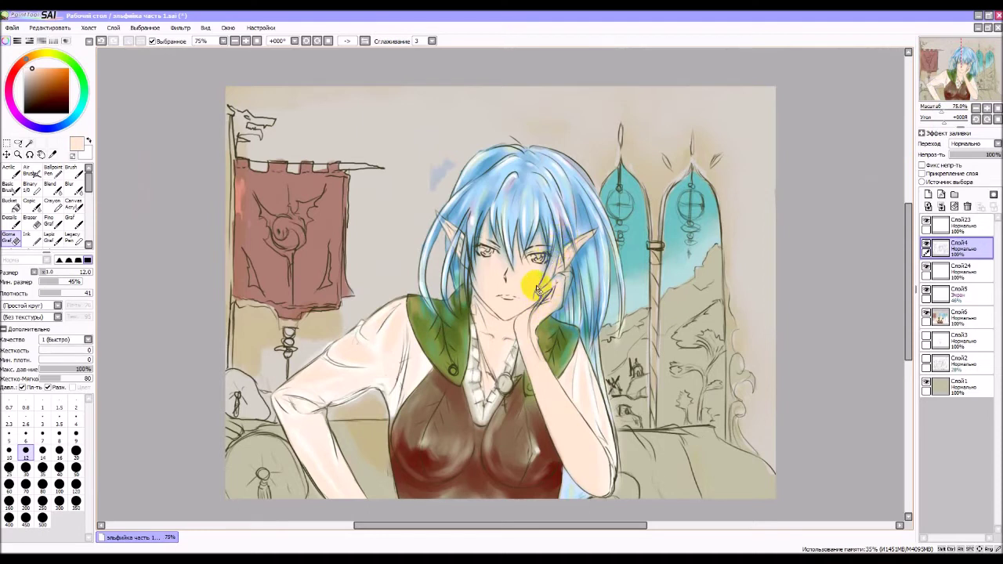
{"action": "scroll", "coordinate": [498, 300], "scroll_direction": "up", "scroll_amount": 4}
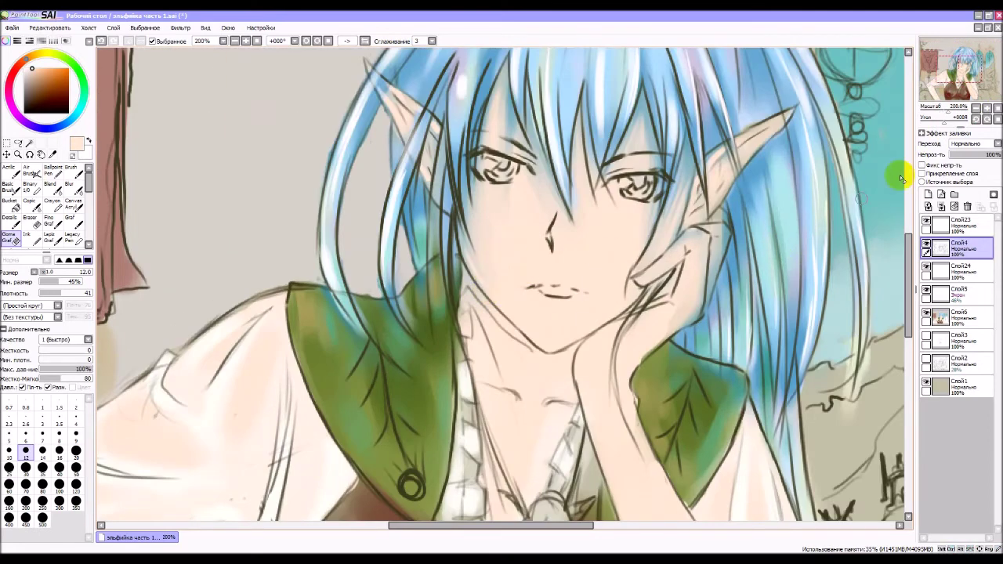
{"action": "left_click", "coordinate": [976, 107]}
{"action": "left_click", "coordinate": [976, 107]}
{"action": "left_click", "coordinate": [976, 108]}
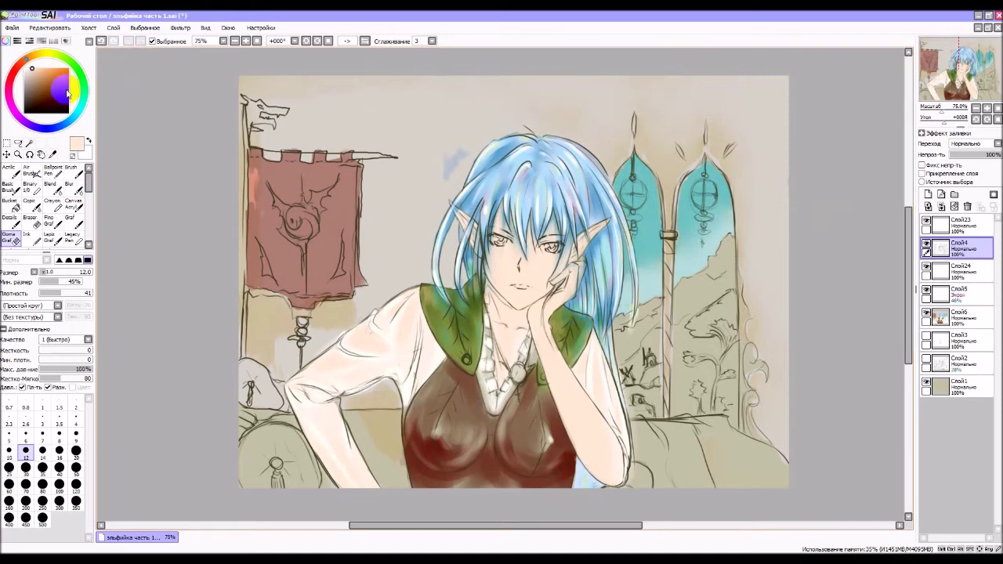
Select the whole canvas with the line-art layer Слой4 active.
{"action": "left_click", "coordinate": [7, 154]}
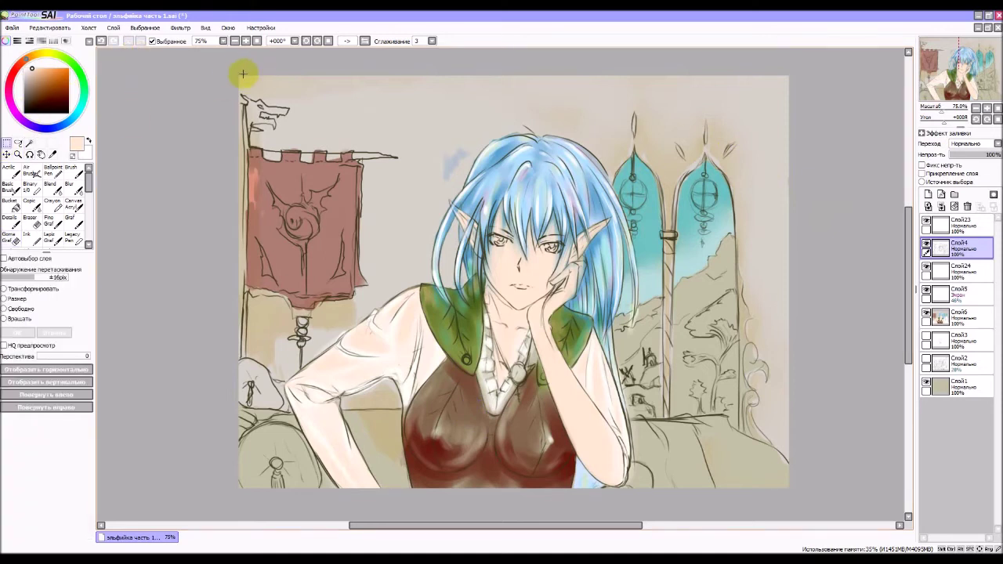
{"action": "left_click_drag", "start_coordinate": [241, 76], "coordinate": [813, 493]}
{"action": "scroll", "coordinate": [851, 514], "scroll_direction": "down", "scroll_amount": 3}
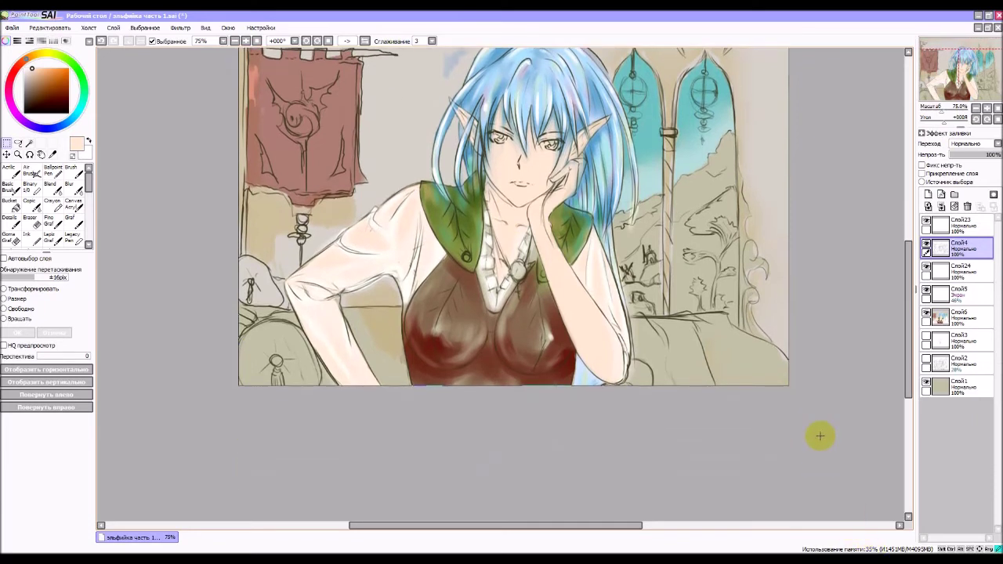
{"action": "scroll", "coordinate": [817, 422], "scroll_direction": "down", "scroll_amount": 5}
{"action": "scroll", "coordinate": [828, 369], "scroll_direction": "up", "scroll_amount": 5}
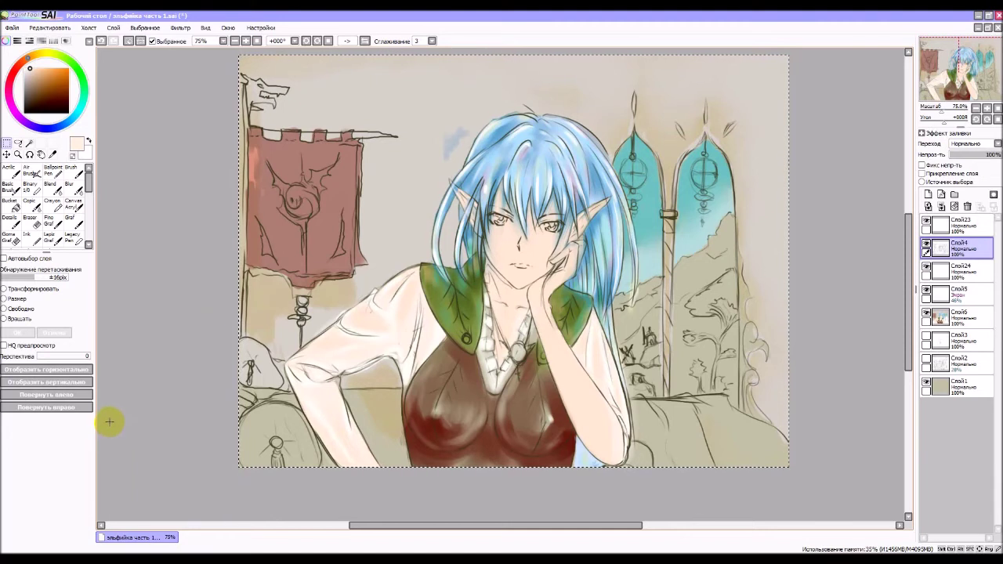
Try to shrink the line art on Слой4 from its lower-left corner with the Transform mode, apply it and deselect.
{"action": "left_click", "coordinate": [47, 290]}
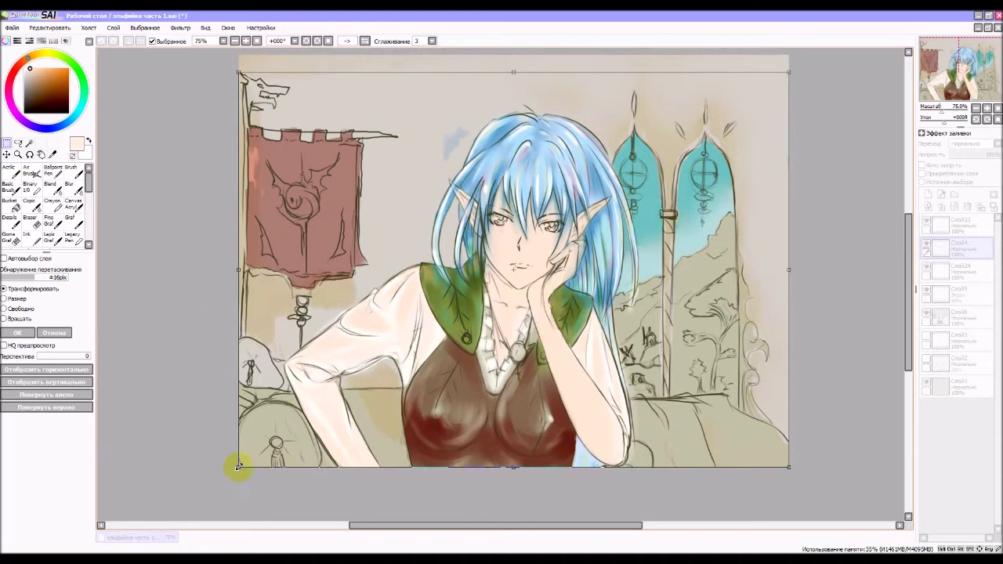
{"action": "left_click_drag", "start_coordinate": [239, 466], "coordinate": [329, 430]}
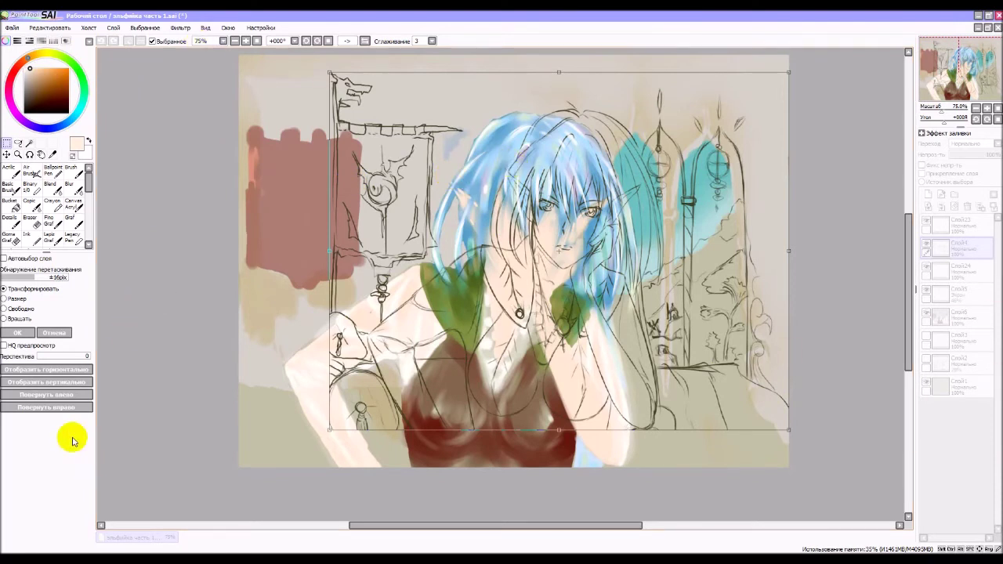
{"action": "left_click", "coordinate": [32, 333]}
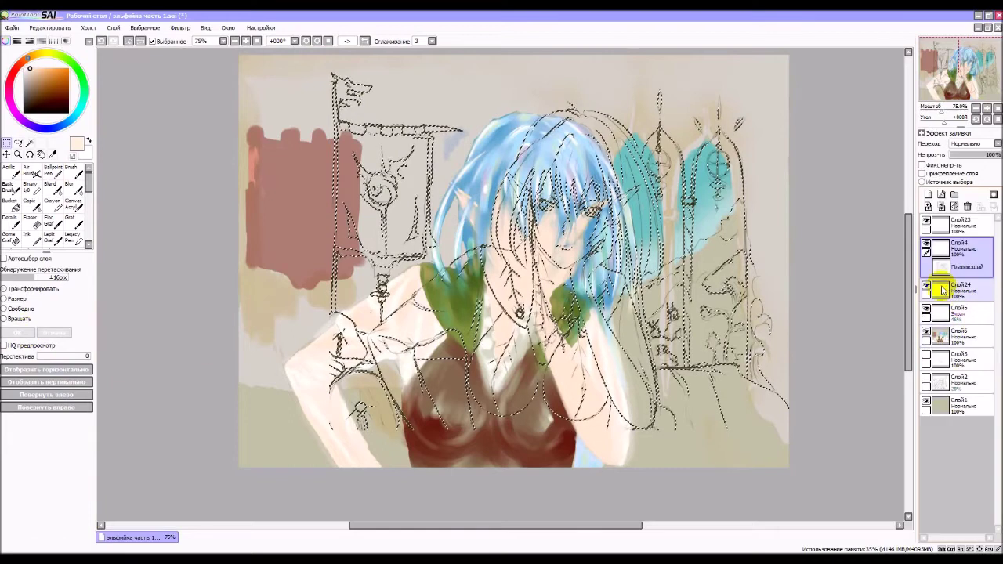
{"action": "key", "text": "ctrl+d"}
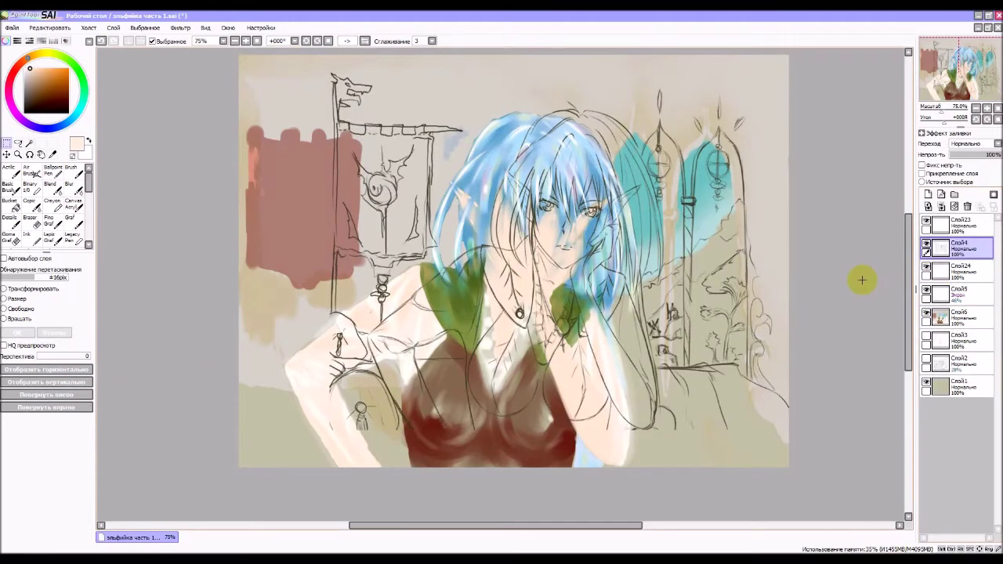
Hide and show Слой6 to check the shrunken line art, and undo the transformation to restore the whole-canvas selection.
{"action": "left_click", "coordinate": [926, 316]}
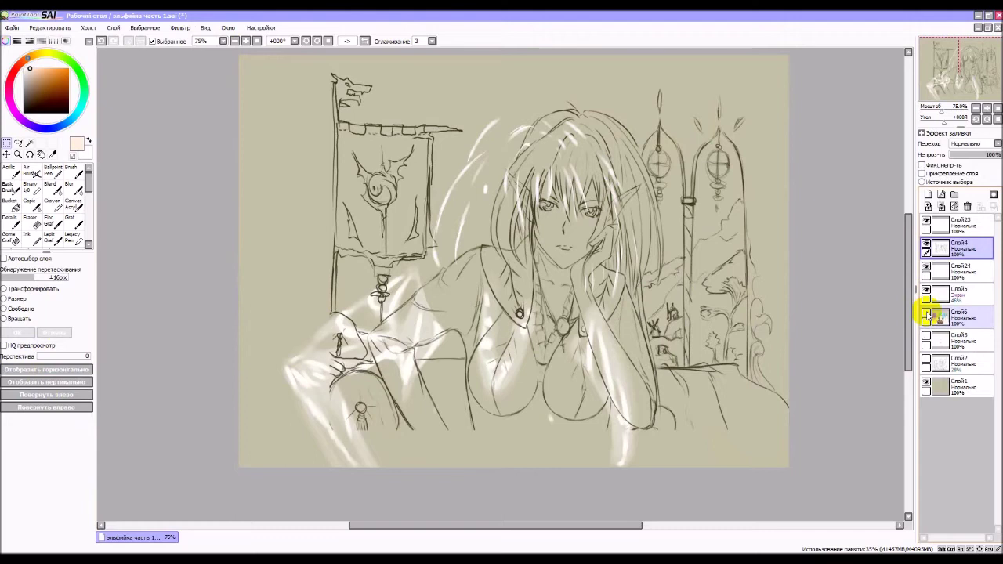
{"action": "left_click", "coordinate": [926, 316]}
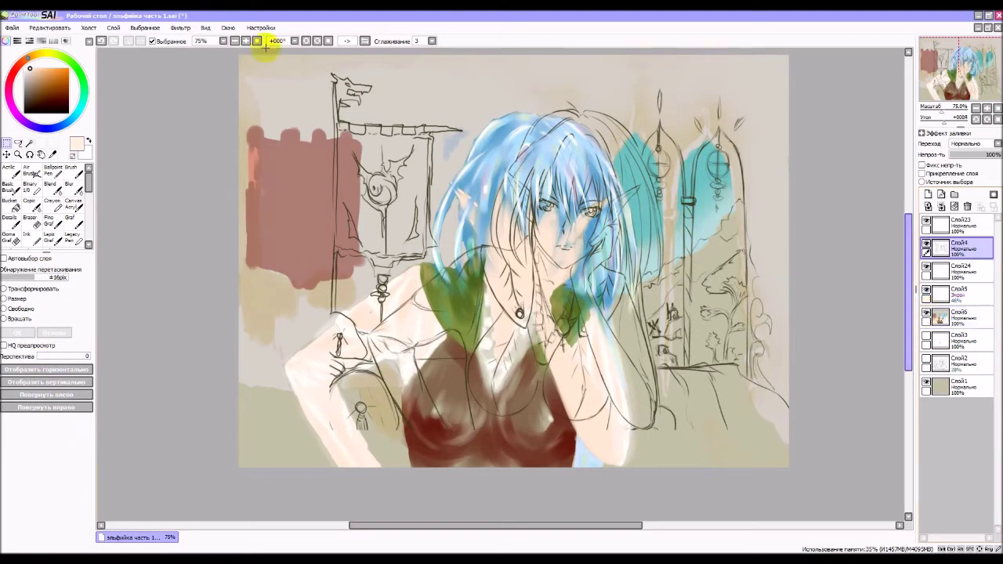
{"action": "left_click", "coordinate": [101, 42]}
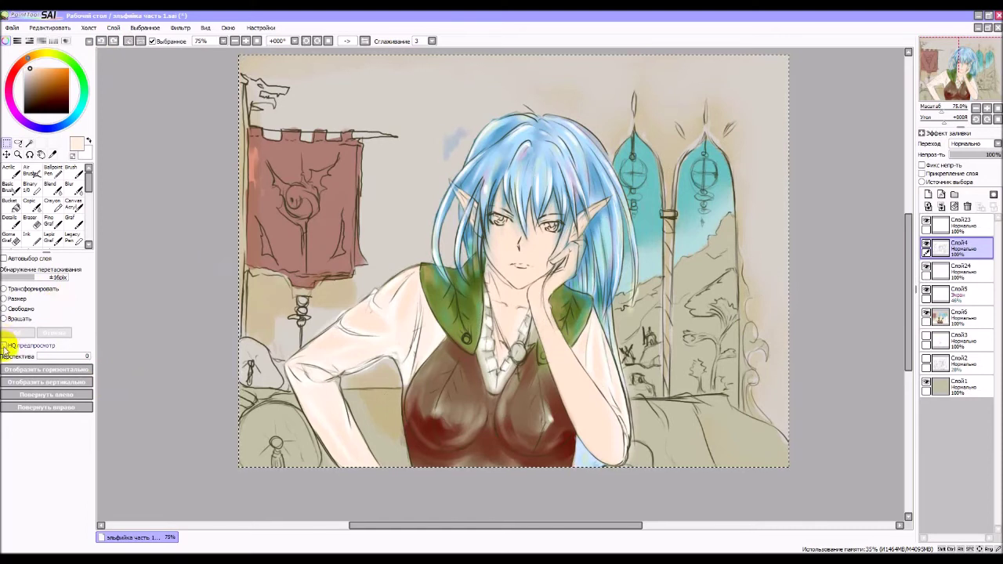
Turn on HQ preview, try resizing the Слой4 line art from its upper-left corner in size mode, and cancel.
{"action": "left_click", "coordinate": [4, 344]}
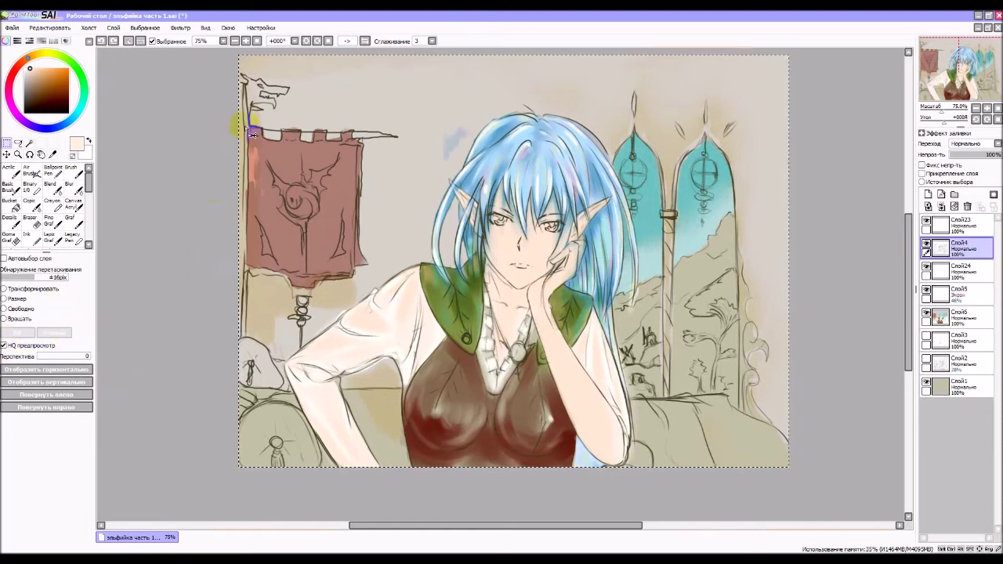
{"action": "left_click", "coordinate": [5, 299]}
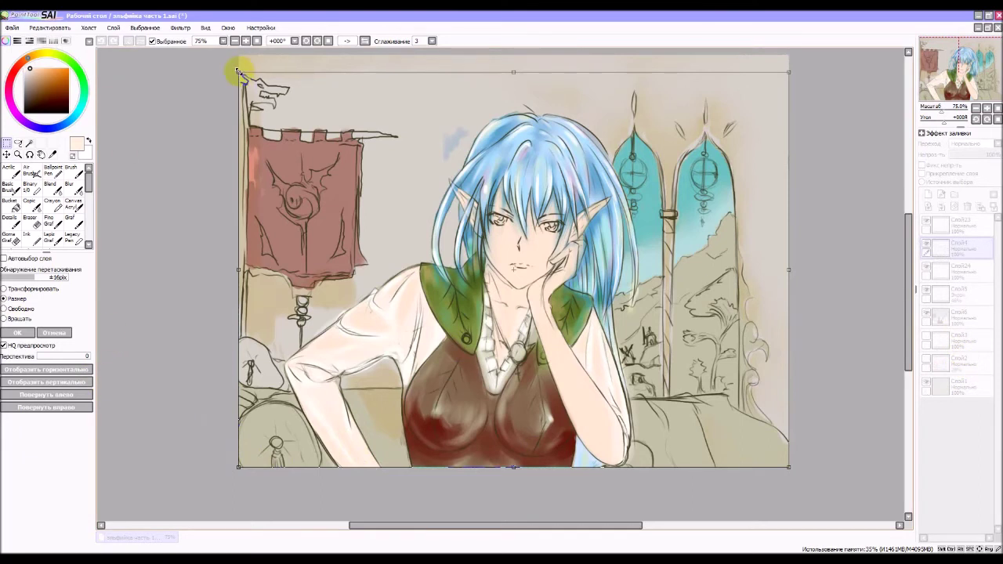
{"action": "left_click_drag", "start_coordinate": [239, 73], "coordinate": [305, 101]}
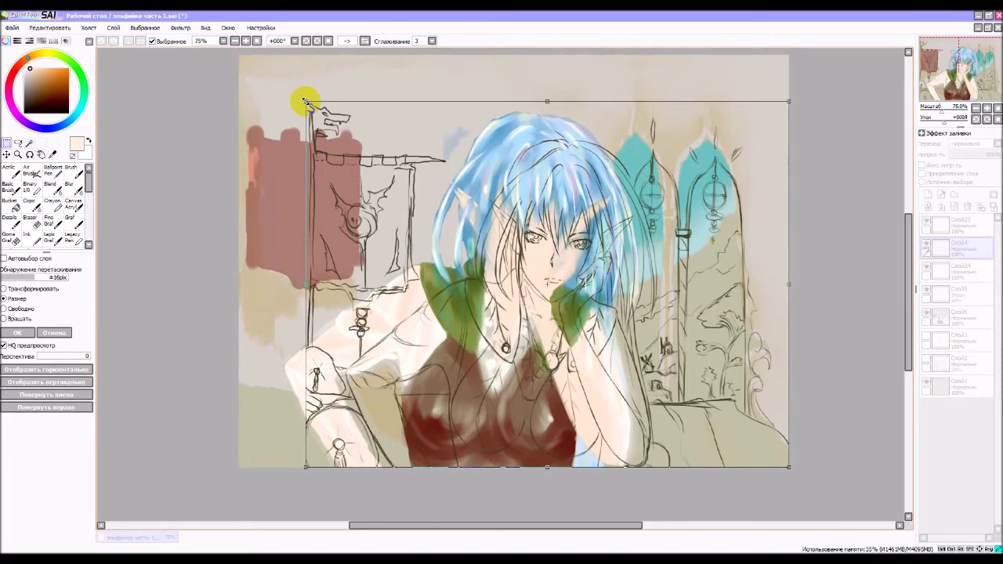
{"action": "left_click_drag", "start_coordinate": [305, 101], "coordinate": [237, 60]}
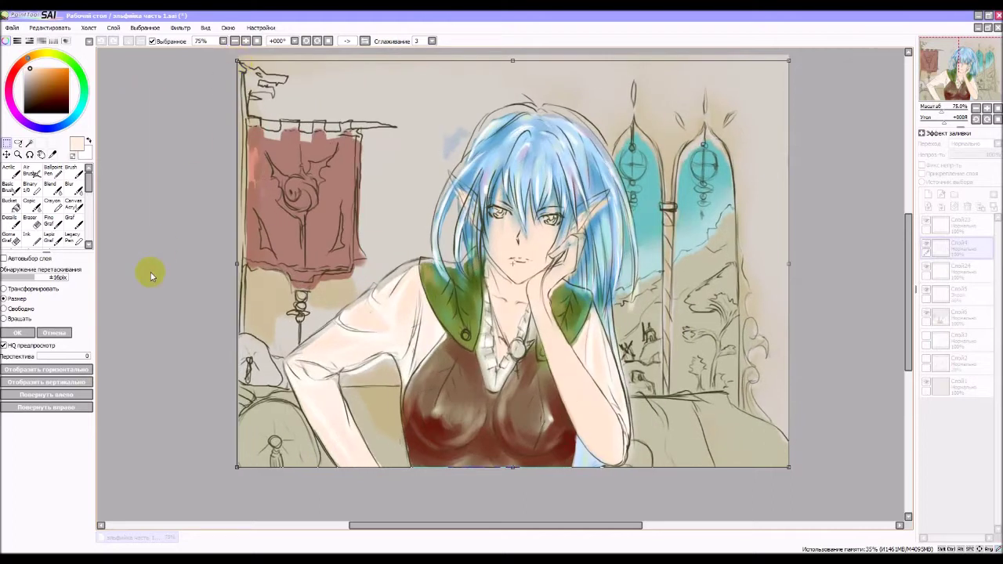
{"action": "left_click", "coordinate": [64, 332]}
Turn on layer auto-selection and narrow the Слой4 line art from its lower-left corner in the Transform mode.
{"action": "left_click", "coordinate": [7, 259]}
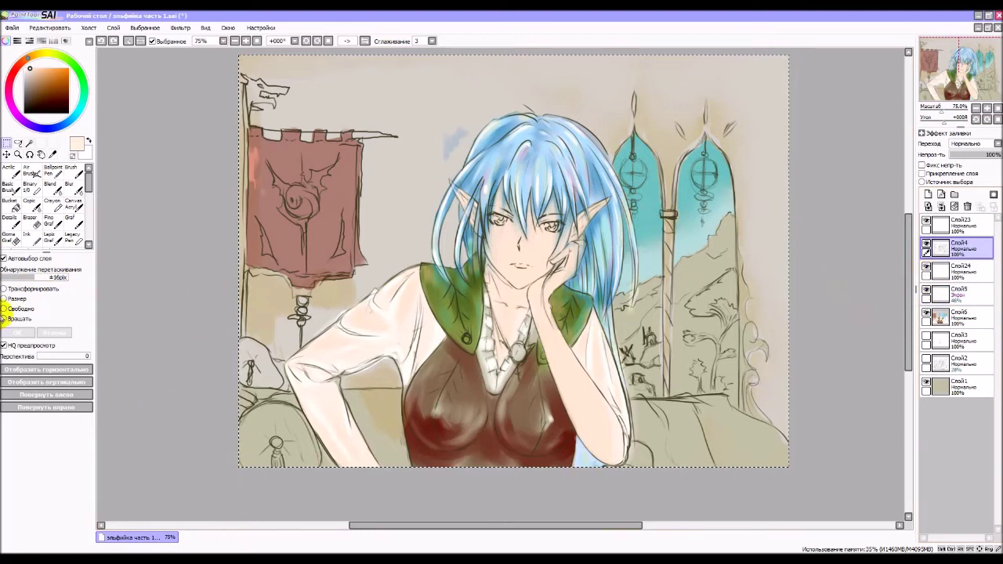
{"action": "left_click", "coordinate": [5, 289]}
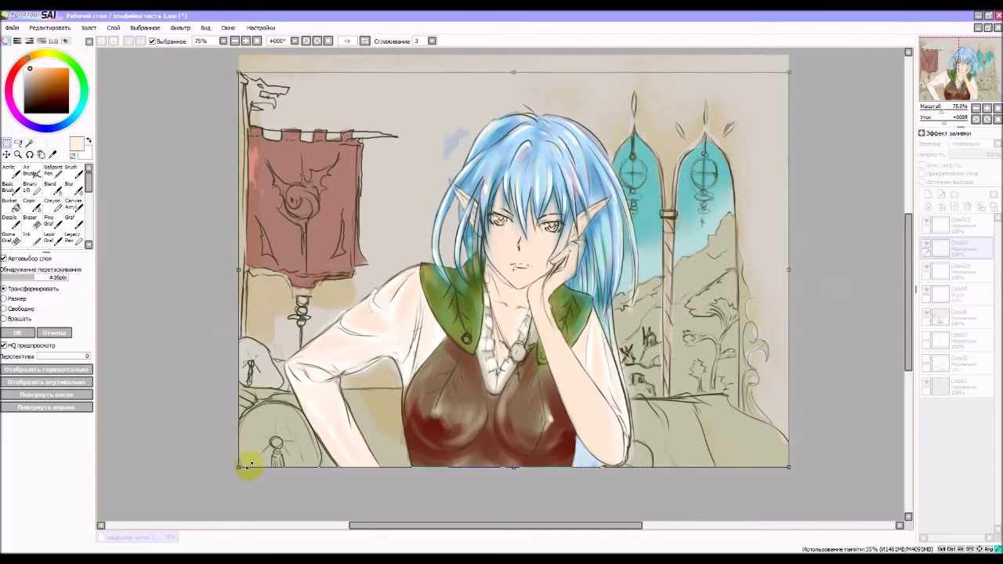
{"action": "left_click_drag", "start_coordinate": [238, 466], "coordinate": [329, 463]}
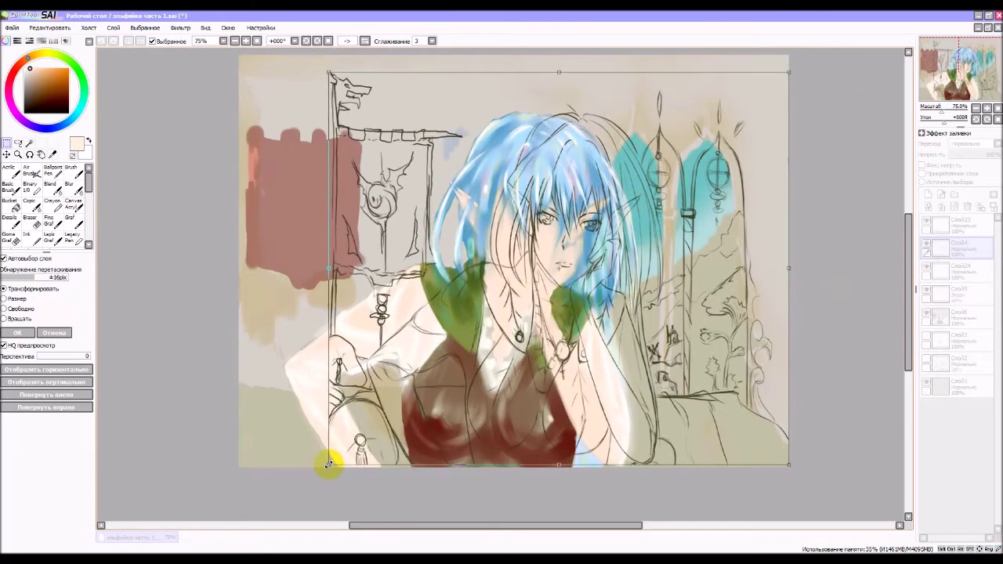
{"action": "left_click_drag", "start_coordinate": [329, 464], "coordinate": [307, 470]}
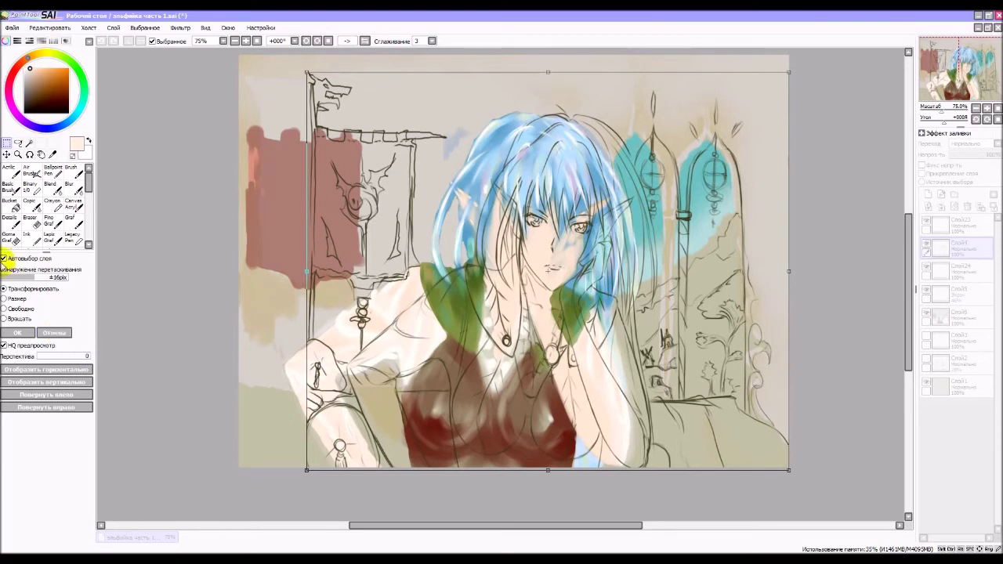
Turn off layer auto-selection, set the perspective to 47 with HQ preview on, and apply the line-art transformation.
{"action": "left_click", "coordinate": [4, 258]}
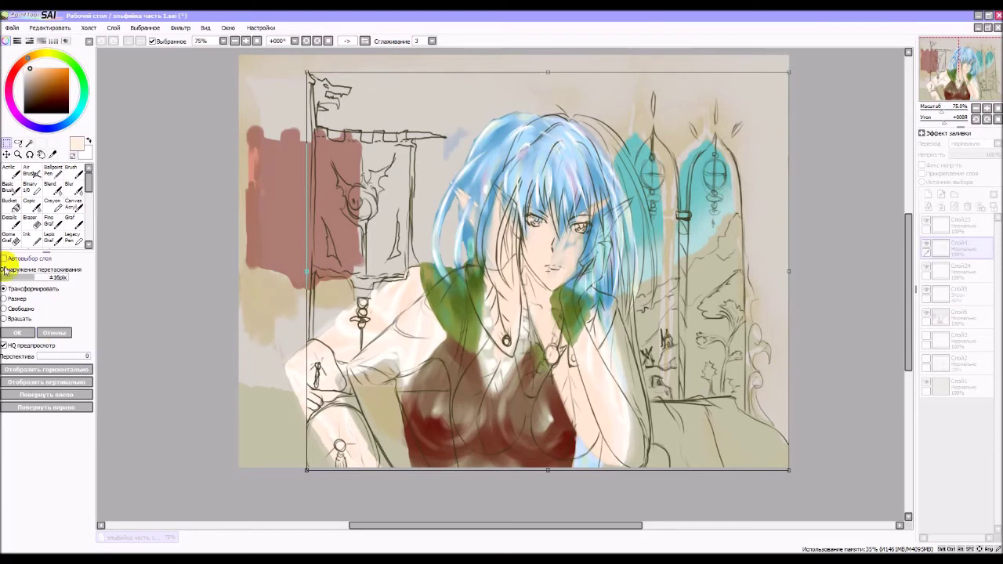
{"action": "left_click", "coordinate": [4, 346]}
{"action": "left_click", "coordinate": [63, 357]}
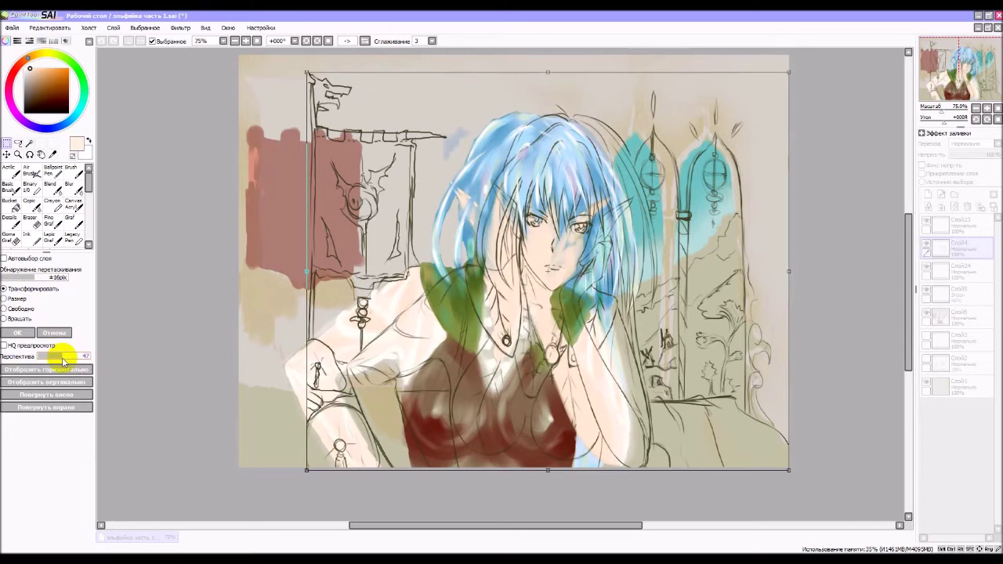
{"action": "left_click", "coordinate": [4, 345]}
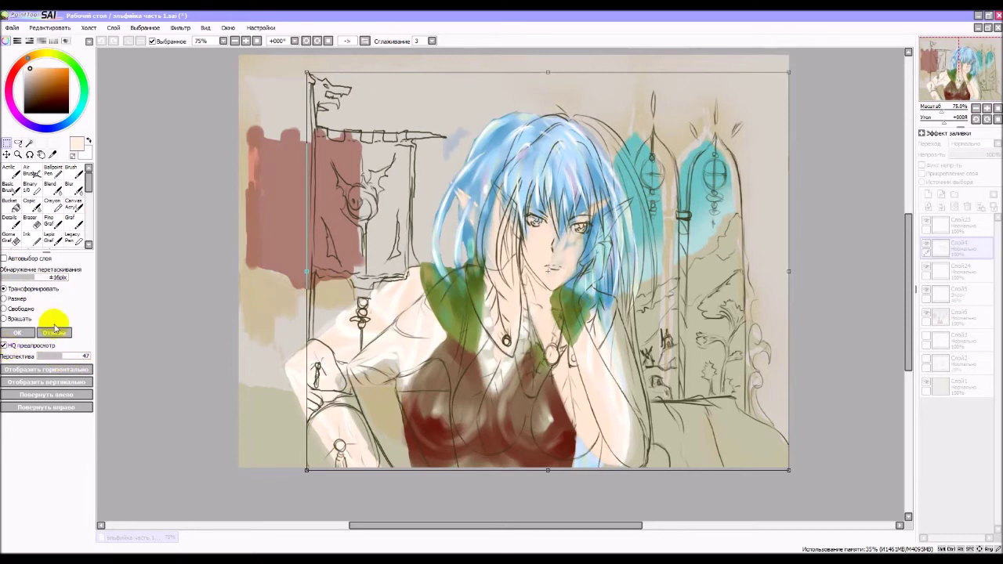
{"action": "left_click", "coordinate": [24, 333]}
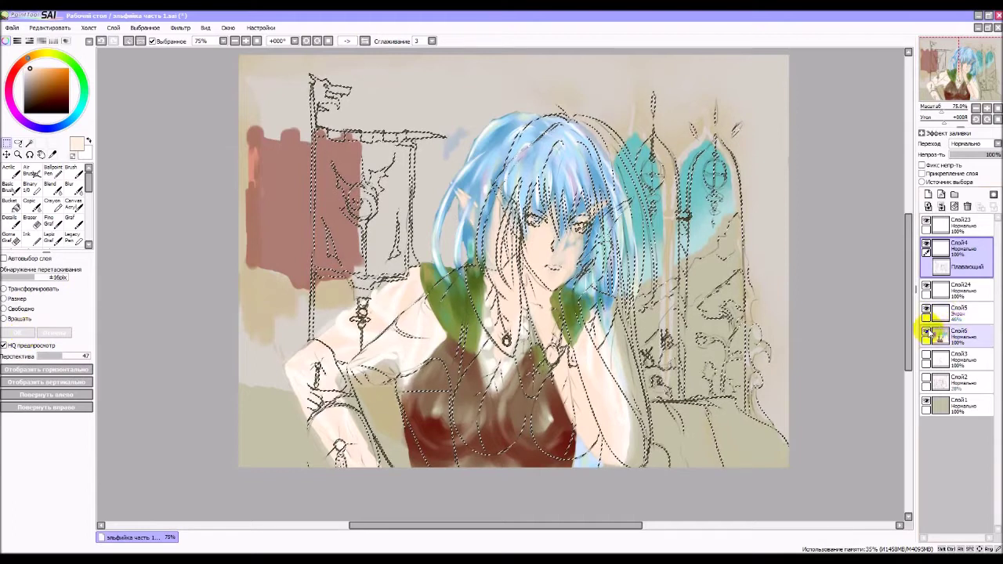
Hide Слой6 and Слой1 to isolate the line art, deselect it, and make Слой6 active and visible again.
{"action": "left_click", "coordinate": [926, 334]}
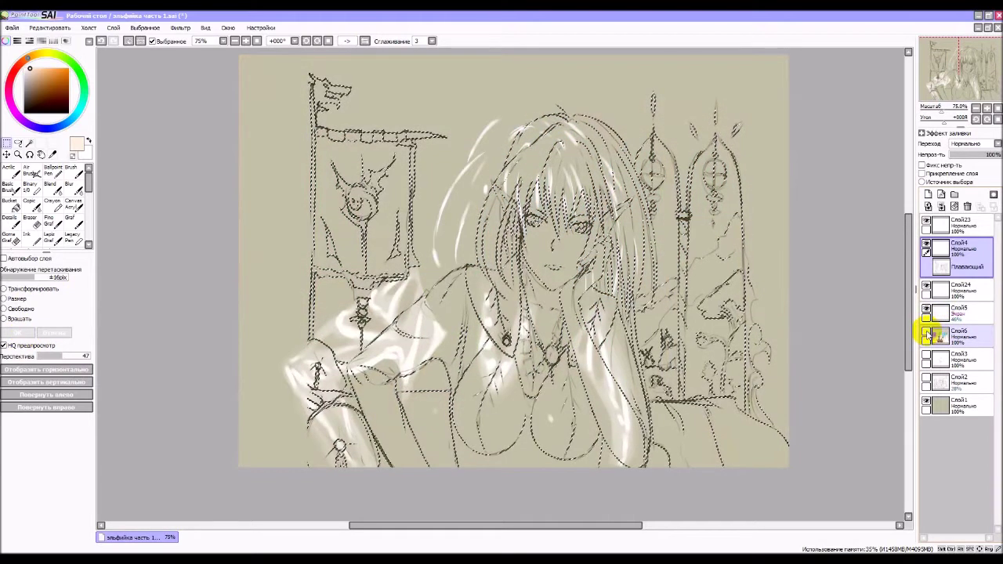
{"action": "left_click", "coordinate": [926, 403]}
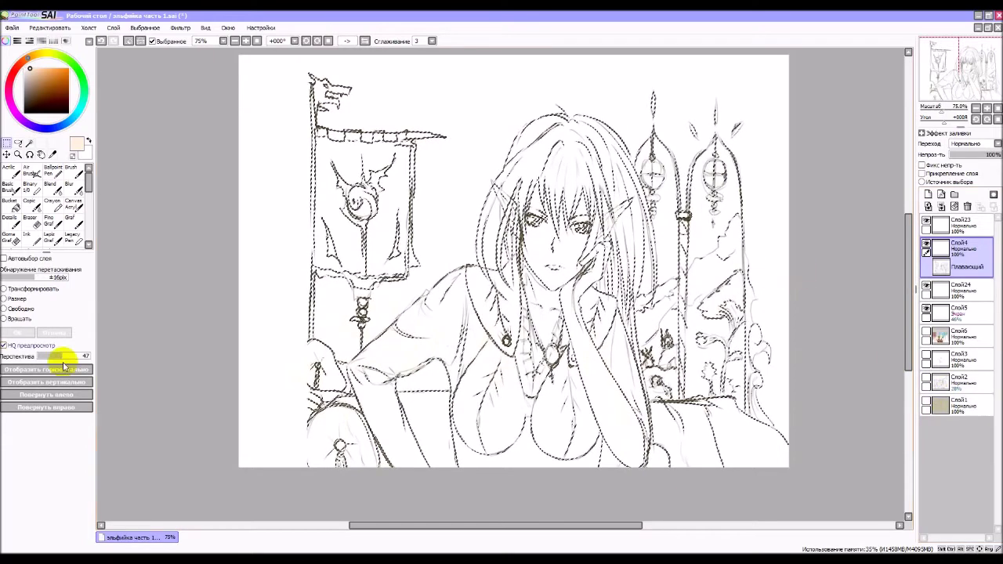
{"action": "key", "text": "Return"}
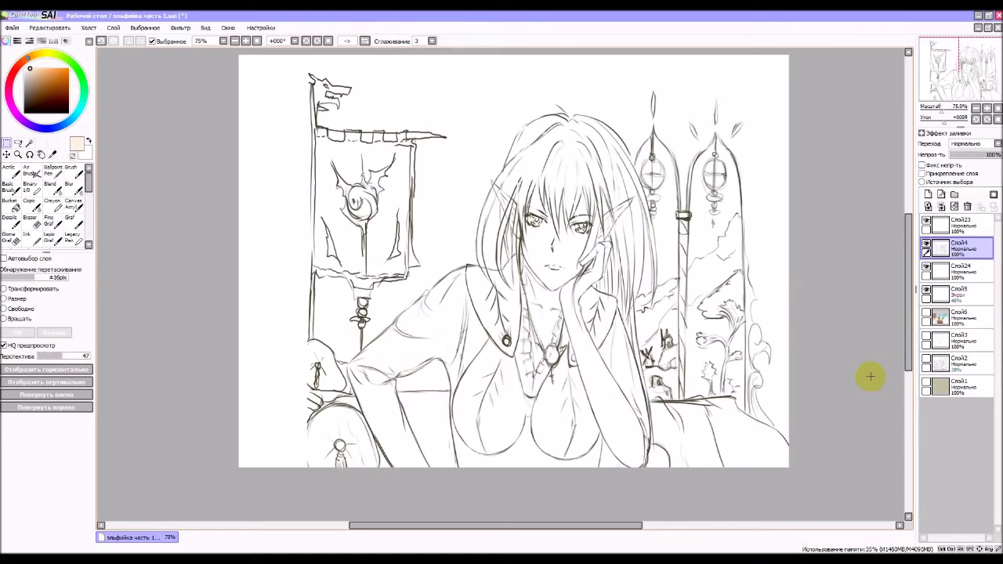
{"action": "left_click", "coordinate": [961, 317]}
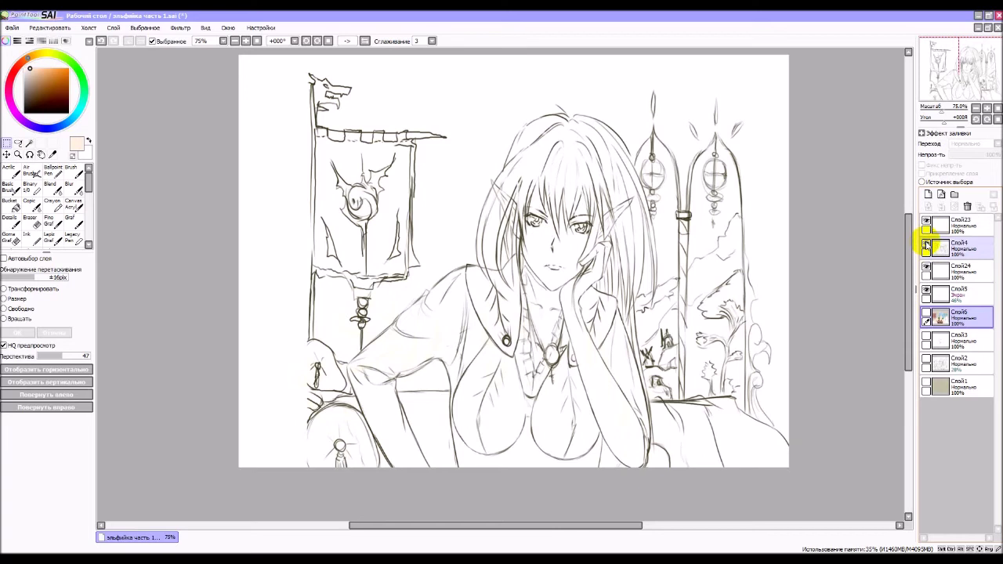
{"action": "left_click", "coordinate": [927, 317]}
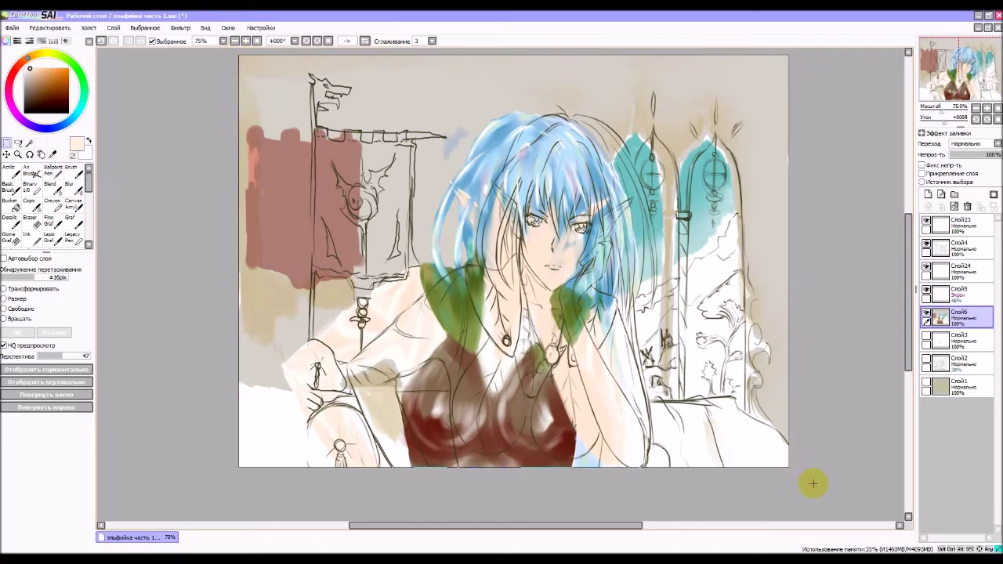
Try to narrow all of colour layer Слой6 from its upper-left corner to match the line art, cancel, and undo the line-art narrowing.
{"action": "key", "text": "ctrl+a"}
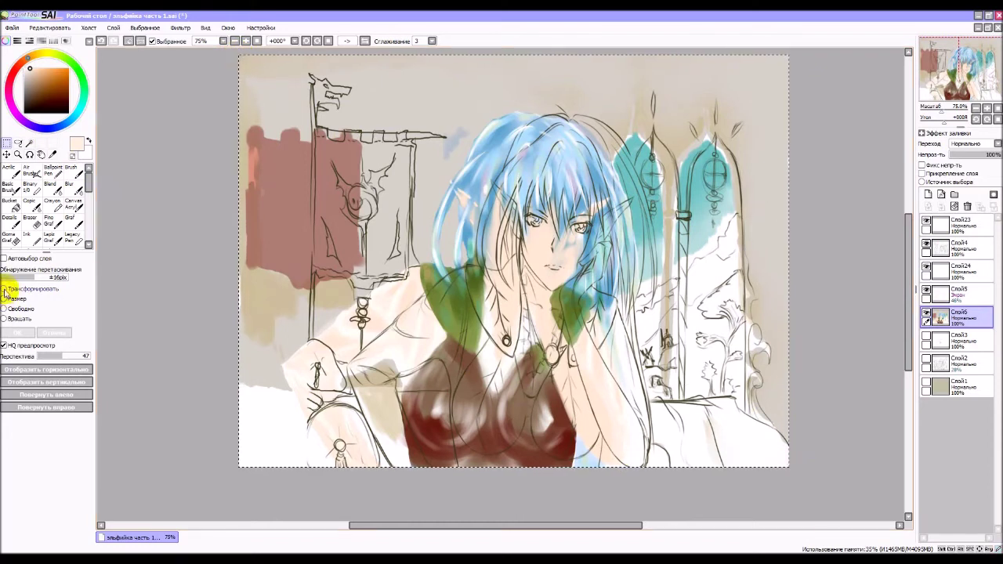
{"action": "left_click", "coordinate": [4, 288]}
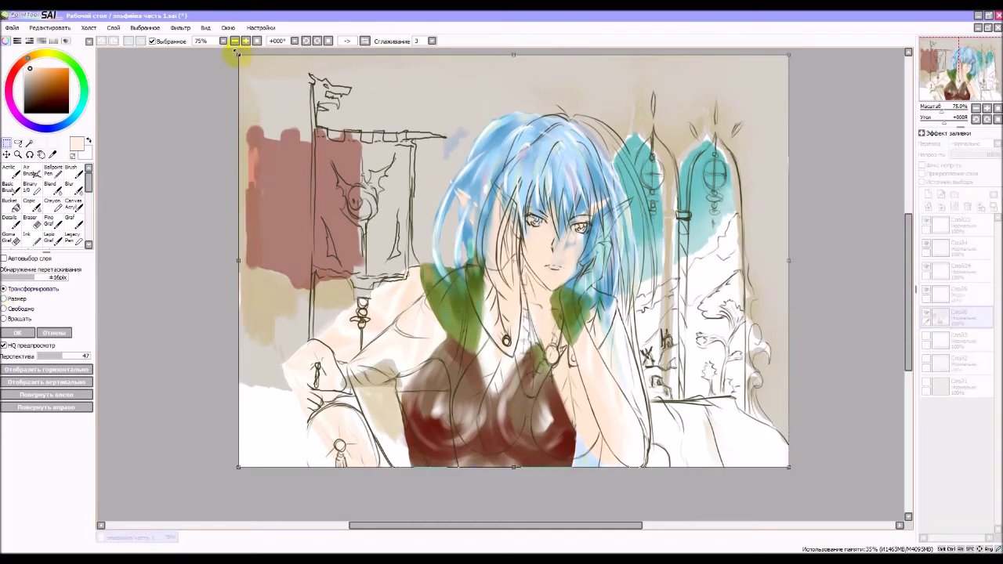
{"action": "left_click_drag", "start_coordinate": [238, 53], "coordinate": [306, 55]}
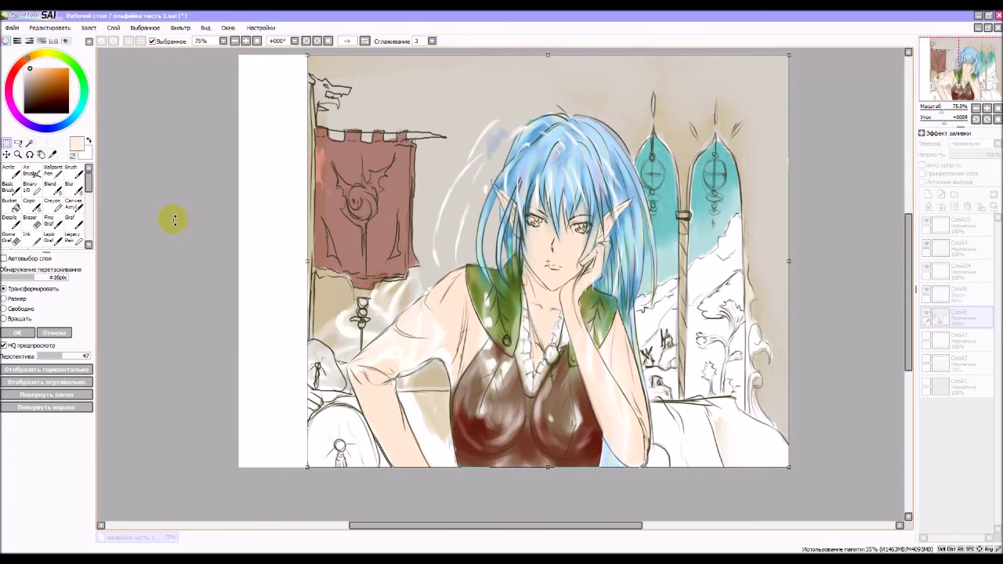
{"action": "left_click", "coordinate": [55, 333]}
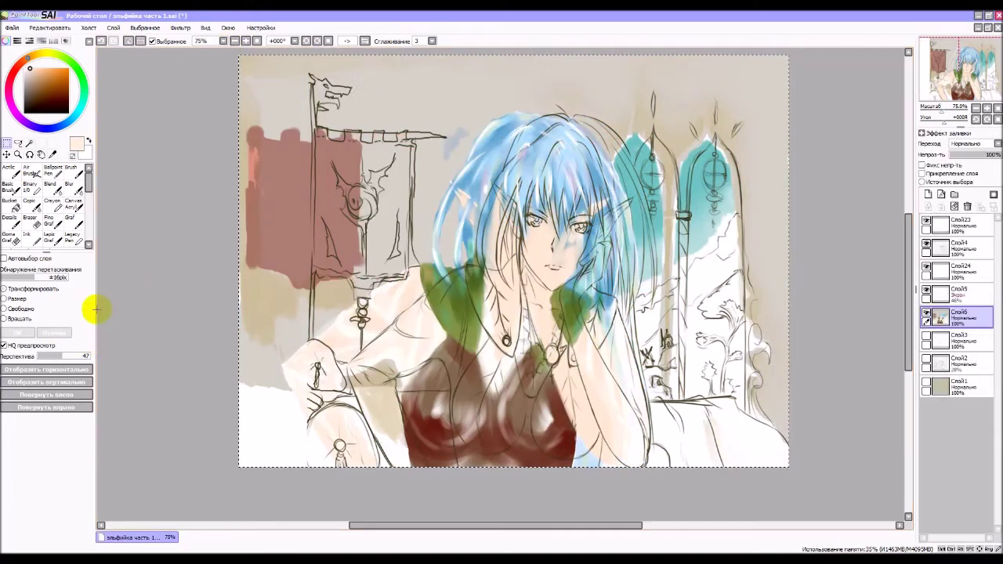
{"action": "left_click", "coordinate": [102, 41]}
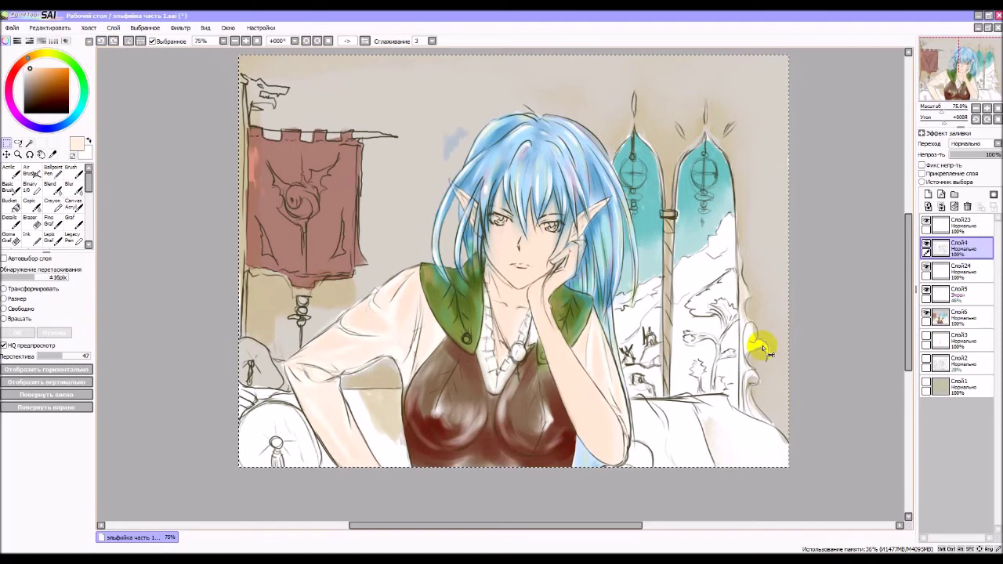
Clear the selection around the whole canvas.
{"action": "key", "text": "ctrl+d"}
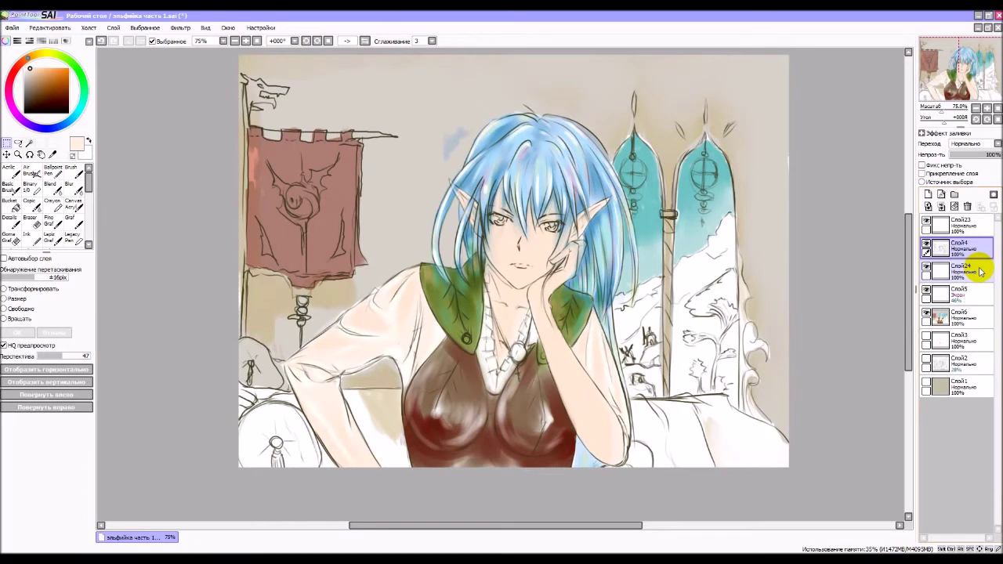
Try to transfer the Слой4 line art onto Слой24 below it, and undo the transfer.
{"action": "left_click", "coordinate": [927, 269]}
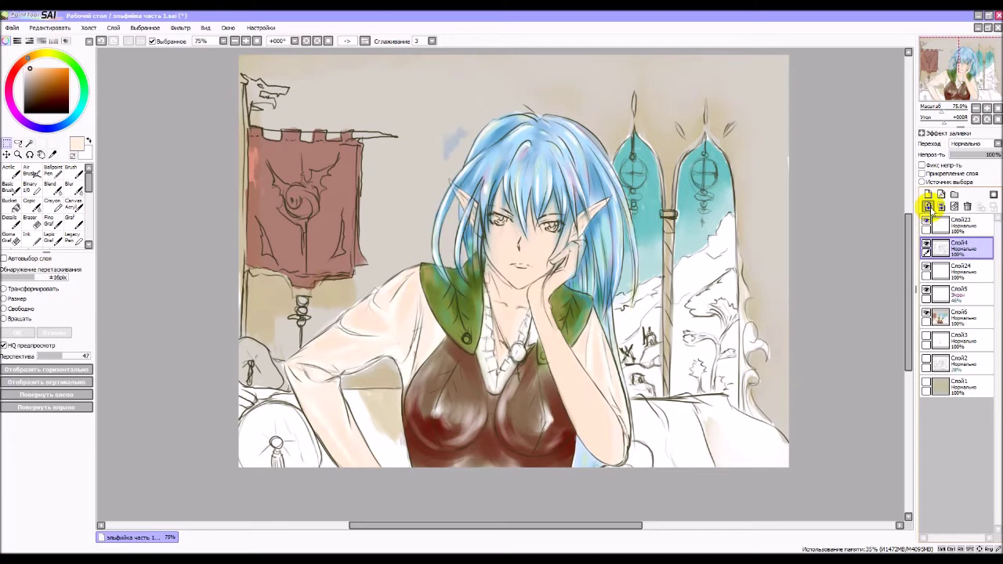
{"action": "left_click", "coordinate": [929, 206]}
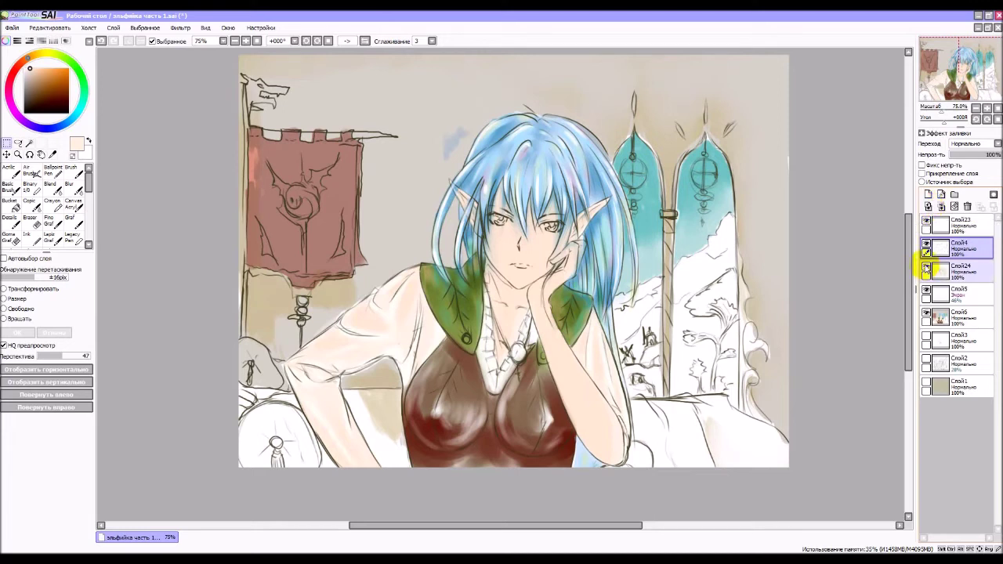
{"action": "left_click", "coordinate": [102, 43]}
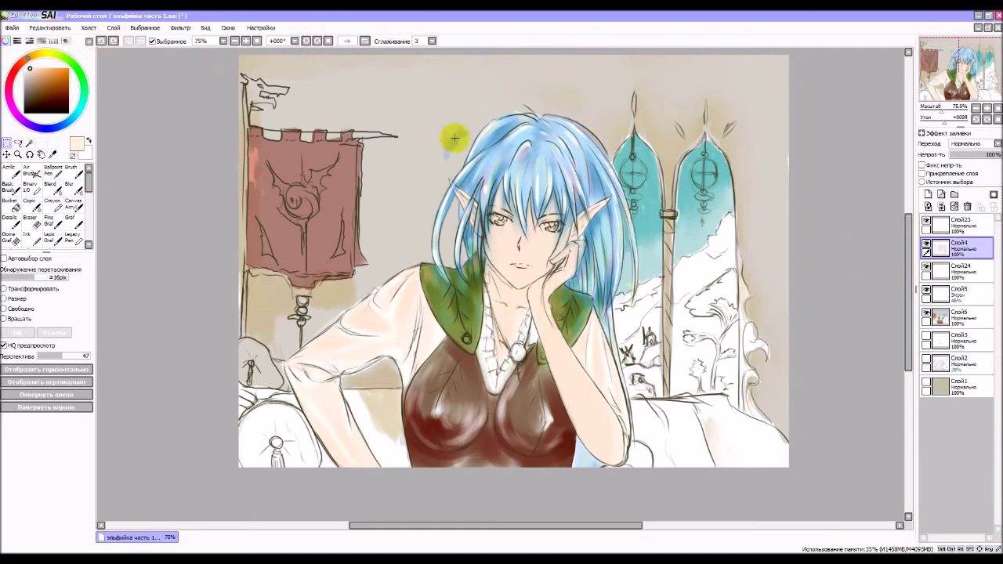
{"action": "double_click", "coordinate": [979, 249]}
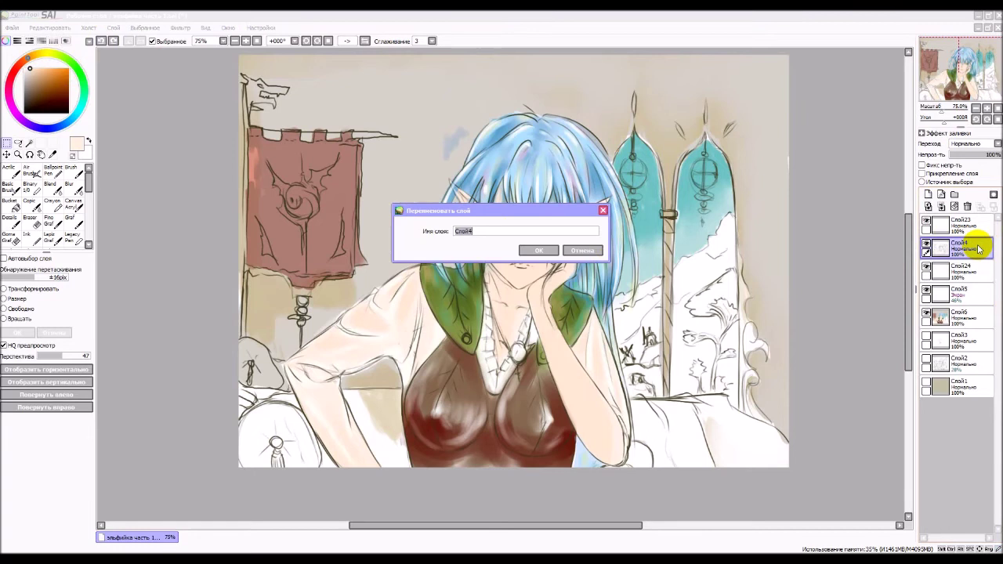
{"action": "left_click", "coordinate": [584, 250]}
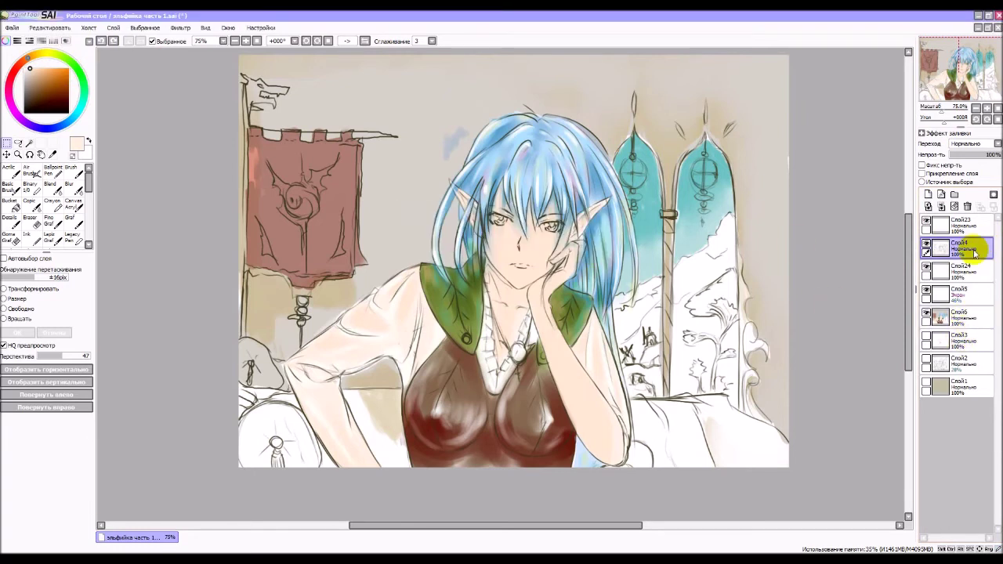
Move line-art layer Слой4 above Слой23 and check the contents of Слой23 and Слой2 by switching their visibility.
{"action": "mouse_move", "coordinate": [976, 254]}
{"action": "left_mouse_down"}
{"action": "mouse_move", "coordinate": [978, 268]}
{"action": "mouse_move", "coordinate": [980, 247]}
{"action": "mouse_move", "coordinate": [980, 271]}
{"action": "mouse_move", "coordinate": [983, 228]}
{"action": "mouse_move", "coordinate": [979, 272]}
{"action": "left_mouse_up"}
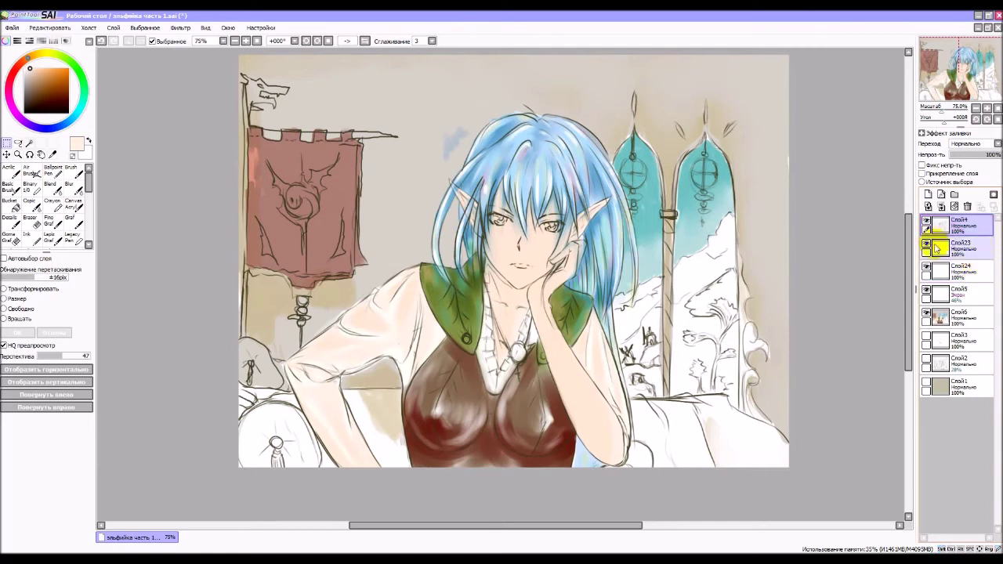
{"action": "left_click", "coordinate": [927, 245]}
{"action": "left_click", "coordinate": [926, 246]}
{"action": "left_click", "coordinate": [927, 246]}
{"action": "left_click", "coordinate": [927, 246]}
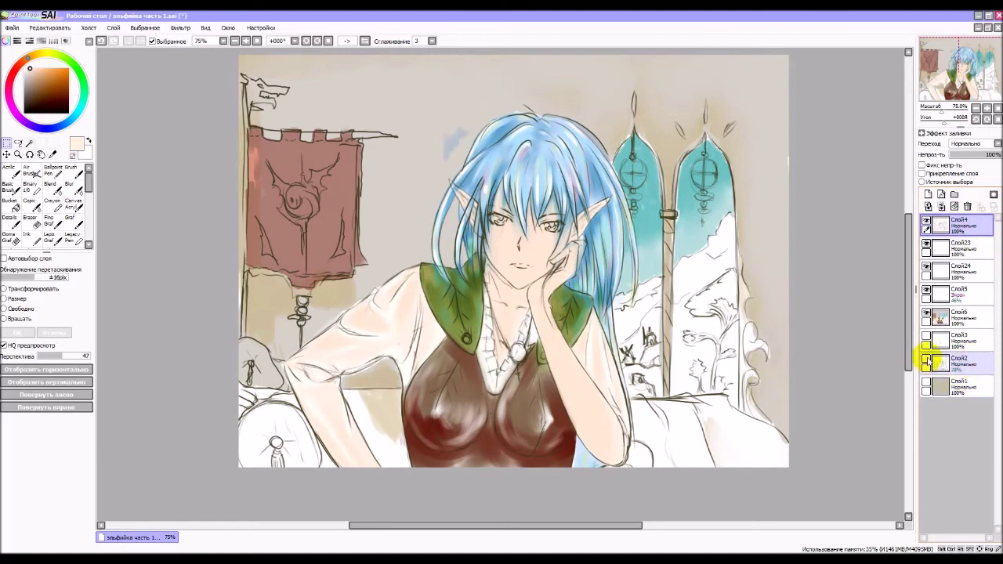
{"action": "left_click", "coordinate": [927, 361]}
{"action": "left_click", "coordinate": [926, 360]}
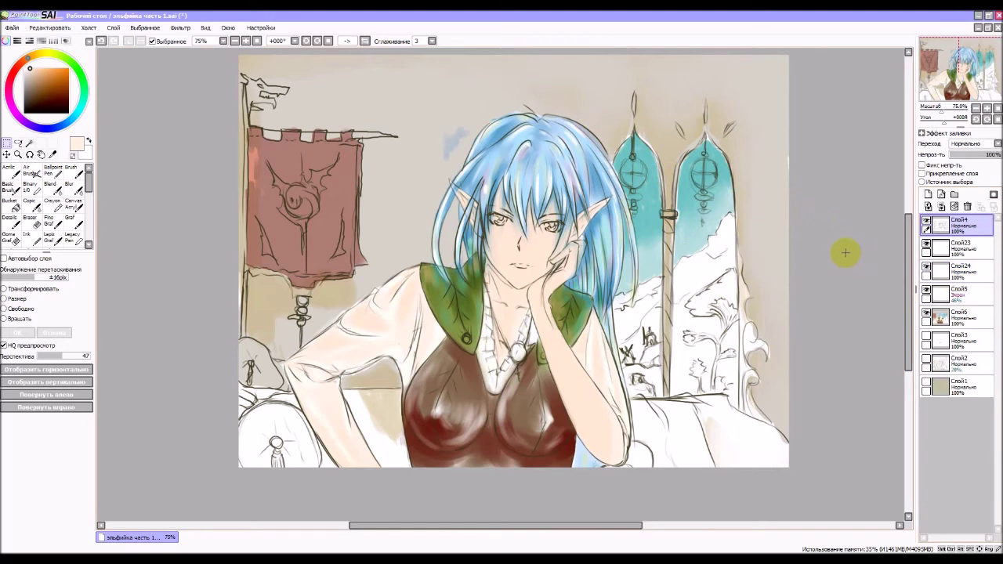
{"action": "scroll", "coordinate": [846, 251], "scroll_direction": "up", "scroll_amount": 1}
{"action": "scroll", "coordinate": [846, 252], "scroll_direction": "down", "scroll_amount": 2}
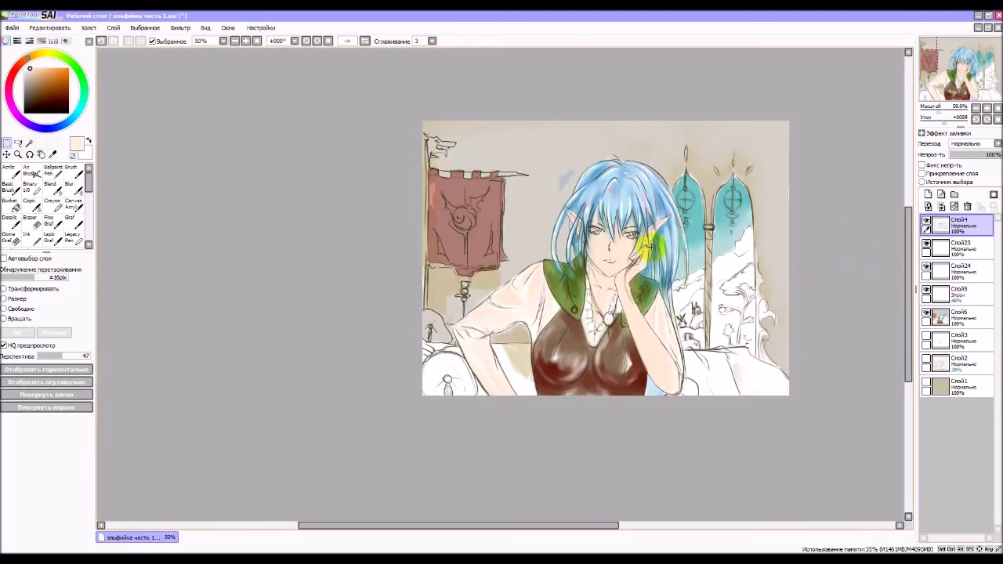
{"action": "scroll", "coordinate": [580, 243], "scroll_direction": "up", "scroll_amount": 1}
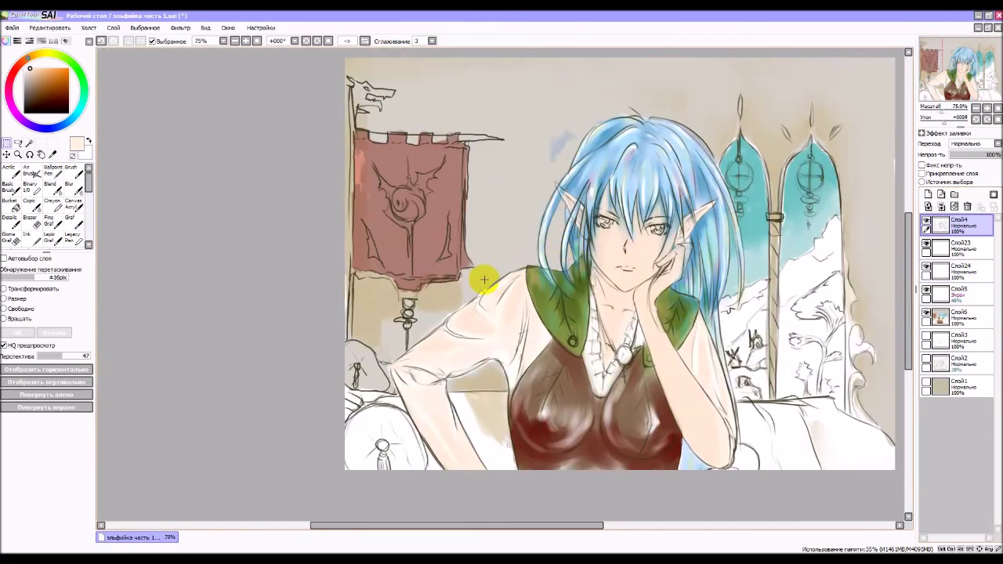
{"action": "scroll", "coordinate": [485, 279], "scroll_direction": "down", "scroll_amount": 1}
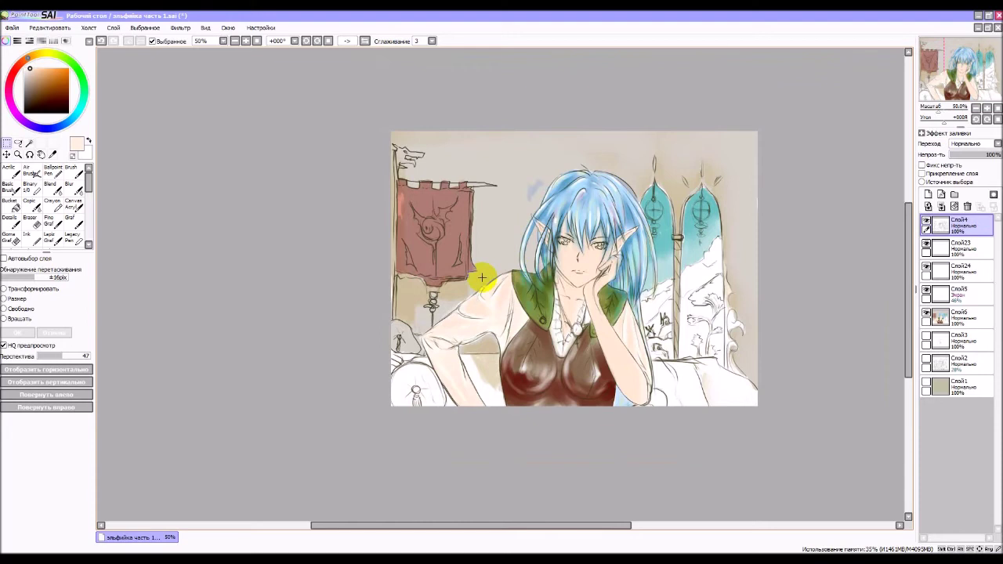
{"action": "scroll", "coordinate": [675, 279], "scroll_direction": "up", "scroll_amount": 1}
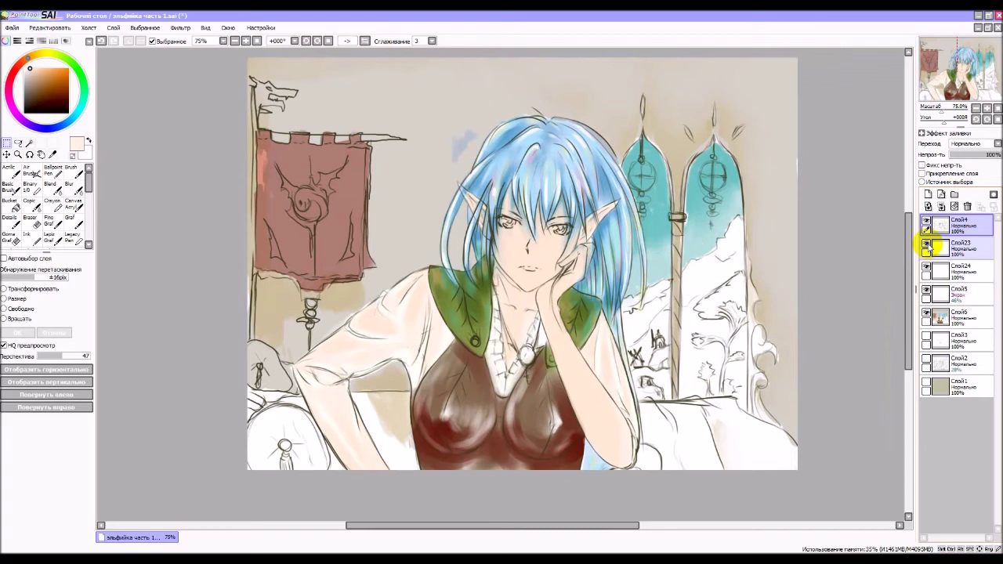
Try merging Слой4 downward layer by layer into Слой6, and undo the merges together with the layer move.
{"action": "left_click", "coordinate": [941, 207]}
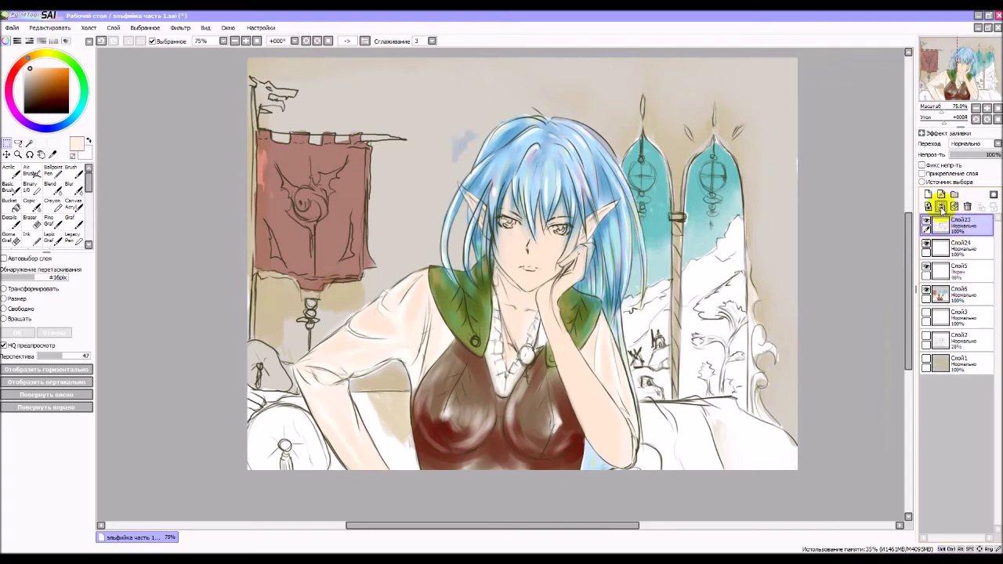
{"action": "left_click", "coordinate": [942, 207]}
{"action": "left_click", "coordinate": [941, 207]}
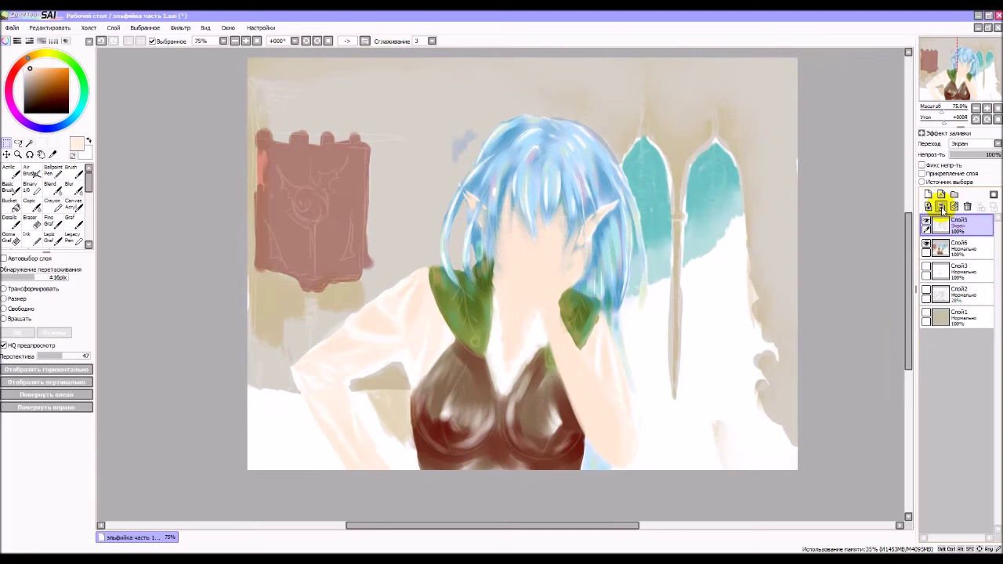
{"action": "left_click", "coordinate": [941, 207]}
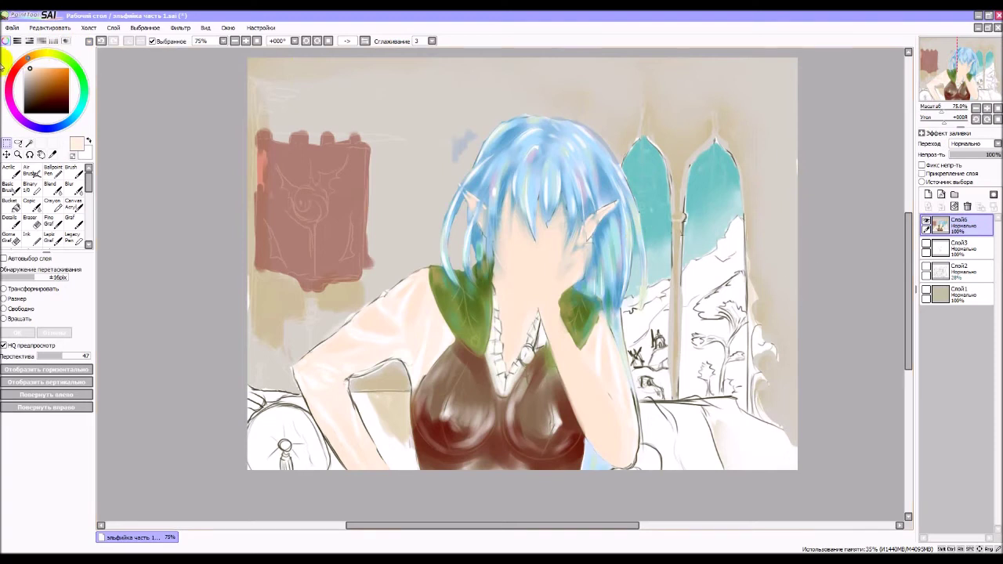
{"action": "left_click", "coordinate": [101, 41]}
{"action": "left_click", "coordinate": [102, 41]}
{"action": "left_click", "coordinate": [102, 41]}
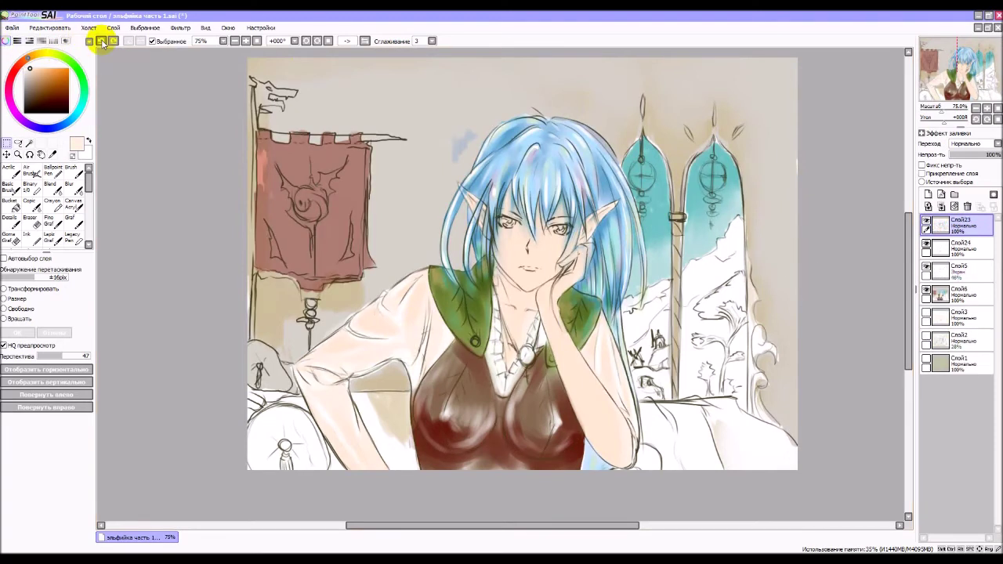
{"action": "left_click", "coordinate": [101, 41]}
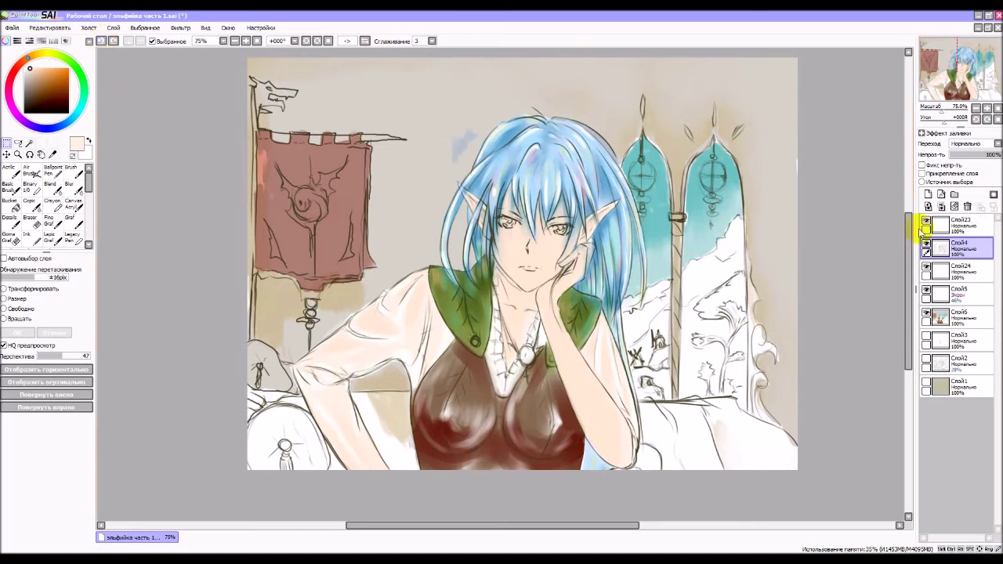
Place line-art layer Слой4 above Слой23 and merge Слой23, Слой24 and Слой5 down into colour layer Слой6.
{"action": "left_click_drag", "start_coordinate": [984, 249], "coordinate": [972, 225]}
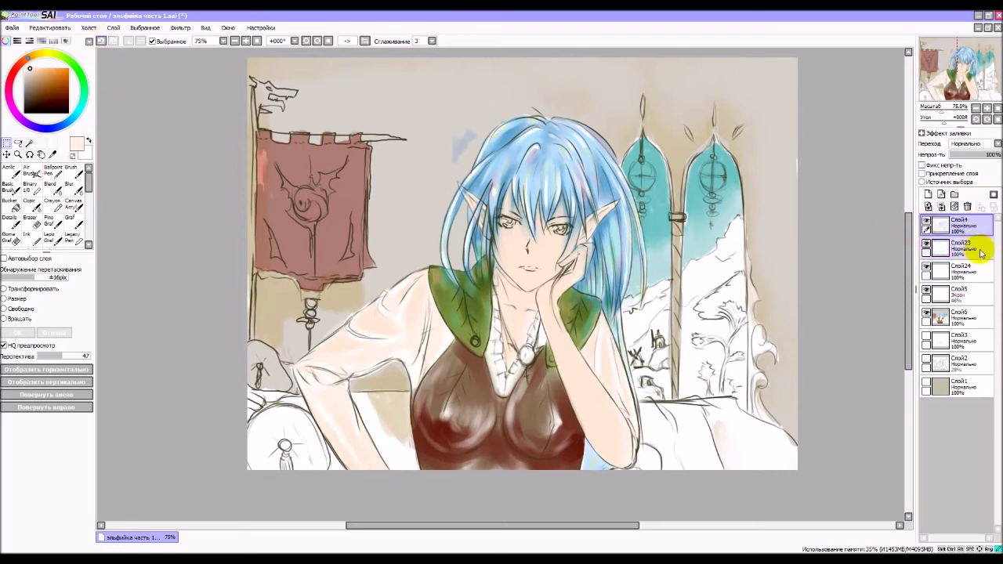
{"action": "left_click", "coordinate": [976, 244]}
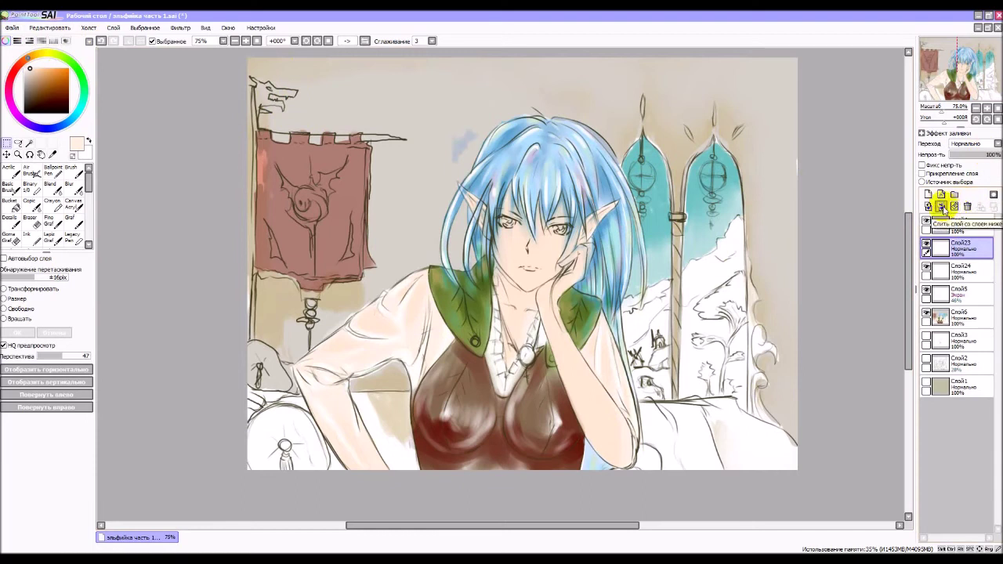
{"action": "left_click", "coordinate": [943, 207]}
{"action": "left_click", "coordinate": [943, 207]}
{"action": "left_click", "coordinate": [943, 207]}
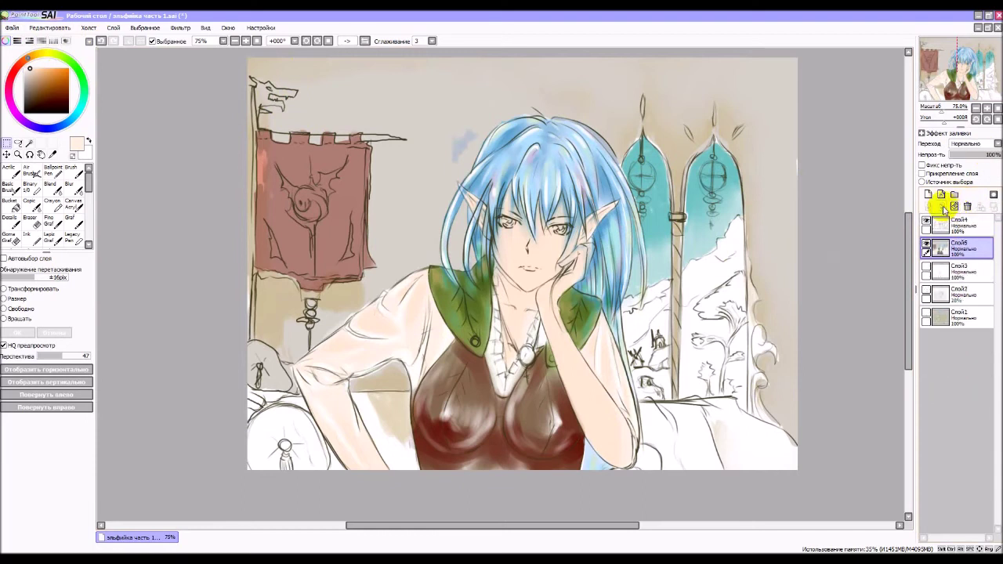
Compare the picture with and without background Слой1, and merge line-art layer Слой4 down into Слой6.
{"action": "left_click", "coordinate": [927, 314]}
{"action": "left_click", "coordinate": [927, 313]}
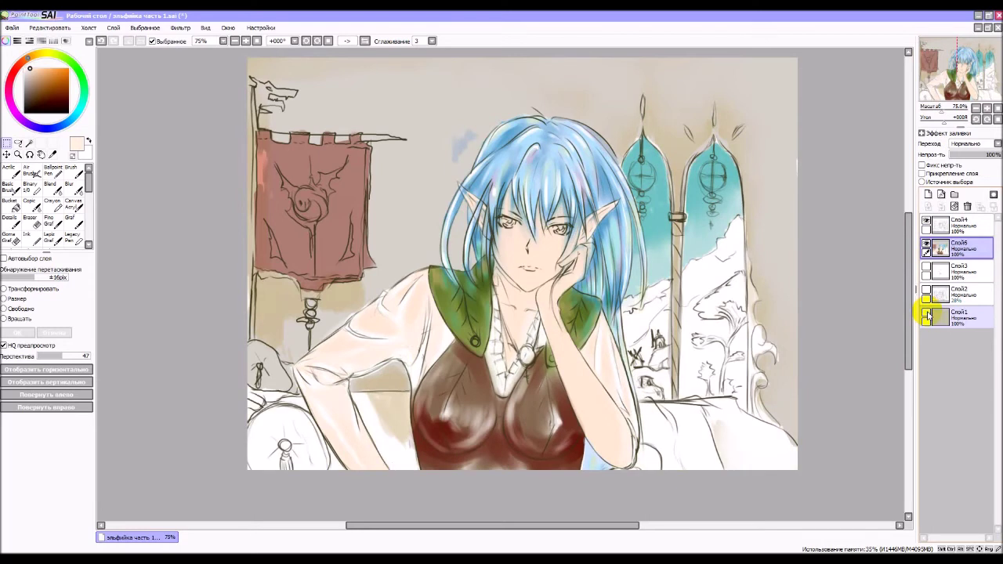
{"action": "left_click", "coordinate": [927, 313]}
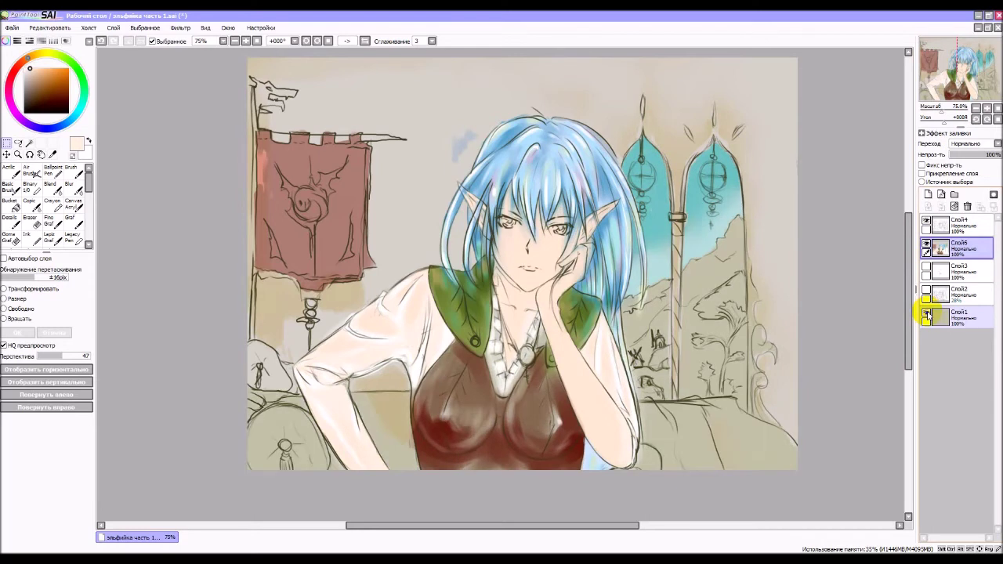
{"action": "left_click", "coordinate": [927, 313]}
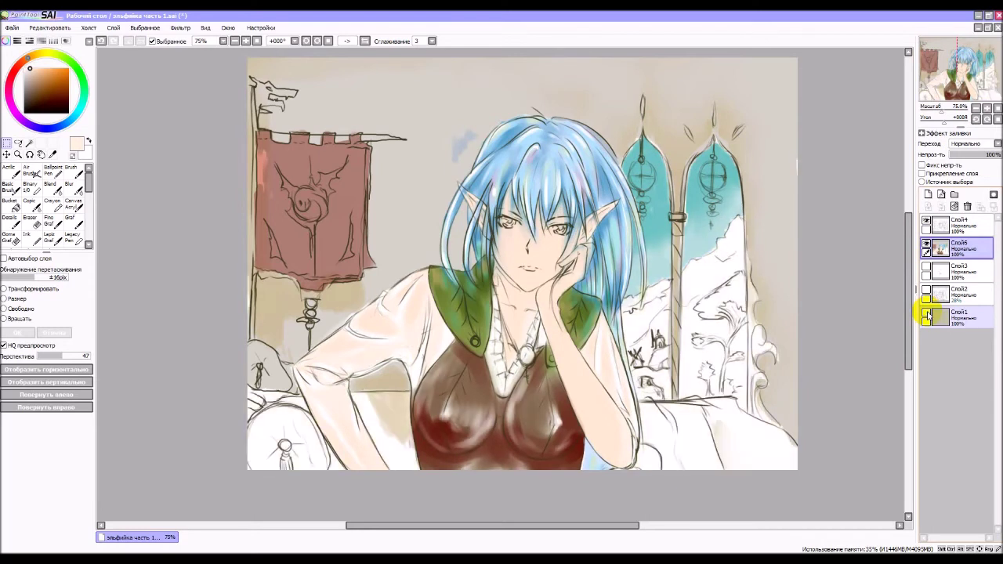
{"action": "left_click", "coordinate": [927, 314]}
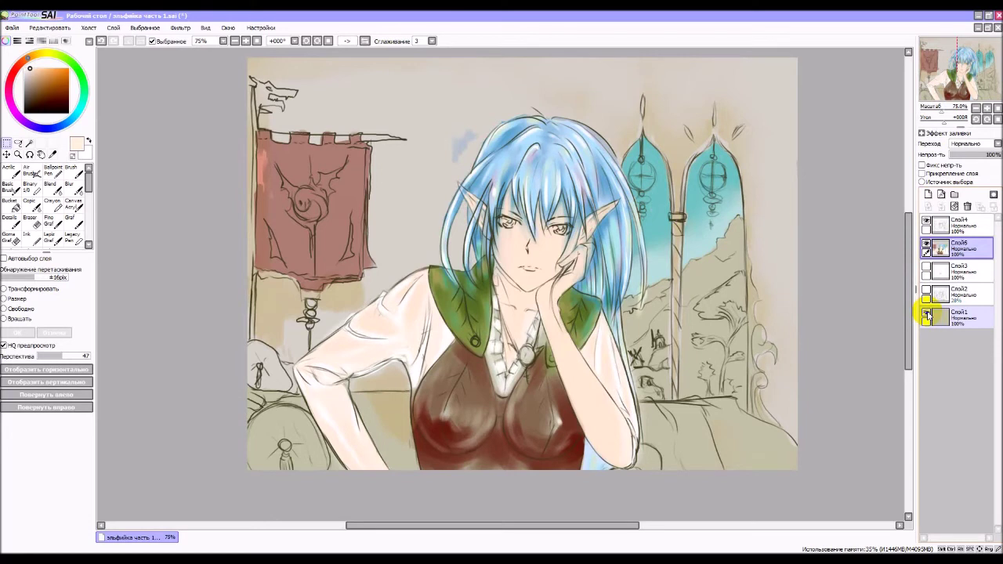
{"action": "left_click", "coordinate": [927, 314]}
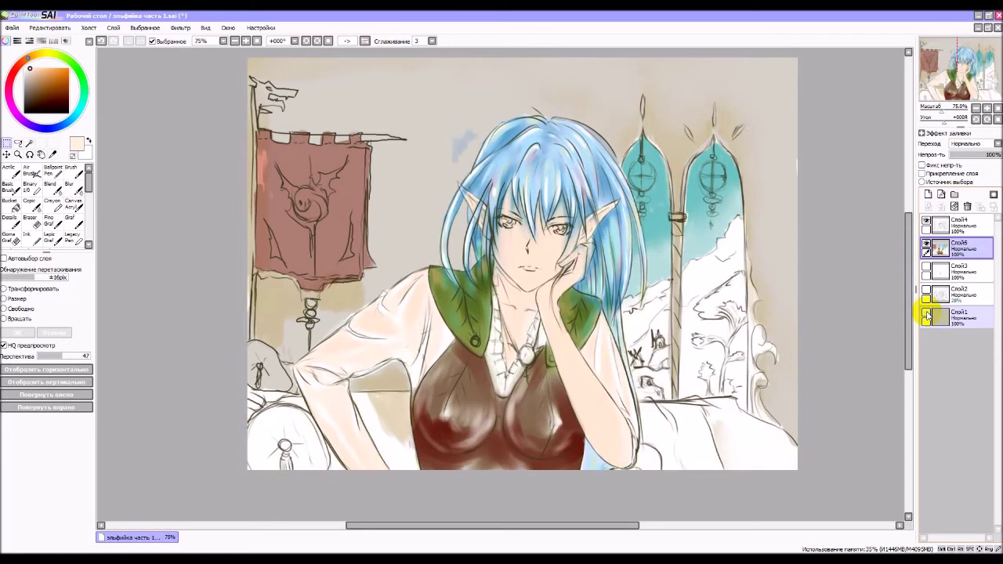
{"action": "left_click", "coordinate": [965, 224]}
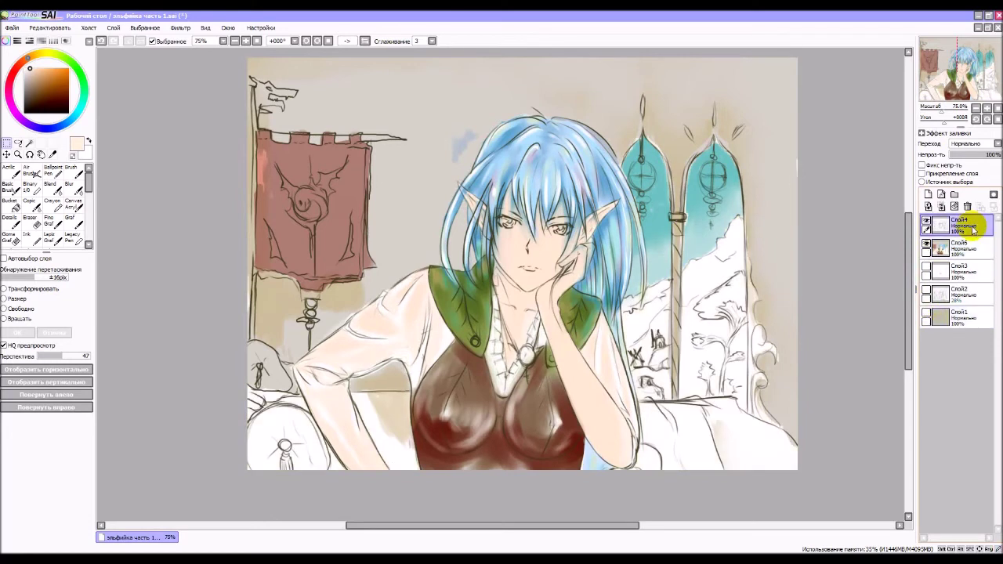
{"action": "left_click", "coordinate": [941, 206]}
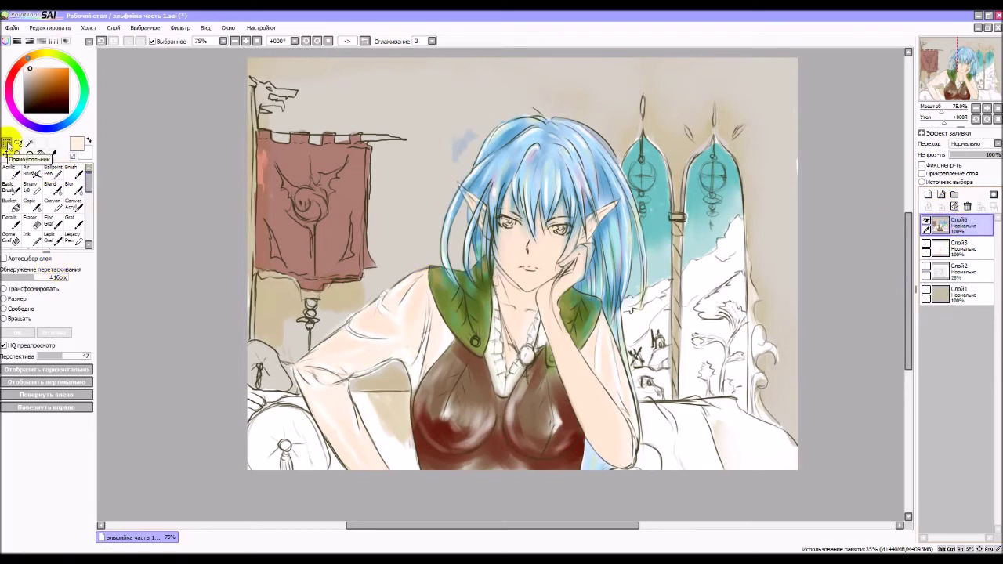
Examine the contents of Слой3 by switching it on and off and briefly hiding Слой6.
{"action": "left_click", "coordinate": [928, 249]}
{"action": "left_click", "coordinate": [928, 246]}
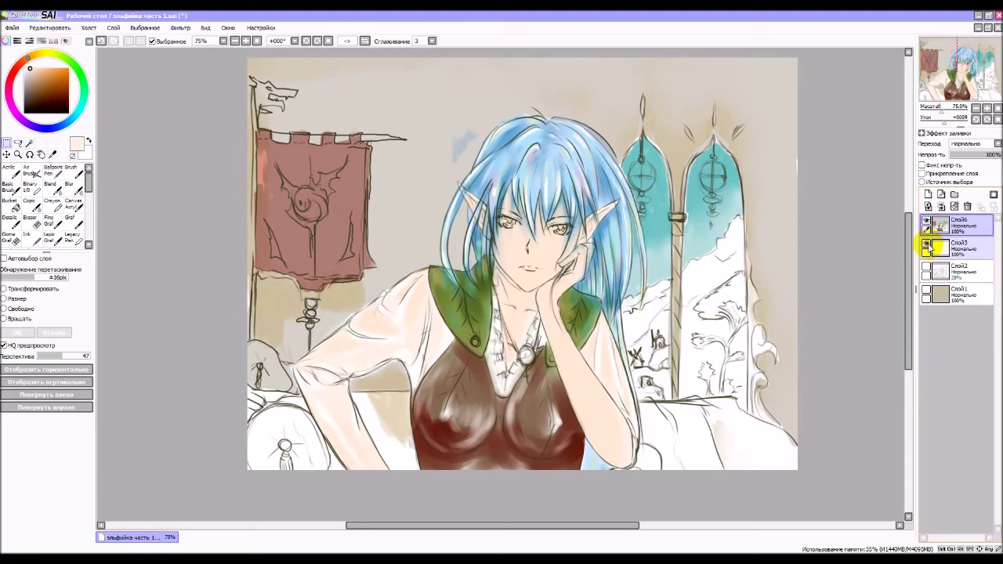
{"action": "left_click", "coordinate": [928, 246]}
{"action": "left_click", "coordinate": [928, 246]}
{"action": "left_click", "coordinate": [928, 246]}
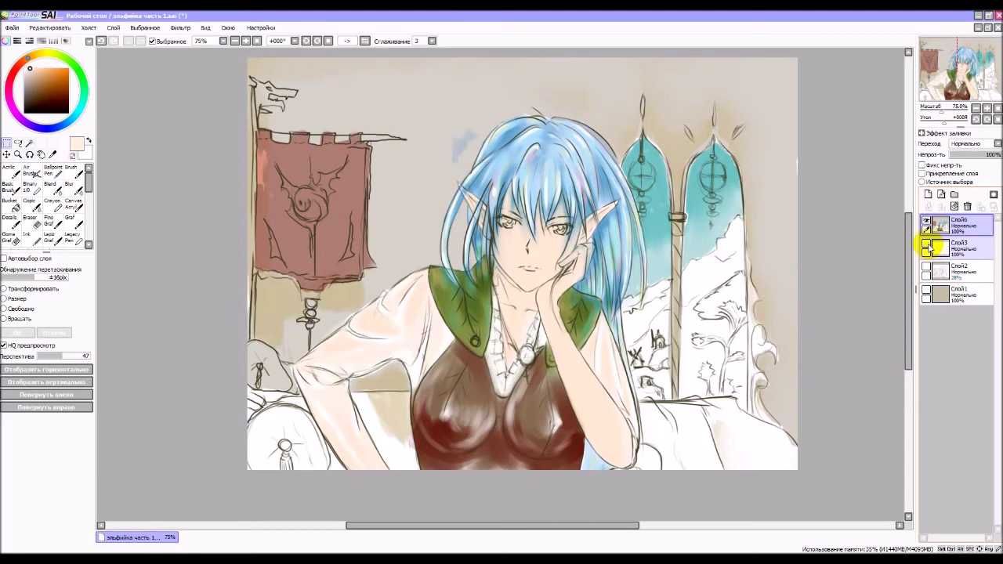
{"action": "left_click", "coordinate": [928, 246]}
{"action": "left_click", "coordinate": [927, 224]}
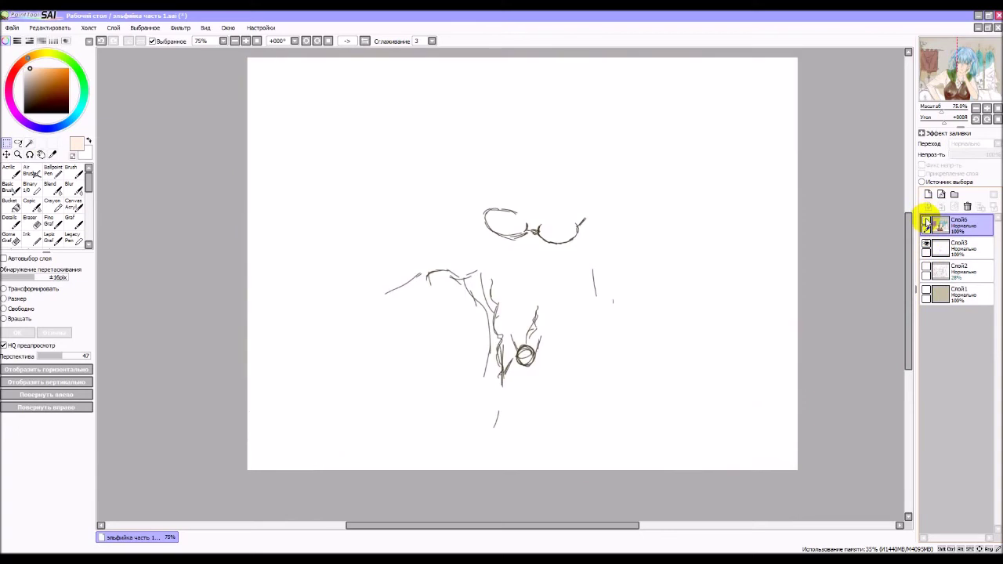
{"action": "left_click", "coordinate": [928, 223]}
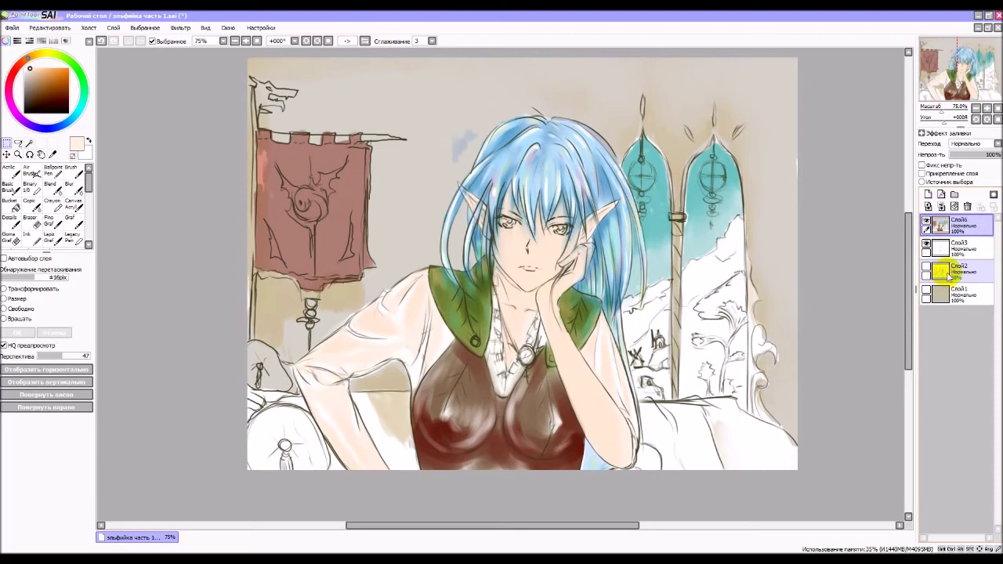
{"action": "left_click", "coordinate": [927, 248]}
{"action": "left_click", "coordinate": [927, 245]}
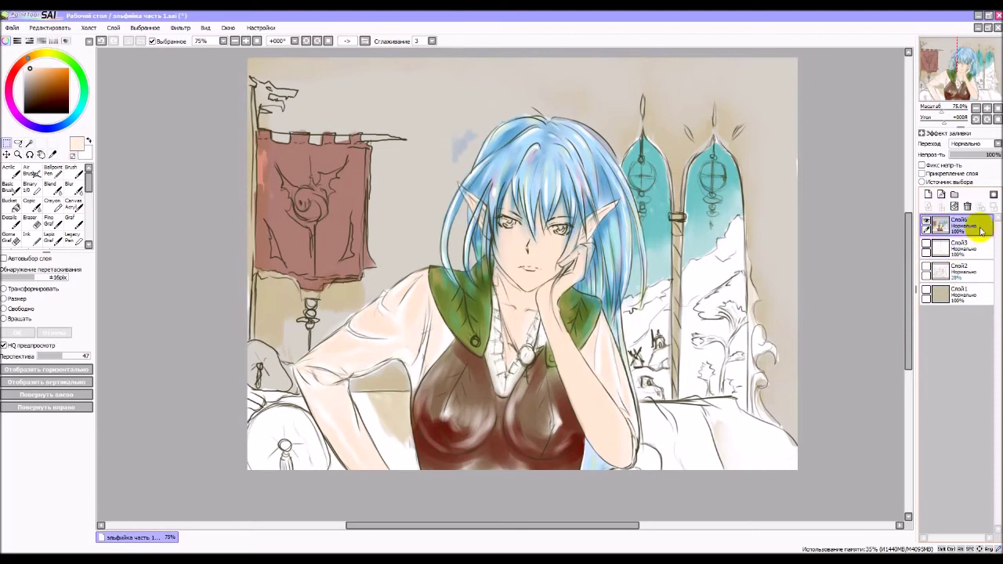
Move the merged Слой6 below Слой3 and make Слой3 visible.
{"action": "left_click_drag", "start_coordinate": [984, 230], "coordinate": [980, 256]}
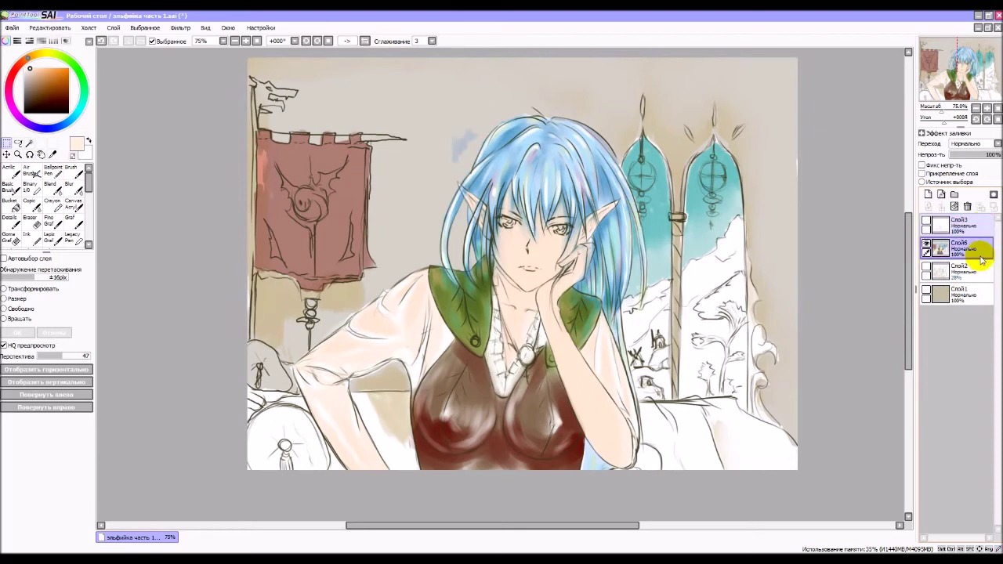
{"action": "left_click", "coordinate": [928, 223]}
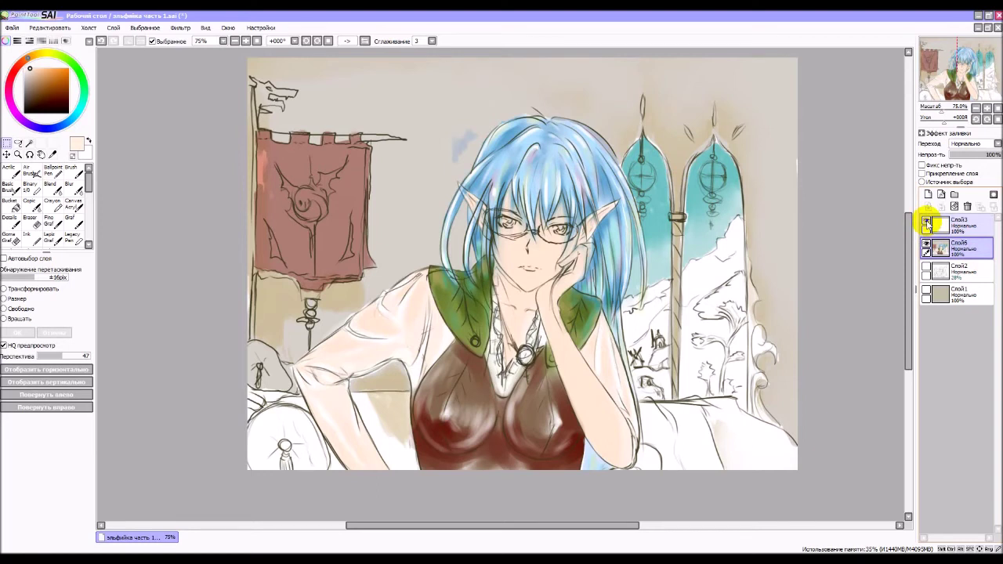
Compare the picture with and without the lines on Слой3, and leave Слой3 hidden.
{"action": "left_click", "coordinate": [928, 224]}
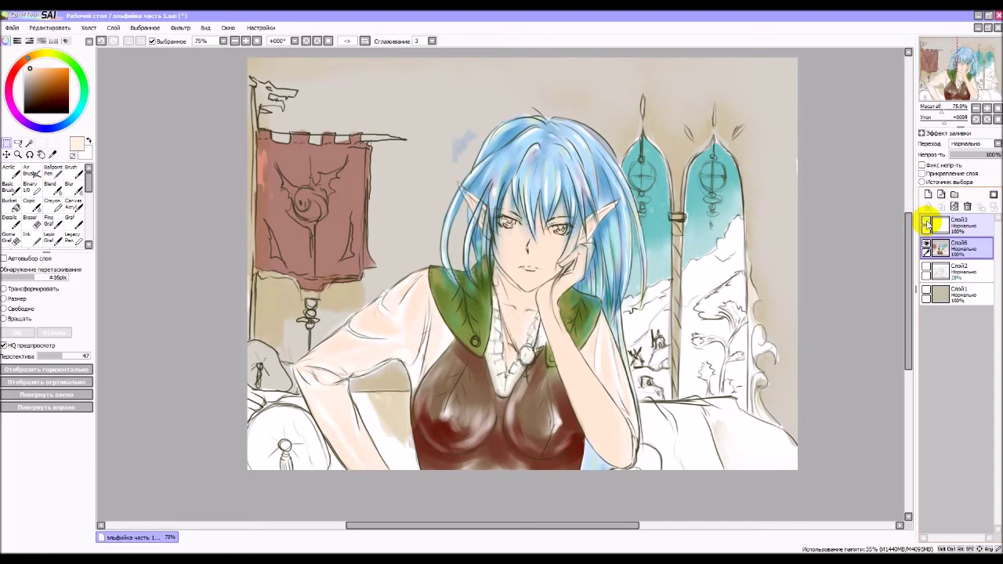
{"action": "left_click", "coordinate": [928, 223]}
{"action": "left_click", "coordinate": [927, 224]}
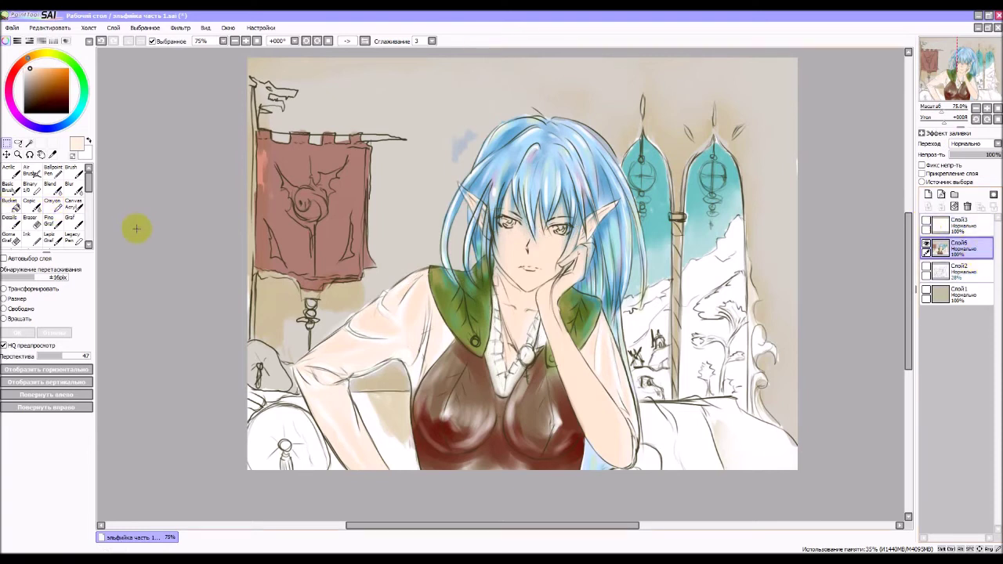
Select the whole picture on Слой6 and start transforming it with the perspective set to 0.
{"action": "left_click", "coordinate": [310, 169]}
{"action": "left_click_drag", "start_coordinate": [245, 54], "coordinate": [816, 473]}
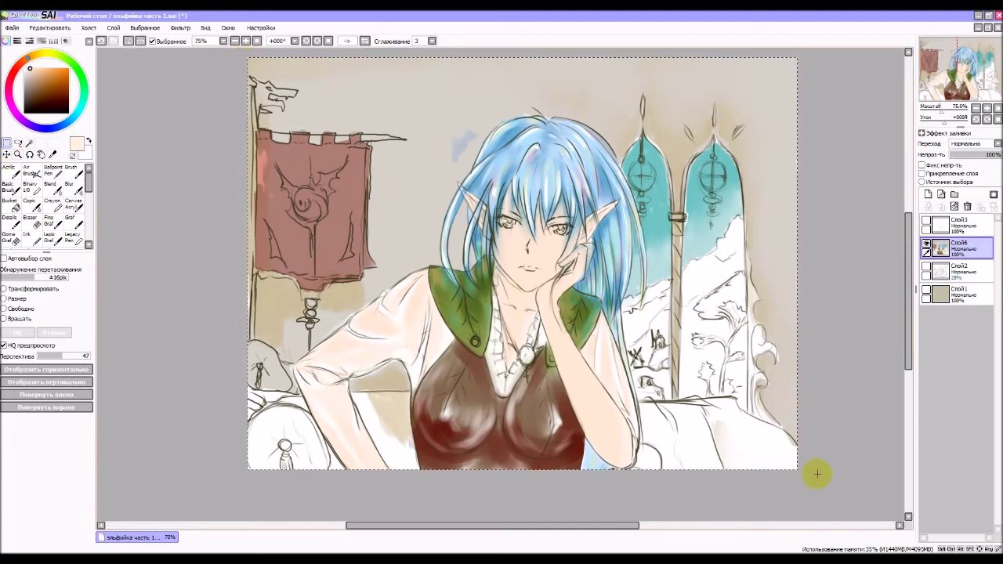
{"action": "left_click", "coordinate": [6, 290]}
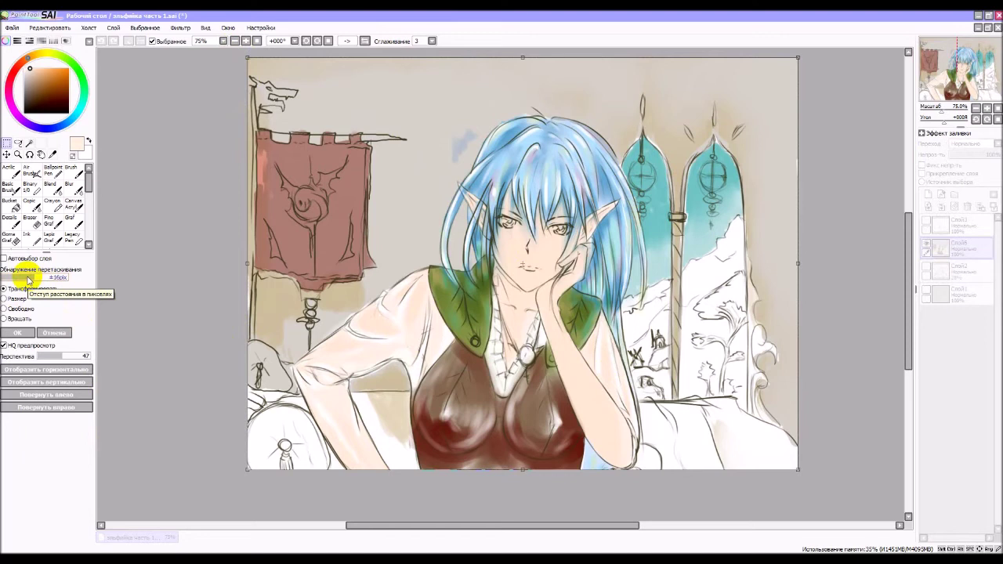
{"action": "left_click_drag", "start_coordinate": [27, 274], "coordinate": [33, 280]}
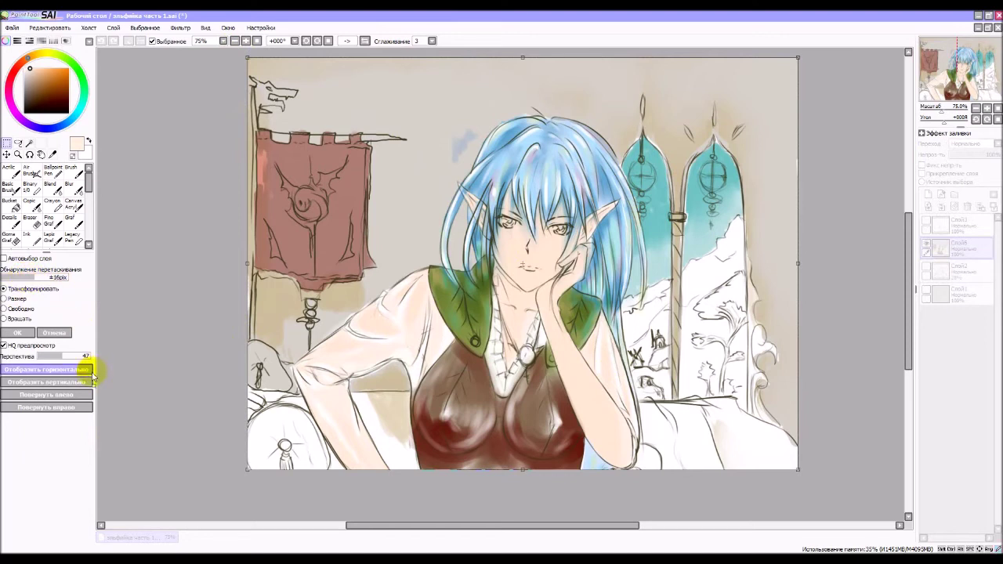
{"action": "left_click_drag", "start_coordinate": [67, 356], "coordinate": [23, 355]}
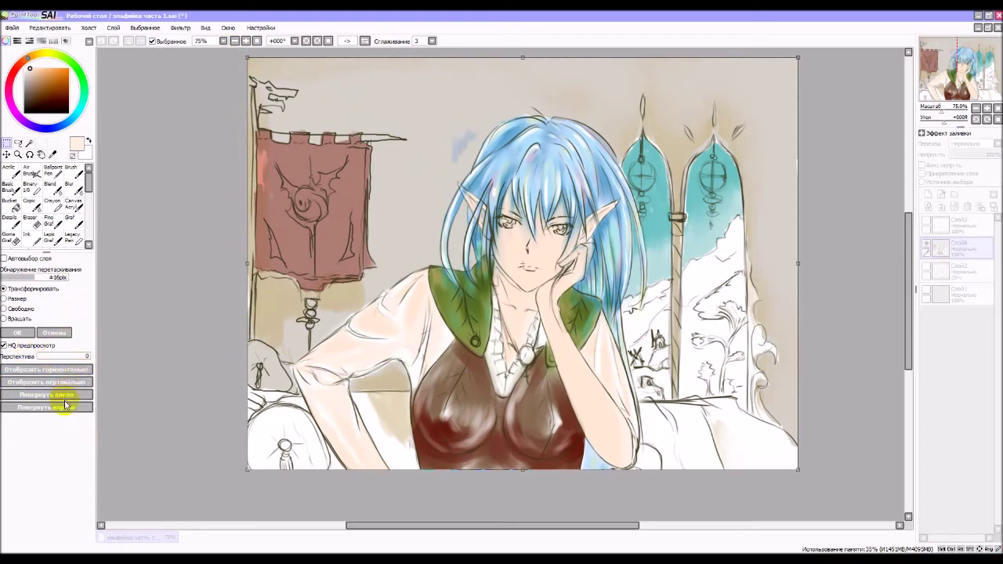
Try to shrink the picture toward the canvas's lower-right corner in resize mode, adjusting its upper-left corner several times, and apply the change.
{"action": "left_click", "coordinate": [5, 298]}
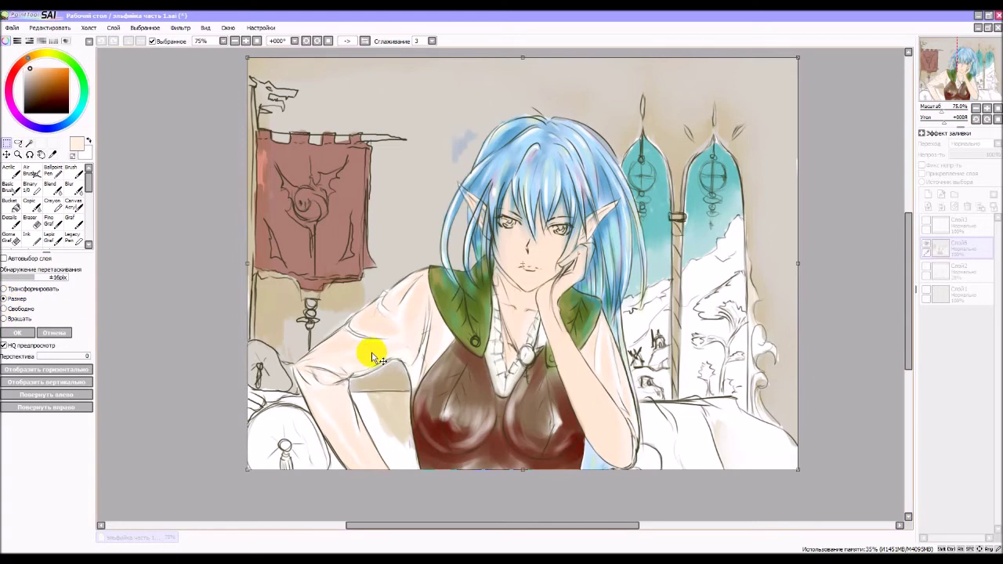
{"action": "left_click_drag", "start_coordinate": [248, 57], "coordinate": [340, 128]}
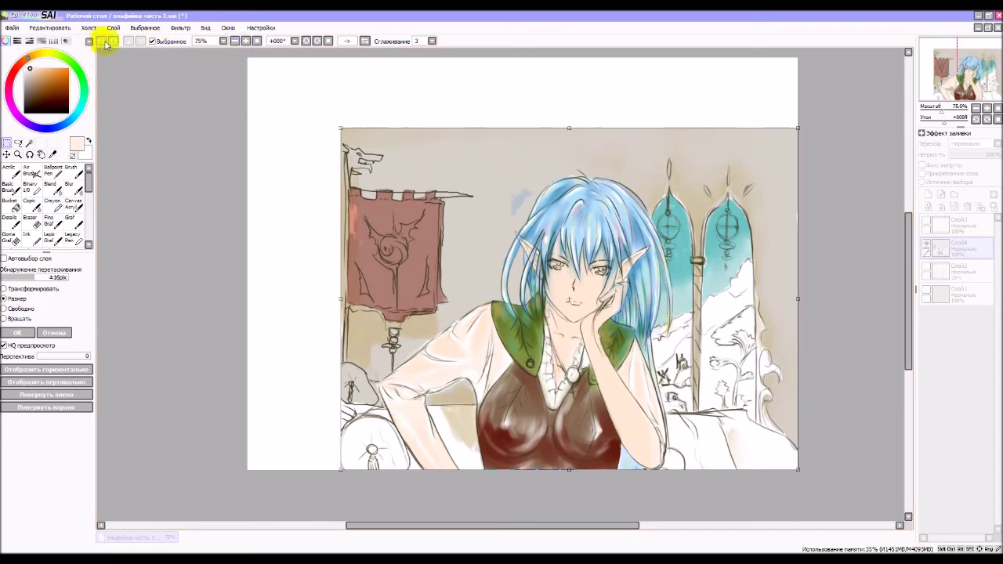
{"action": "mouse_move", "coordinate": [339, 126]}
{"action": "left_mouse_down"}
{"action": "mouse_move", "coordinate": [245, 55]}
{"action": "mouse_move", "coordinate": [374, 128]}
{"action": "mouse_move", "coordinate": [371, 139]}
{"action": "mouse_move", "coordinate": [343, 145]}
{"action": "left_mouse_up"}
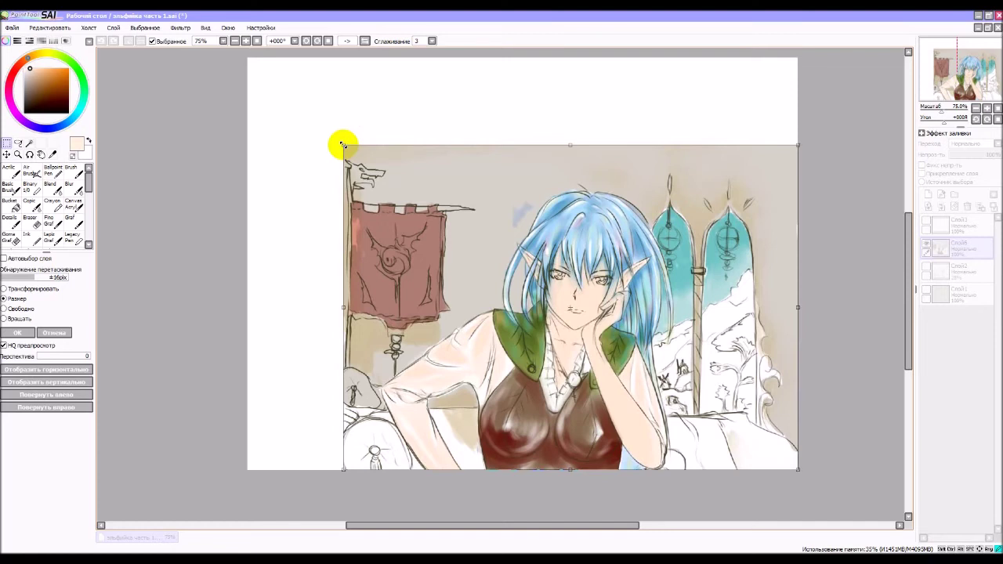
{"action": "left_click_drag", "start_coordinate": [344, 144], "coordinate": [352, 144]}
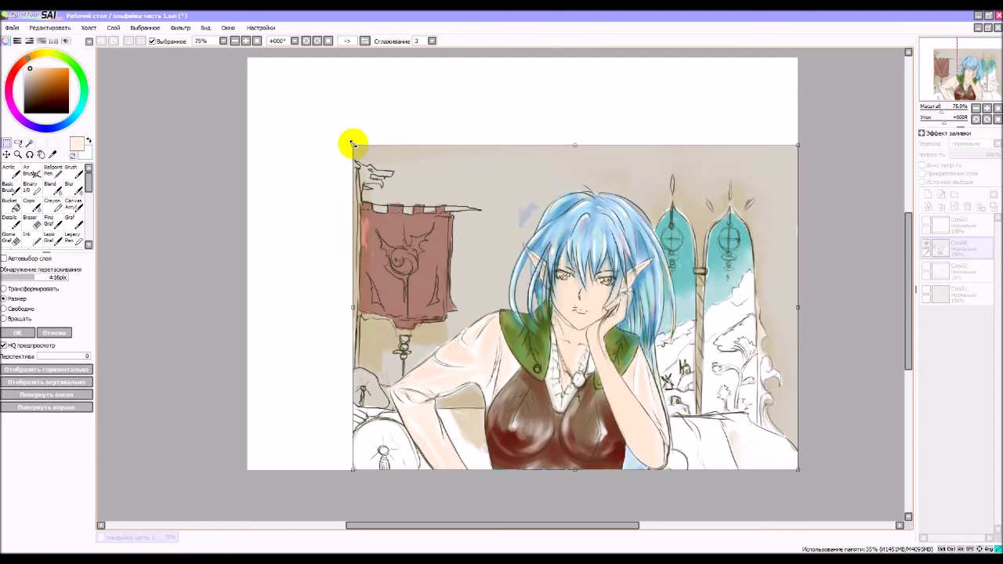
{"action": "left_click_drag", "start_coordinate": [353, 144], "coordinate": [336, 128]}
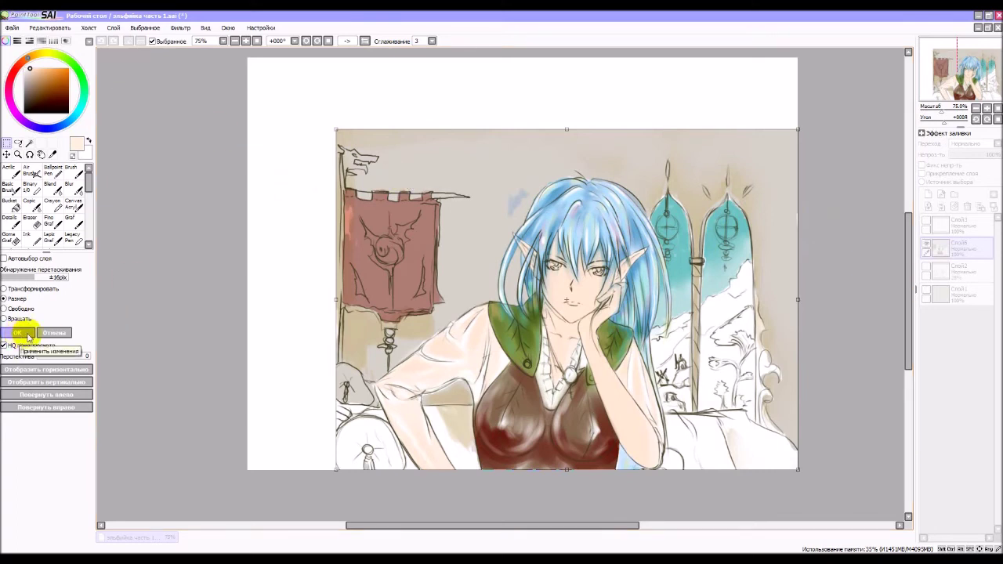
{"action": "left_click", "coordinate": [58, 335]}
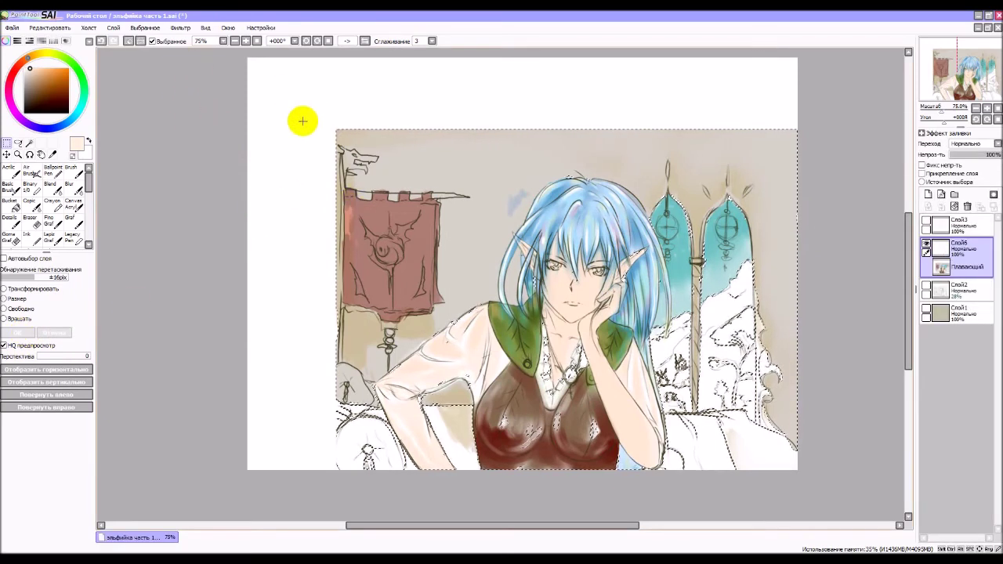
Undo the picture's resizing and its selection, comparing the states before and after by undoing and redoing.
{"action": "left_click", "coordinate": [99, 42]}
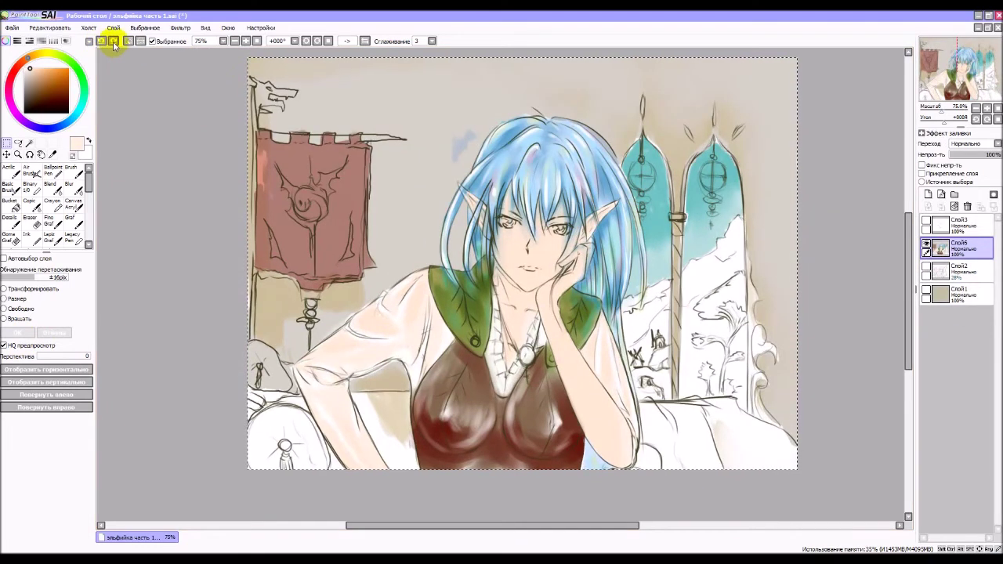
{"action": "left_click", "coordinate": [113, 43]}
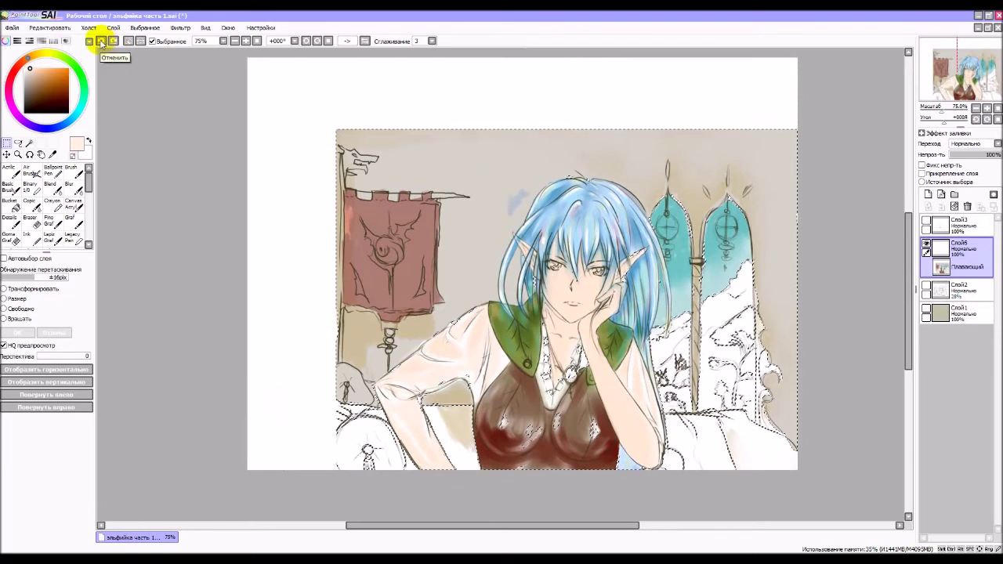
{"action": "left_click", "coordinate": [101, 42]}
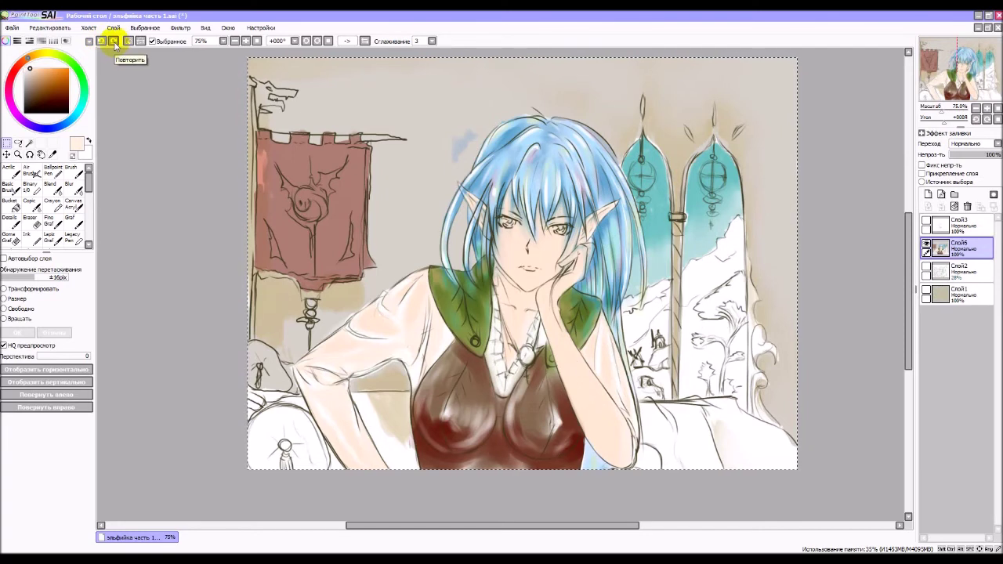
{"action": "left_click", "coordinate": [113, 41]}
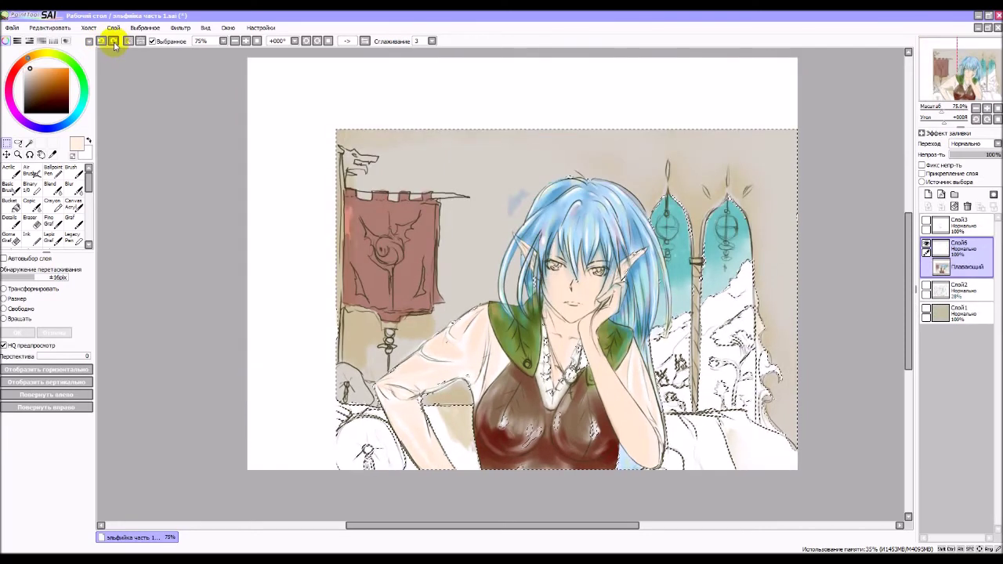
{"action": "left_click", "coordinate": [101, 42]}
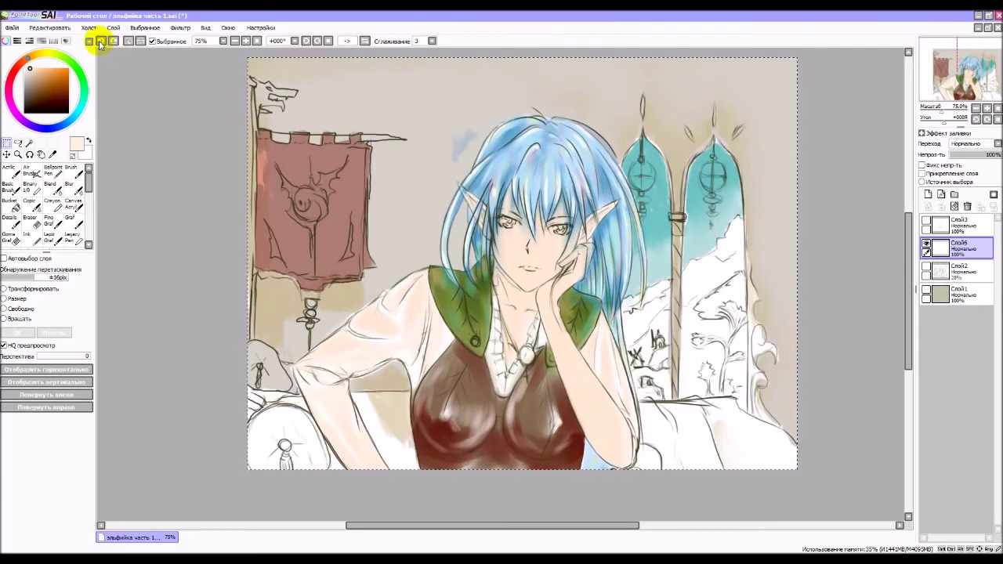
{"action": "left_click", "coordinate": [114, 42]}
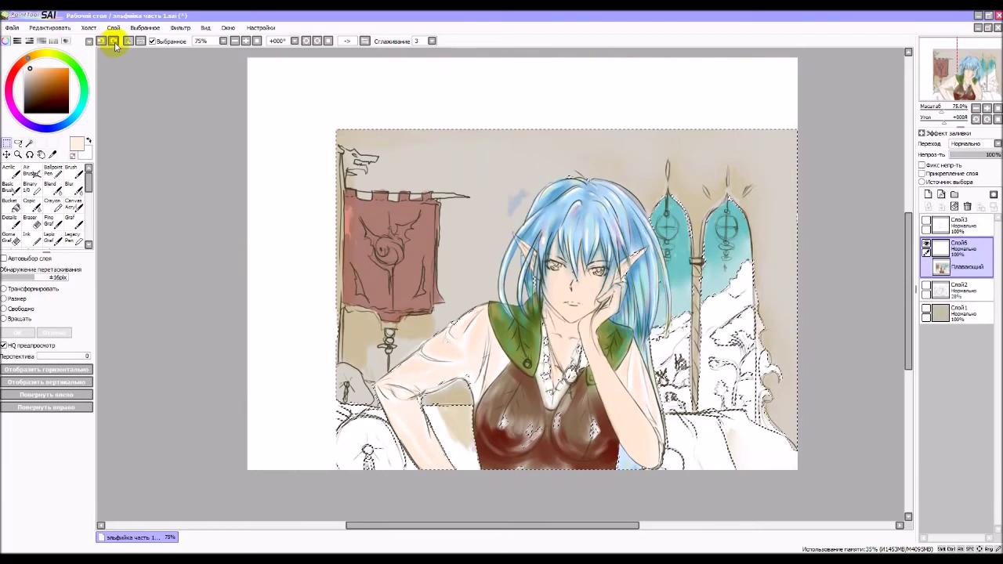
{"action": "left_click", "coordinate": [101, 42]}
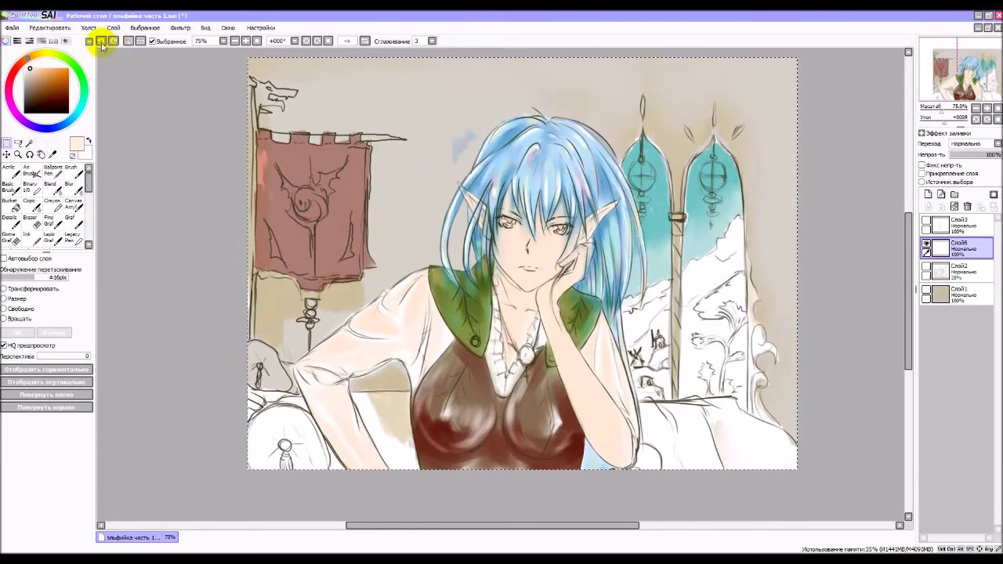
{"action": "left_click", "coordinate": [101, 44]}
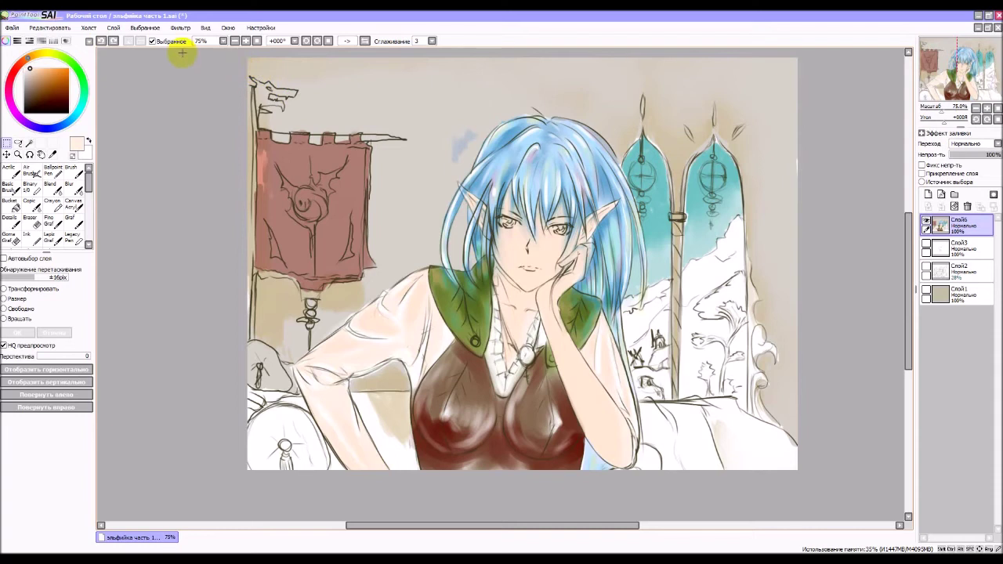
{"action": "left_click", "coordinate": [113, 44]}
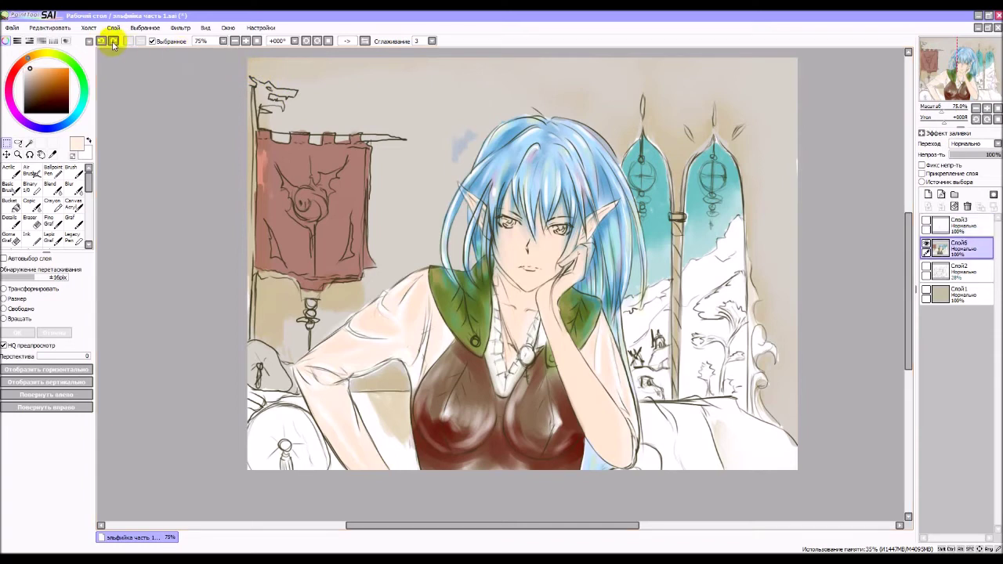
Select the whole picture on Слой6 and transform it to about four fifths of the canvas size, anchored at the canvas's lower-right corner.
{"action": "left_click_drag", "start_coordinate": [246, 54], "coordinate": [847, 486]}
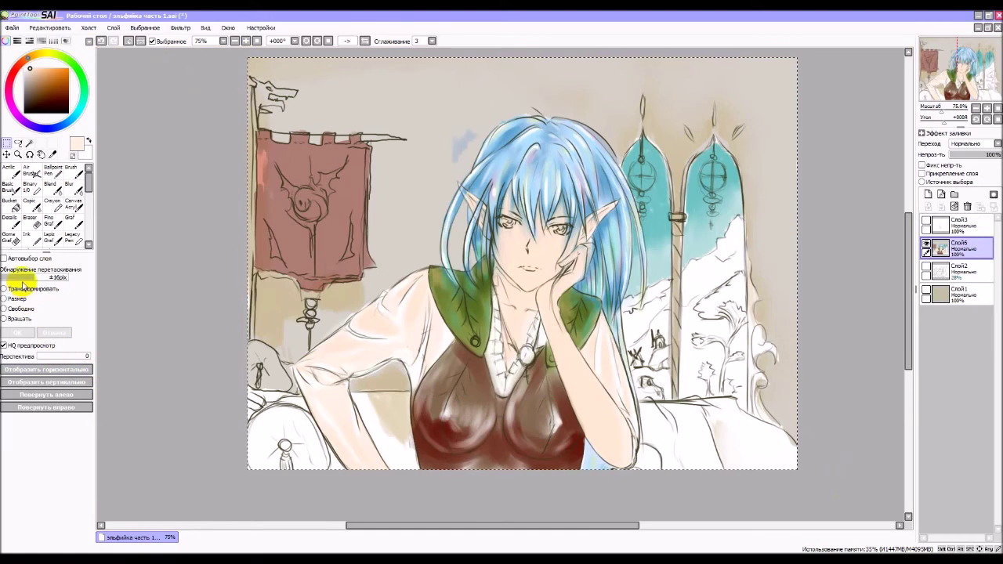
{"action": "left_click", "coordinate": [18, 289]}
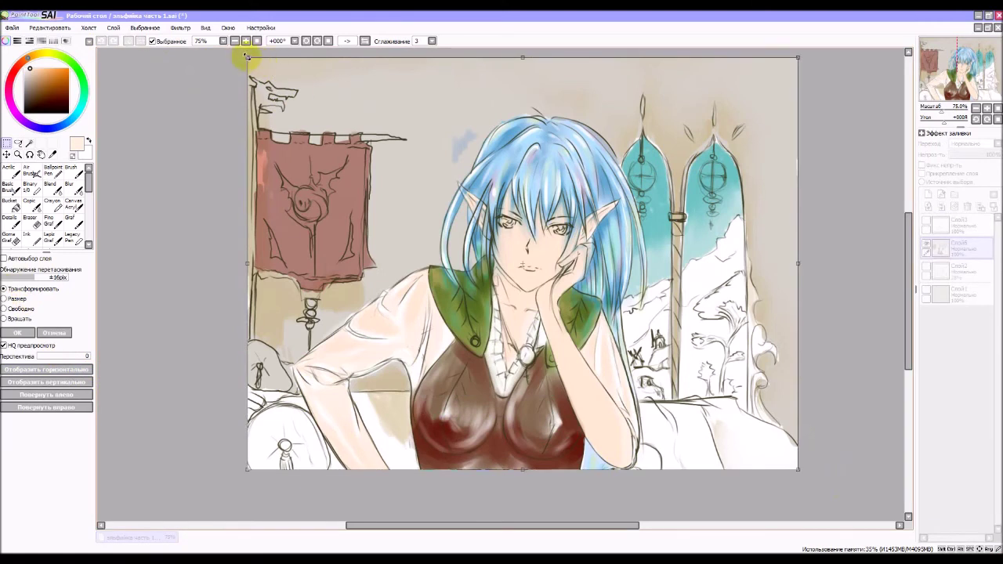
{"action": "left_click_drag", "start_coordinate": [248, 56], "coordinate": [348, 137]}
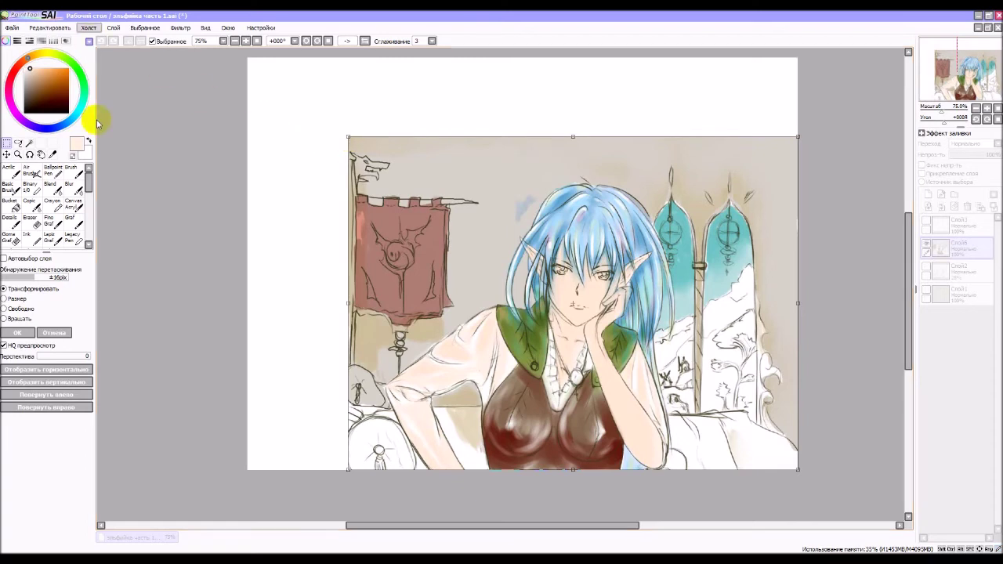
{"action": "left_click", "coordinate": [22, 334]}
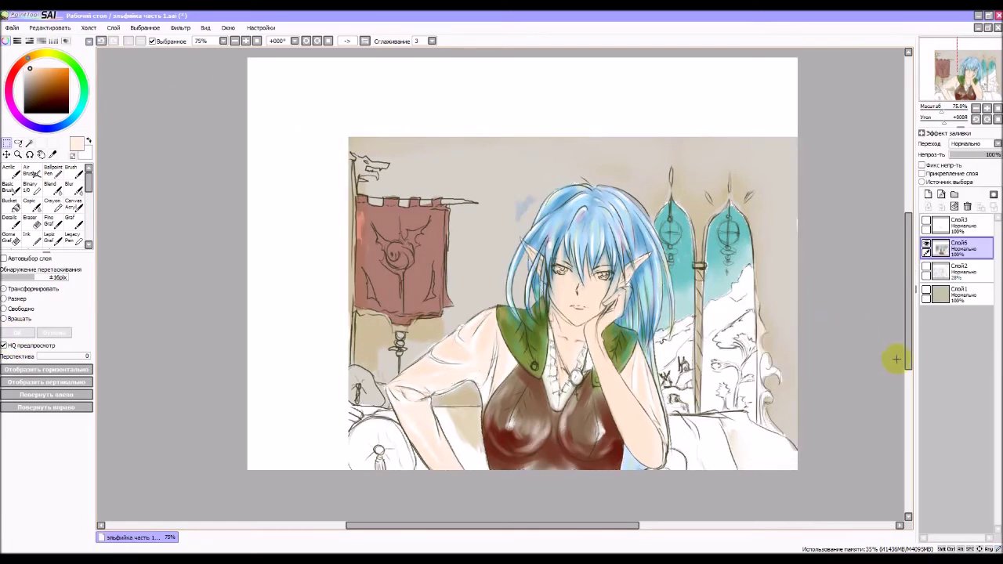
Examine the scaled-down picture on Слой6 from closer and farther away.
{"action": "left_click", "coordinate": [964, 225]}
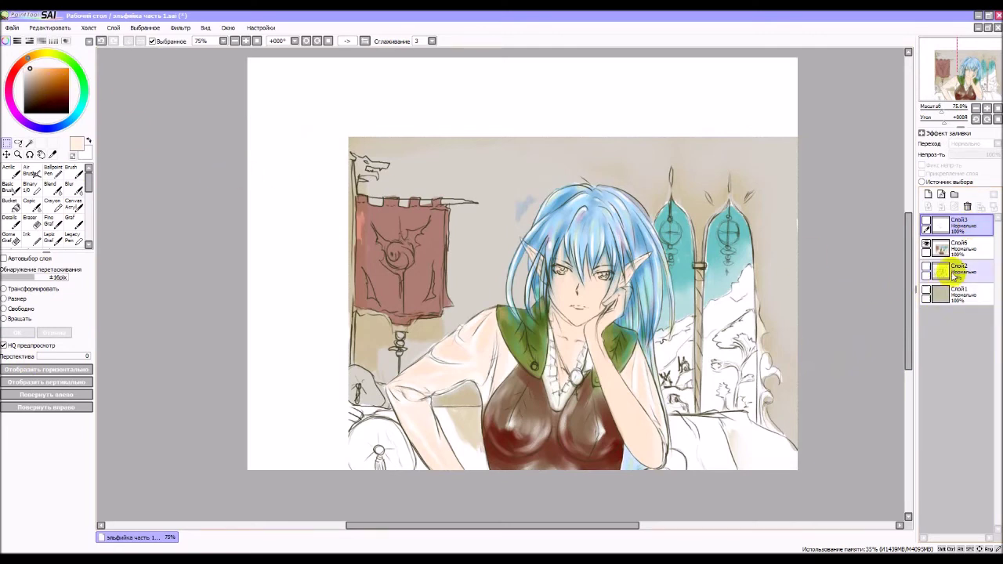
{"action": "left_click", "coordinate": [958, 246]}
{"action": "scroll", "coordinate": [558, 296], "scroll_direction": "up", "scroll_amount": 3}
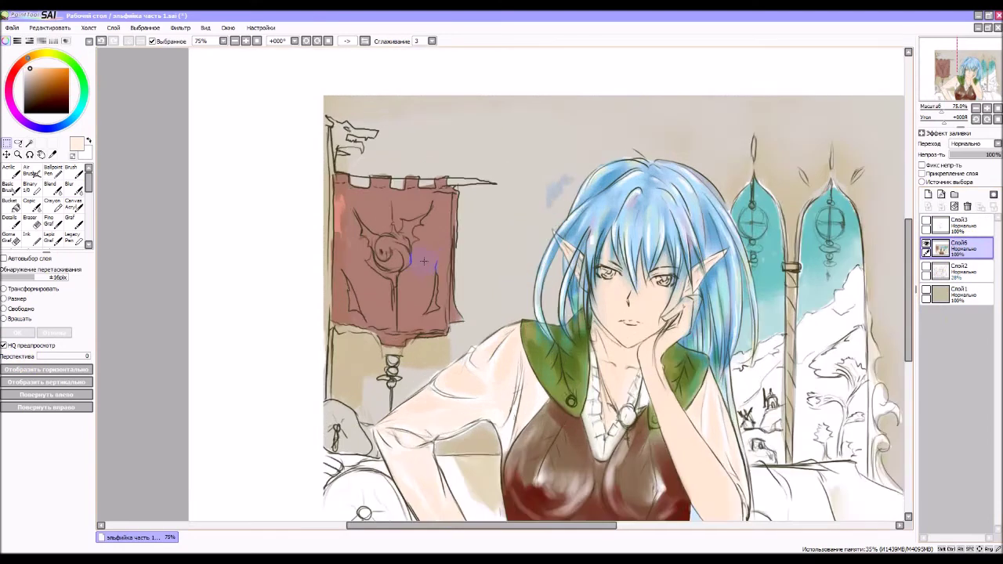
{"action": "scroll", "coordinate": [517, 274], "scroll_direction": "down", "scroll_amount": 4}
{"action": "scroll", "coordinate": [489, 262], "scroll_direction": "up", "scroll_amount": 4}
{"action": "scroll", "coordinate": [486, 262], "scroll_direction": "down", "scroll_amount": 3}
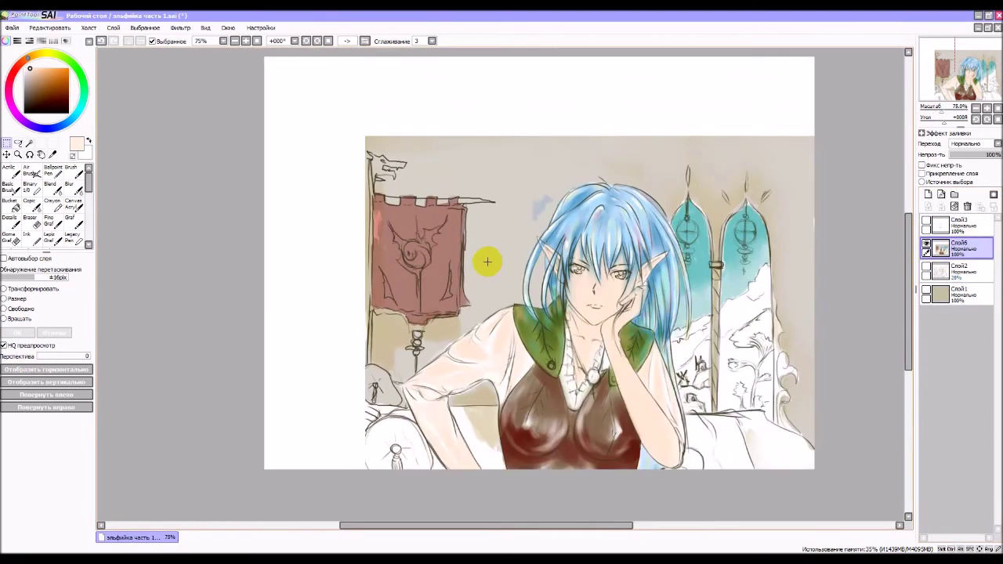
{"action": "scroll", "coordinate": [573, 290], "scroll_direction": "up", "scroll_amount": 2}
{"action": "scroll", "coordinate": [580, 292], "scroll_direction": "down", "scroll_amount": 2}
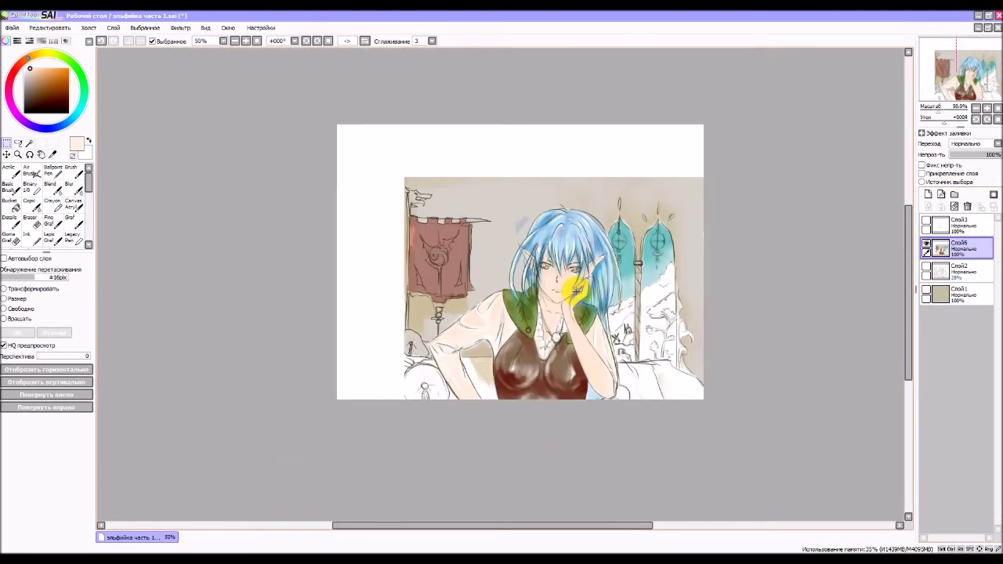
{"action": "scroll", "coordinate": [488, 280], "scroll_direction": "up", "scroll_amount": 2}
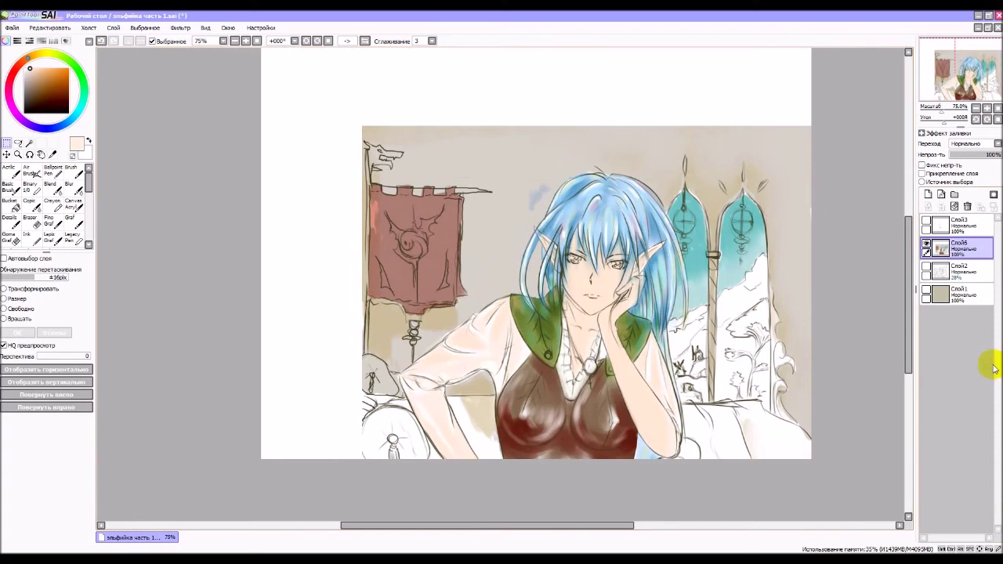
Make line layer Слой3 visible and clear its contents.
{"action": "left_click", "coordinate": [975, 273]}
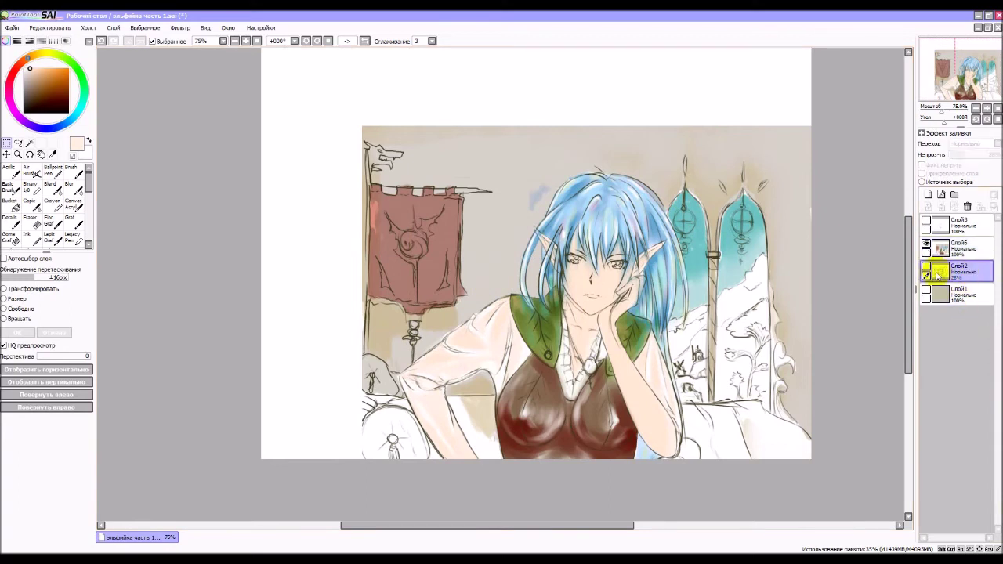
{"action": "left_click", "coordinate": [974, 231]}
{"action": "left_click", "coordinate": [928, 223]}
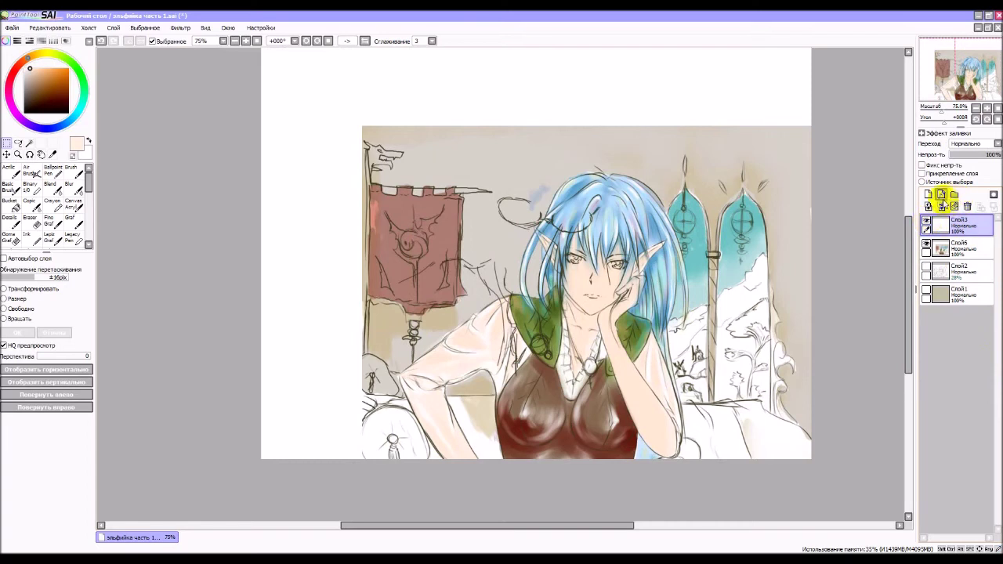
{"action": "left_click", "coordinate": [955, 205]}
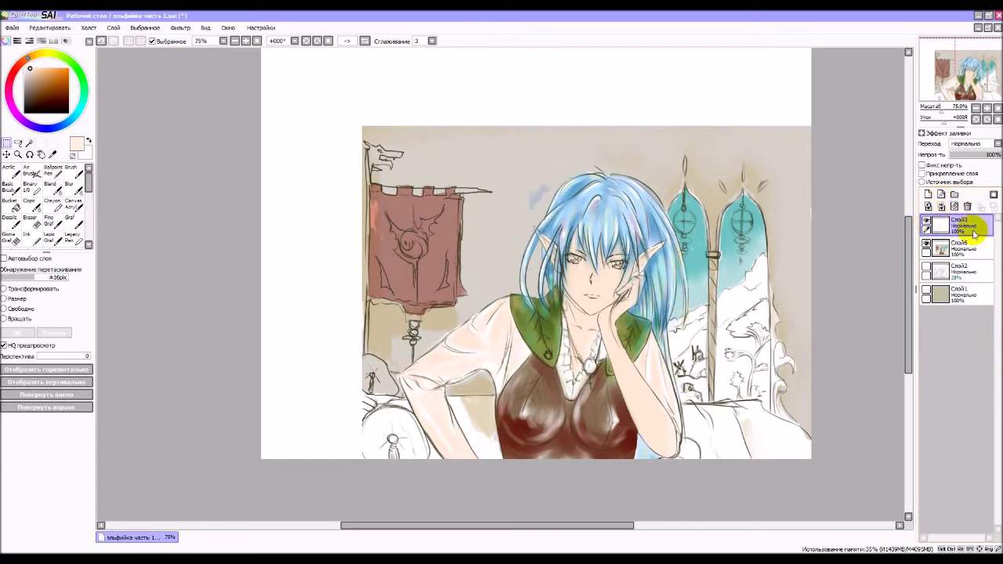
Compare the scaled-down picture with the original sketch by briefly showing and hiding Слой2.
{"action": "mouse_move", "coordinate": [968, 275]}
{"action": "left_mouse_down"}
{"action": "mouse_move", "coordinate": [958, 205]}
{"action": "mouse_move", "coordinate": [967, 245]}
{"action": "mouse_move", "coordinate": [927, 269]}
{"action": "left_mouse_up"}
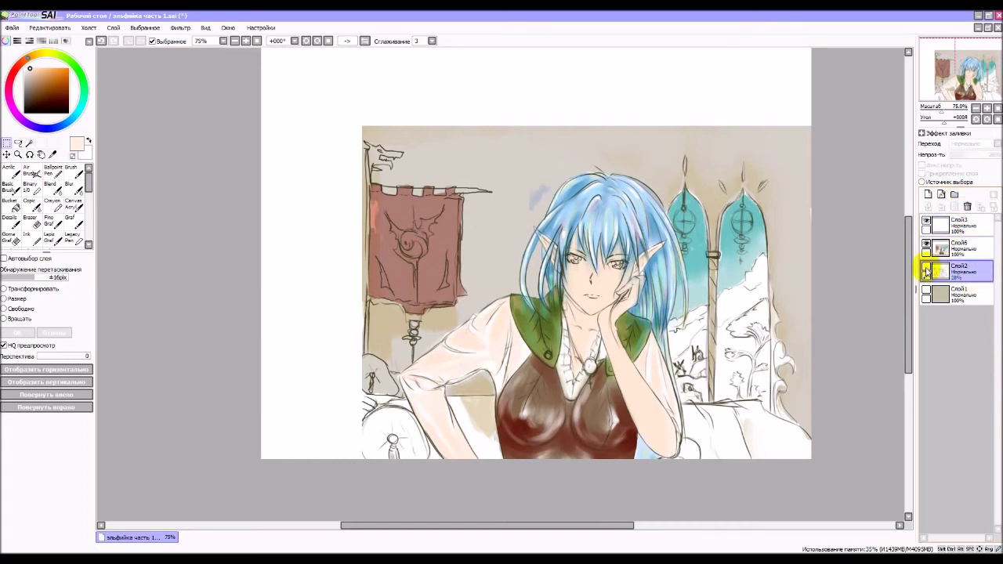
{"action": "left_click", "coordinate": [927, 269]}
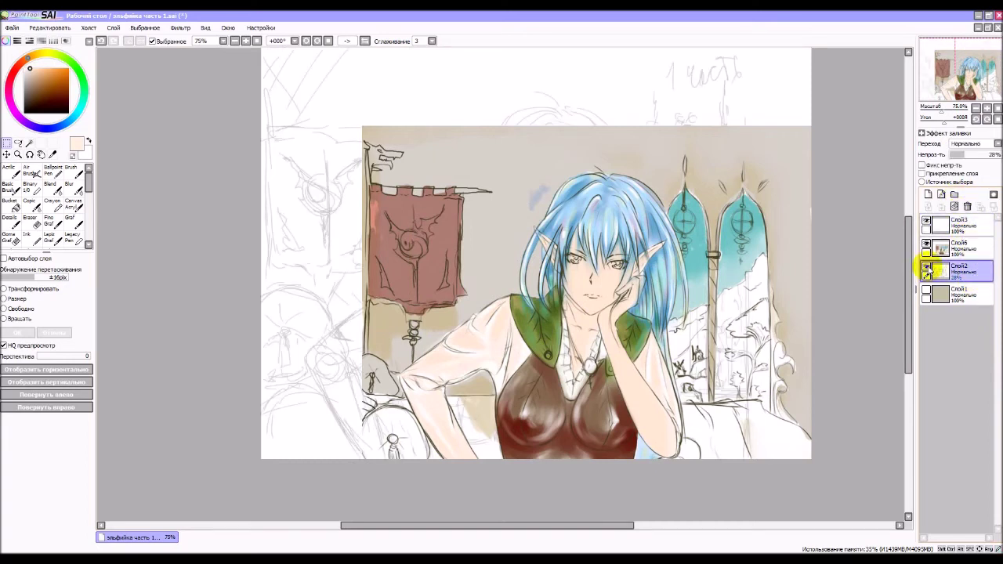
{"action": "left_click", "coordinate": [927, 269]}
Extend the cut-off pillow and sofa outlines past the picture's left edge on Слой3, using the Acrylic brush at size 6 in dark brown.
{"action": "left_click", "coordinate": [972, 226]}
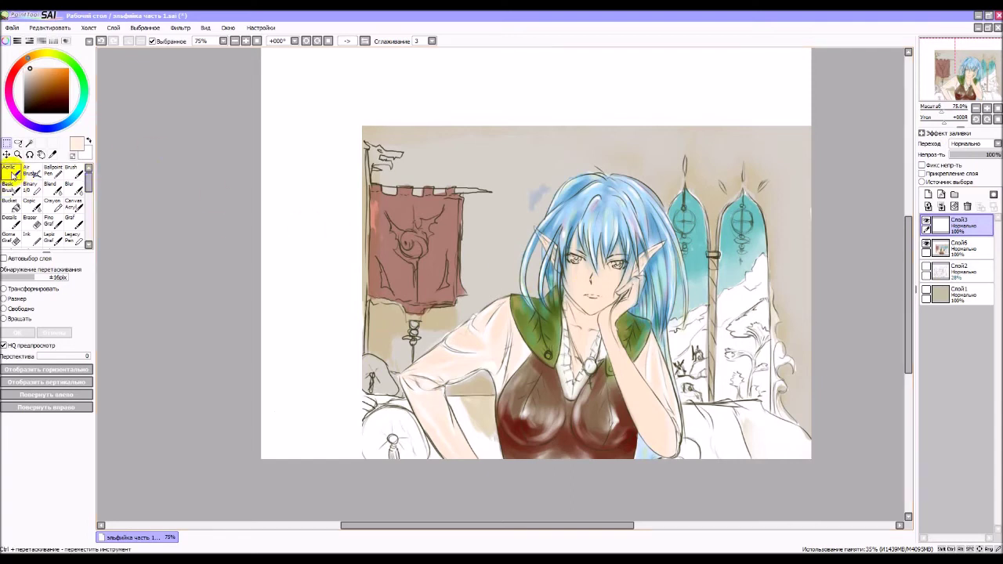
{"action": "left_click", "coordinate": [14, 175]}
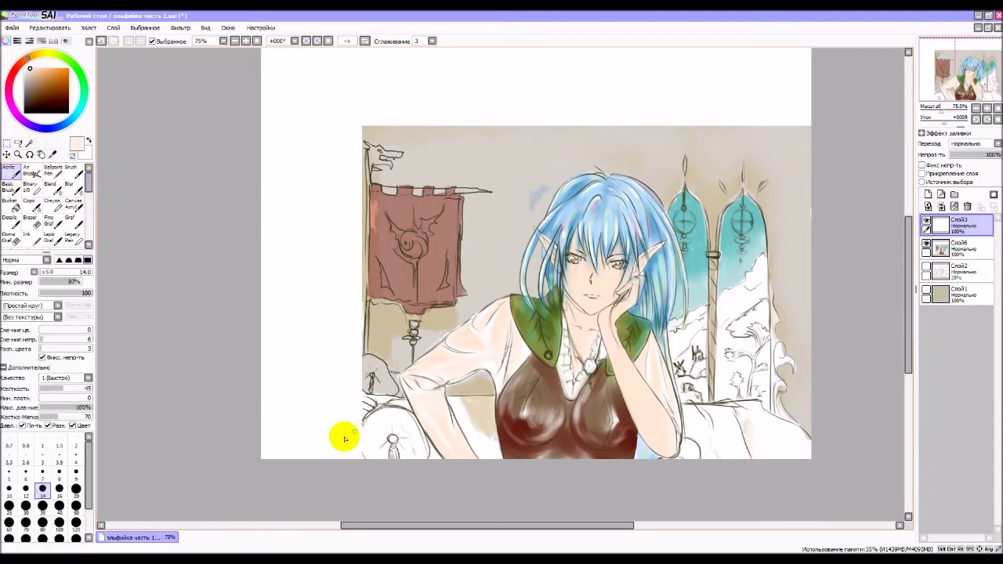
{"action": "left_click", "coordinate": [26, 471]}
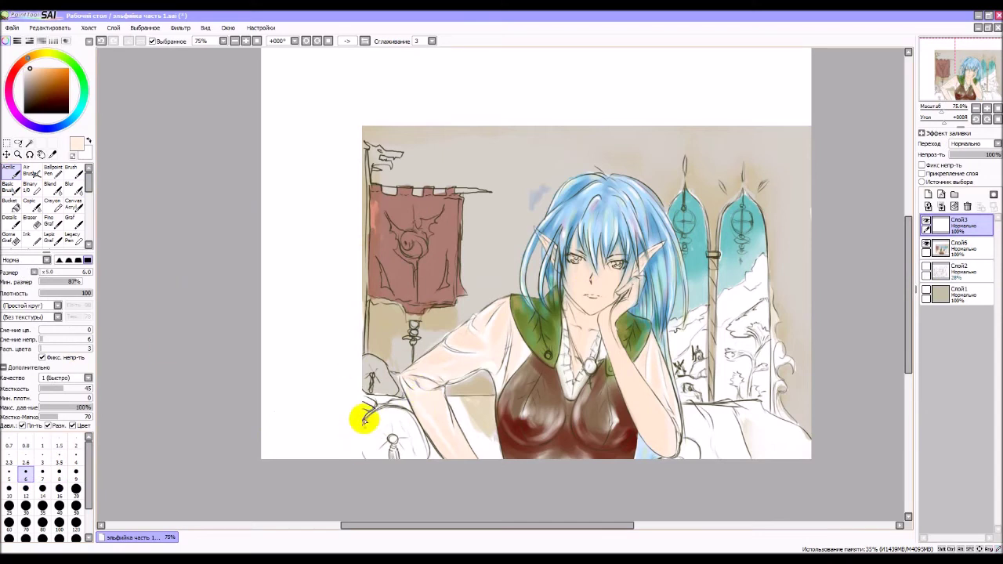
{"action": "left_click", "coordinate": [321, 395]}
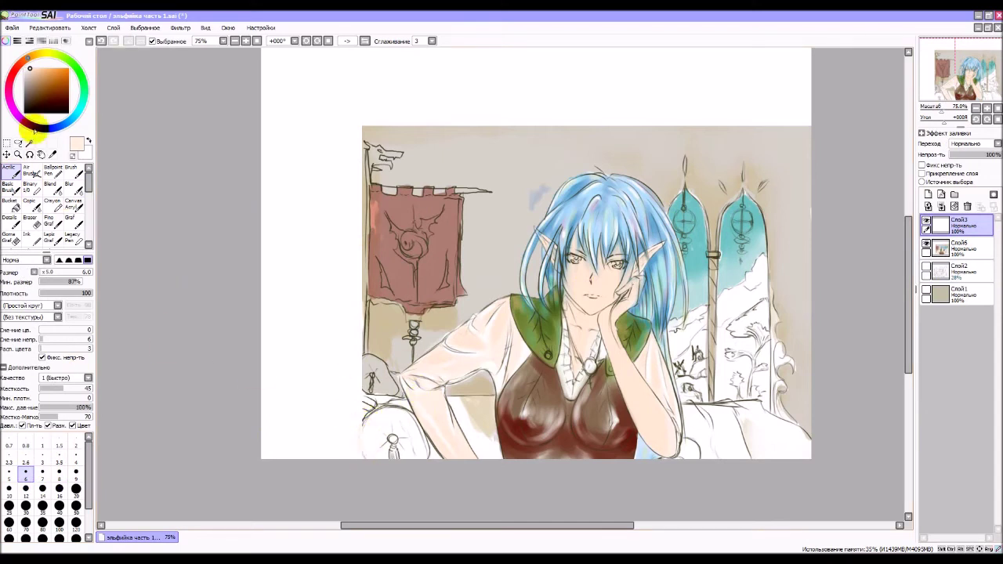
{"action": "left_click", "coordinate": [30, 104]}
{"action": "left_click_drag", "start_coordinate": [384, 406], "coordinate": [363, 421]}
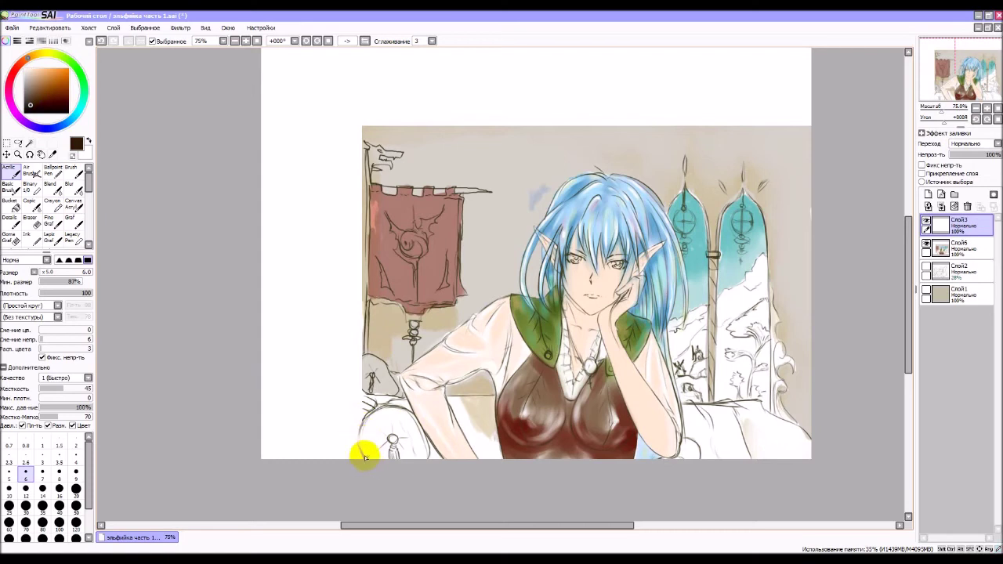
{"action": "left_click_drag", "start_coordinate": [358, 458], "coordinate": [359, 412]}
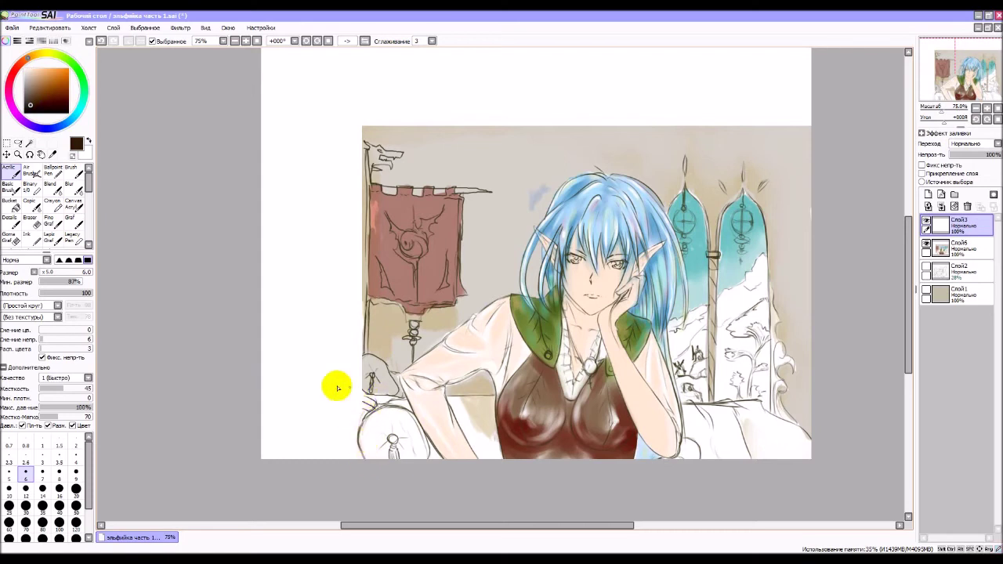
{"action": "mouse_move", "coordinate": [358, 361]}
{"action": "left_mouse_down"}
{"action": "mouse_move", "coordinate": [361, 400]}
{"action": "mouse_move", "coordinate": [343, 431]}
{"action": "mouse_move", "coordinate": [342, 402]}
{"action": "mouse_move", "coordinate": [348, 455]}
{"action": "mouse_move", "coordinate": [339, 413]}
{"action": "mouse_move", "coordinate": [343, 445]}
{"action": "mouse_move", "coordinate": [353, 439]}
{"action": "mouse_move", "coordinate": [345, 410]}
{"action": "left_mouse_up"}
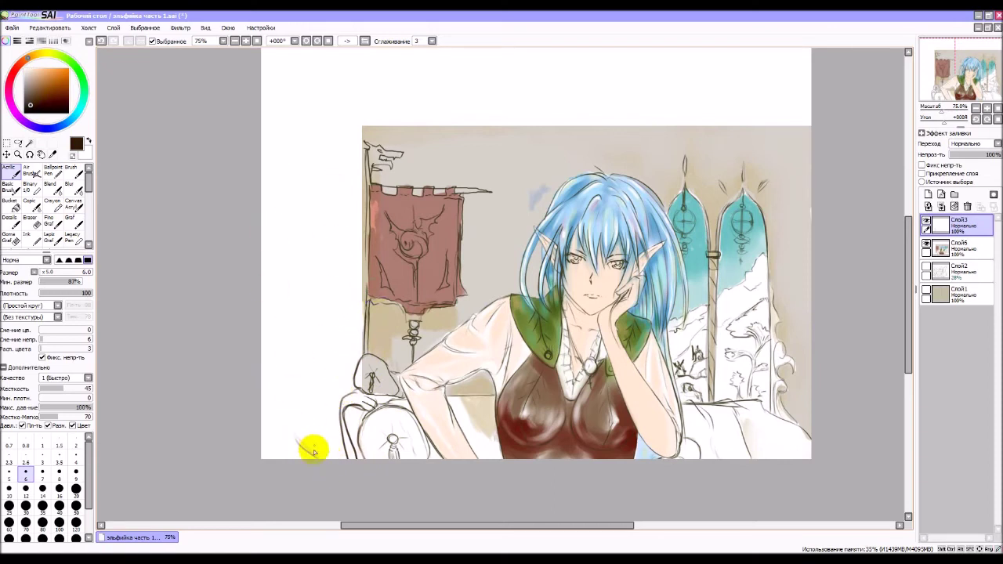
Draw a large round cushion with a central button and a scroll ornament in the canvas's lower-left corner.
{"action": "mouse_move", "coordinate": [283, 406]}
{"action": "left_mouse_down"}
{"action": "mouse_move", "coordinate": [329, 463]}
{"action": "mouse_move", "coordinate": [298, 444]}
{"action": "mouse_move", "coordinate": [301, 410]}
{"action": "mouse_move", "coordinate": [288, 419]}
{"action": "mouse_move", "coordinate": [295, 388]}
{"action": "mouse_move", "coordinate": [355, 397]}
{"action": "mouse_move", "coordinate": [340, 379]}
{"action": "mouse_move", "coordinate": [353, 393]}
{"action": "mouse_move", "coordinate": [337, 406]}
{"action": "mouse_move", "coordinate": [336, 441]}
{"action": "left_mouse_up"}
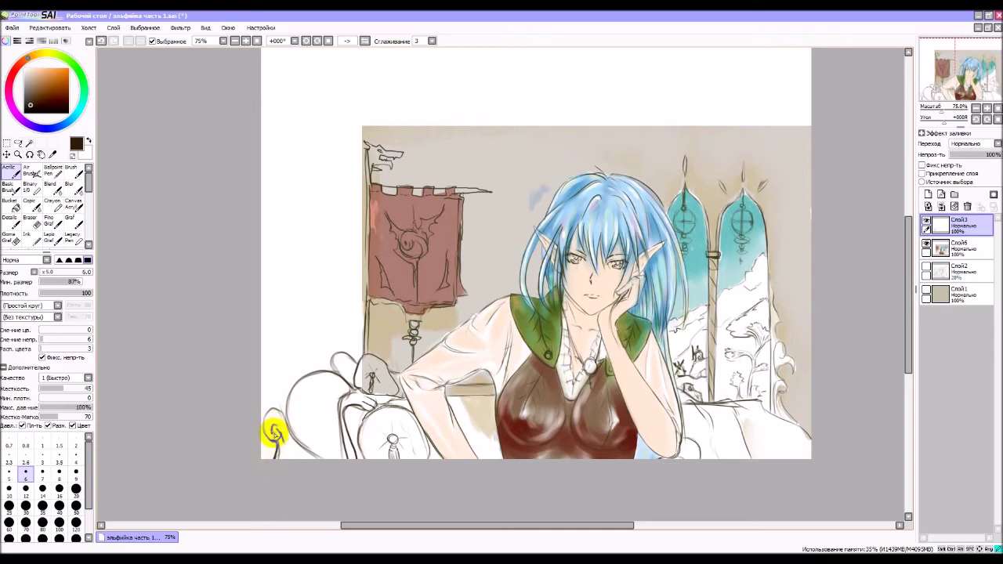
{"action": "left_click_drag", "start_coordinate": [273, 443], "coordinate": [267, 426]}
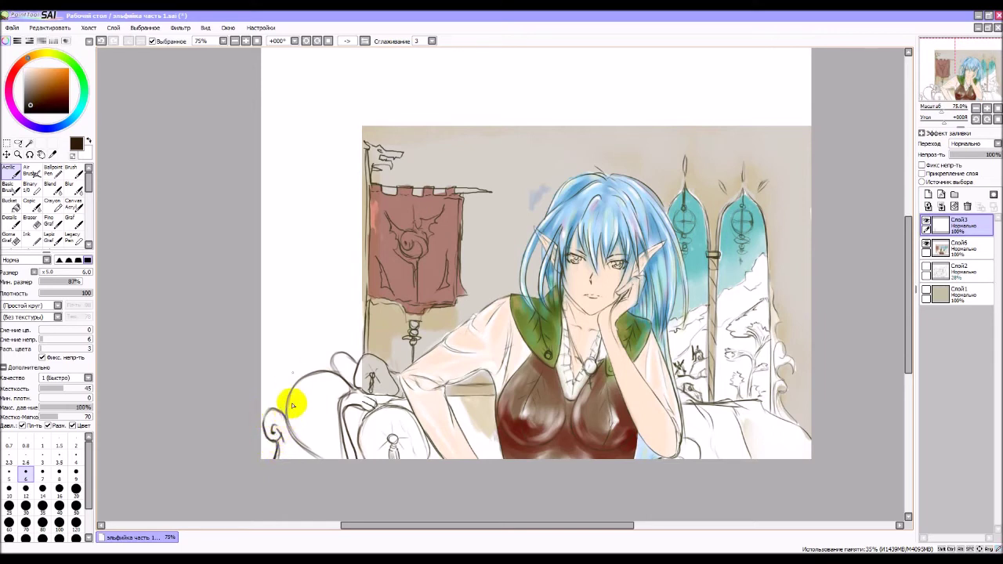
{"action": "mouse_move", "coordinate": [292, 406]}
{"action": "left_mouse_down"}
{"action": "mouse_move", "coordinate": [290, 452]}
{"action": "mouse_move", "coordinate": [281, 439]}
{"action": "mouse_move", "coordinate": [354, 379]}
{"action": "mouse_move", "coordinate": [309, 400]}
{"action": "mouse_move", "coordinate": [296, 422]}
{"action": "mouse_move", "coordinate": [319, 406]}
{"action": "mouse_move", "coordinate": [304, 398]}
{"action": "mouse_move", "coordinate": [337, 446]}
{"action": "mouse_move", "coordinate": [337, 400]}
{"action": "left_mouse_up"}
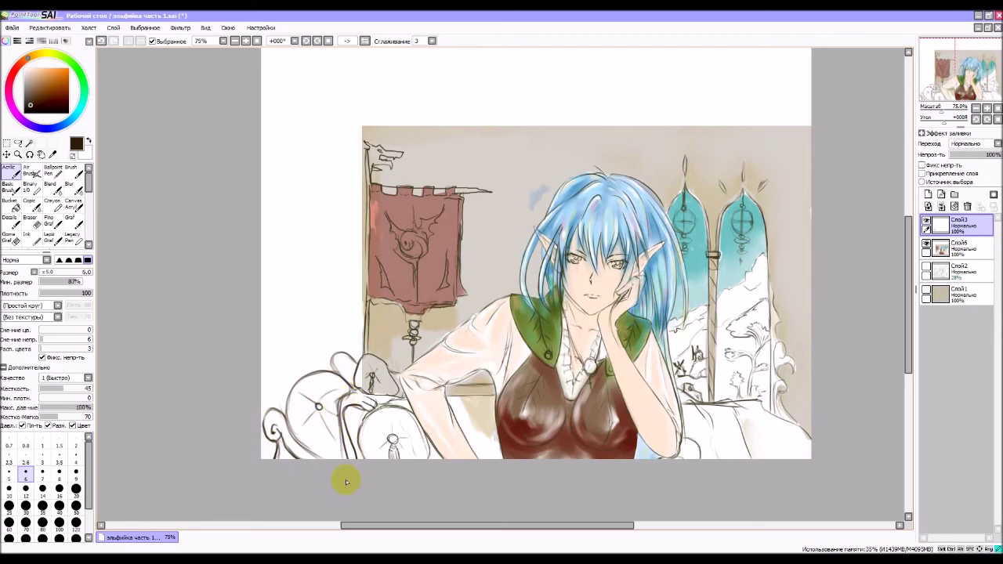
{"action": "left_click_drag", "start_coordinate": [359, 448], "coordinate": [341, 402]}
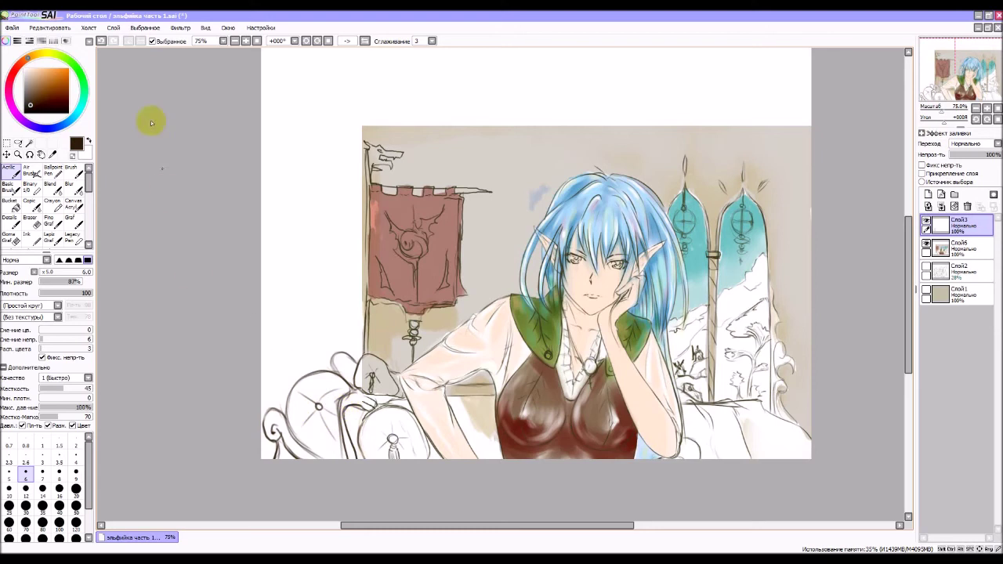
Erase the cushion's button and stray lines, and redraw it with the Acrylic brush as a curled armrest with segment lines.
{"action": "left_click", "coordinate": [34, 226]}
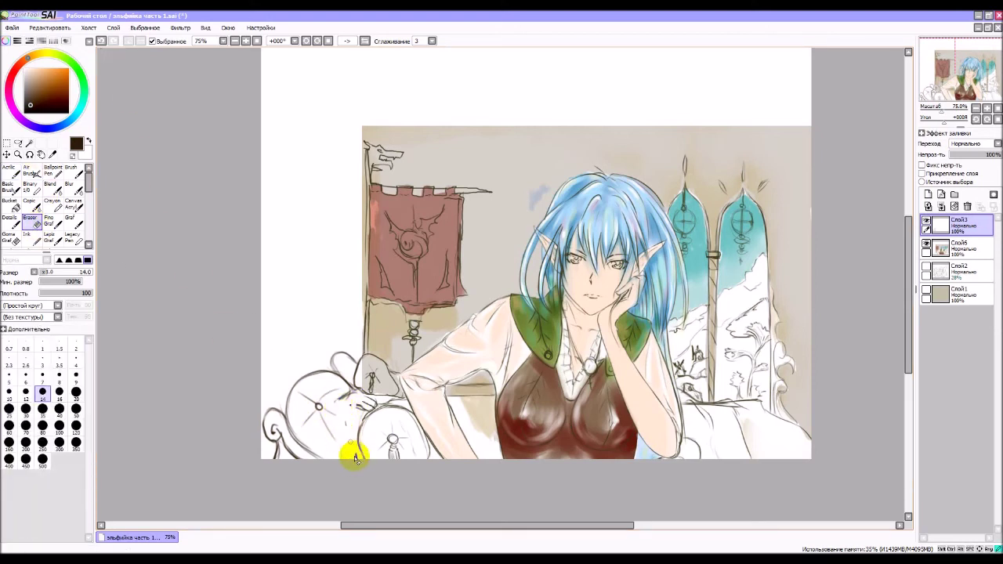
{"action": "mouse_move", "coordinate": [354, 459]}
{"action": "left_mouse_down"}
{"action": "mouse_move", "coordinate": [332, 437]}
{"action": "mouse_move", "coordinate": [343, 420]}
{"action": "left_mouse_up"}
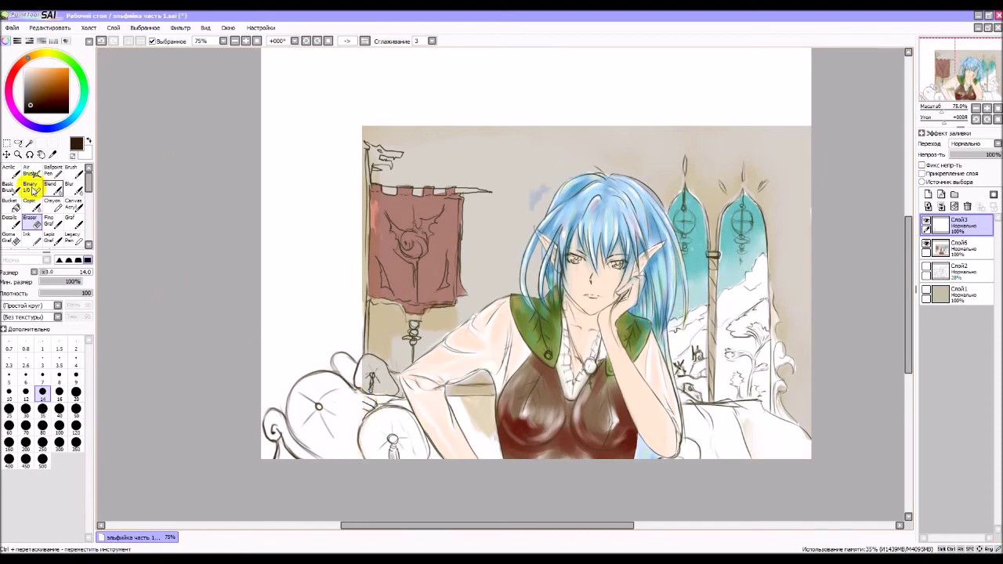
{"action": "left_click", "coordinate": [12, 169]}
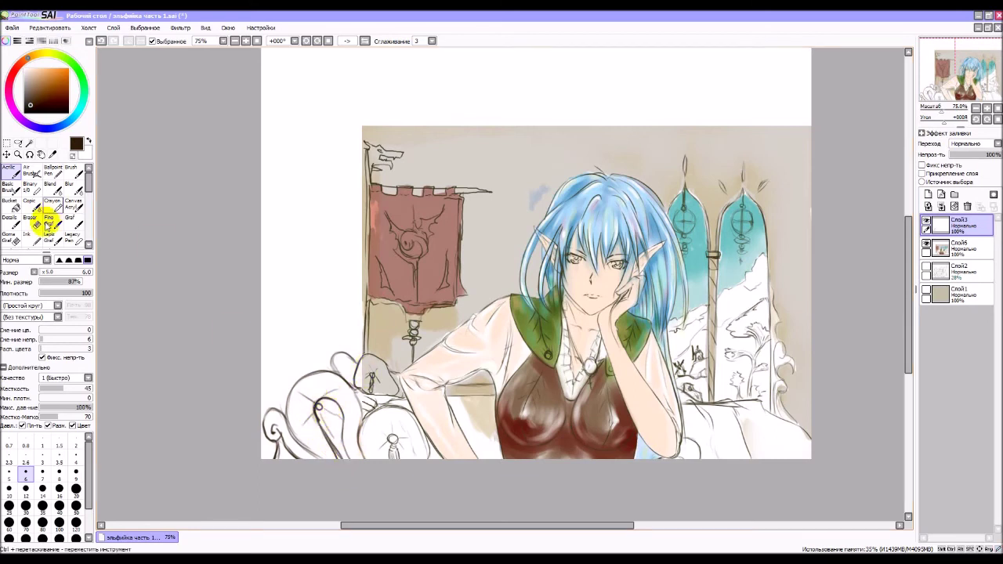
{"action": "left_click", "coordinate": [11, 238]}
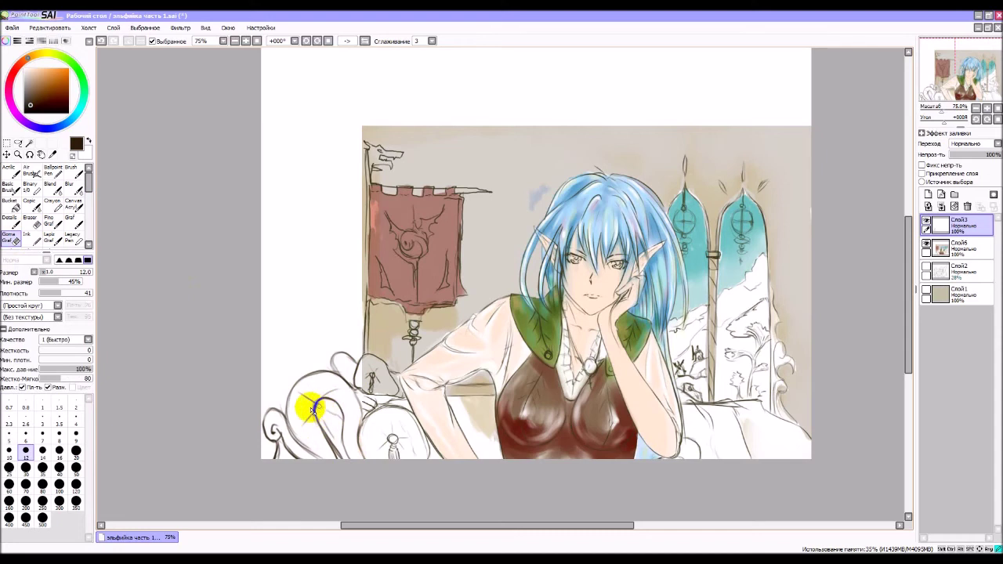
{"action": "left_click", "coordinate": [31, 221]}
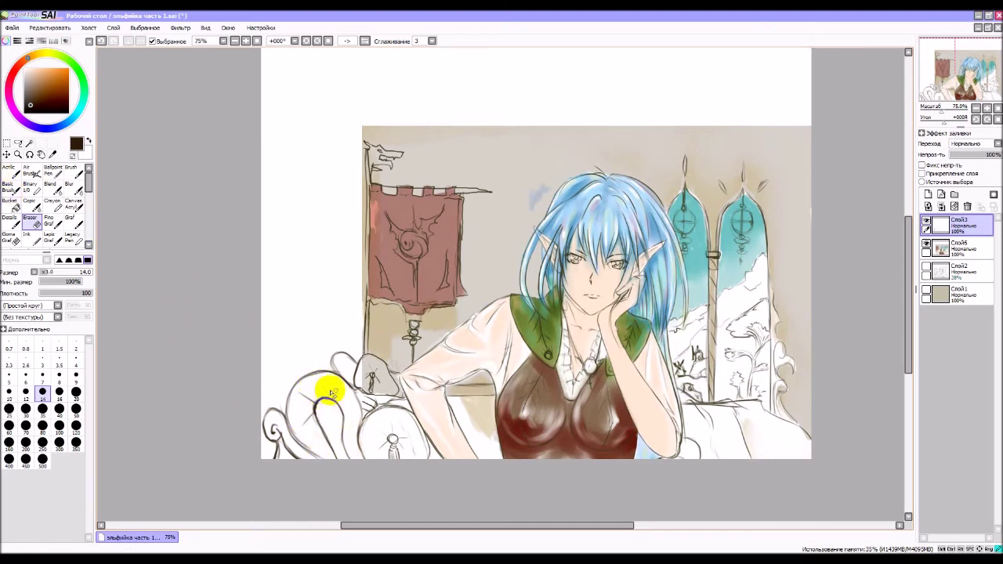
{"action": "left_click", "coordinate": [11, 171]}
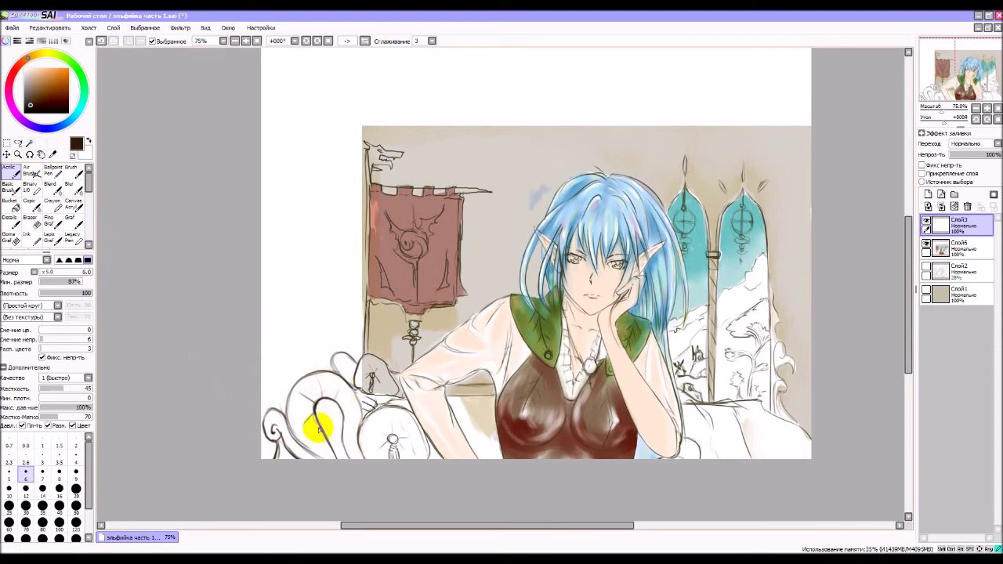
{"action": "left_click_drag", "start_coordinate": [318, 424], "coordinate": [347, 415]}
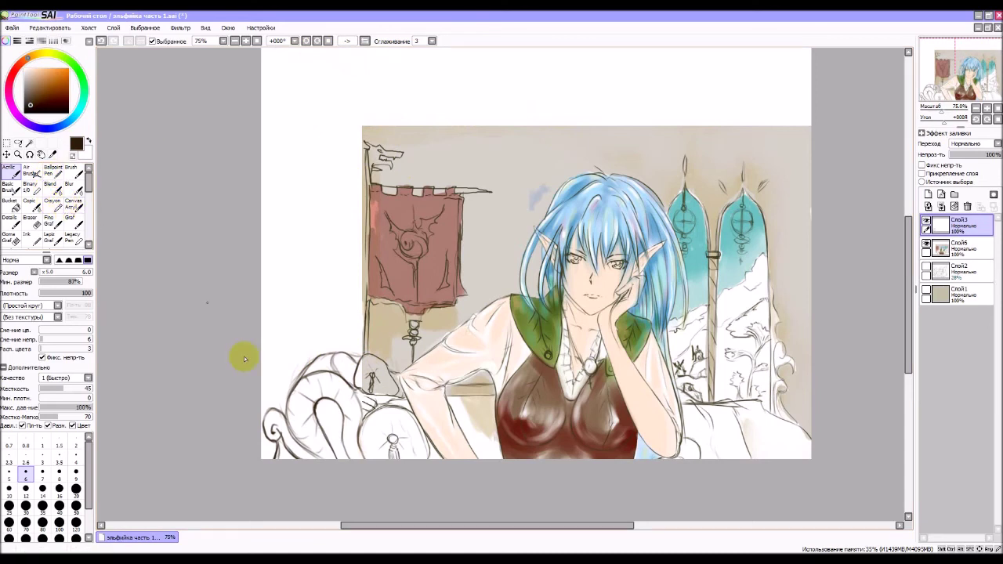
Paint the blank strip beside the banner on Слой6 with the wall's sampled beige, using the Acrylic brush at size 100.
{"action": "left_click", "coordinate": [974, 250]}
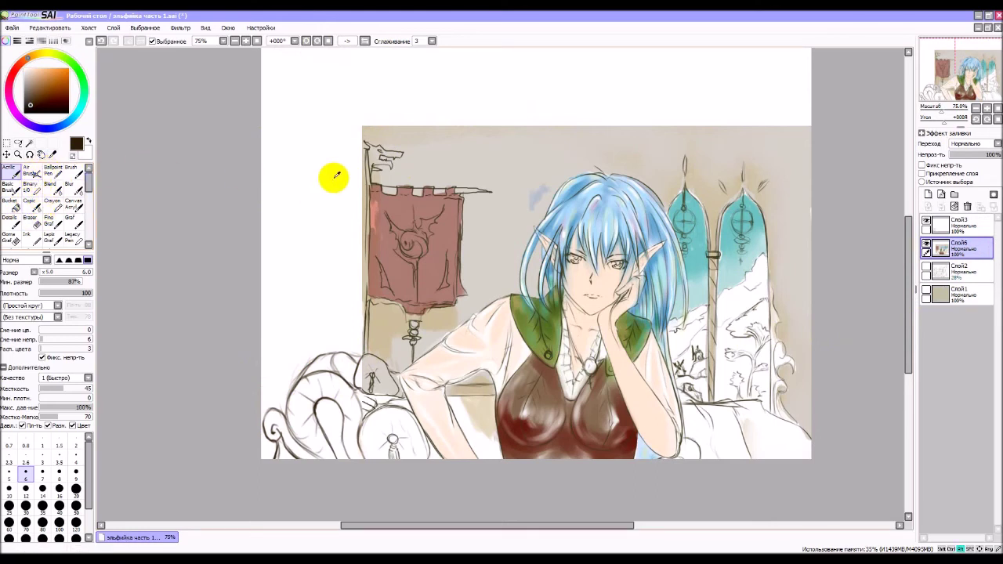
{"action": "left_click", "coordinate": [404, 132], "text": "alt"}
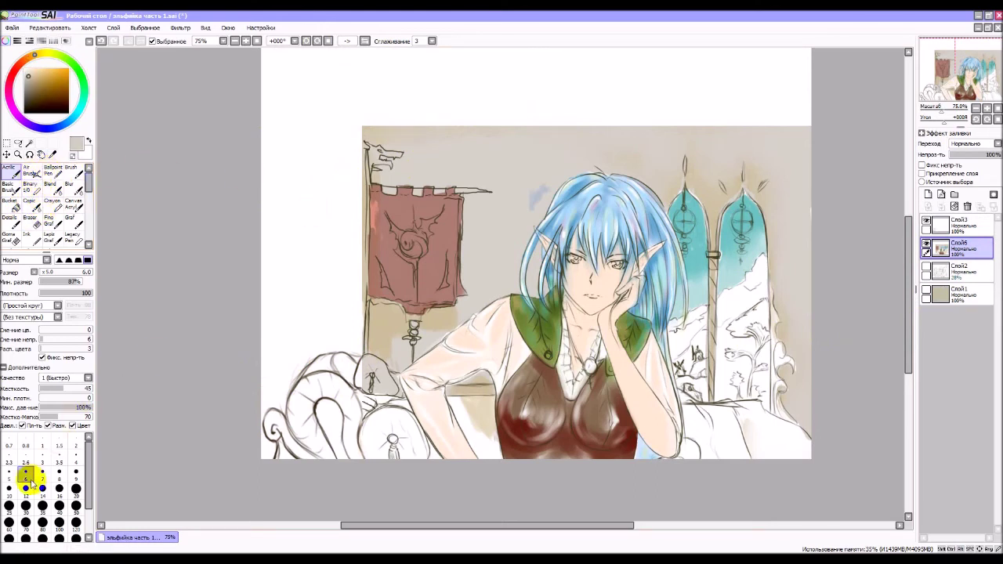
{"action": "left_click", "coordinate": [27, 506]}
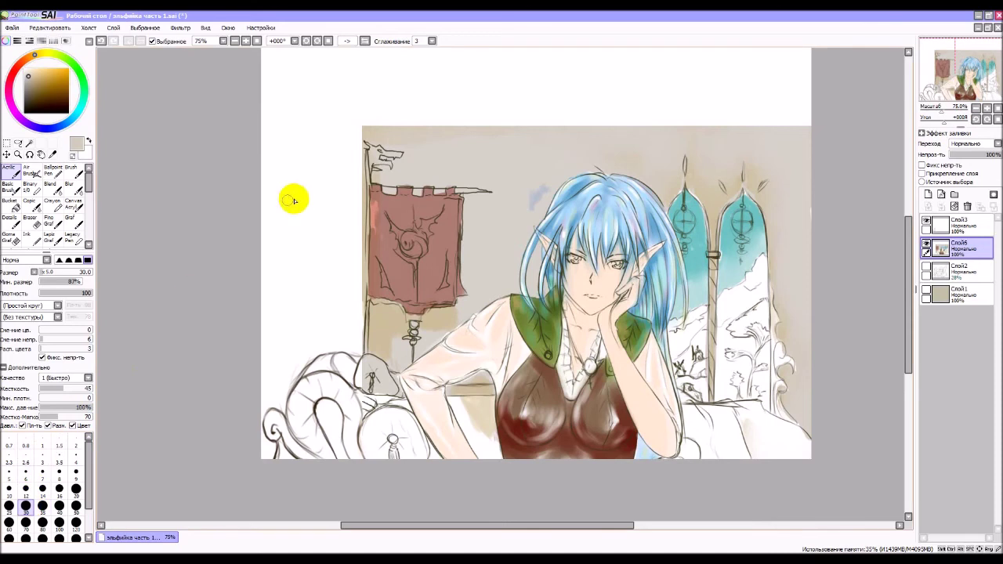
{"action": "left_click", "coordinate": [60, 524]}
{"action": "mouse_move", "coordinate": [284, 186]}
{"action": "left_mouse_down"}
{"action": "mouse_move", "coordinate": [291, 197]}
{"action": "mouse_move", "coordinate": [316, 186]}
{"action": "mouse_move", "coordinate": [340, 168]}
{"action": "mouse_move", "coordinate": [351, 138]}
{"action": "mouse_move", "coordinate": [298, 248]}
{"action": "mouse_move", "coordinate": [334, 220]}
{"action": "mouse_move", "coordinate": [340, 197]}
{"action": "mouse_move", "coordinate": [343, 346]}
{"action": "mouse_move", "coordinate": [340, 296]}
{"action": "mouse_move", "coordinate": [340, 313]}
{"action": "mouse_move", "coordinate": [309, 352]}
{"action": "mouse_move", "coordinate": [340, 370]}
{"action": "mouse_move", "coordinate": [329, 382]}
{"action": "mouse_move", "coordinate": [313, 359]}
{"action": "mouse_move", "coordinate": [277, 385]}
{"action": "mouse_move", "coordinate": [261, 463]}
{"action": "mouse_move", "coordinate": [271, 293]}
{"action": "mouse_move", "coordinate": [298, 287]}
{"action": "mouse_move", "coordinate": [294, 195]}
{"action": "mouse_move", "coordinate": [278, 269]}
{"action": "mouse_move", "coordinate": [264, 70]}
{"action": "mouse_move", "coordinate": [309, 148]}
{"action": "mouse_move", "coordinate": [372, 112]}
{"action": "left_mouse_up"}
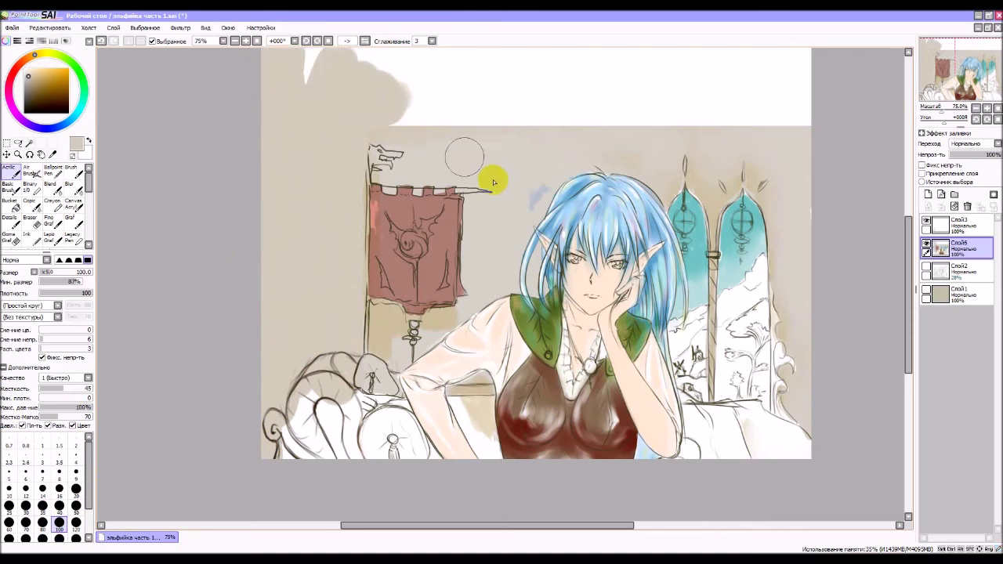
Cover the blank strip above the picture with wall beige and blend it into the existing background around the banner.
{"action": "left_click_drag", "start_coordinate": [531, 157], "coordinate": [514, 214]}
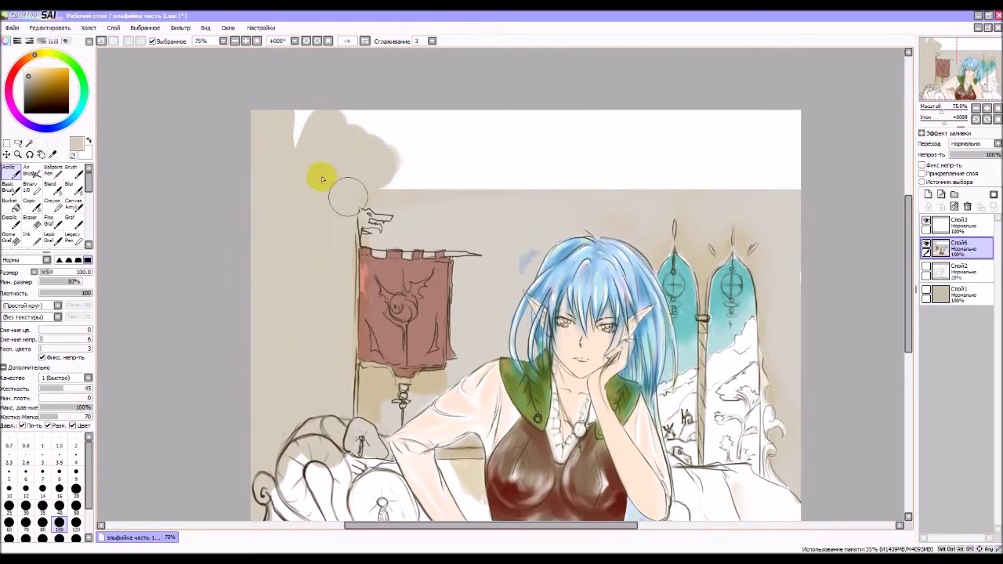
{"action": "mouse_move", "coordinate": [347, 191]}
{"action": "left_mouse_down"}
{"action": "mouse_move", "coordinate": [320, 105]}
{"action": "mouse_move", "coordinate": [432, 128]}
{"action": "left_mouse_up"}
{"action": "mouse_move", "coordinate": [360, 154]}
{"action": "left_mouse_down"}
{"action": "mouse_move", "coordinate": [418, 153]}
{"action": "mouse_move", "coordinate": [380, 167]}
{"action": "mouse_move", "coordinate": [418, 168]}
{"action": "mouse_move", "coordinate": [385, 178]}
{"action": "mouse_move", "coordinate": [796, 169]}
{"action": "mouse_move", "coordinate": [777, 179]}
{"action": "mouse_move", "coordinate": [421, 181]}
{"action": "mouse_move", "coordinate": [564, 163]}
{"action": "mouse_move", "coordinate": [759, 168]}
{"action": "mouse_move", "coordinate": [805, 144]}
{"action": "mouse_move", "coordinate": [372, 131]}
{"action": "mouse_move", "coordinate": [515, 141]}
{"action": "mouse_move", "coordinate": [827, 132]}
{"action": "mouse_move", "coordinate": [750, 112]}
{"action": "mouse_move", "coordinate": [511, 275]}
{"action": "mouse_move", "coordinate": [535, 239]}
{"action": "mouse_move", "coordinate": [525, 199]}
{"action": "mouse_move", "coordinate": [451, 218]}
{"action": "mouse_move", "coordinate": [441, 203]}
{"action": "mouse_move", "coordinate": [604, 187]}
{"action": "mouse_move", "coordinate": [490, 190]}
{"action": "mouse_move", "coordinate": [582, 178]}
{"action": "mouse_move", "coordinate": [701, 186]}
{"action": "mouse_move", "coordinate": [558, 178]}
{"action": "mouse_move", "coordinate": [830, 190]}
{"action": "mouse_move", "coordinate": [499, 182]}
{"action": "mouse_move", "coordinate": [532, 191]}
{"action": "mouse_move", "coordinate": [441, 195]}
{"action": "mouse_move", "coordinate": [455, 193]}
{"action": "mouse_move", "coordinate": [410, 194]}
{"action": "mouse_move", "coordinate": [474, 192]}
{"action": "mouse_move", "coordinate": [400, 175]}
{"action": "mouse_move", "coordinate": [412, 177]}
{"action": "mouse_move", "coordinate": [264, 172]}
{"action": "mouse_move", "coordinate": [362, 181]}
{"action": "mouse_move", "coordinate": [324, 195]}
{"action": "mouse_move", "coordinate": [374, 193]}
{"action": "mouse_move", "coordinate": [247, 188]}
{"action": "mouse_move", "coordinate": [332, 213]}
{"action": "mouse_move", "coordinate": [321, 278]}
{"action": "mouse_move", "coordinate": [300, 207]}
{"action": "mouse_move", "coordinate": [286, 233]}
{"action": "mouse_move", "coordinate": [287, 374]}
{"action": "mouse_move", "coordinate": [293, 279]}
{"action": "mouse_move", "coordinate": [309, 305]}
{"action": "mouse_move", "coordinate": [291, 326]}
{"action": "mouse_move", "coordinate": [277, 311]}
{"action": "mouse_move", "coordinate": [277, 441]}
{"action": "mouse_move", "coordinate": [382, 348]}
{"action": "left_mouse_up"}
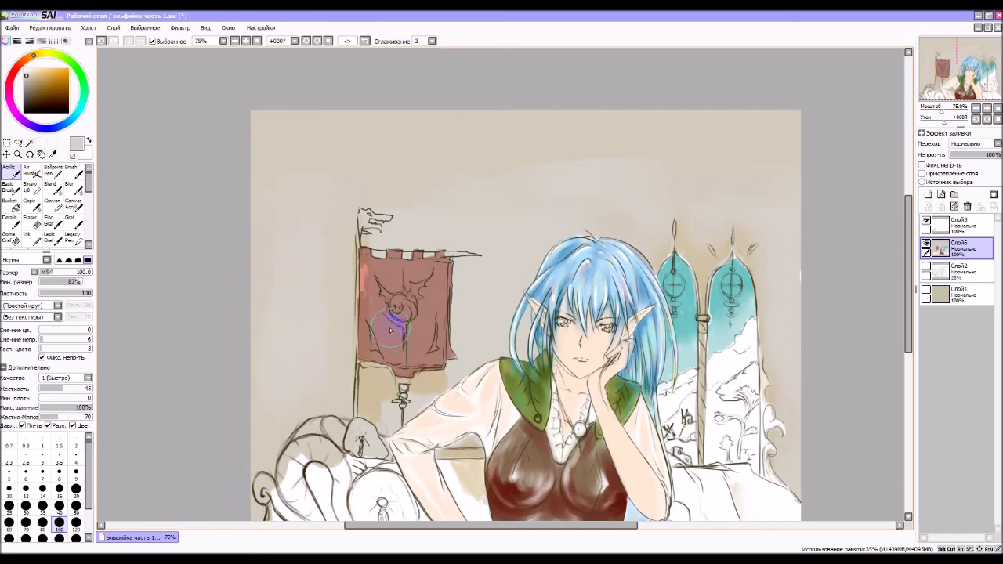
{"action": "mouse_move", "coordinate": [387, 300]}
{"action": "left_mouse_down"}
{"action": "mouse_move", "coordinate": [247, 239]}
{"action": "mouse_move", "coordinate": [348, 288]}
{"action": "left_mouse_up"}
{"action": "mouse_move", "coordinate": [335, 207]}
{"action": "left_mouse_down"}
{"action": "mouse_move", "coordinate": [326, 372]}
{"action": "mouse_move", "coordinate": [327, 362]}
{"action": "mouse_move", "coordinate": [325, 354]}
{"action": "mouse_move", "coordinate": [285, 427]}
{"action": "mouse_move", "coordinate": [287, 289]}
{"action": "mouse_move", "coordinate": [280, 442]}
{"action": "mouse_move", "coordinate": [286, 150]}
{"action": "mouse_move", "coordinate": [291, 232]}
{"action": "mouse_move", "coordinate": [300, 178]}
{"action": "mouse_move", "coordinate": [333, 148]}
{"action": "mouse_move", "coordinate": [330, 224]}
{"action": "left_mouse_up"}
{"action": "left_click", "coordinate": [937, 249]}
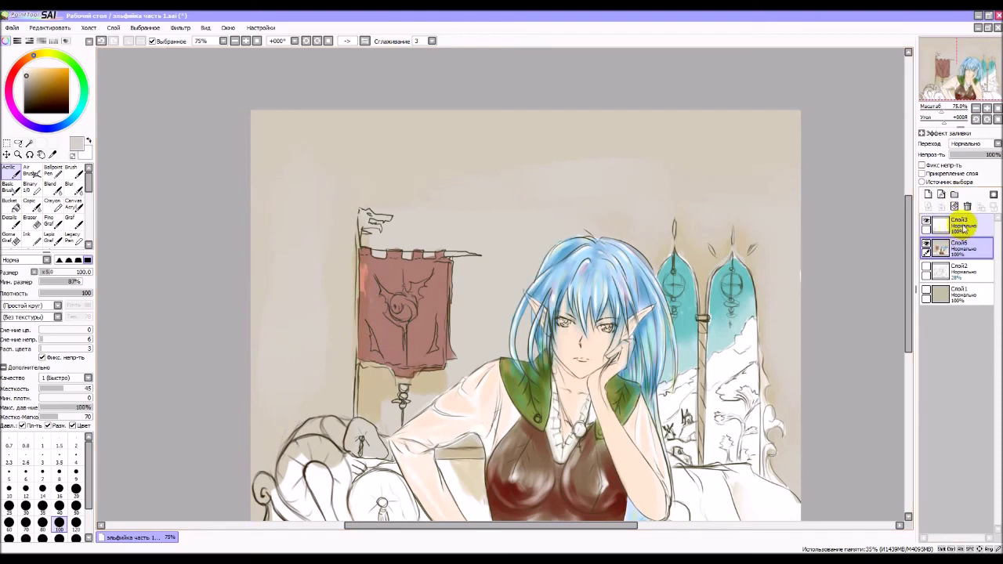
Draw curved horns and a flowing mane on the flagpole's beast head on Слой3, using the Acrylic brush at size 6 in black.
{"action": "left_click", "coordinate": [970, 225]}
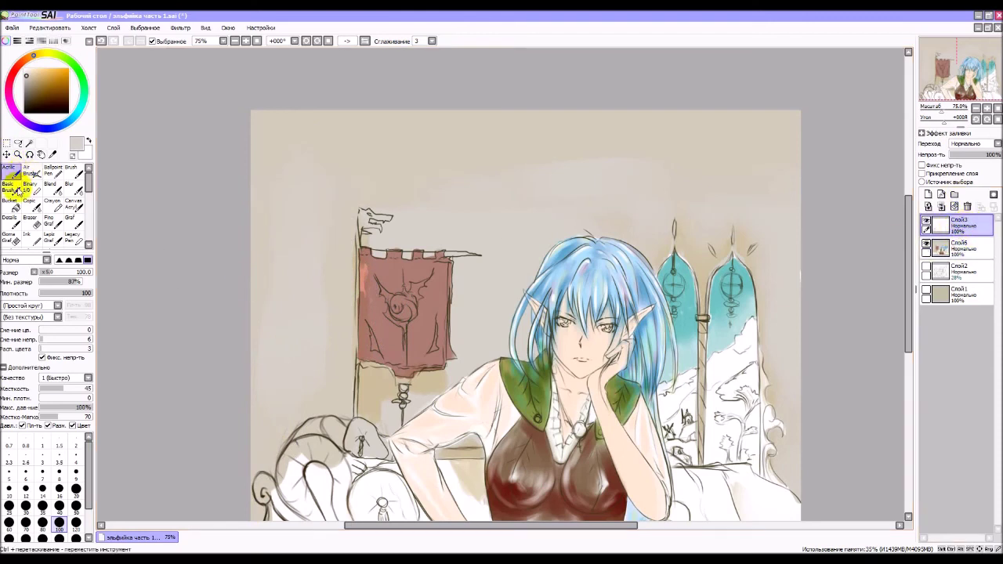
{"action": "left_click", "coordinate": [30, 474]}
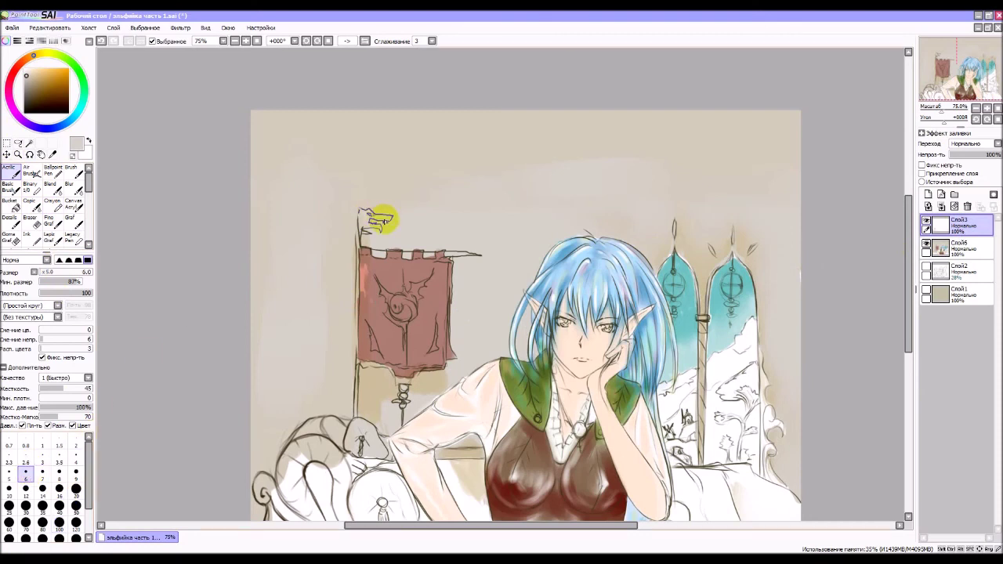
{"action": "left_click", "coordinate": [360, 198], "text": "ctrl"}
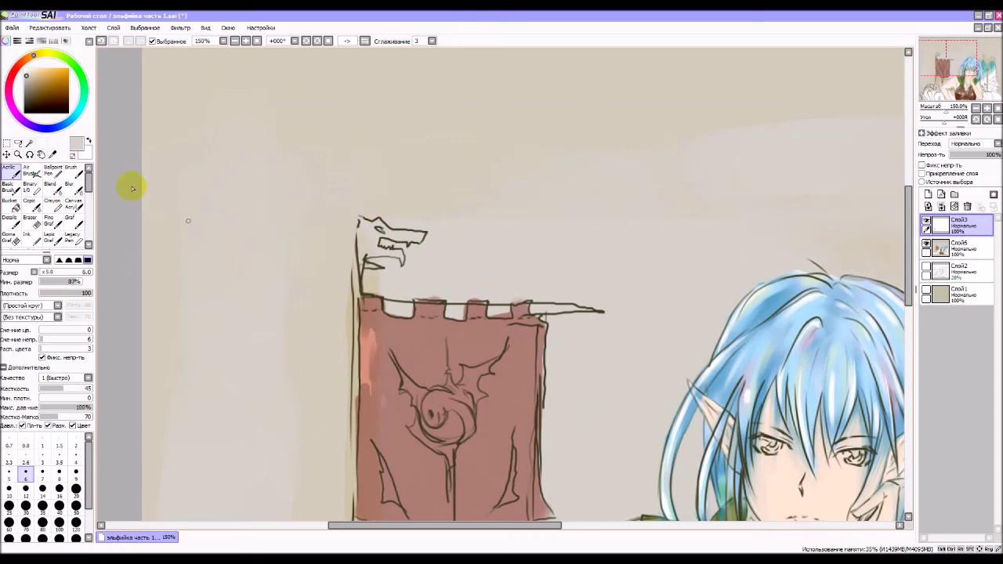
{"action": "left_click", "coordinate": [38, 111]}
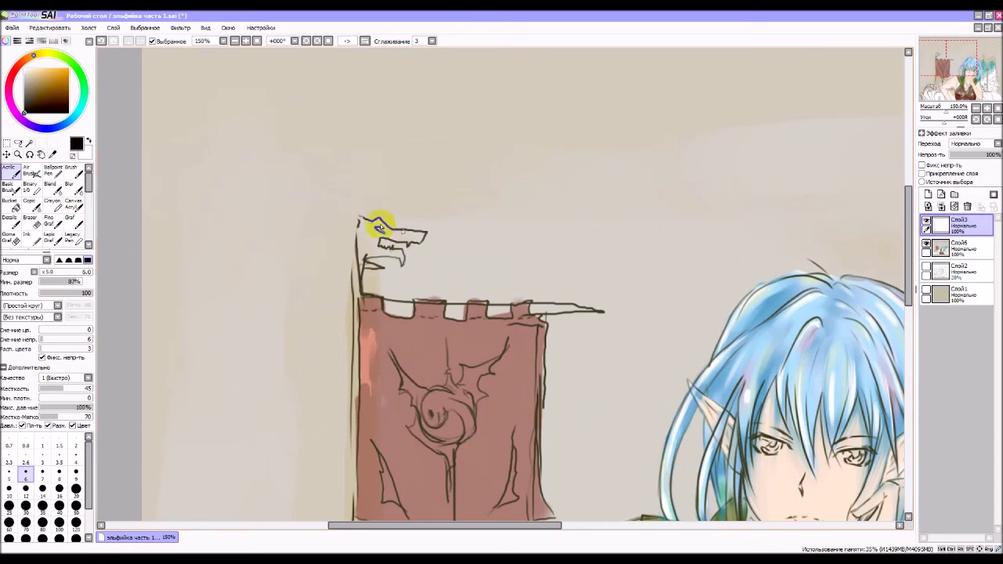
{"action": "left_click_drag", "start_coordinate": [321, 182], "coordinate": [354, 212]}
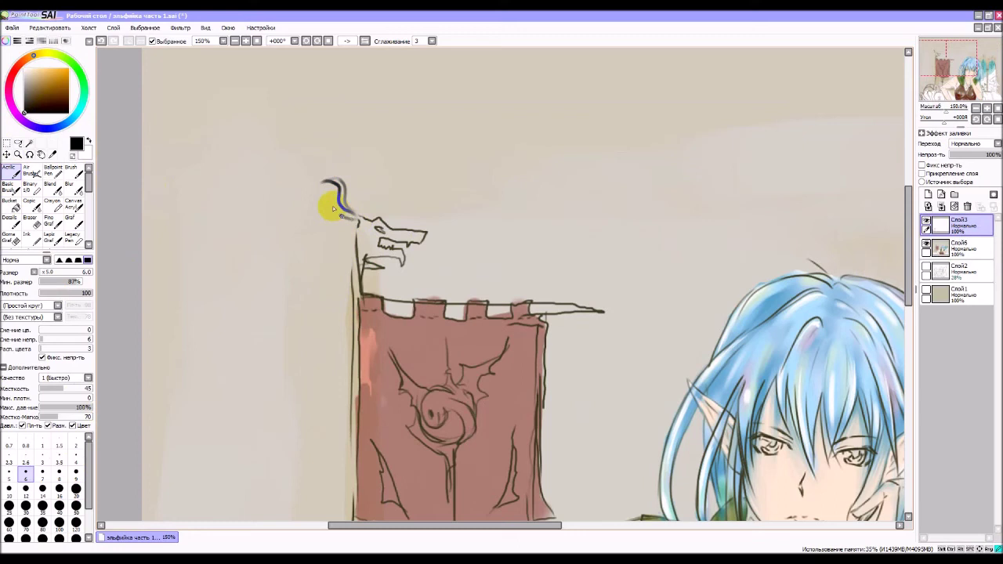
{"action": "left_click_drag", "start_coordinate": [317, 185], "coordinate": [351, 218]}
{"action": "mouse_move", "coordinate": [313, 188]}
{"action": "left_mouse_down"}
{"action": "mouse_move", "coordinate": [353, 222]}
{"action": "mouse_move", "coordinate": [323, 232]}
{"action": "mouse_move", "coordinate": [306, 325]}
{"action": "mouse_move", "coordinate": [310, 332]}
{"action": "mouse_move", "coordinate": [335, 288]}
{"action": "mouse_move", "coordinate": [325, 308]}
{"action": "mouse_move", "coordinate": [344, 396]}
{"action": "left_mouse_up"}
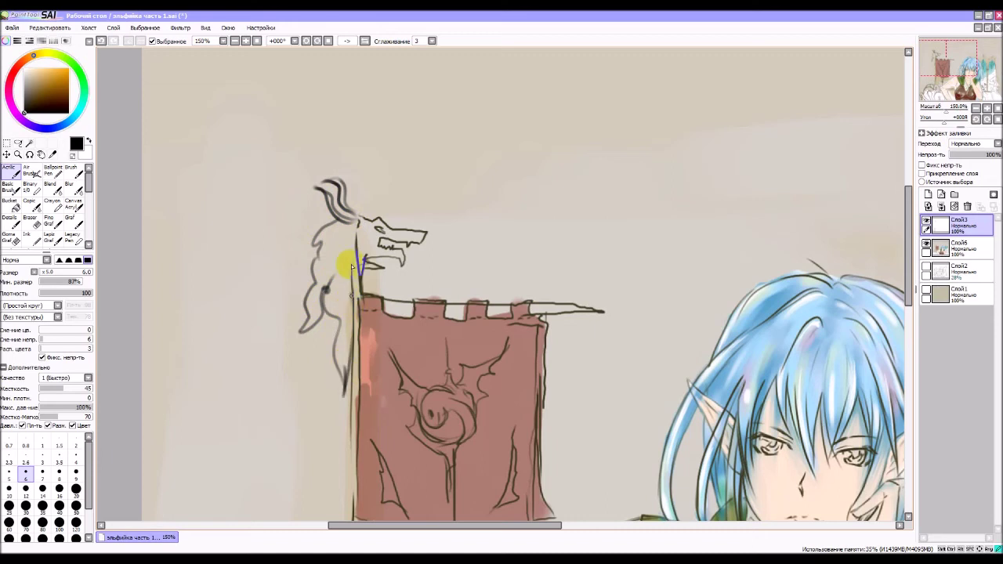
{"action": "left_click", "coordinate": [976, 108]}
{"action": "left_click", "coordinate": [976, 108]}
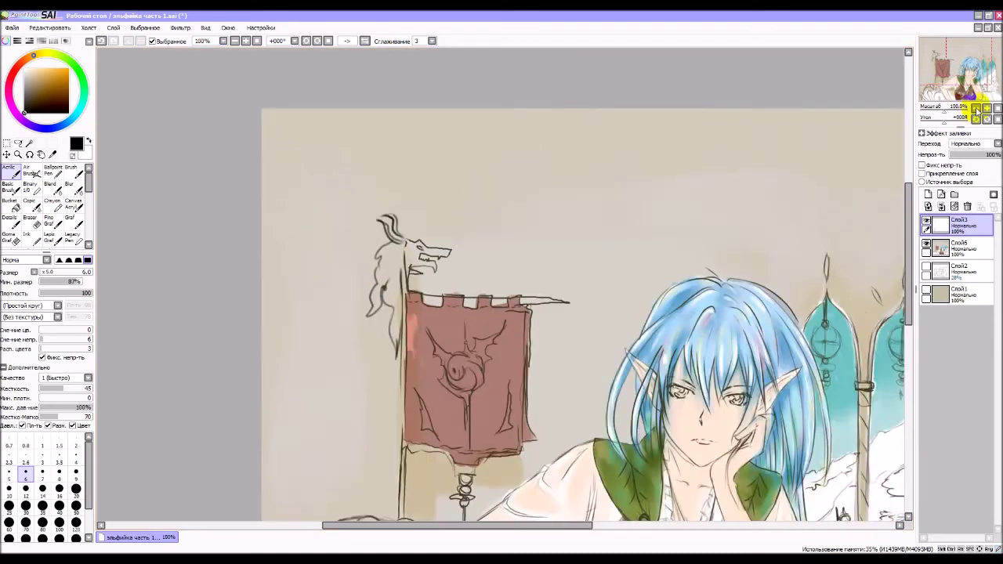
{"action": "left_click", "coordinate": [976, 109]}
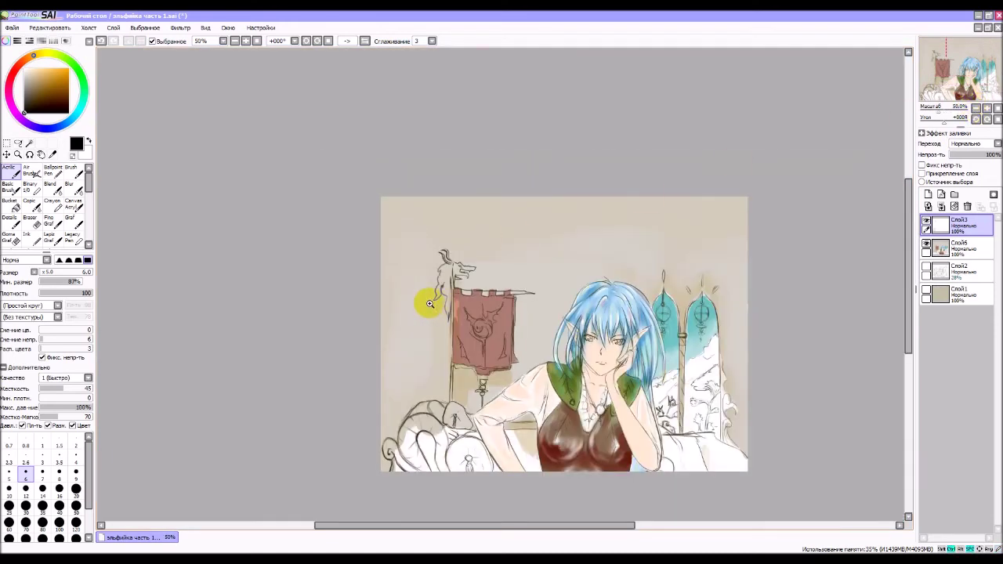
Sketch two crossed curved blades on the wall beside the banner on Слой3, using the black Acrylic brush at size 6.
{"action": "left_click", "coordinate": [430, 304], "text": "ctrl"}
{"action": "left_click", "coordinate": [442, 303], "text": "ctrl"}
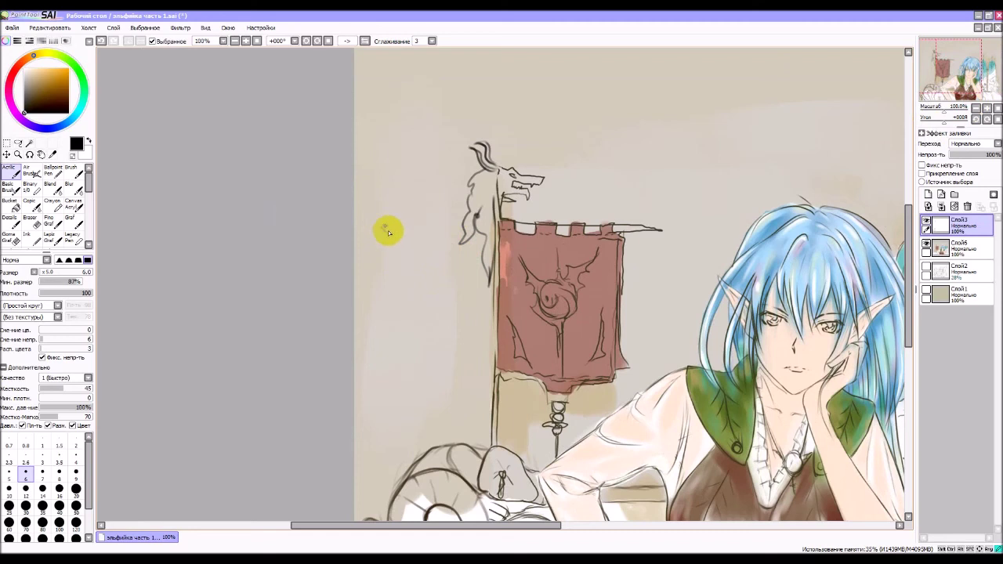
{"action": "mouse_move", "coordinate": [391, 234]}
{"action": "left_mouse_down"}
{"action": "mouse_move", "coordinate": [450, 343]}
{"action": "mouse_move", "coordinate": [433, 305]}
{"action": "mouse_move", "coordinate": [452, 380]}
{"action": "left_mouse_up"}
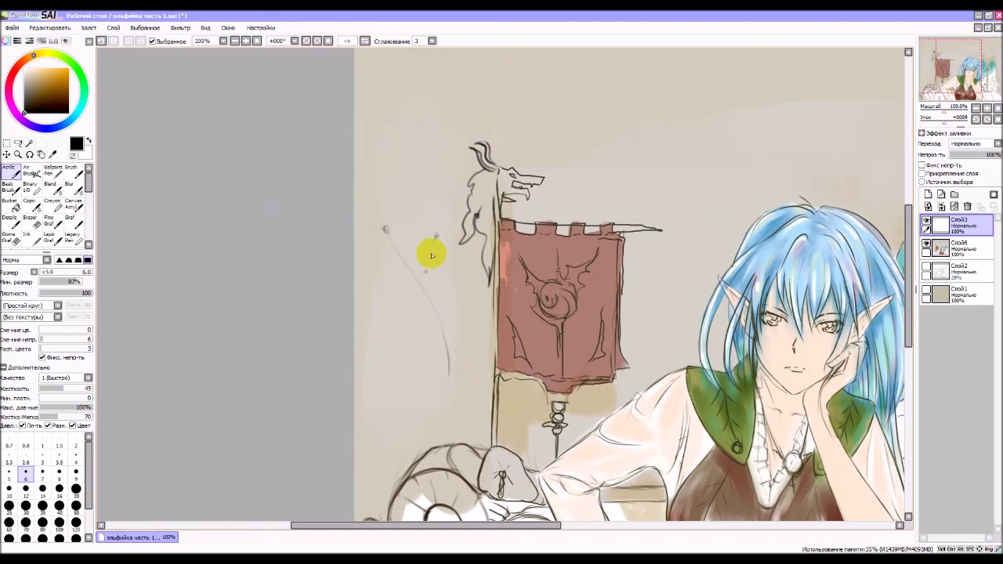
{"action": "mouse_move", "coordinate": [437, 235]}
{"action": "left_mouse_down"}
{"action": "mouse_move", "coordinate": [380, 393]}
{"action": "mouse_move", "coordinate": [418, 284]}
{"action": "left_mouse_up"}
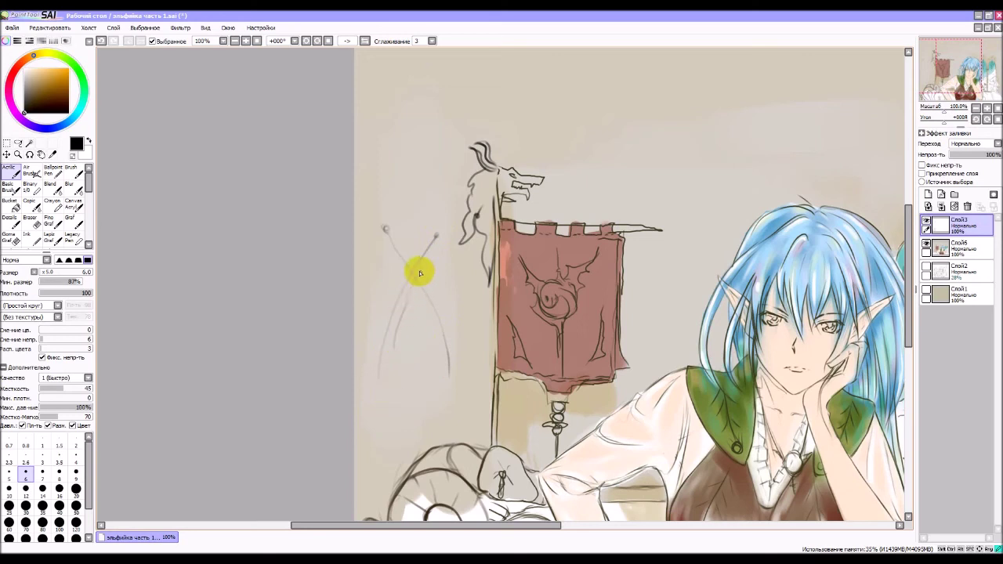
{"action": "left_click_drag", "start_coordinate": [416, 265], "coordinate": [434, 237]}
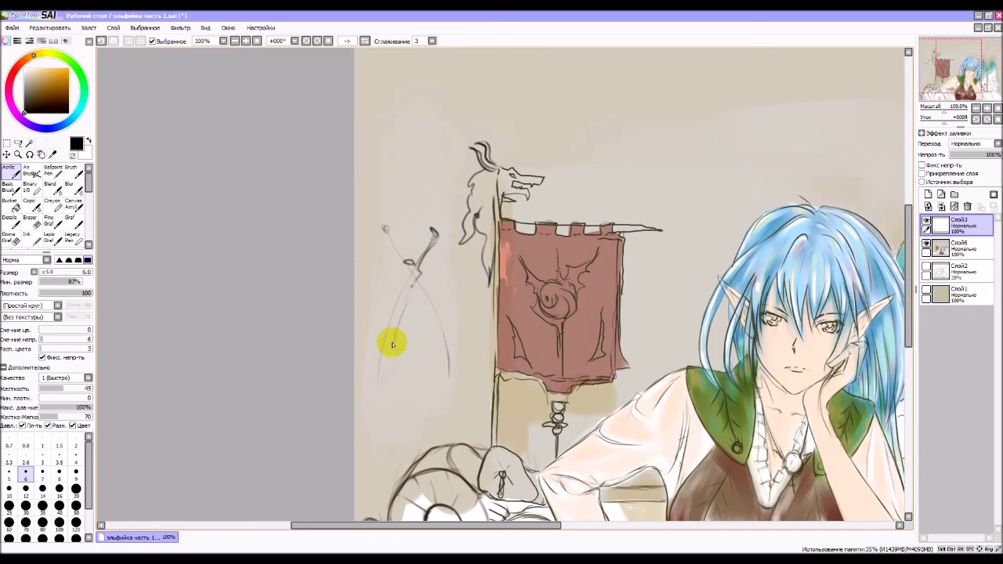
{"action": "left_click_drag", "start_coordinate": [413, 288], "coordinate": [379, 385]}
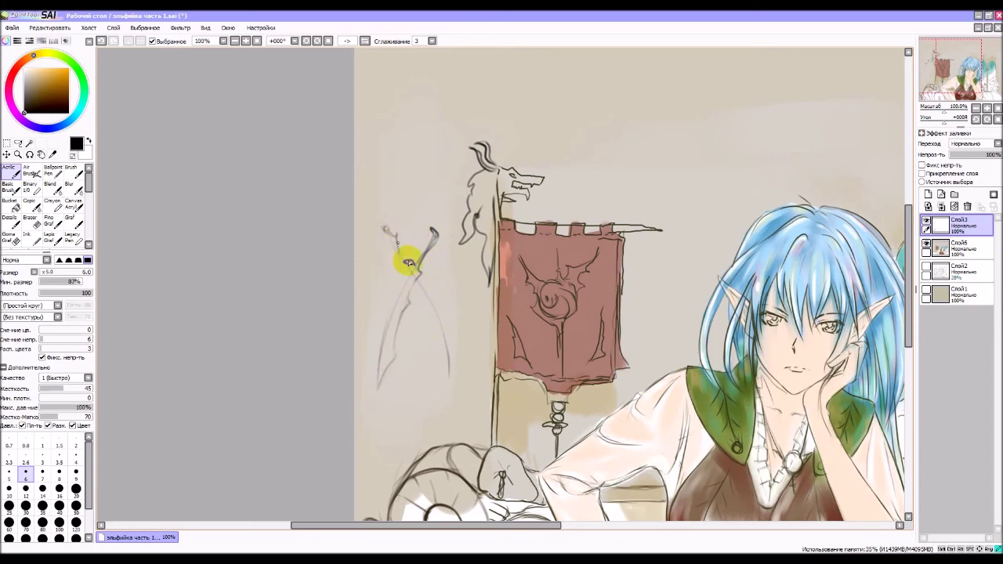
{"action": "mouse_move", "coordinate": [409, 262]}
{"action": "left_mouse_down"}
{"action": "mouse_move", "coordinate": [443, 311]}
{"action": "mouse_move", "coordinate": [454, 350]}
{"action": "mouse_move", "coordinate": [452, 384]}
{"action": "left_mouse_up"}
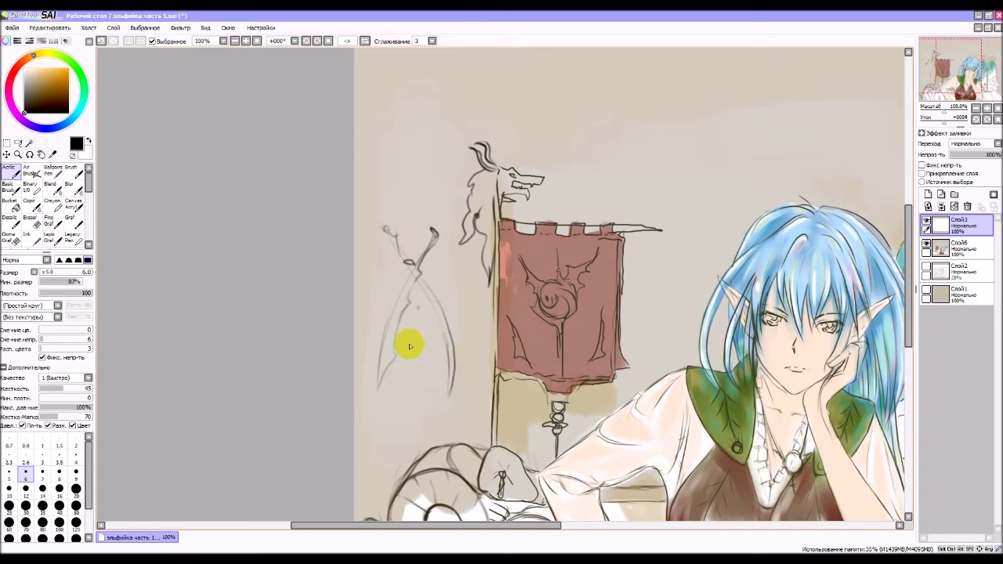
Outline a pointed shield-like emblem around the crossed blades and add curls and small marks inside it.
{"action": "left_click_drag", "start_coordinate": [419, 270], "coordinate": [381, 382]}
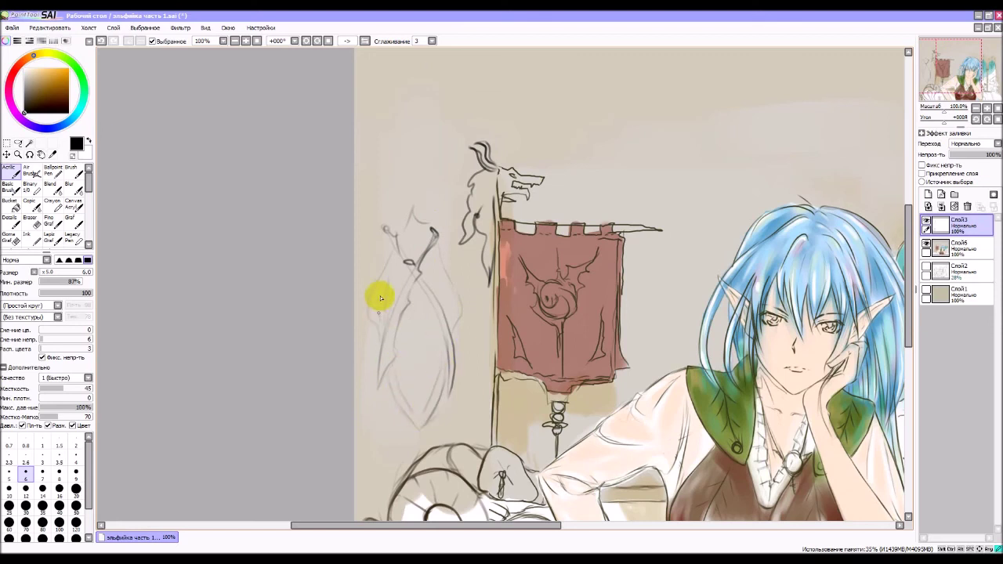
{"action": "left_click_drag", "start_coordinate": [454, 318], "coordinate": [432, 262]}
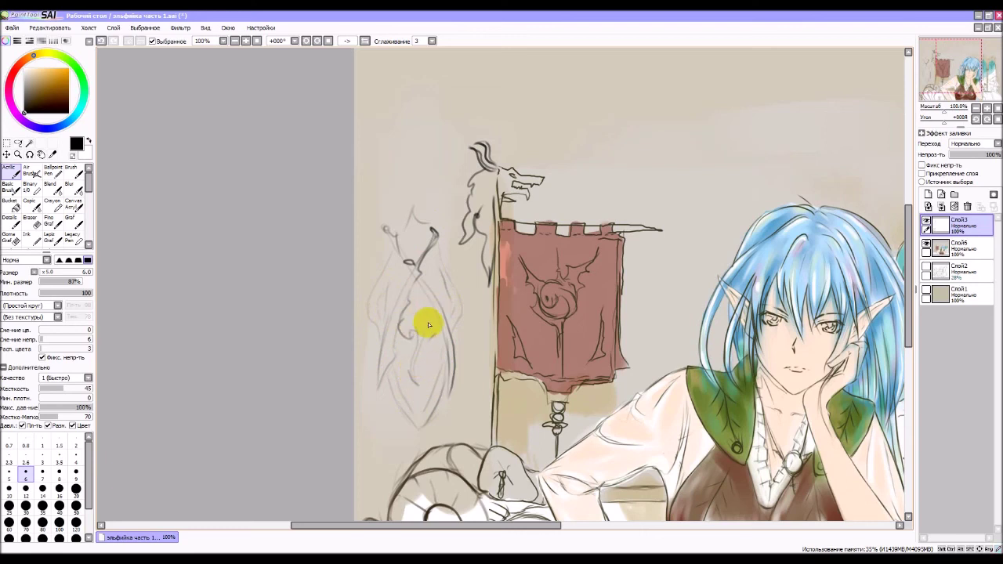
{"action": "left_click", "coordinate": [384, 292]}
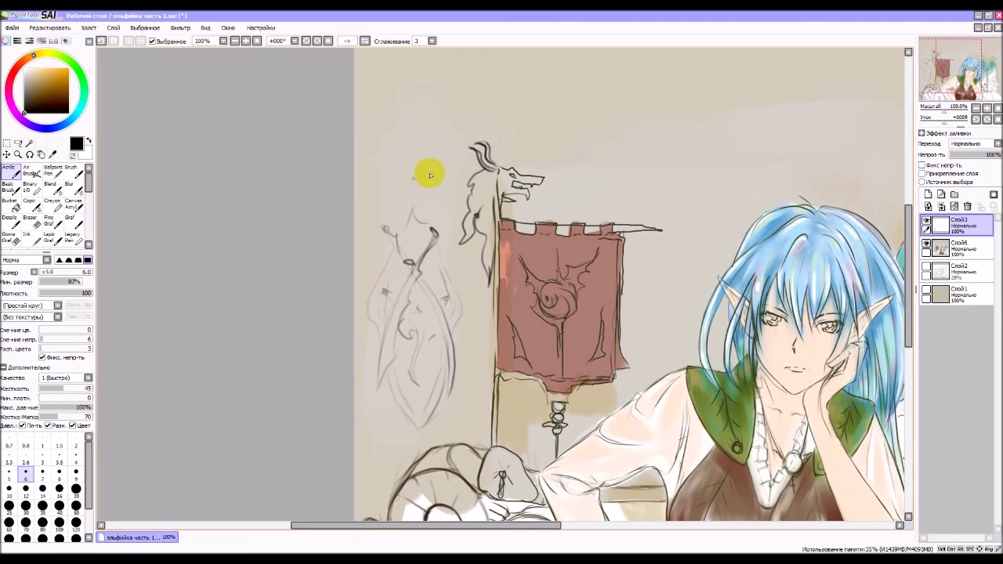
Sketch a light scalloped drapery edge across the upper wall and continue it down the picture's right edge.
{"action": "left_click_drag", "start_coordinate": [447, 170], "coordinate": [442, 219]}
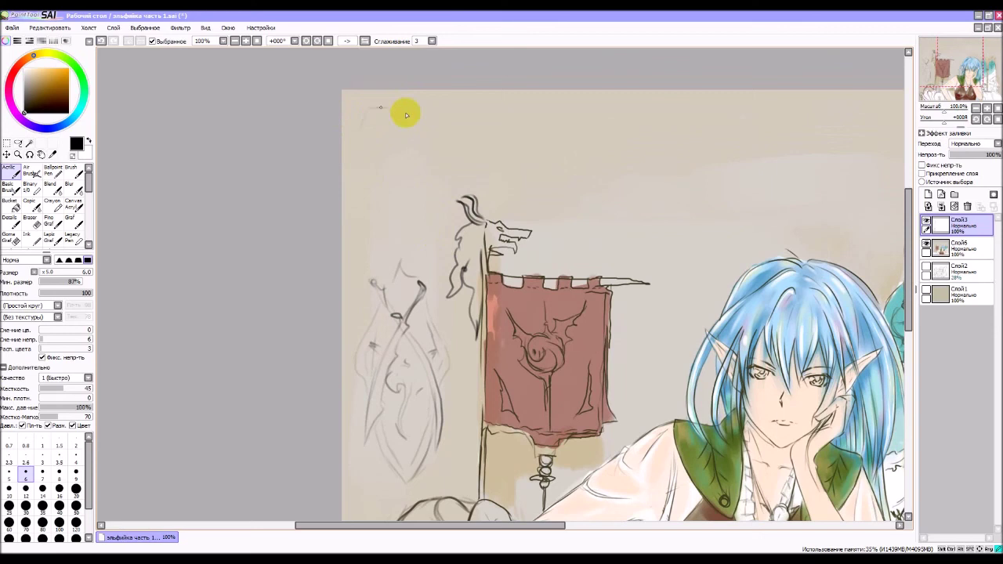
{"action": "mouse_move", "coordinate": [406, 116]}
{"action": "left_mouse_down"}
{"action": "mouse_move", "coordinate": [399, 107]}
{"action": "mouse_move", "coordinate": [491, 117]}
{"action": "left_mouse_up"}
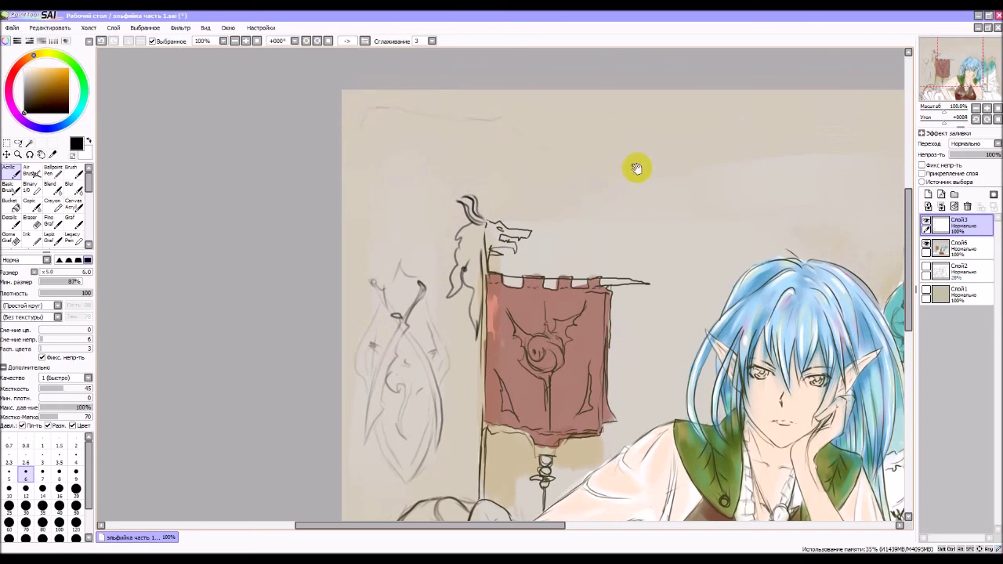
{"action": "left_click_drag", "start_coordinate": [637, 168], "coordinate": [489, 164]}
{"action": "left_click_drag", "start_coordinate": [616, 182], "coordinate": [478, 139]}
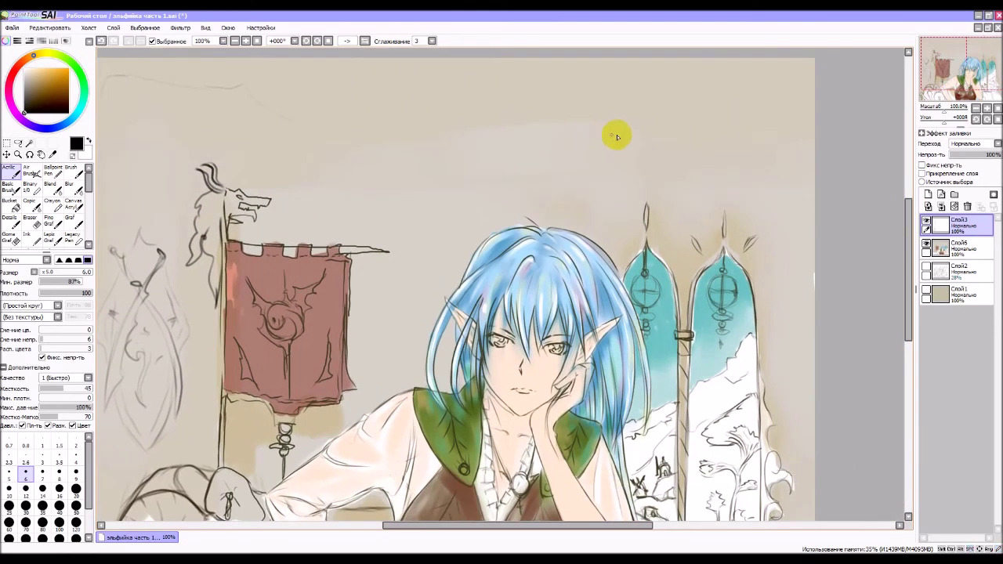
{"action": "left_click_drag", "start_coordinate": [386, 115], "coordinate": [414, 142]}
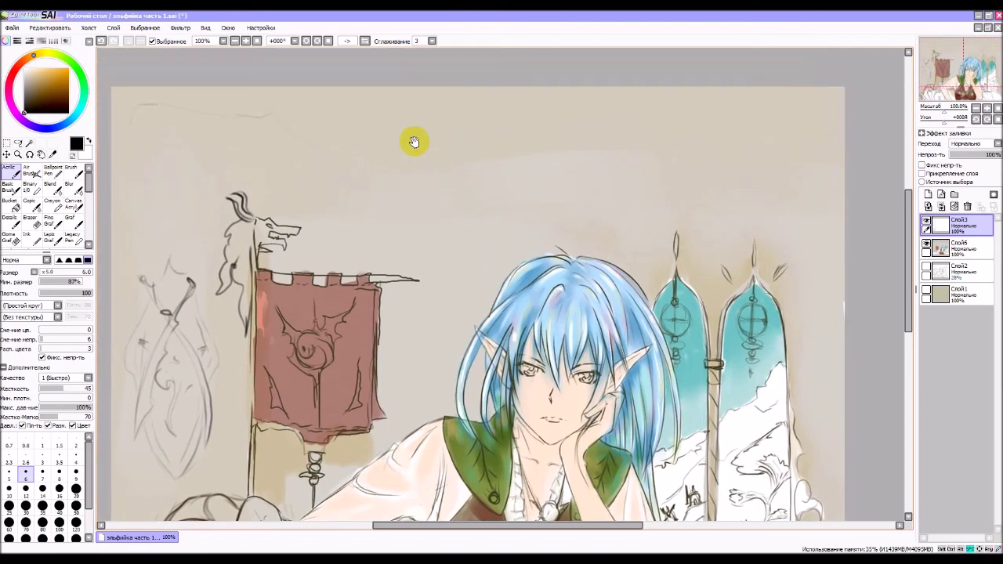
{"action": "mouse_move", "coordinate": [317, 148]}
{"action": "left_mouse_down"}
{"action": "mouse_move", "coordinate": [395, 150]}
{"action": "mouse_move", "coordinate": [440, 132]}
{"action": "mouse_move", "coordinate": [436, 121]}
{"action": "mouse_move", "coordinate": [479, 142]}
{"action": "mouse_move", "coordinate": [562, 153]}
{"action": "mouse_move", "coordinate": [622, 131]}
{"action": "mouse_move", "coordinate": [702, 161]}
{"action": "mouse_move", "coordinate": [790, 147]}
{"action": "mouse_move", "coordinate": [839, 216]}
{"action": "mouse_move", "coordinate": [823, 175]}
{"action": "mouse_move", "coordinate": [832, 212]}
{"action": "mouse_move", "coordinate": [823, 249]}
{"action": "mouse_move", "coordinate": [843, 248]}
{"action": "mouse_move", "coordinate": [829, 249]}
{"action": "mouse_move", "coordinate": [822, 424]}
{"action": "mouse_move", "coordinate": [793, 270]}
{"action": "left_mouse_up"}
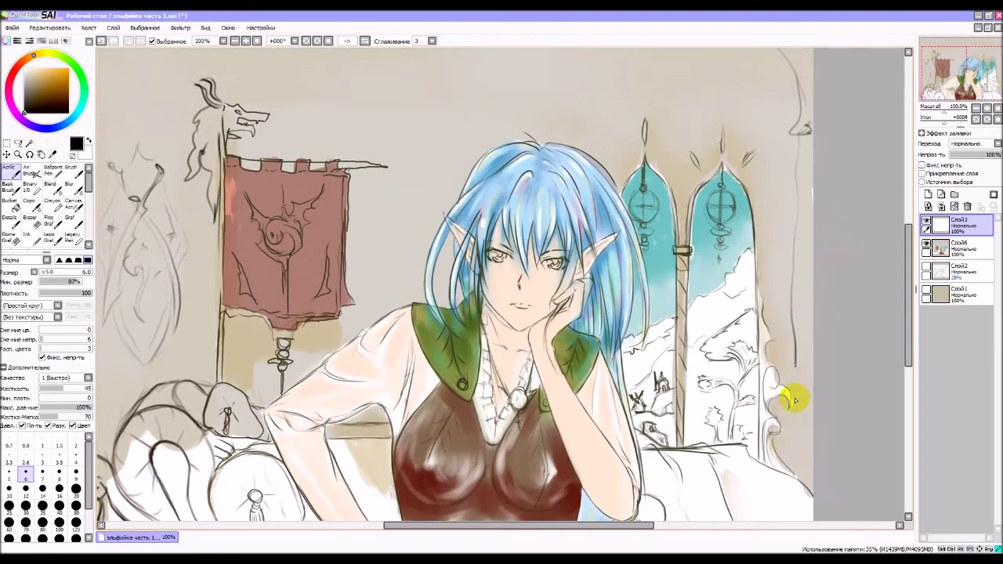
{"action": "left_click_drag", "start_coordinate": [743, 128], "coordinate": [708, 184]}
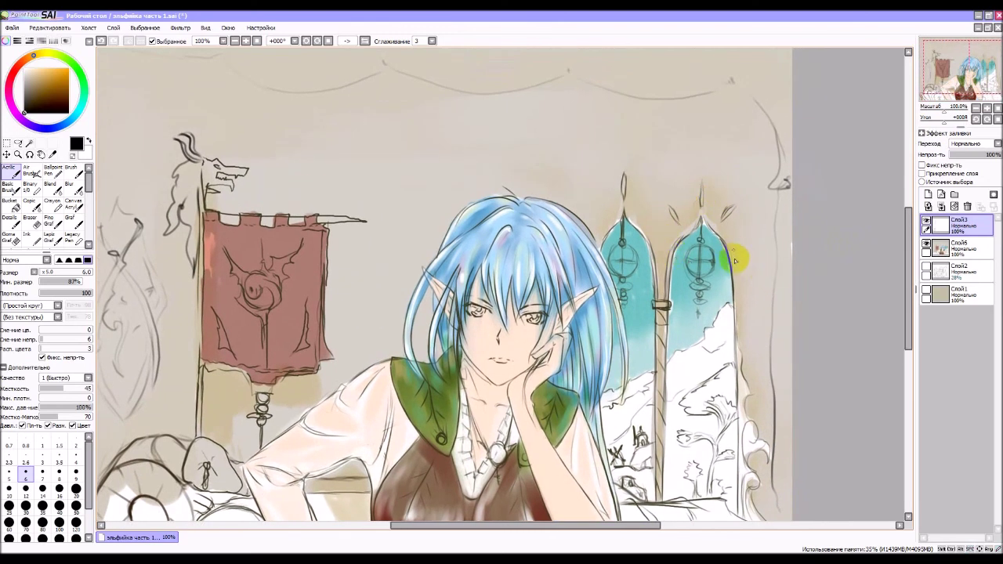
Draw a gathered curtain tie beside the outer window and a rounded, flared capital on the post between the windows.
{"action": "mouse_move", "coordinate": [747, 277]}
{"action": "left_mouse_down"}
{"action": "mouse_move", "coordinate": [756, 335]}
{"action": "mouse_move", "coordinate": [736, 329]}
{"action": "mouse_move", "coordinate": [737, 268]}
{"action": "mouse_move", "coordinate": [732, 325]}
{"action": "mouse_move", "coordinate": [738, 281]}
{"action": "mouse_move", "coordinate": [740, 331]}
{"action": "mouse_move", "coordinate": [742, 276]}
{"action": "left_mouse_up"}
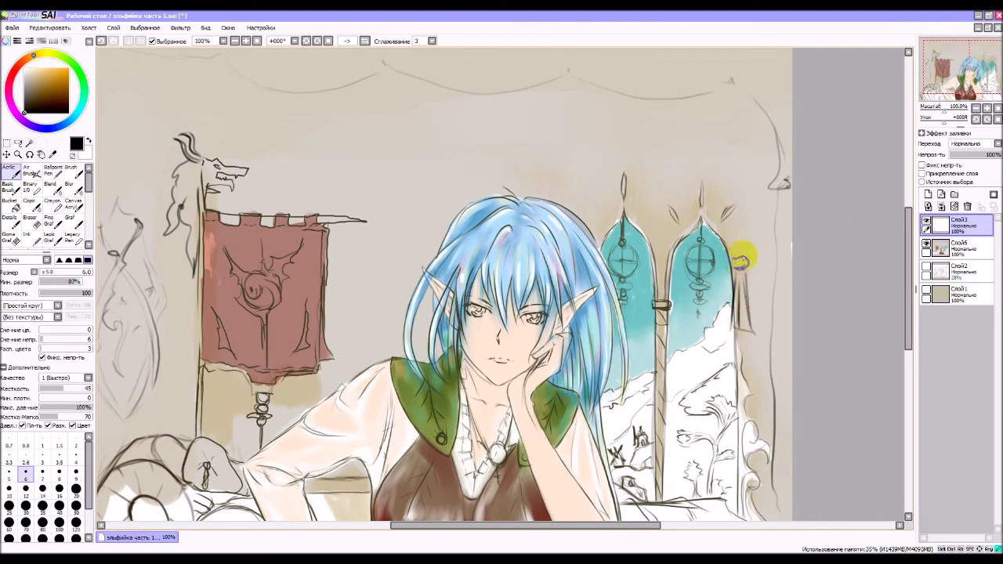
{"action": "left_click_drag", "start_coordinate": [726, 254], "coordinate": [735, 255]}
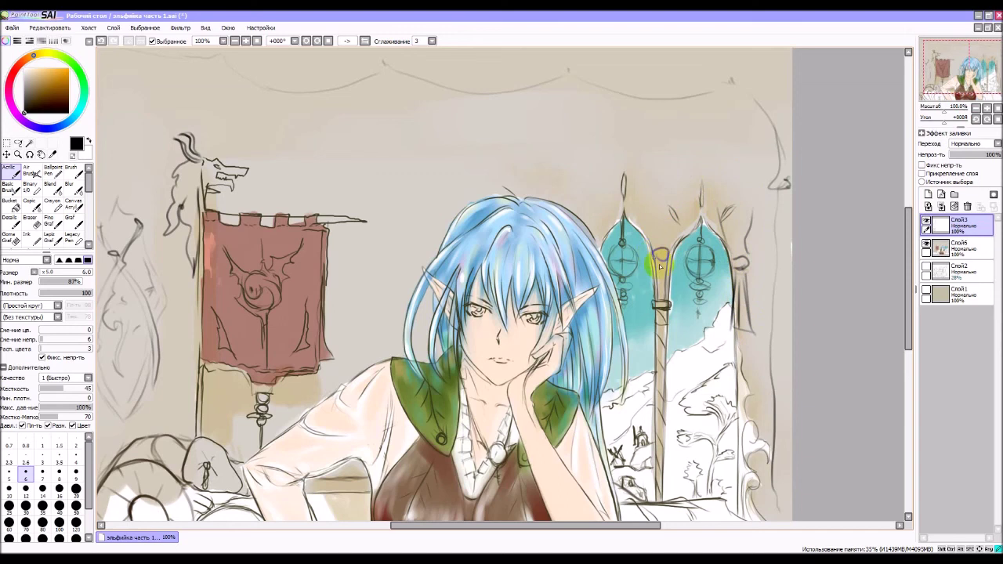
{"action": "mouse_move", "coordinate": [652, 255]}
{"action": "left_mouse_down"}
{"action": "mouse_move", "coordinate": [649, 314]}
{"action": "mouse_move", "coordinate": [672, 316]}
{"action": "mouse_move", "coordinate": [676, 290]}
{"action": "left_mouse_up"}
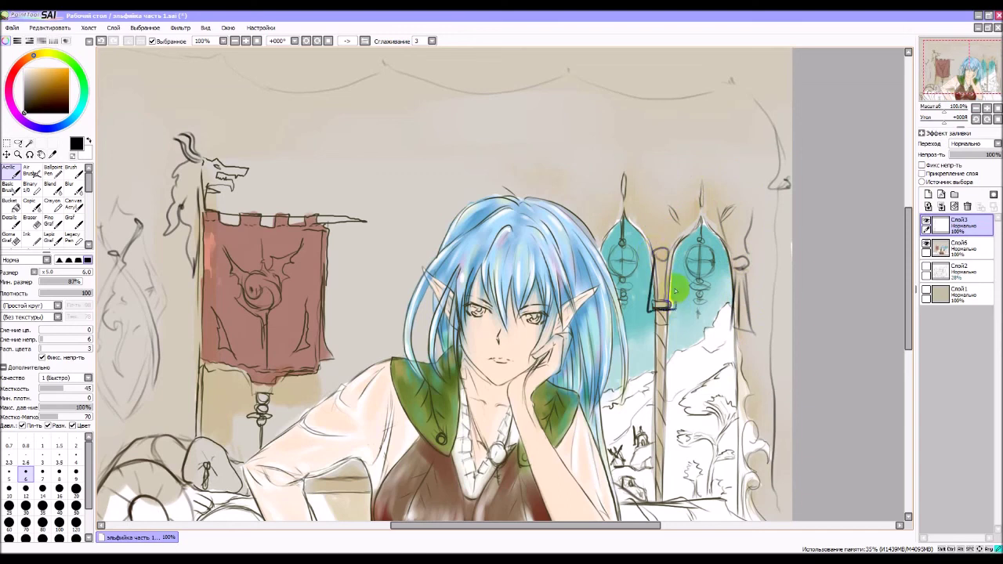
{"action": "left_click_drag", "start_coordinate": [621, 215], "coordinate": [665, 197]}
{"action": "scroll", "coordinate": [659, 212], "scroll_direction": "up", "scroll_amount": 3}
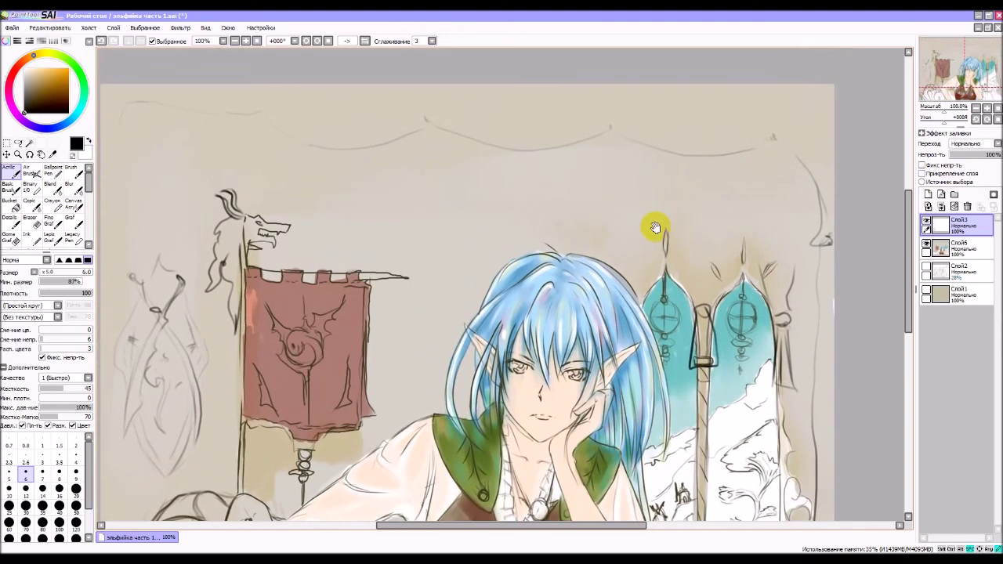
Darken the valance scallops above the windows and add paired hanging straps where the scallops meet.
{"action": "mouse_move", "coordinate": [710, 302]}
{"action": "left_mouse_down"}
{"action": "mouse_move", "coordinate": [741, 212]}
{"action": "mouse_move", "coordinate": [747, 238]}
{"action": "mouse_move", "coordinate": [774, 259]}
{"action": "mouse_move", "coordinate": [748, 238]}
{"action": "mouse_move", "coordinate": [760, 280]}
{"action": "mouse_move", "coordinate": [742, 230]}
{"action": "mouse_move", "coordinate": [727, 249]}
{"action": "mouse_move", "coordinate": [744, 225]}
{"action": "mouse_move", "coordinate": [743, 160]}
{"action": "mouse_move", "coordinate": [729, 160]}
{"action": "mouse_move", "coordinate": [745, 166]}
{"action": "mouse_move", "coordinate": [779, 143]}
{"action": "mouse_move", "coordinate": [736, 161]}
{"action": "mouse_move", "coordinate": [684, 154]}
{"action": "left_mouse_up"}
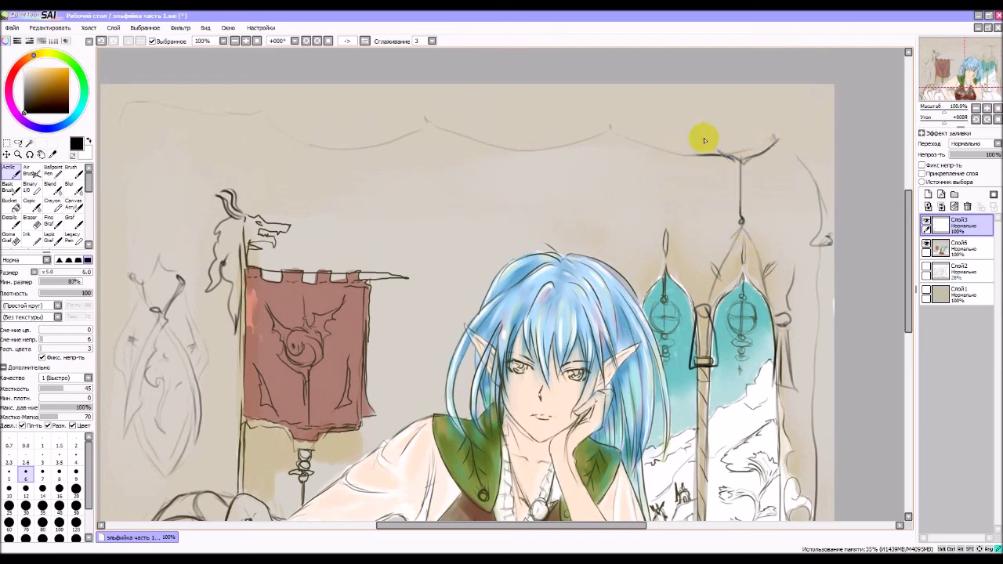
{"action": "left_click_drag", "start_coordinate": [701, 128], "coordinate": [610, 124]}
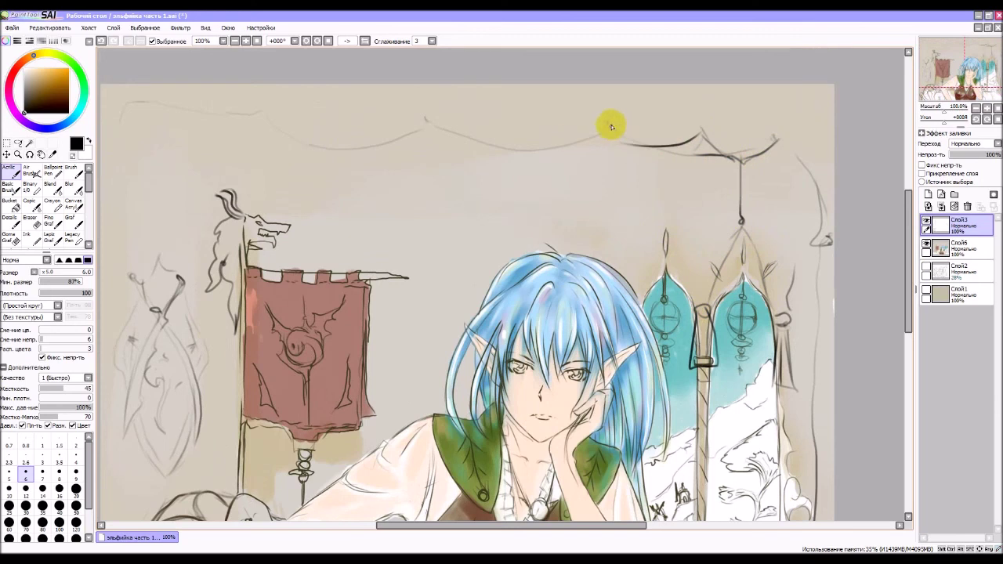
{"action": "left_click_drag", "start_coordinate": [697, 127], "coordinate": [703, 132]}
{"action": "mouse_move", "coordinate": [774, 93]}
{"action": "left_mouse_down"}
{"action": "mouse_move", "coordinate": [776, 137]}
{"action": "mouse_move", "coordinate": [780, 130]}
{"action": "left_mouse_up"}
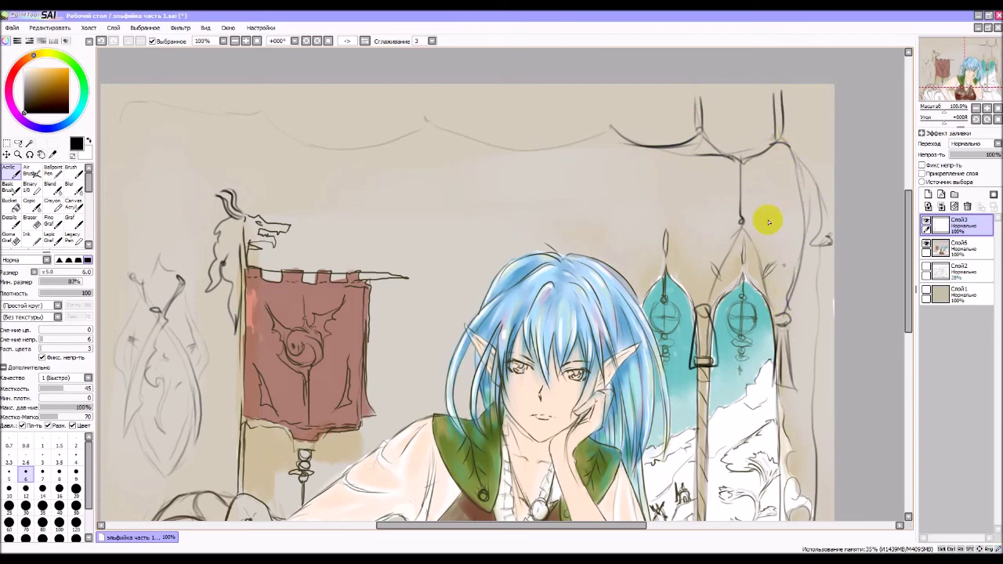
Draw long curtain folds running from the valance down around the pointed window tops.
{"action": "left_click_drag", "start_coordinate": [742, 161], "coordinate": [766, 270]}
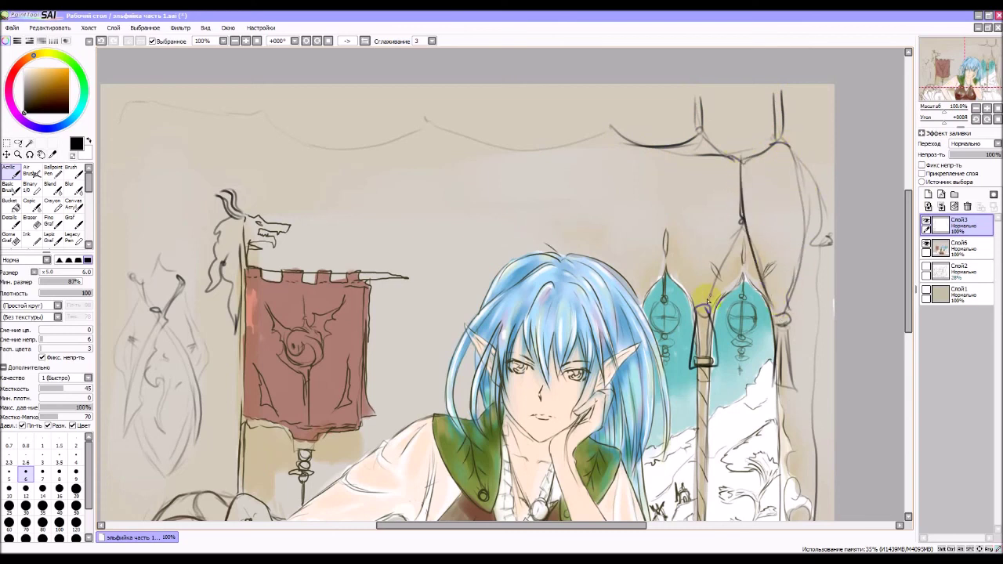
{"action": "left_click_drag", "start_coordinate": [707, 302], "coordinate": [739, 171]}
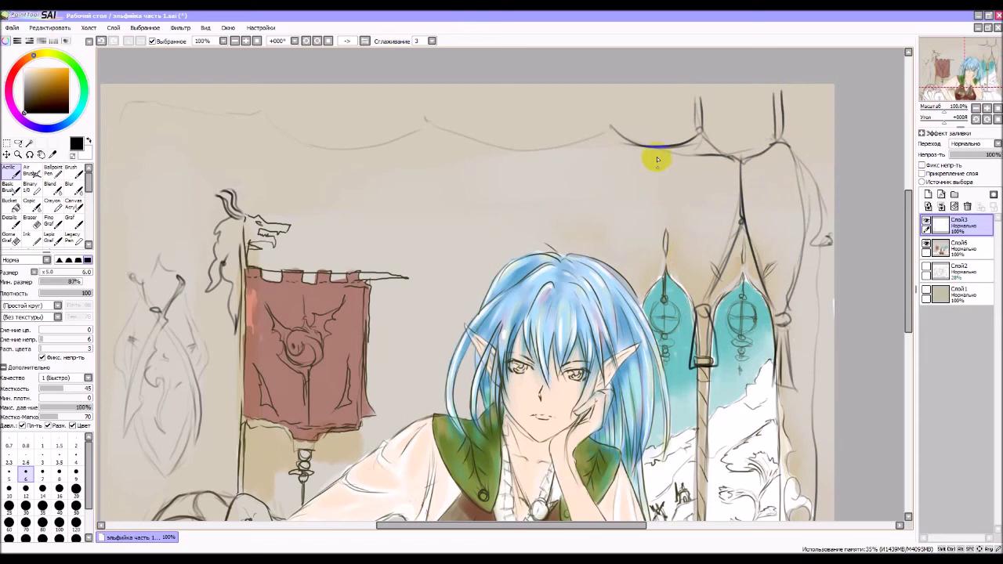
{"action": "left_click_drag", "start_coordinate": [657, 151], "coordinate": [666, 234]}
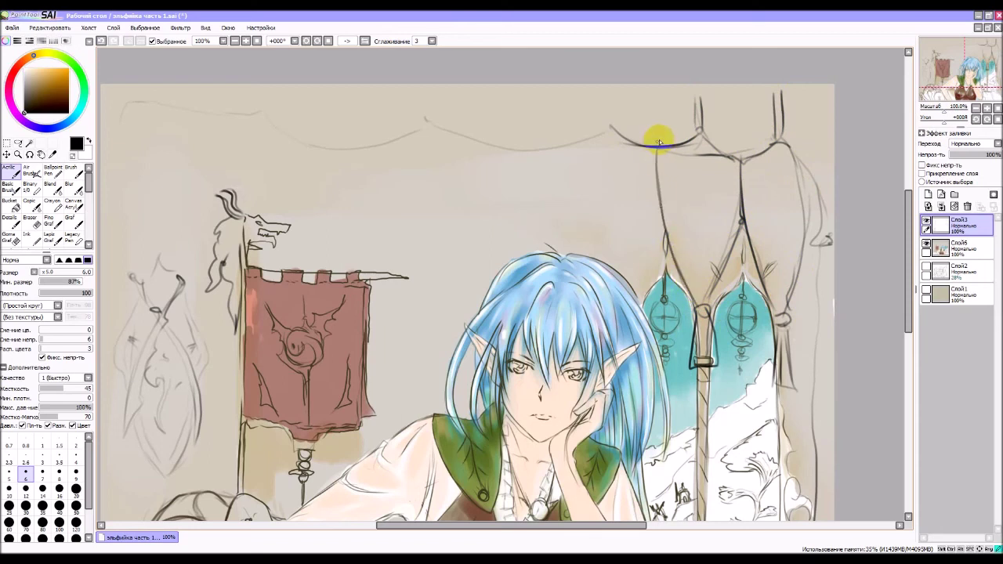
{"action": "mouse_move", "coordinate": [656, 130]}
{"action": "left_mouse_down"}
{"action": "mouse_move", "coordinate": [659, 275]}
{"action": "mouse_move", "coordinate": [663, 239]}
{"action": "mouse_move", "coordinate": [643, 300]}
{"action": "left_mouse_up"}
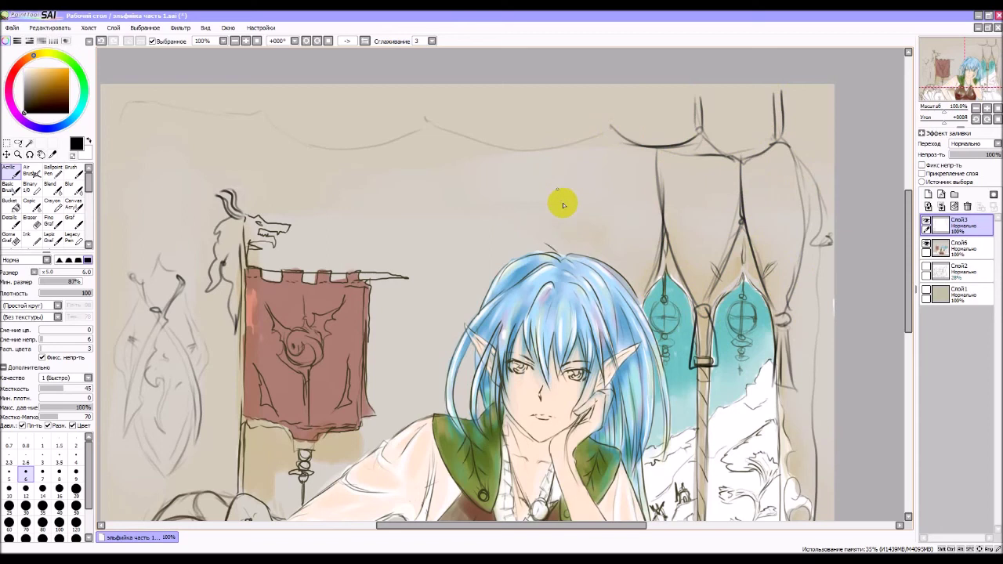
{"action": "left_click_drag", "start_coordinate": [621, 146], "coordinate": [626, 271]}
Add paired straps along the rest of the valance and ink its scallops to the picture's left edge.
{"action": "left_click_drag", "start_coordinate": [607, 86], "coordinate": [614, 125]}
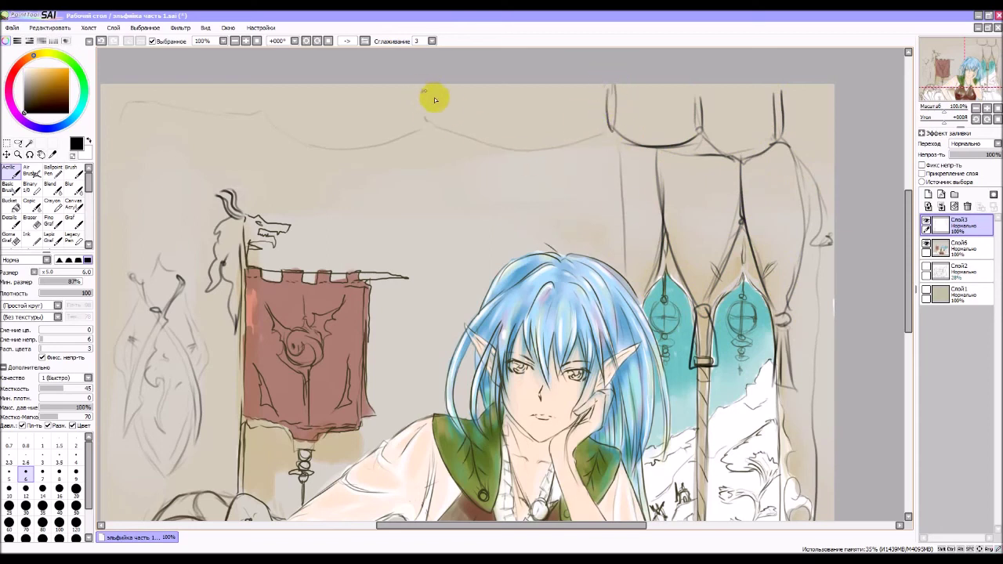
{"action": "left_click_drag", "start_coordinate": [421, 85], "coordinate": [421, 130]}
{"action": "left_click_drag", "start_coordinate": [432, 85], "coordinate": [430, 130]}
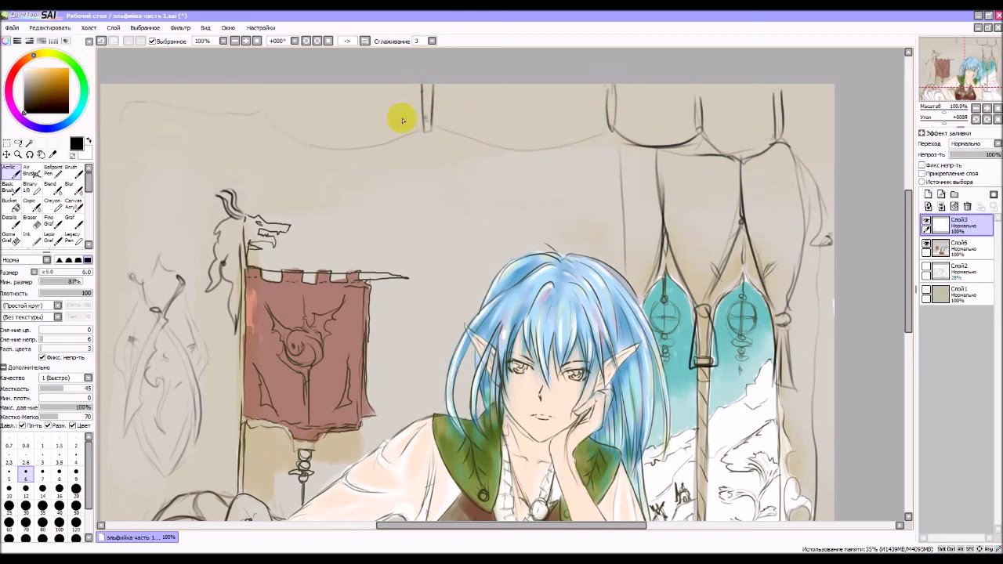
{"action": "mouse_move", "coordinate": [270, 86]}
{"action": "left_mouse_down"}
{"action": "mouse_move", "coordinate": [267, 119]}
{"action": "mouse_move", "coordinate": [257, 114]}
{"action": "mouse_move", "coordinate": [247, 125]}
{"action": "mouse_move", "coordinate": [188, 123]}
{"action": "mouse_move", "coordinate": [124, 86]}
{"action": "mouse_move", "coordinate": [181, 126]}
{"action": "mouse_move", "coordinate": [263, 116]}
{"action": "left_mouse_up"}
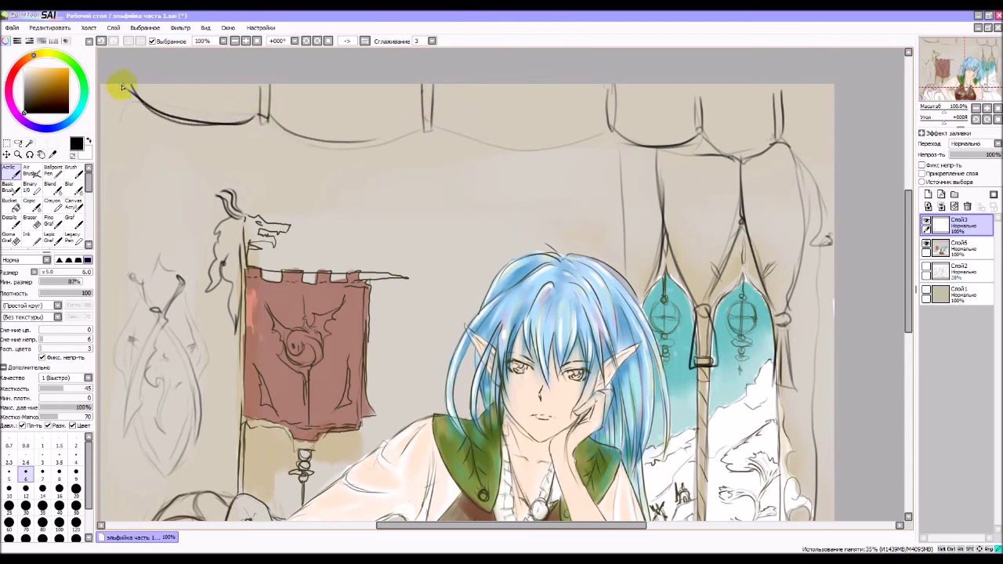
{"action": "left_click_drag", "start_coordinate": [124, 94], "coordinate": [100, 122]}
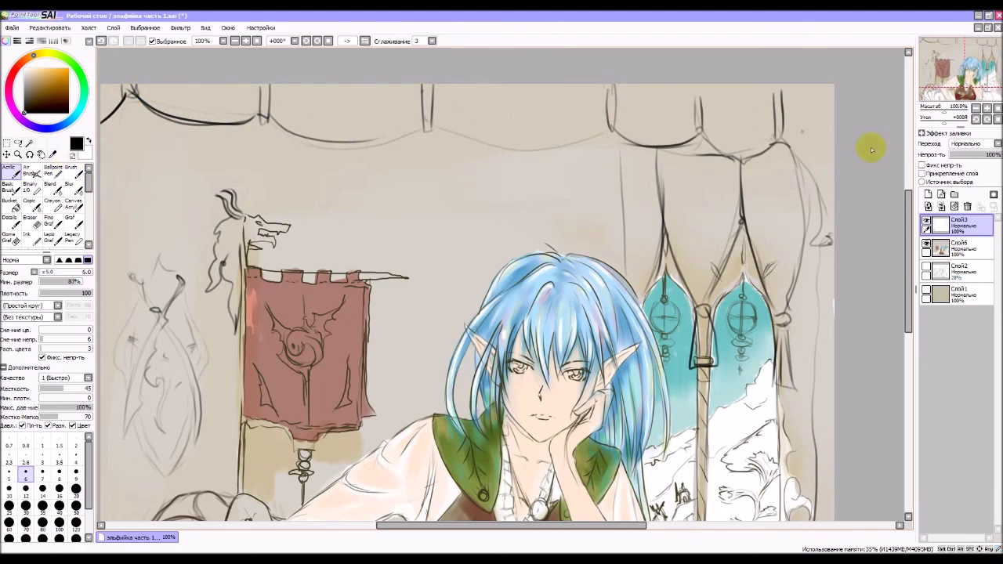
Sketch the room behind the banner: a horizontal ledge, a rectangular wall panel, a curve above the armrest and a sloping line toward the curtain.
{"action": "left_click", "coordinate": [977, 113]}
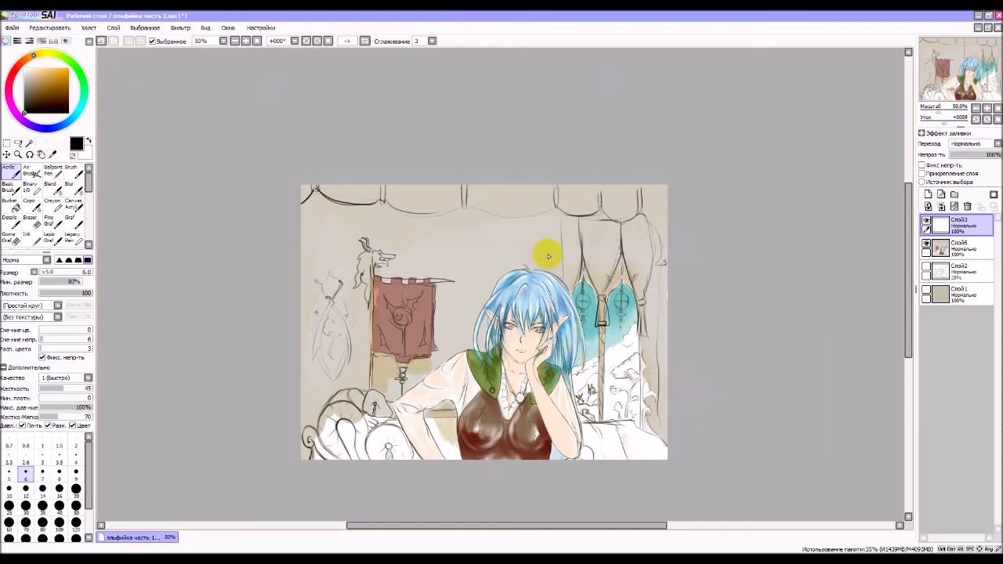
{"action": "left_click", "coordinate": [472, 264]}
{"action": "left_click_drag", "start_coordinate": [475, 269], "coordinate": [489, 226]}
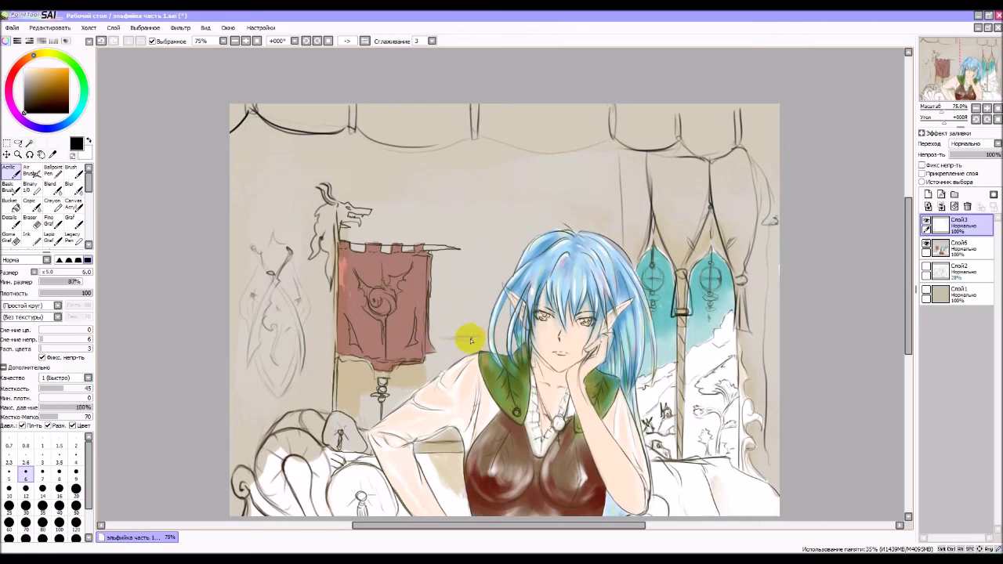
{"action": "left_click_drag", "start_coordinate": [415, 329], "coordinate": [428, 338]}
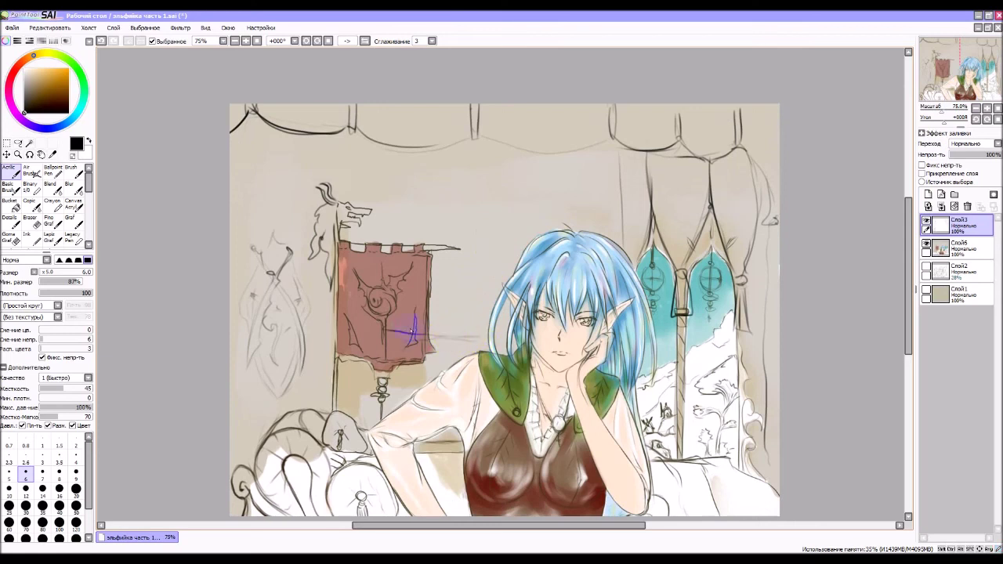
{"action": "left_click_drag", "start_coordinate": [364, 333], "coordinate": [382, 335]}
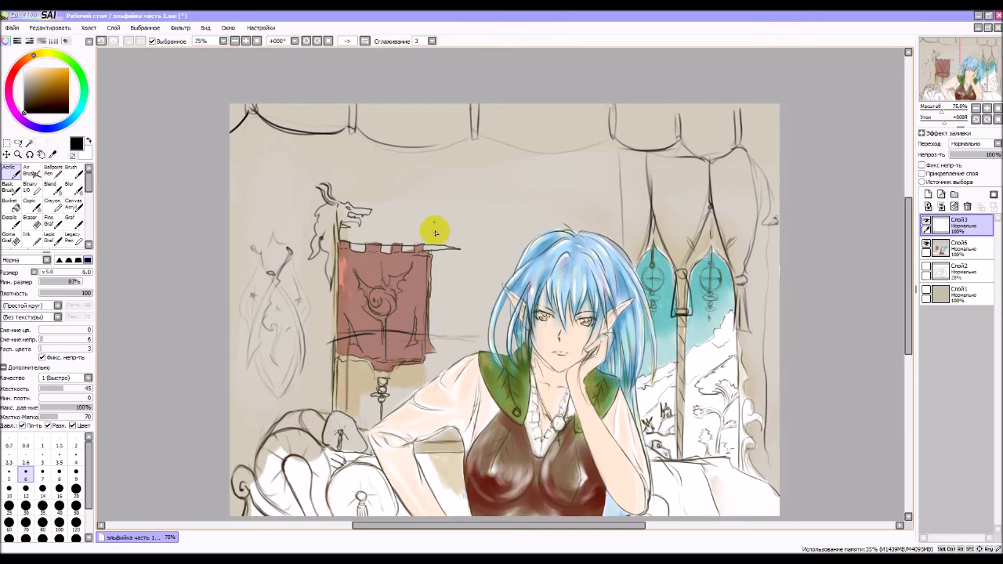
{"action": "left_click_drag", "start_coordinate": [435, 232], "coordinate": [432, 315]}
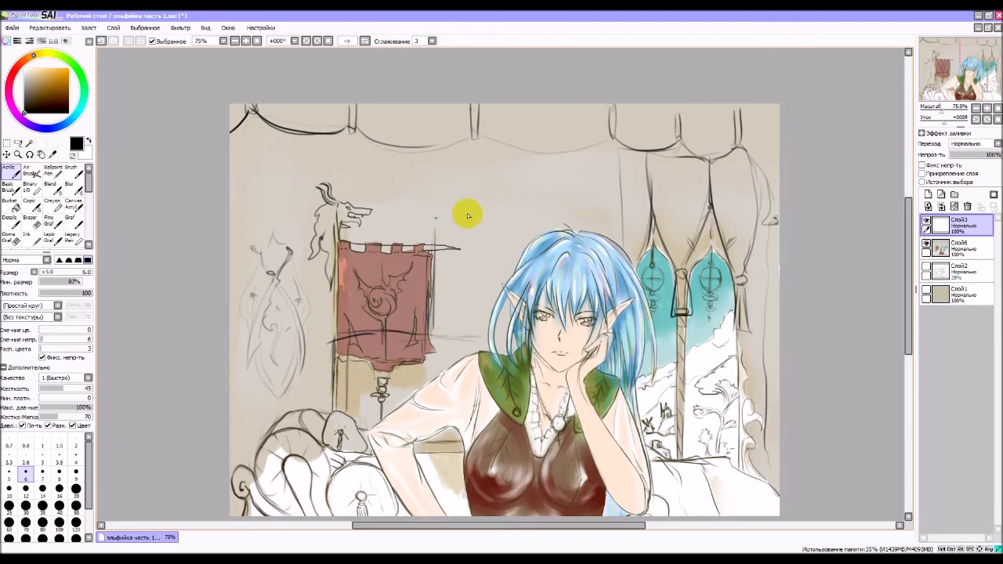
{"action": "mouse_move", "coordinate": [457, 224]}
{"action": "left_mouse_down"}
{"action": "mouse_move", "coordinate": [493, 213]}
{"action": "mouse_move", "coordinate": [496, 317]}
{"action": "left_mouse_up"}
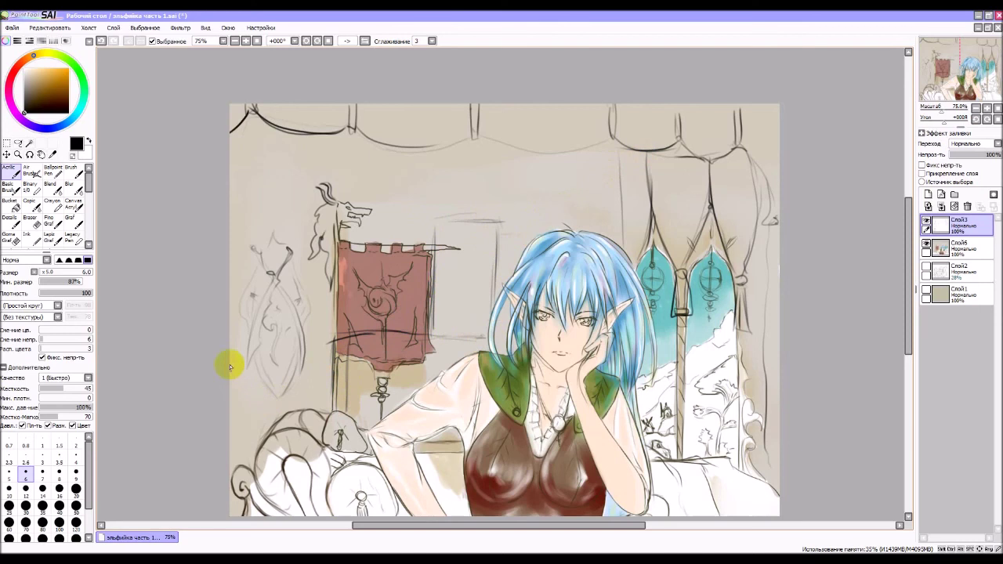
{"action": "mouse_move", "coordinate": [263, 409]}
{"action": "left_mouse_down"}
{"action": "mouse_move", "coordinate": [232, 363]}
{"action": "mouse_move", "coordinate": [259, 404]}
{"action": "mouse_move", "coordinate": [262, 436]}
{"action": "mouse_move", "coordinate": [243, 382]}
{"action": "left_mouse_up"}
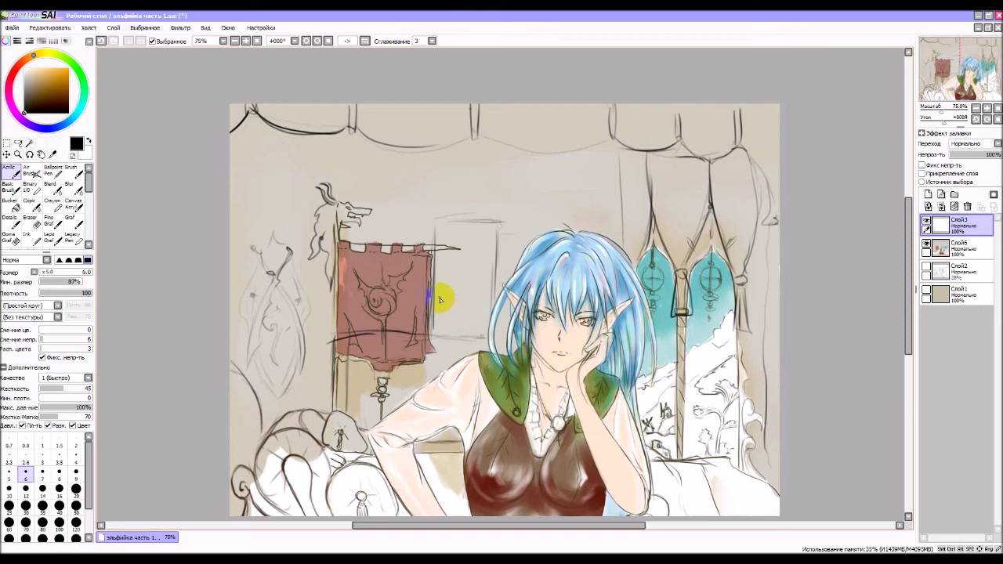
{"action": "mouse_move", "coordinate": [497, 220]}
{"action": "left_mouse_down"}
{"action": "mouse_move", "coordinate": [591, 183]}
{"action": "mouse_move", "coordinate": [528, 203]}
{"action": "mouse_move", "coordinate": [586, 185]}
{"action": "mouse_move", "coordinate": [554, 197]}
{"action": "mouse_move", "coordinate": [598, 193]}
{"action": "left_mouse_up"}
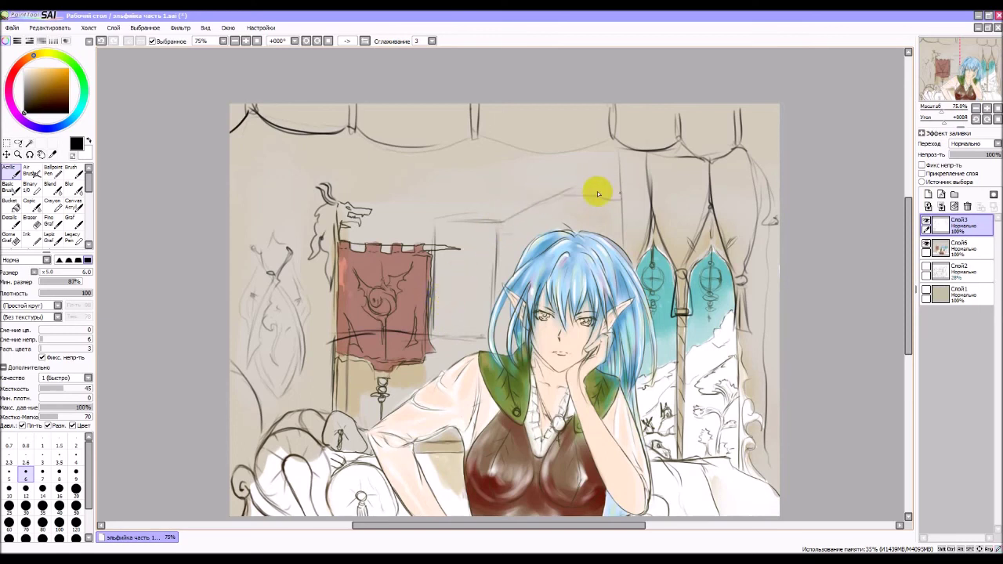